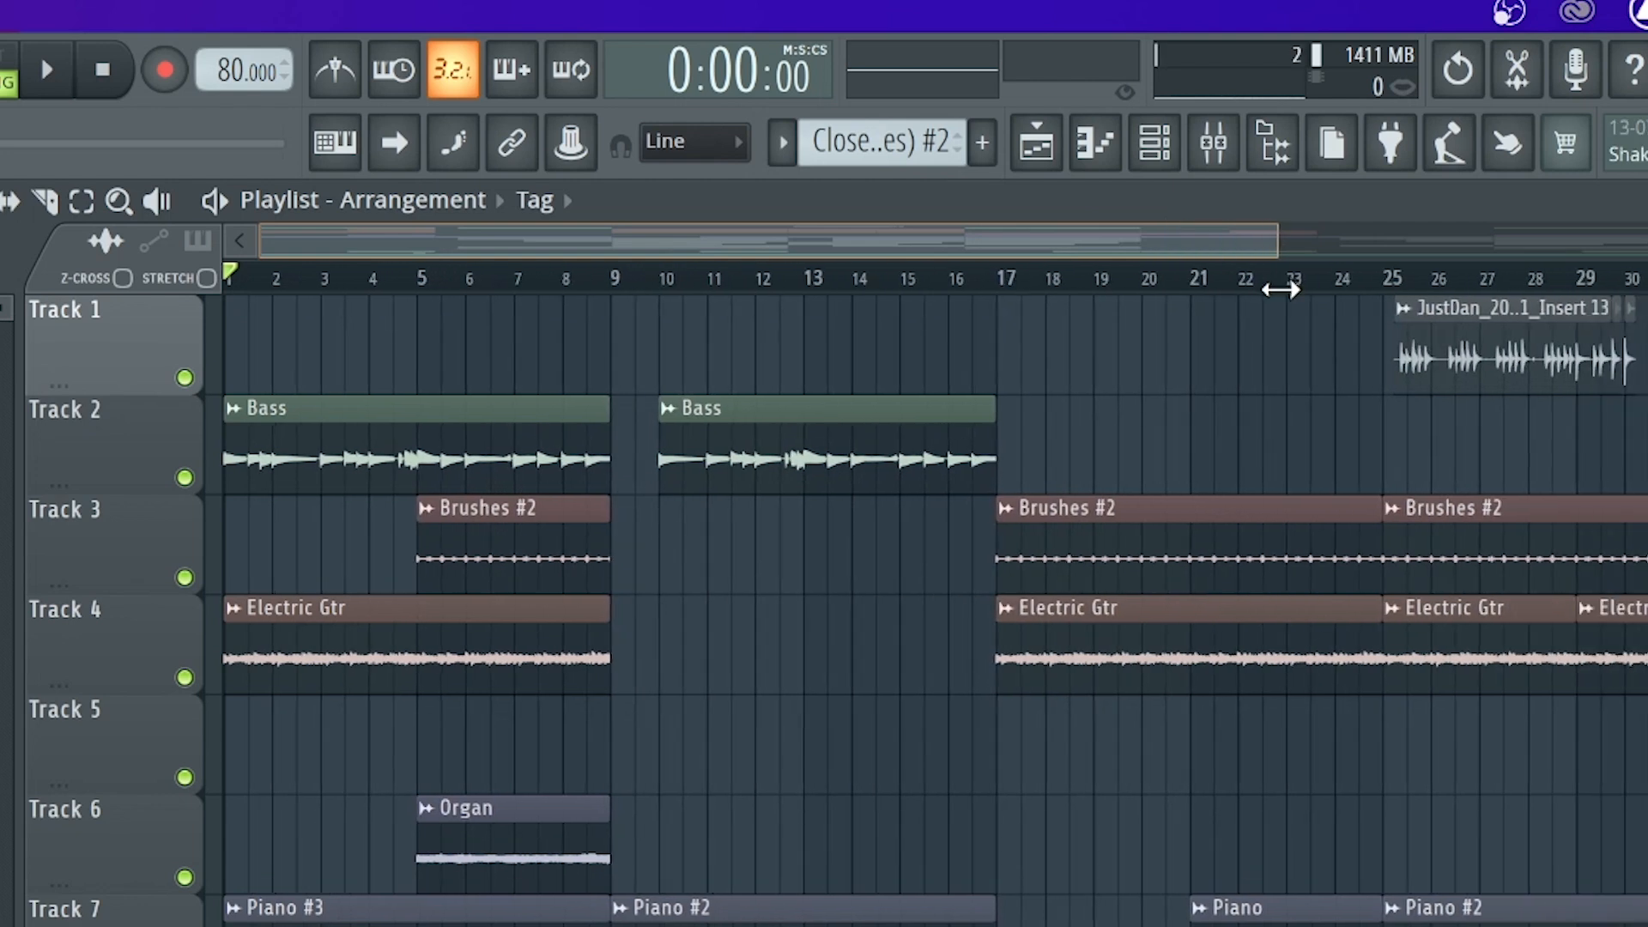
pyautogui.moveTo(1281, 290); pyautogui.dragTo(1445, 287)
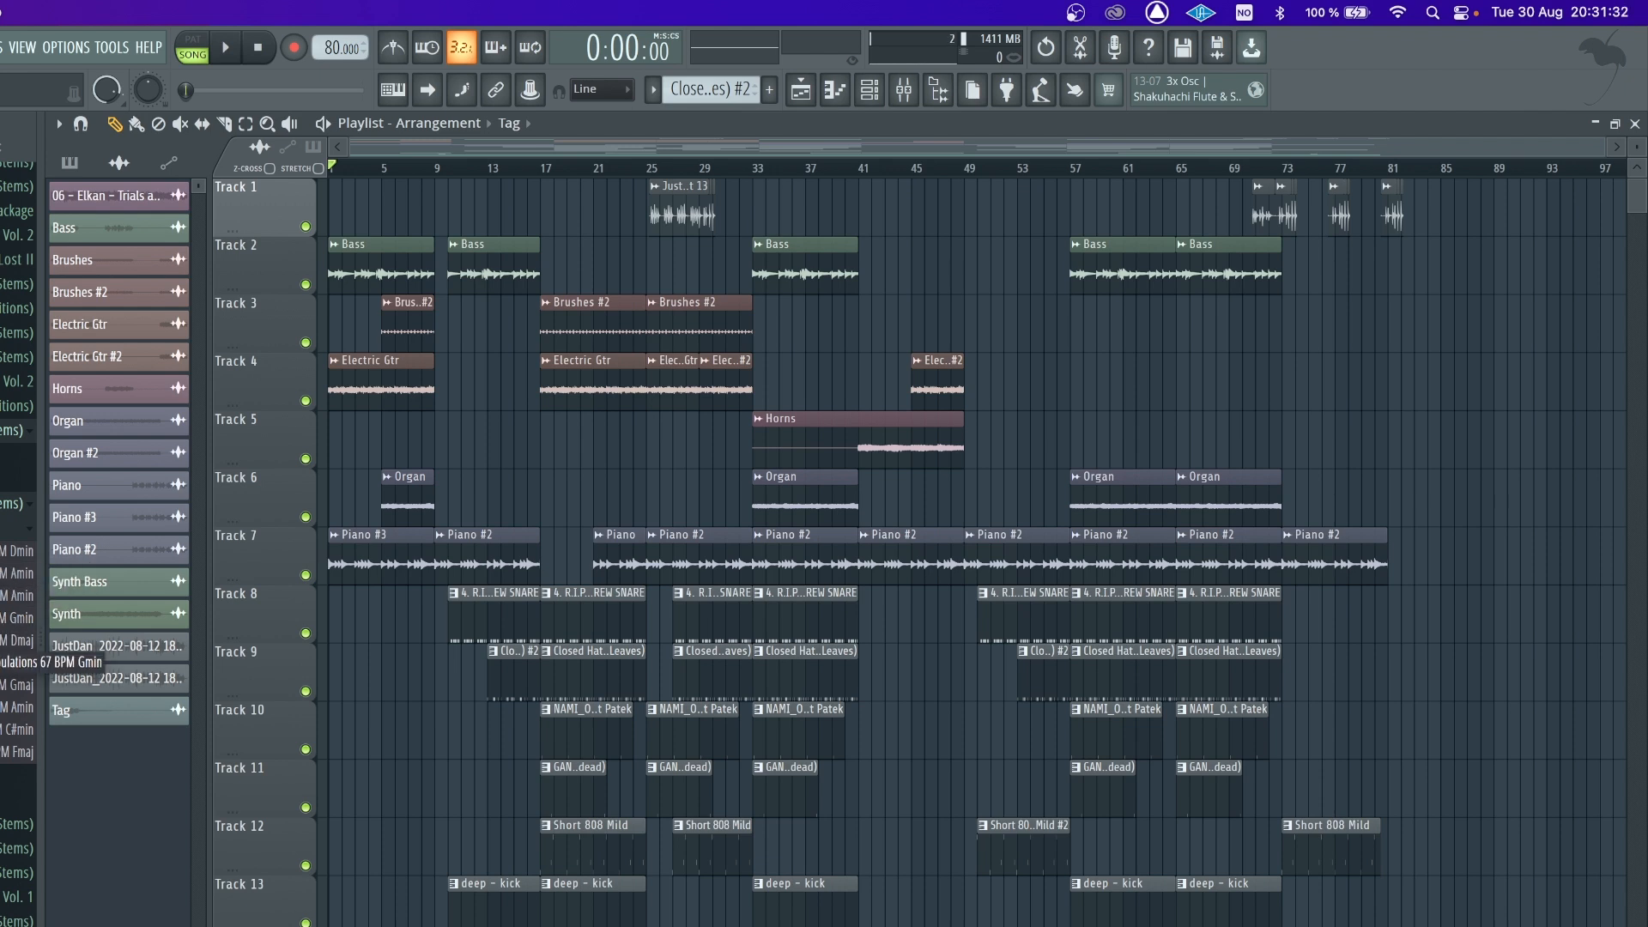
pyautogui.click(15, 663)
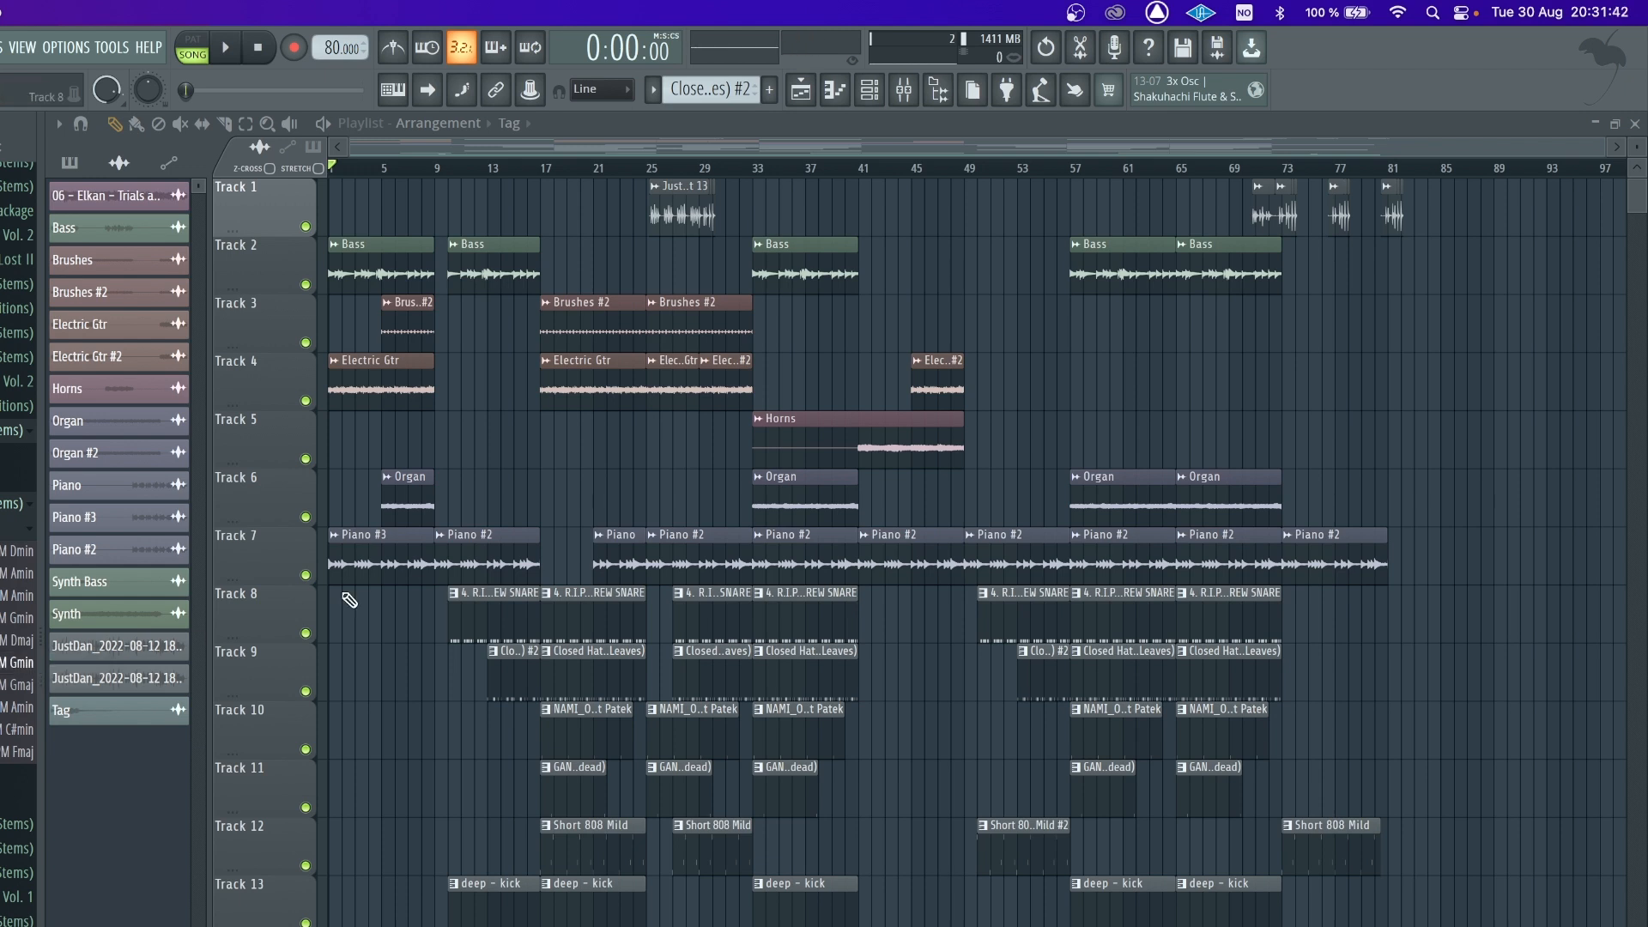
pyautogui.rightClick(407, 740)
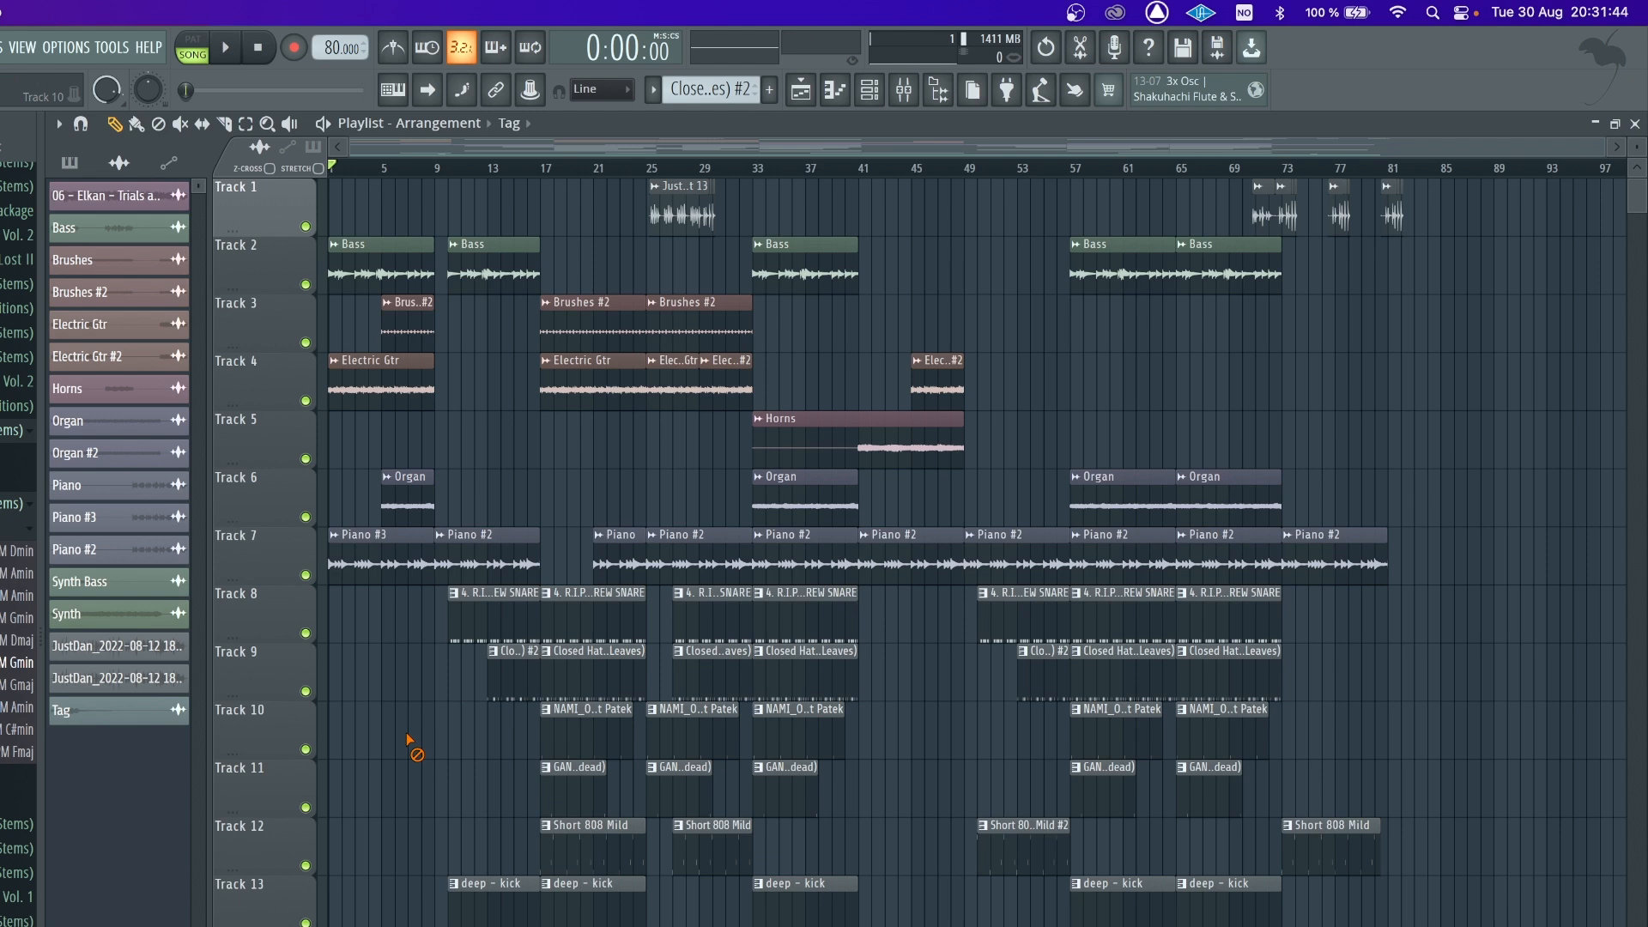
pyautogui.doubleClick(371, 240)
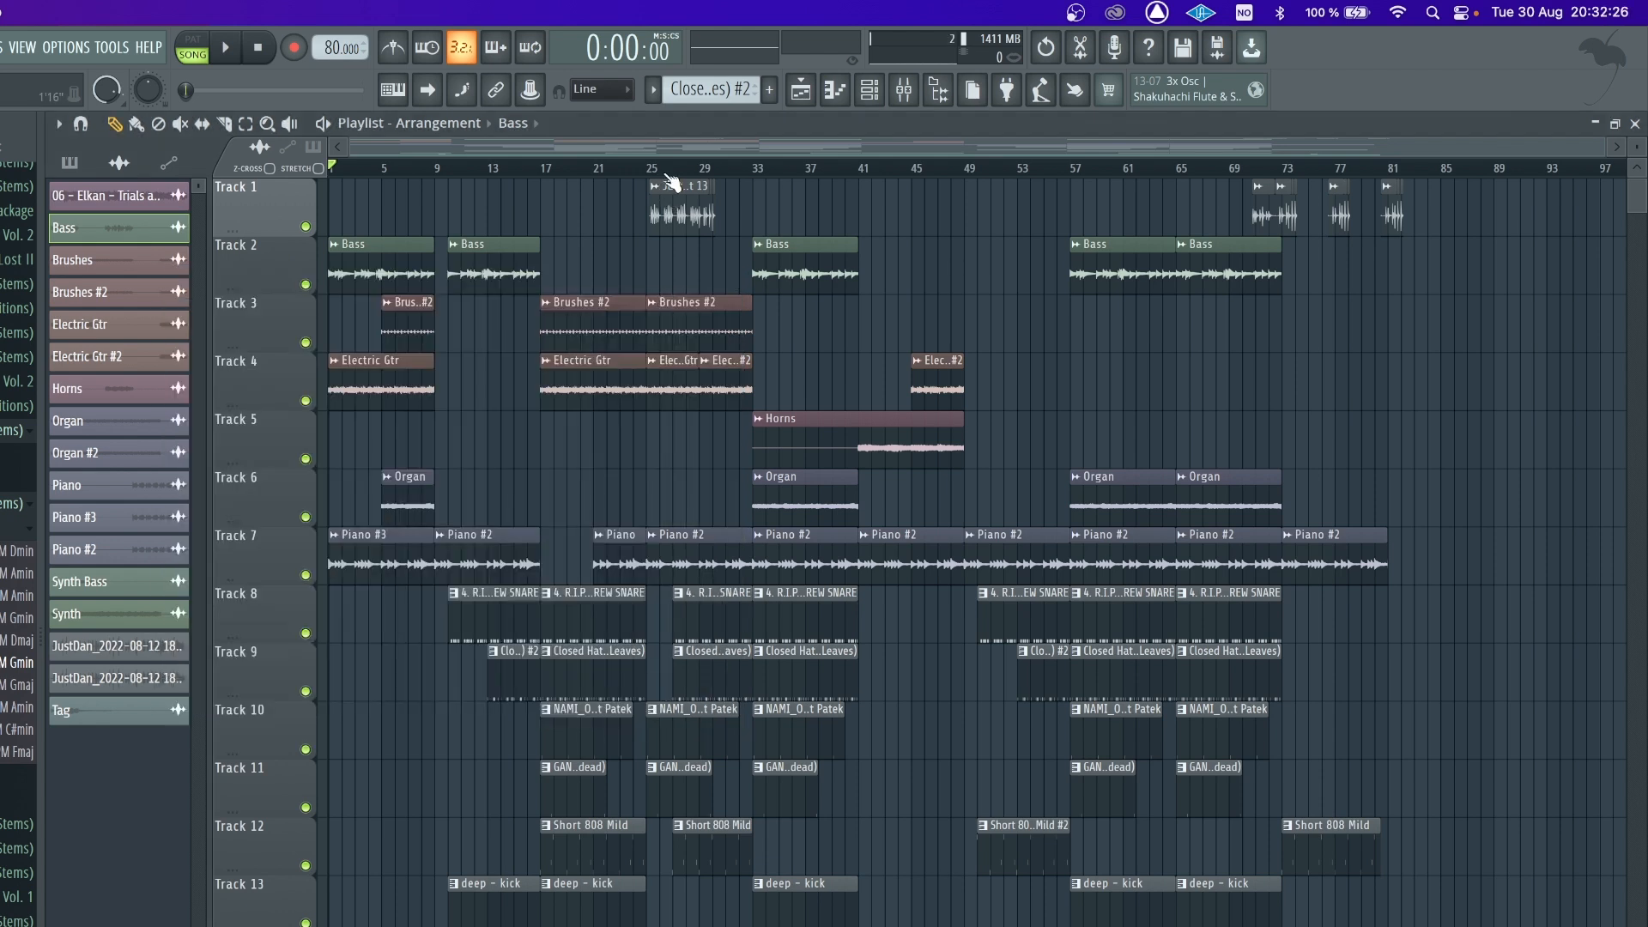
# - Solo the ukulele recording on Track 1, play it from bar 25, and re-enable all the other tracks
pyautogui.scroll(5, 672, 182)
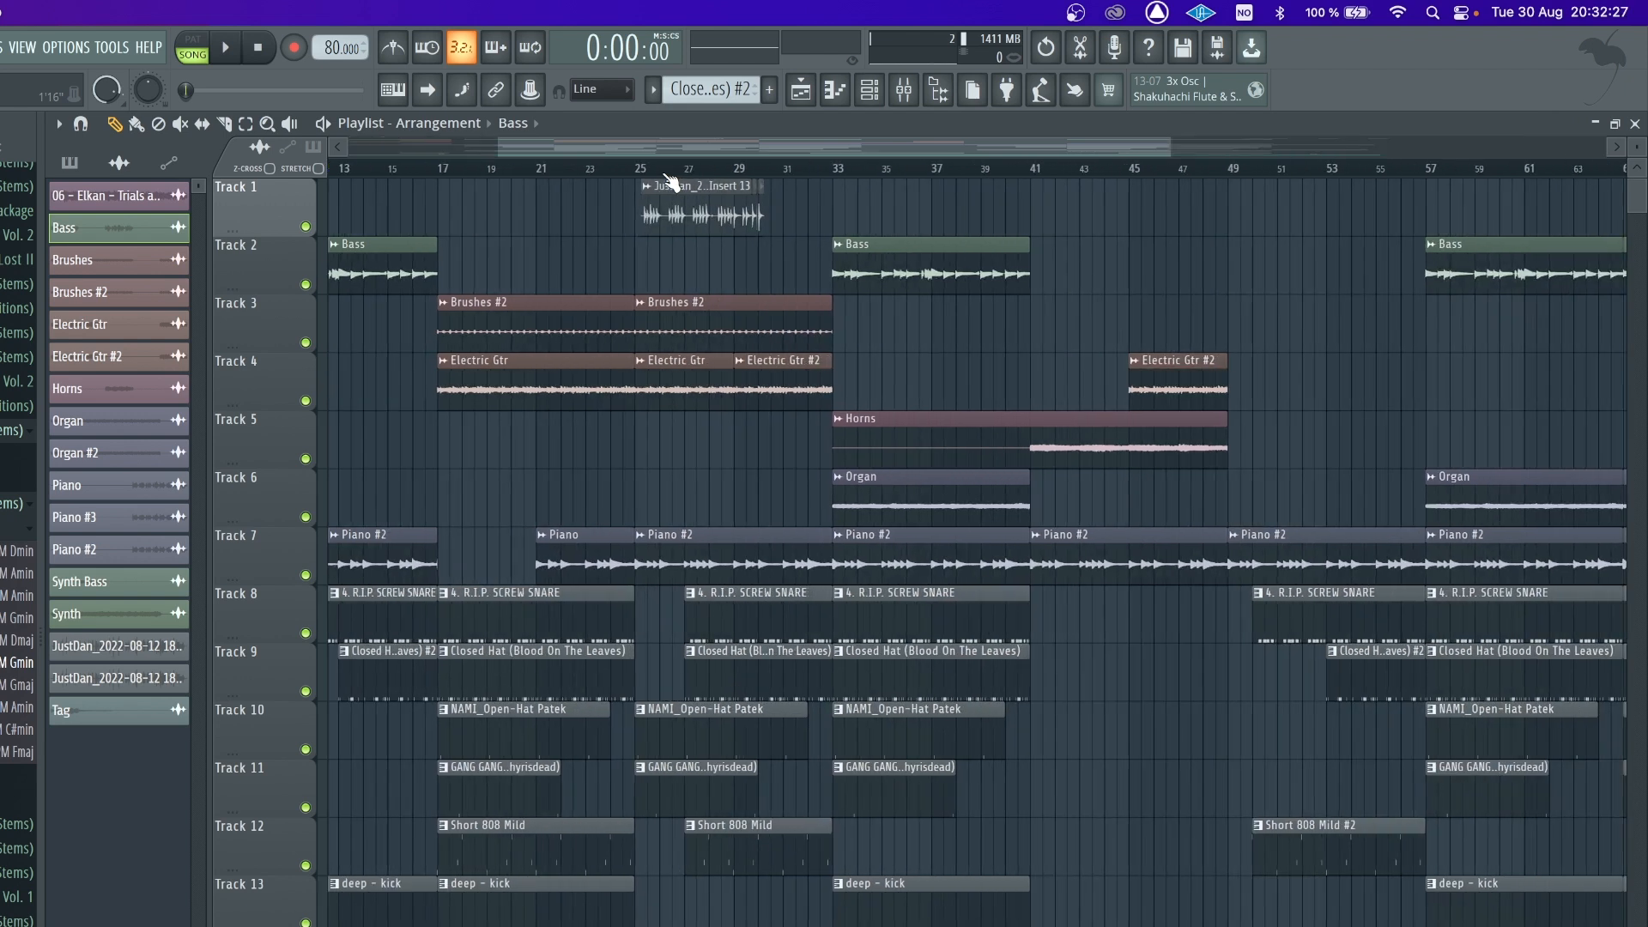
pyautogui.doubleClick(702, 210)
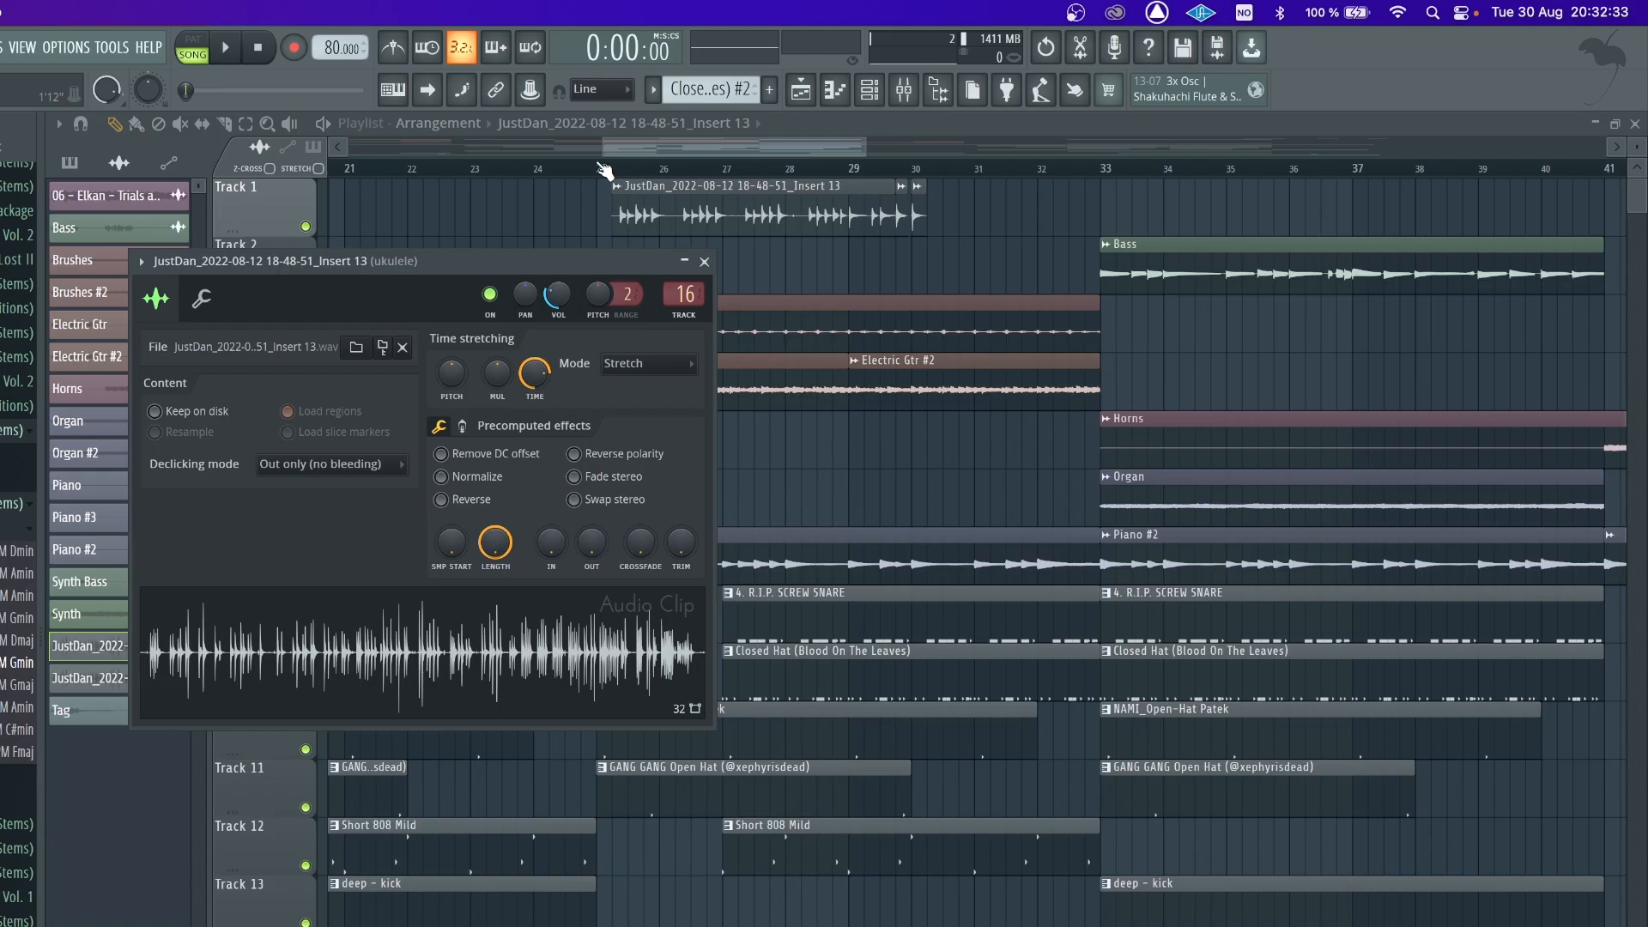
pyautogui.click(604, 169)
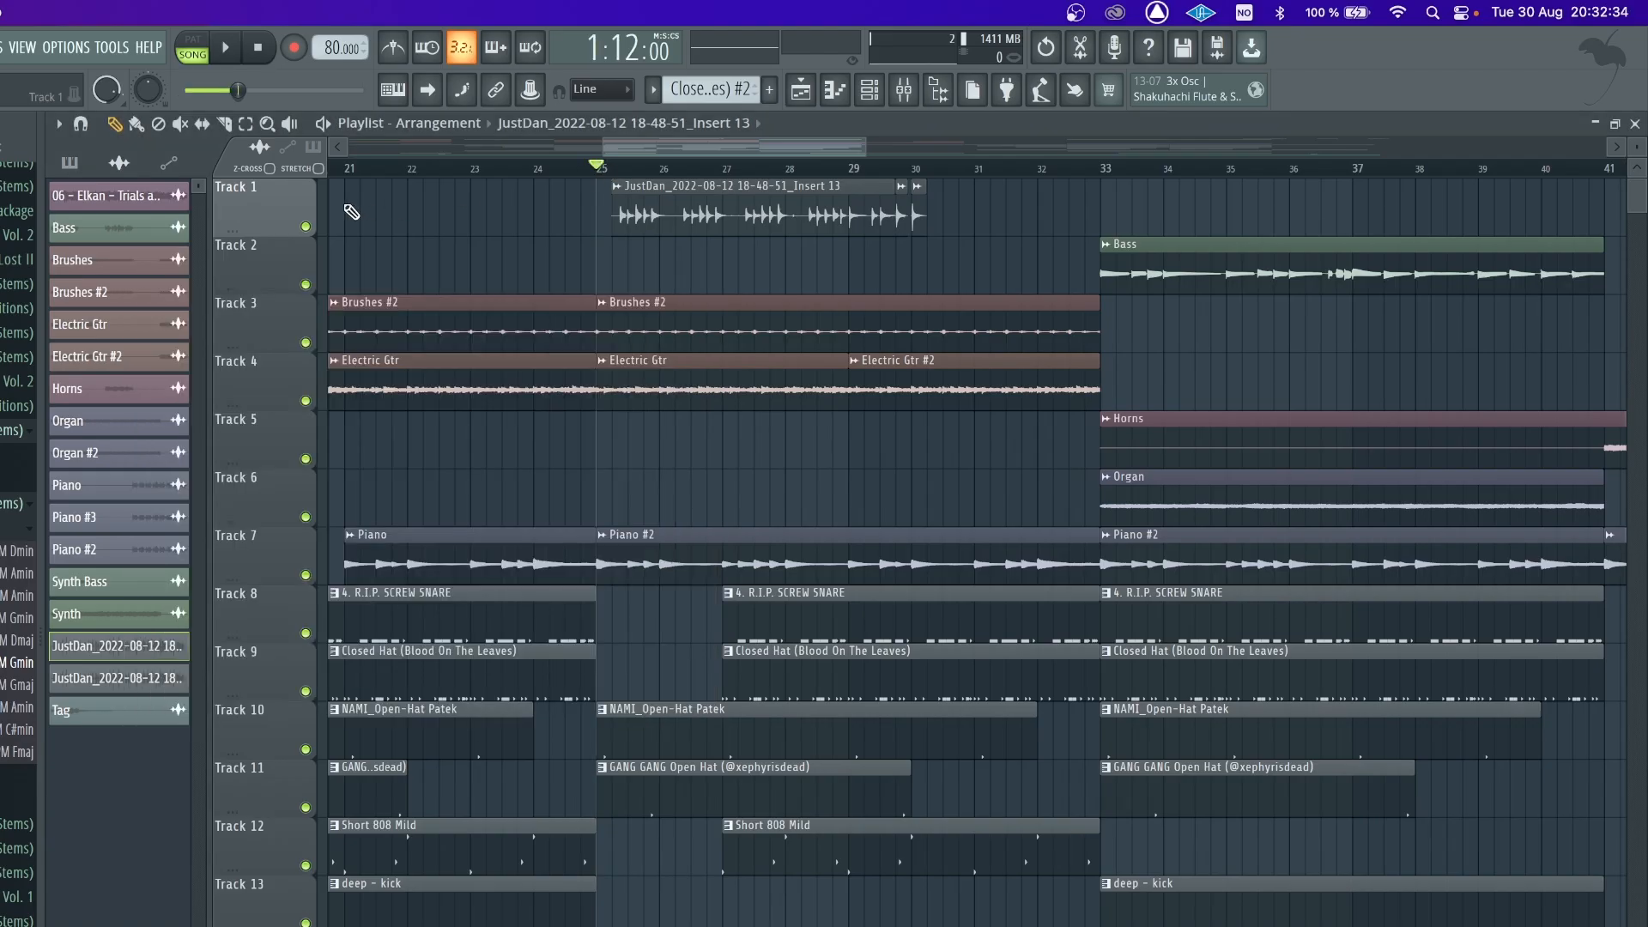
pyautogui.rightClick(305, 226)
pyautogui.press('space')
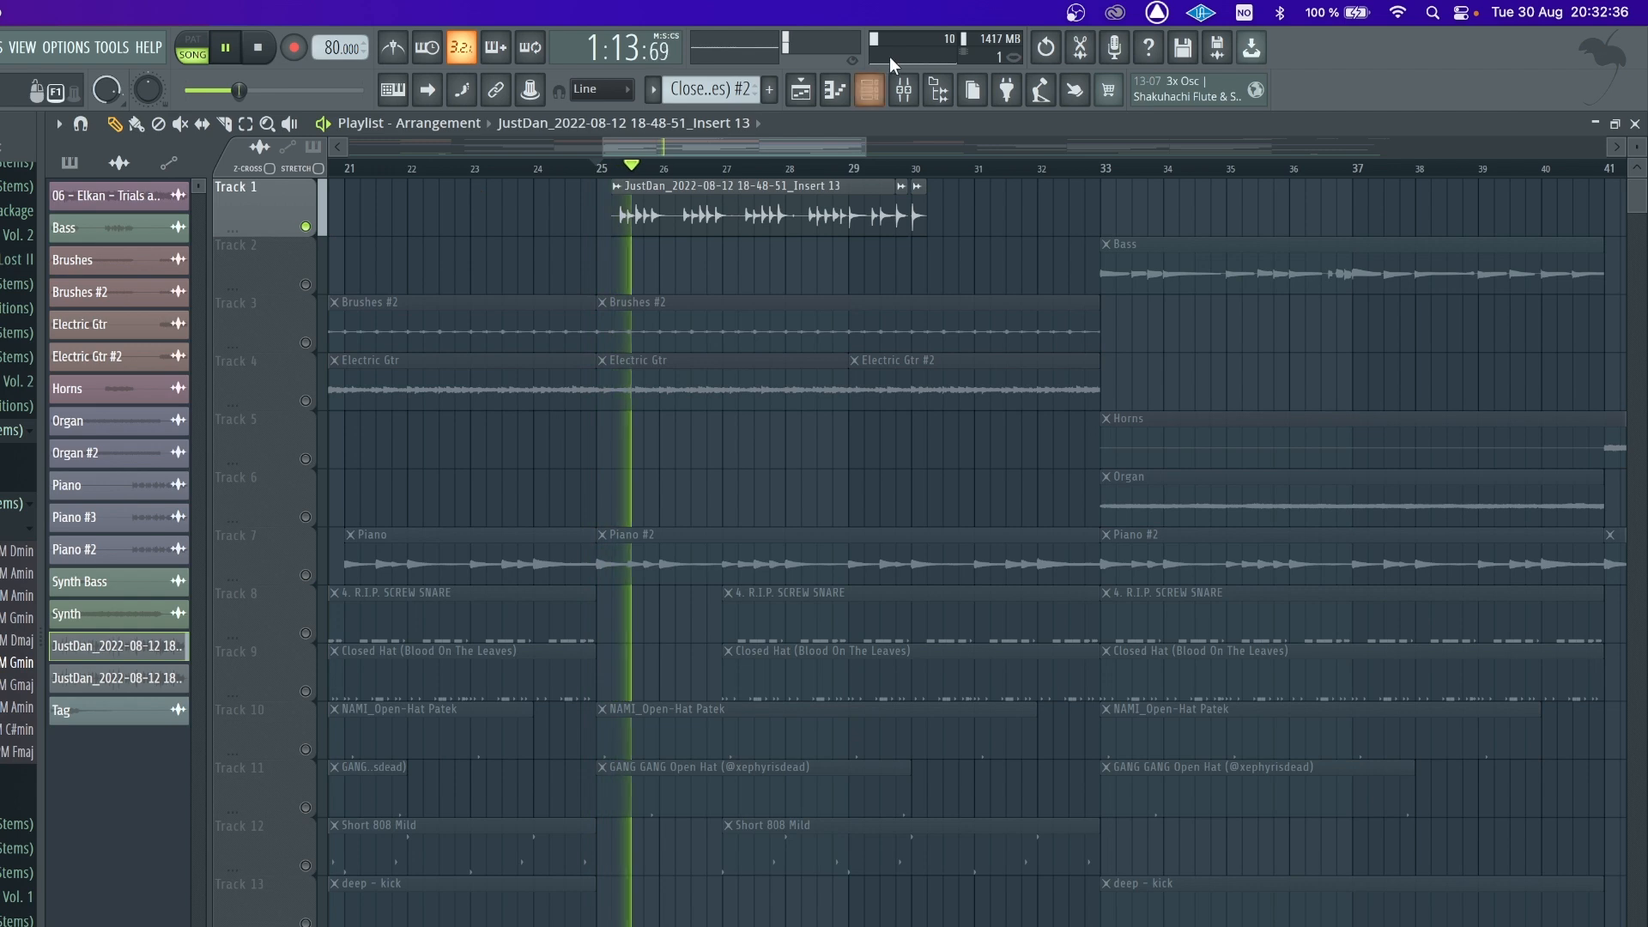
pyautogui.scroll(-5, 704, 169)
pyautogui.press('space')
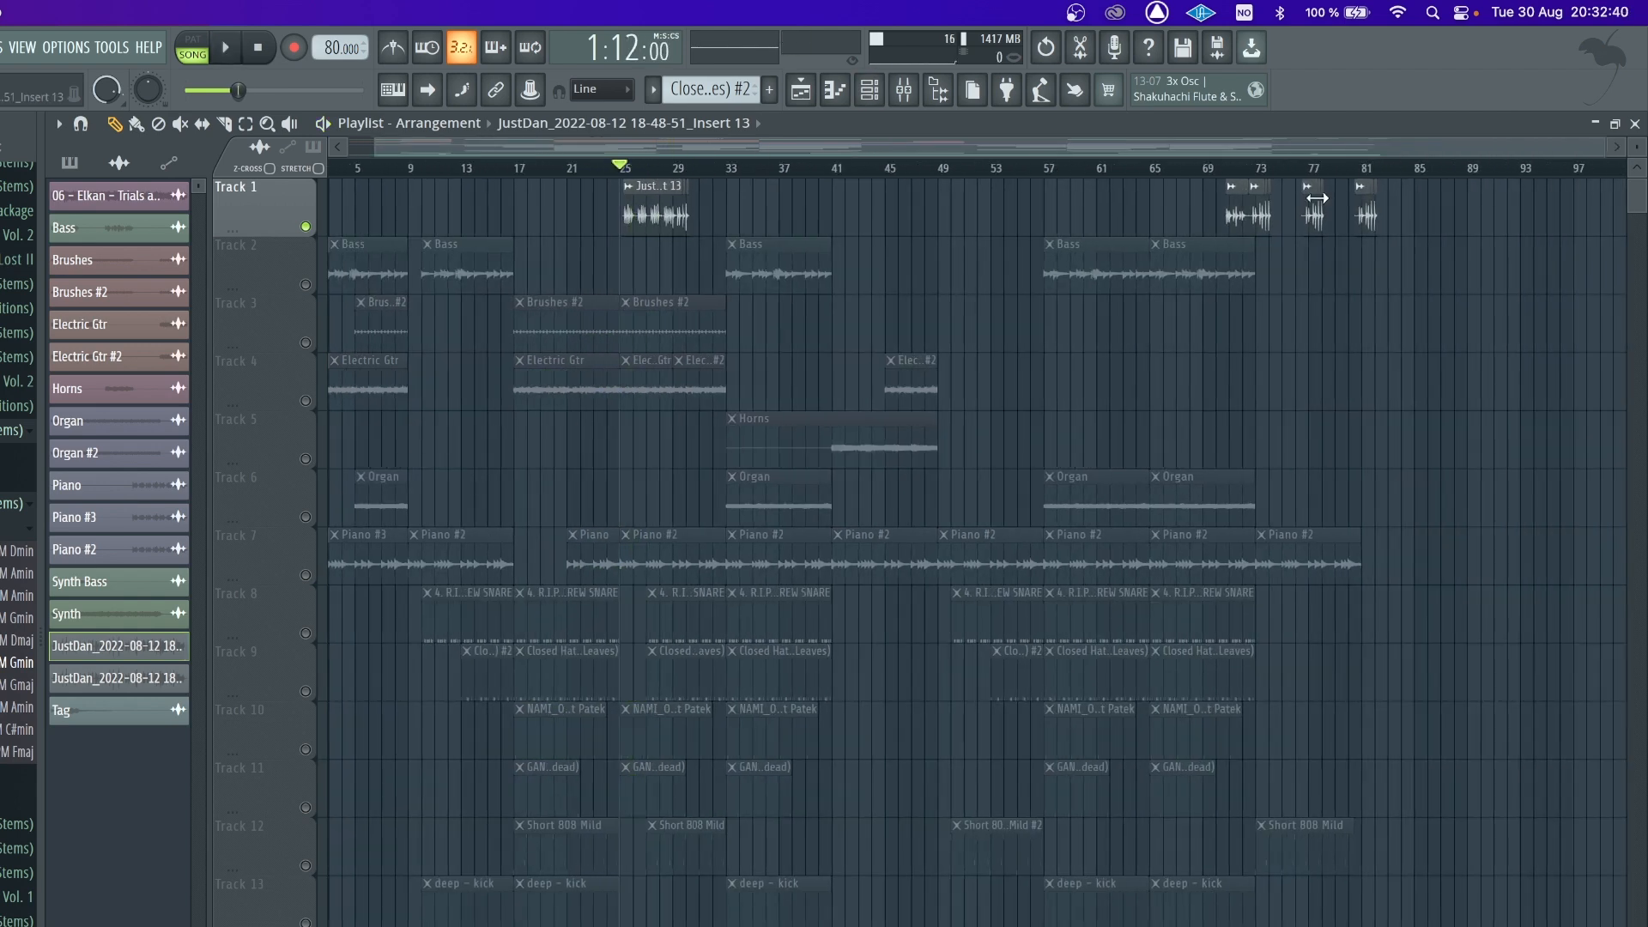
pyautogui.rightClick(306, 226)
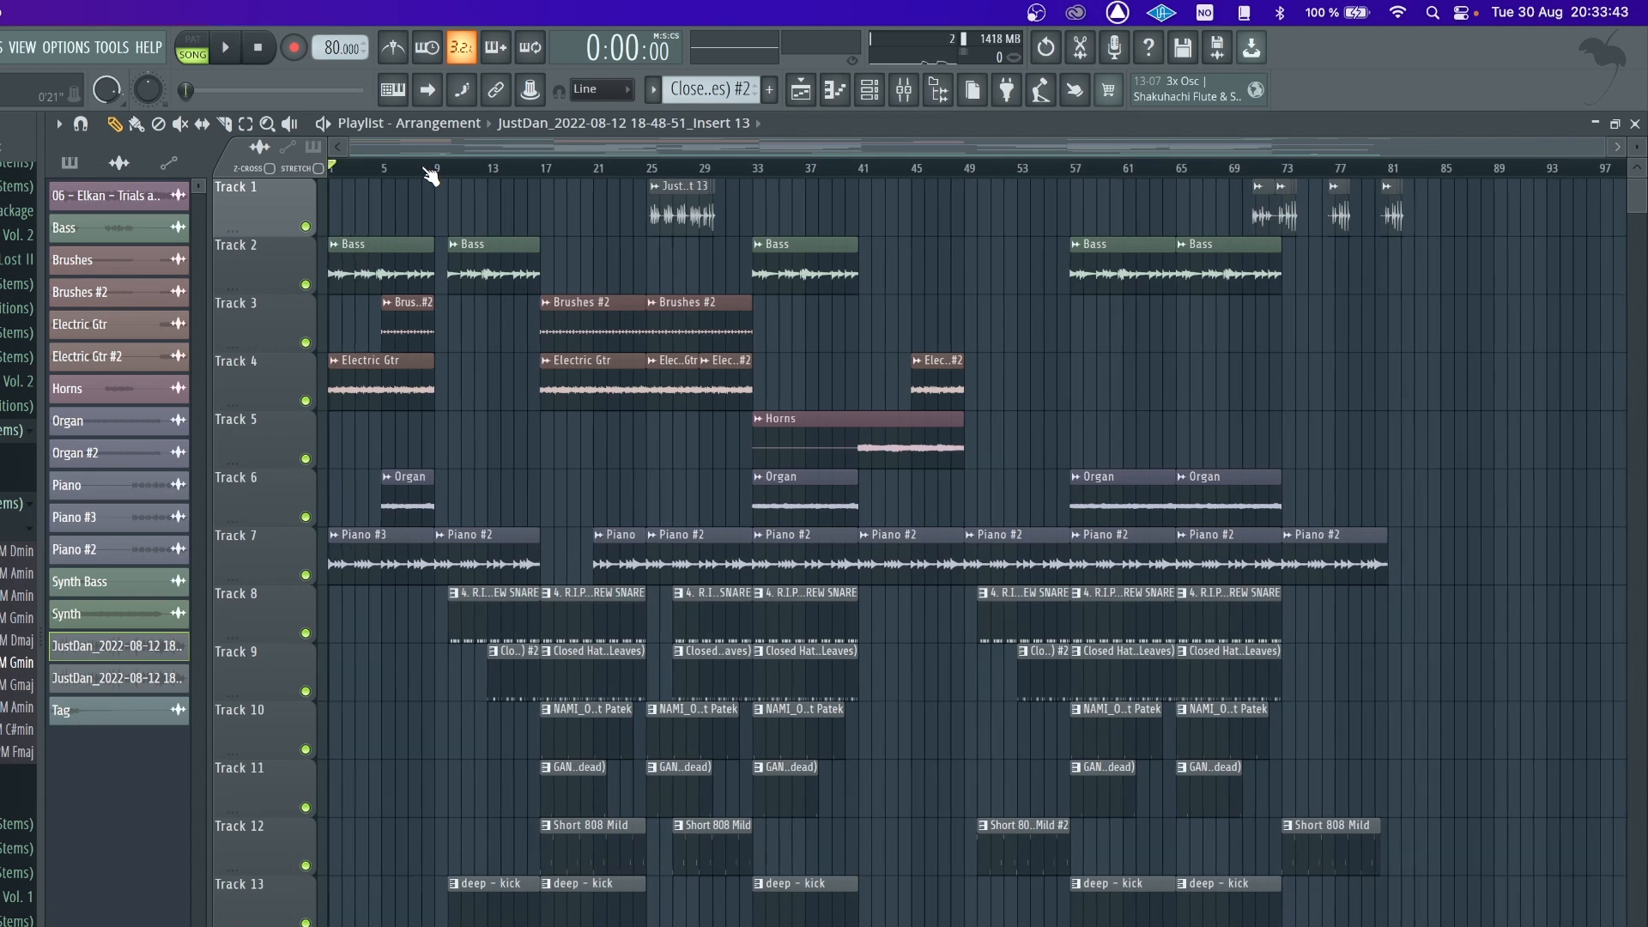
pyautogui.scroll(3, 431, 176)
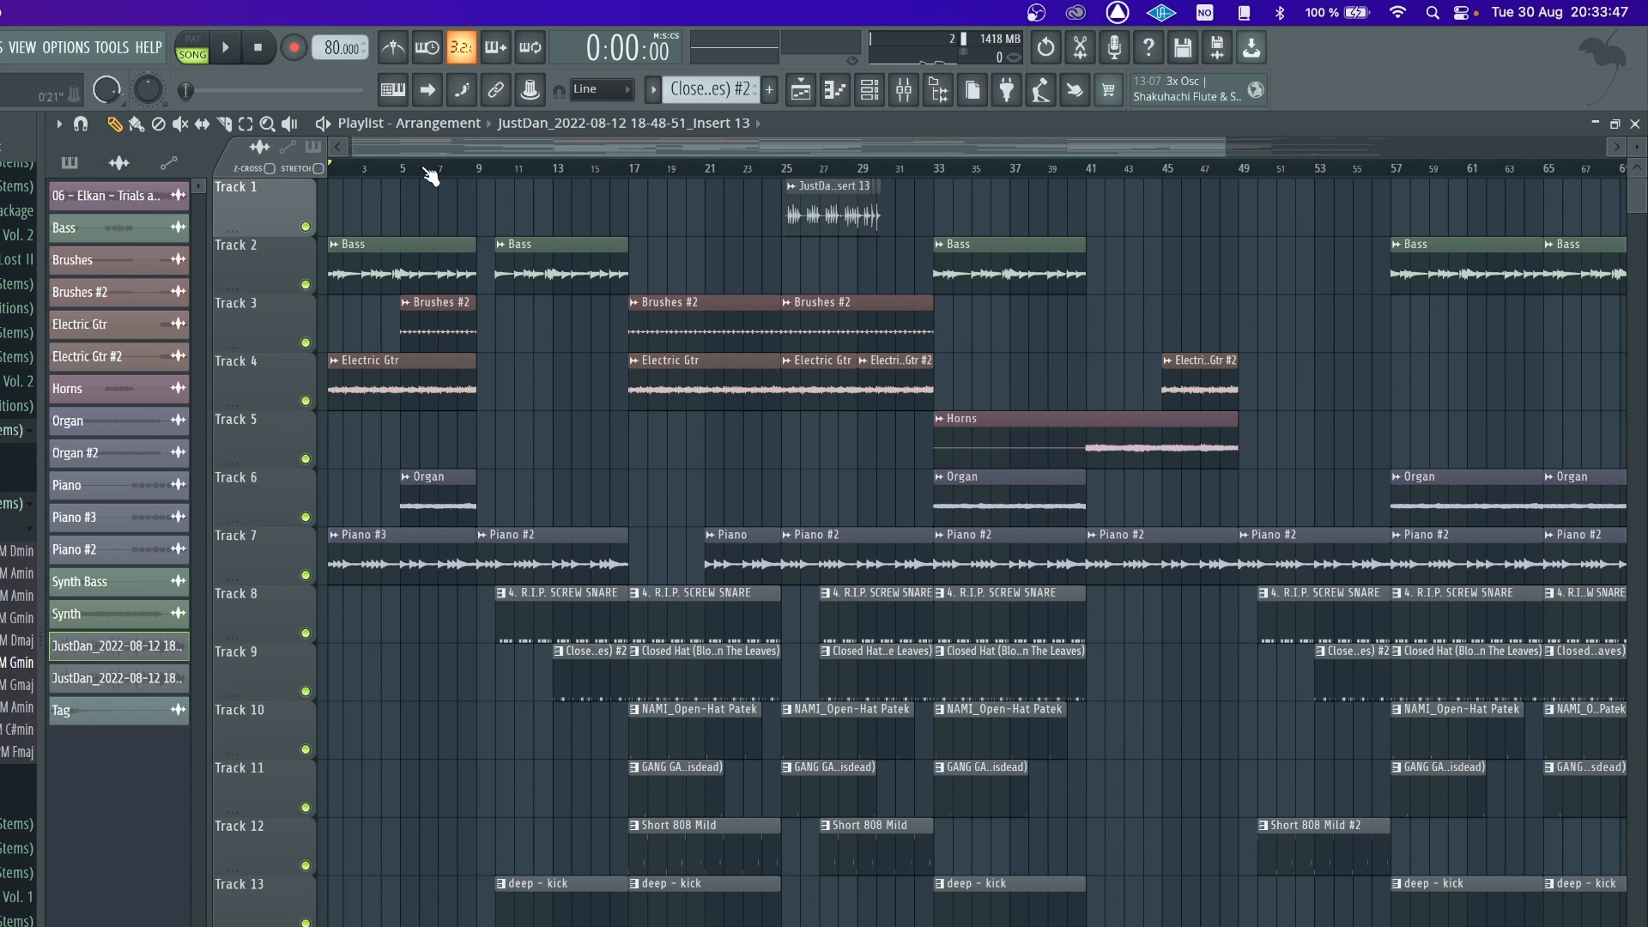
pyautogui.scroll(-3, 431, 176)
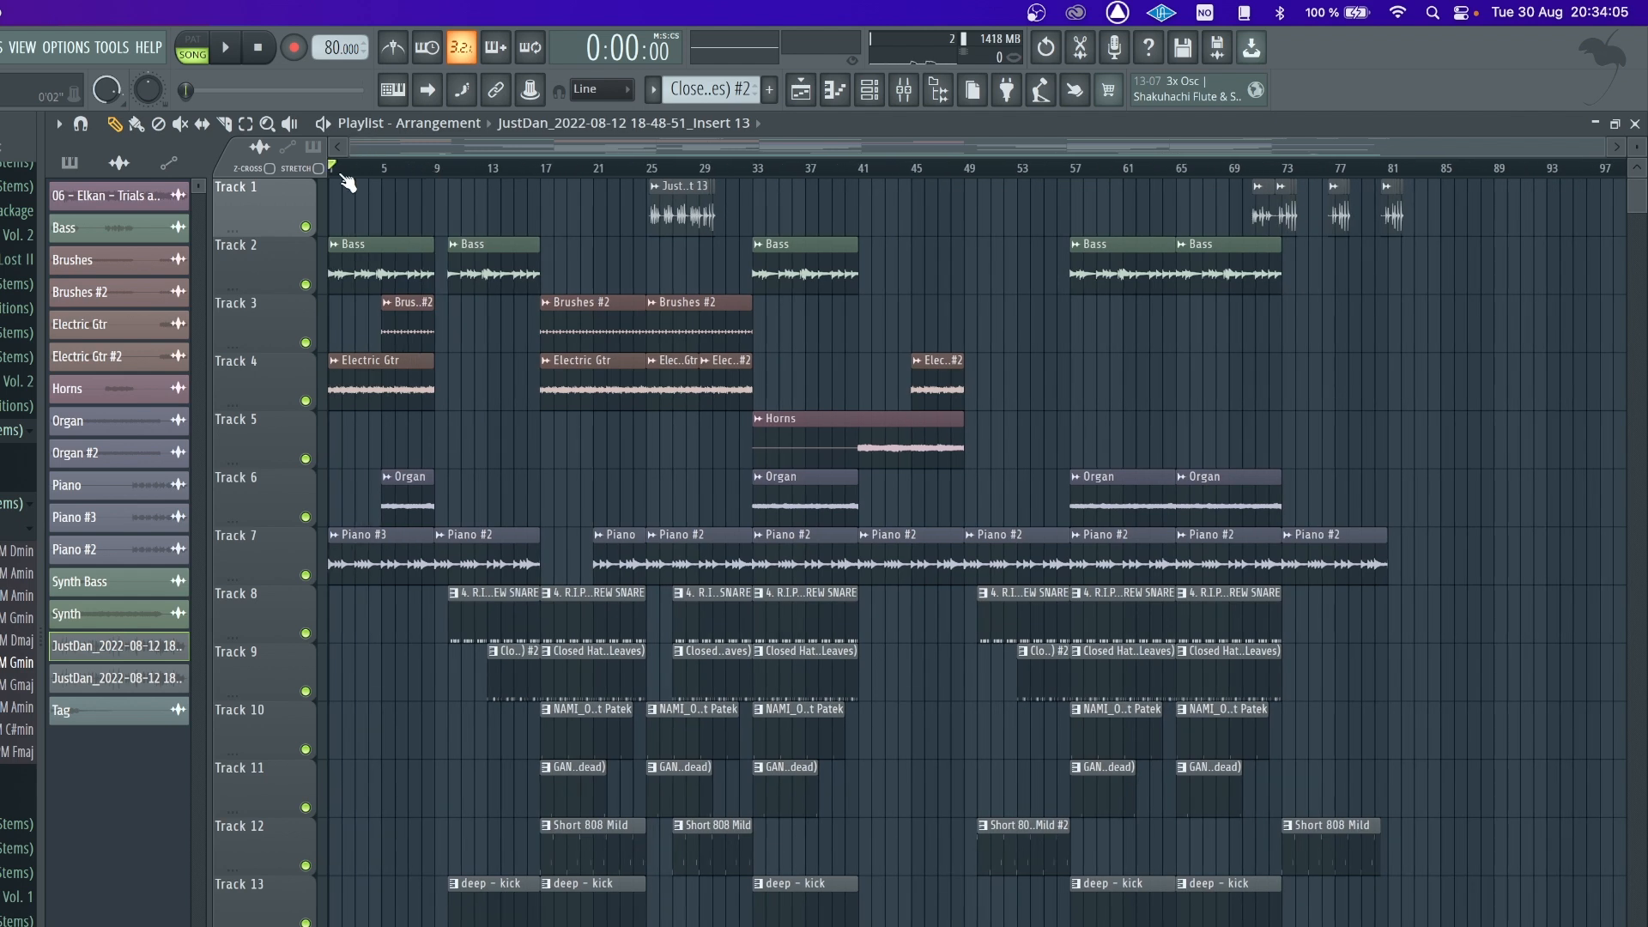
pyautogui.scroll(2, 342, 173)
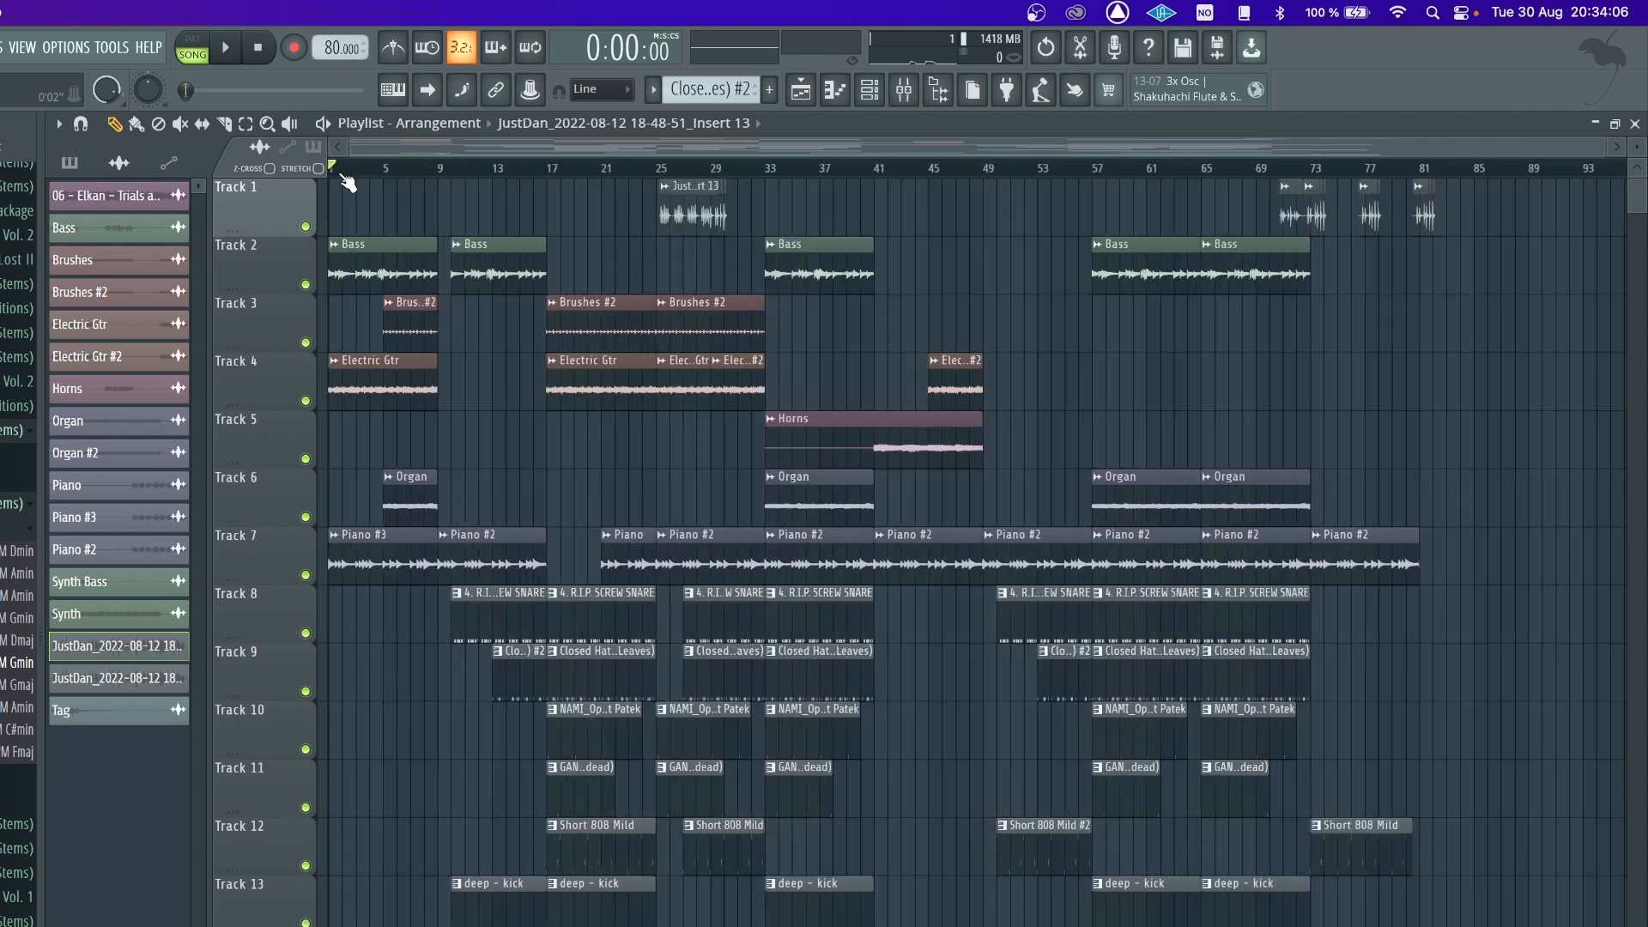
pyautogui.scroll(-1, 347, 182)
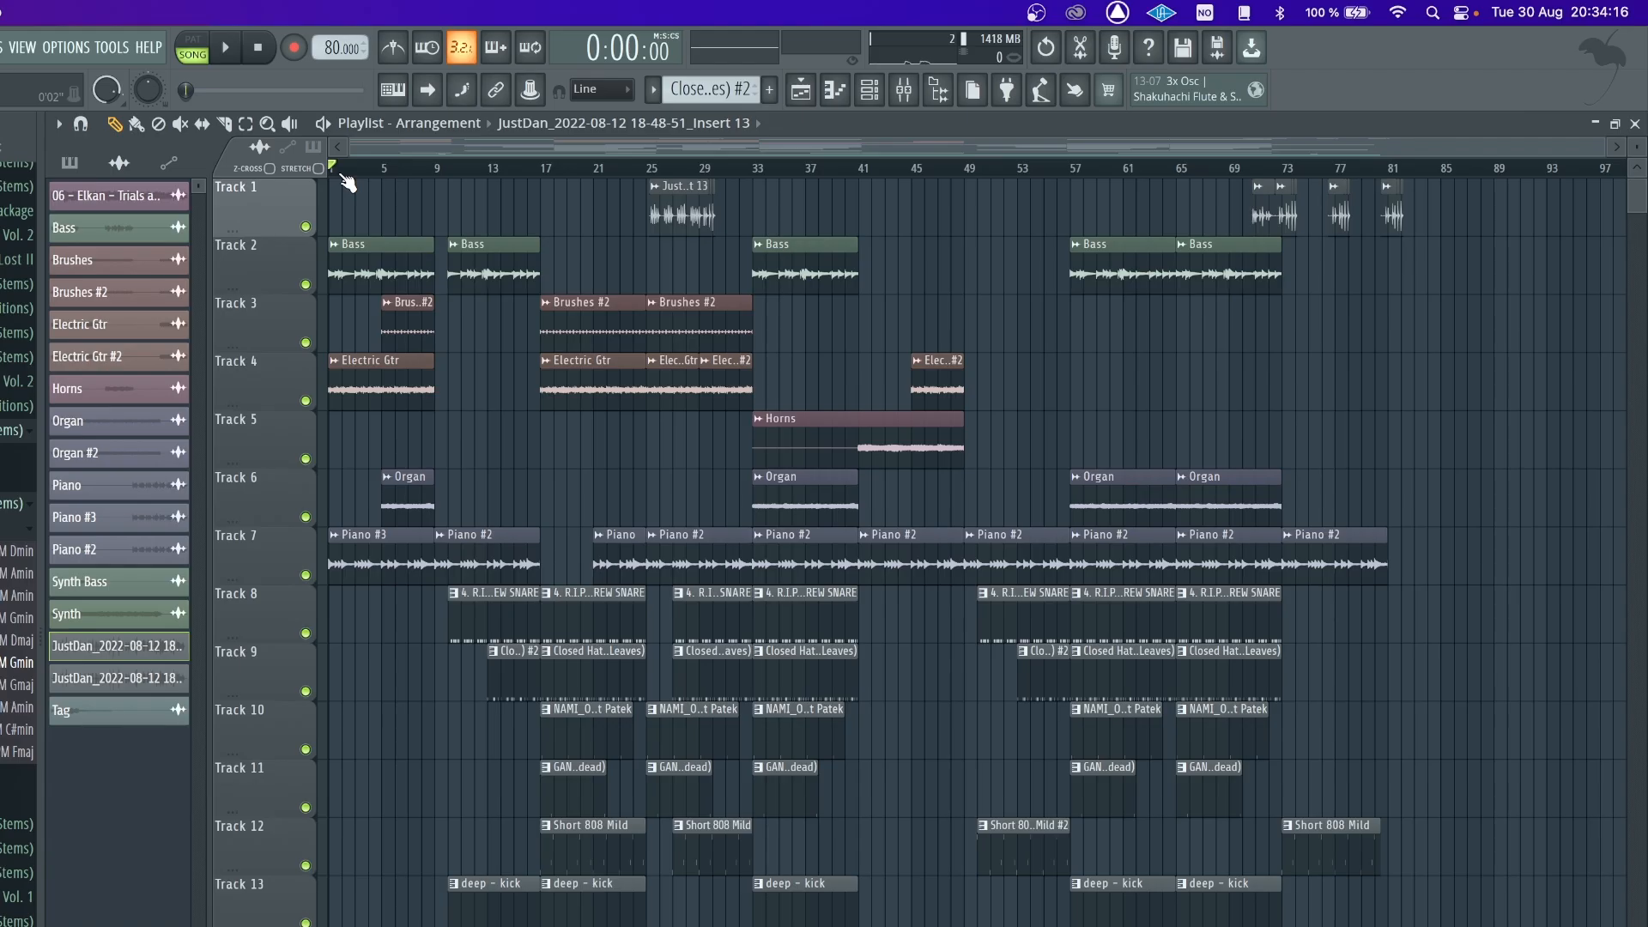
# - Play the arrangement from the start and solo the piano on Track 7
pyautogui.scroll(3, 347, 183)
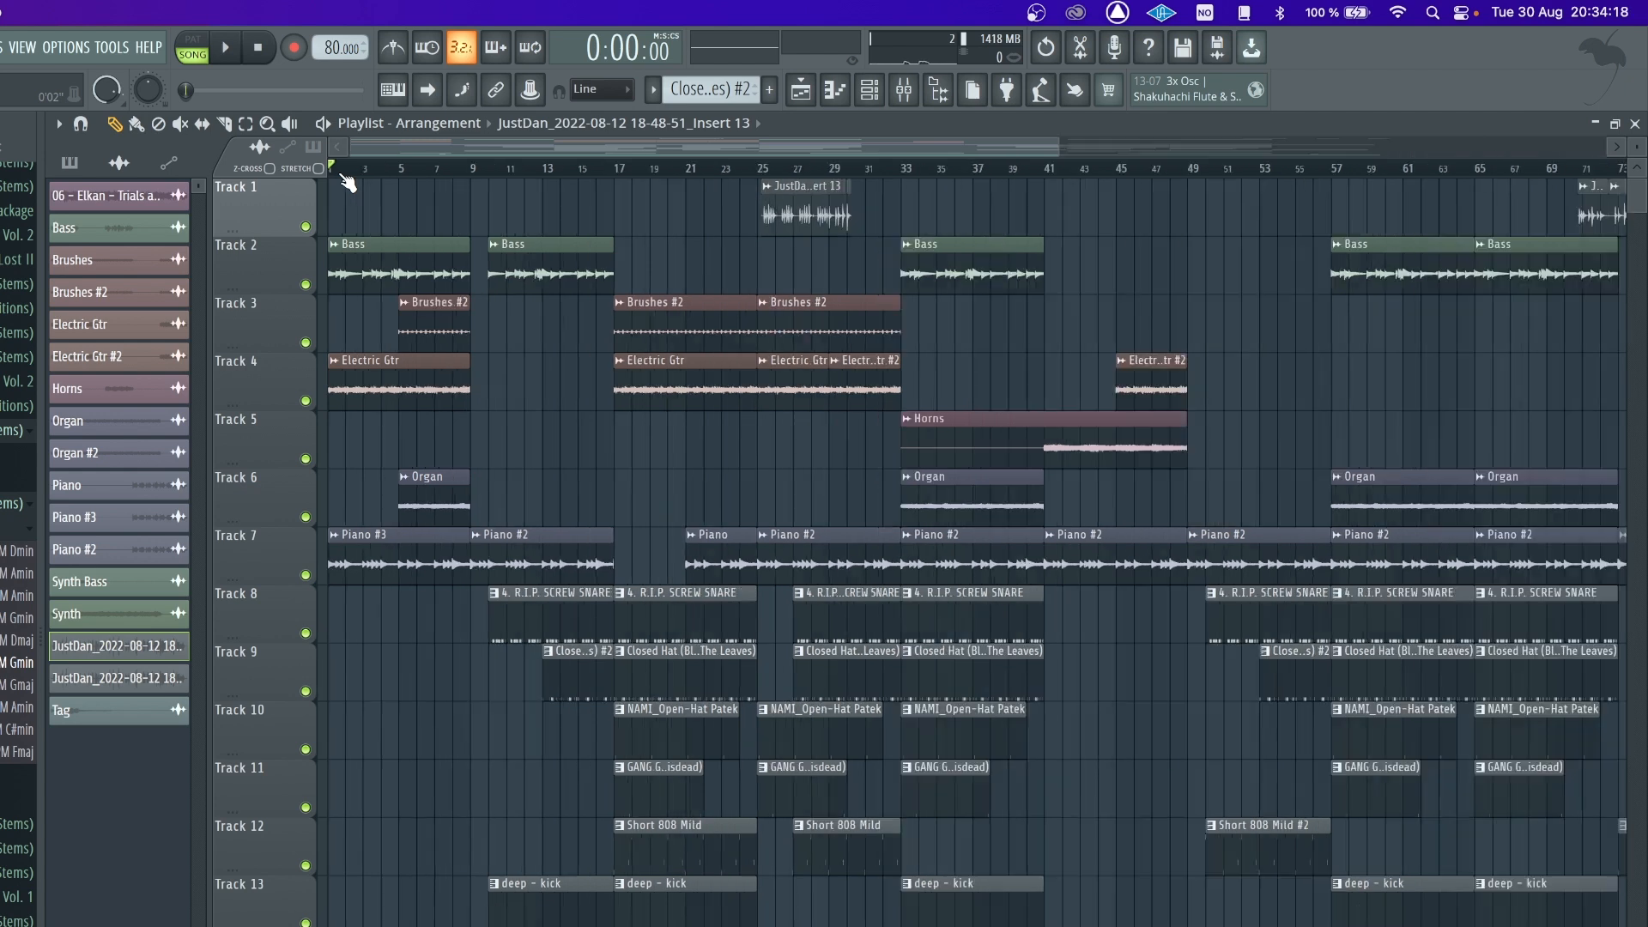
pyautogui.press('space')
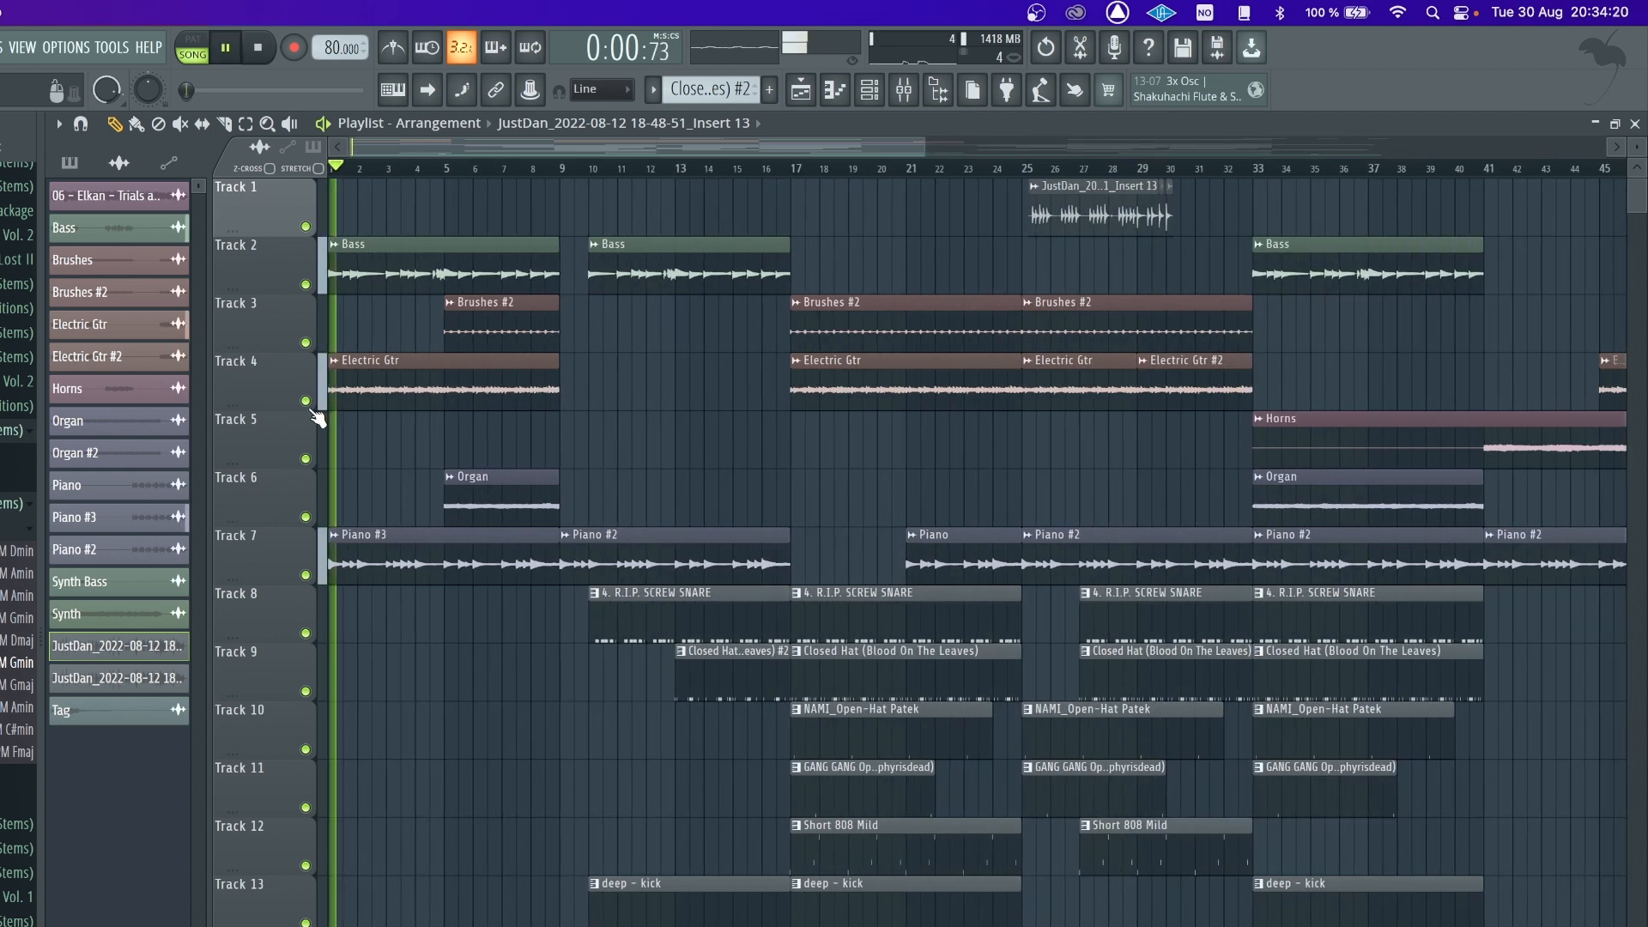
pyautogui.keyDown('ctrl'); pyautogui.click(305, 284); pyautogui.keyUp('ctrl')
pyautogui.keyDown('ctrl'); pyautogui.click(305, 574); pyautogui.keyUp('ctrl')
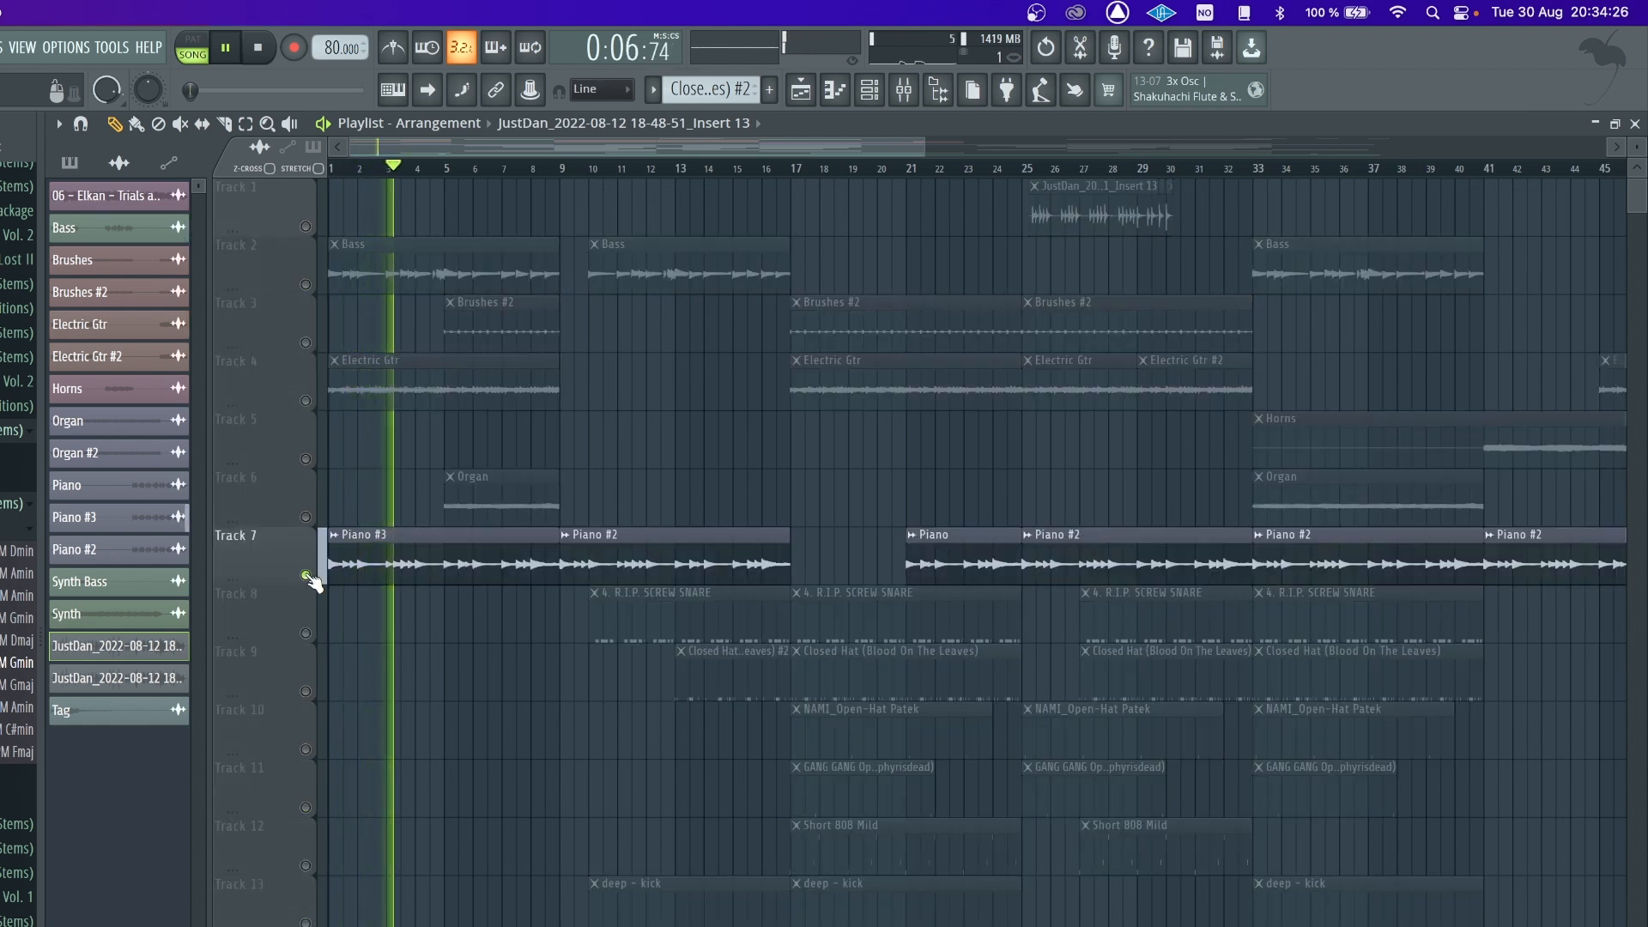
# - Bring in the electric guitar on Track 4 and the brushes on Track 3 alongside the piano, and stop playback
pyautogui.click(304, 401)
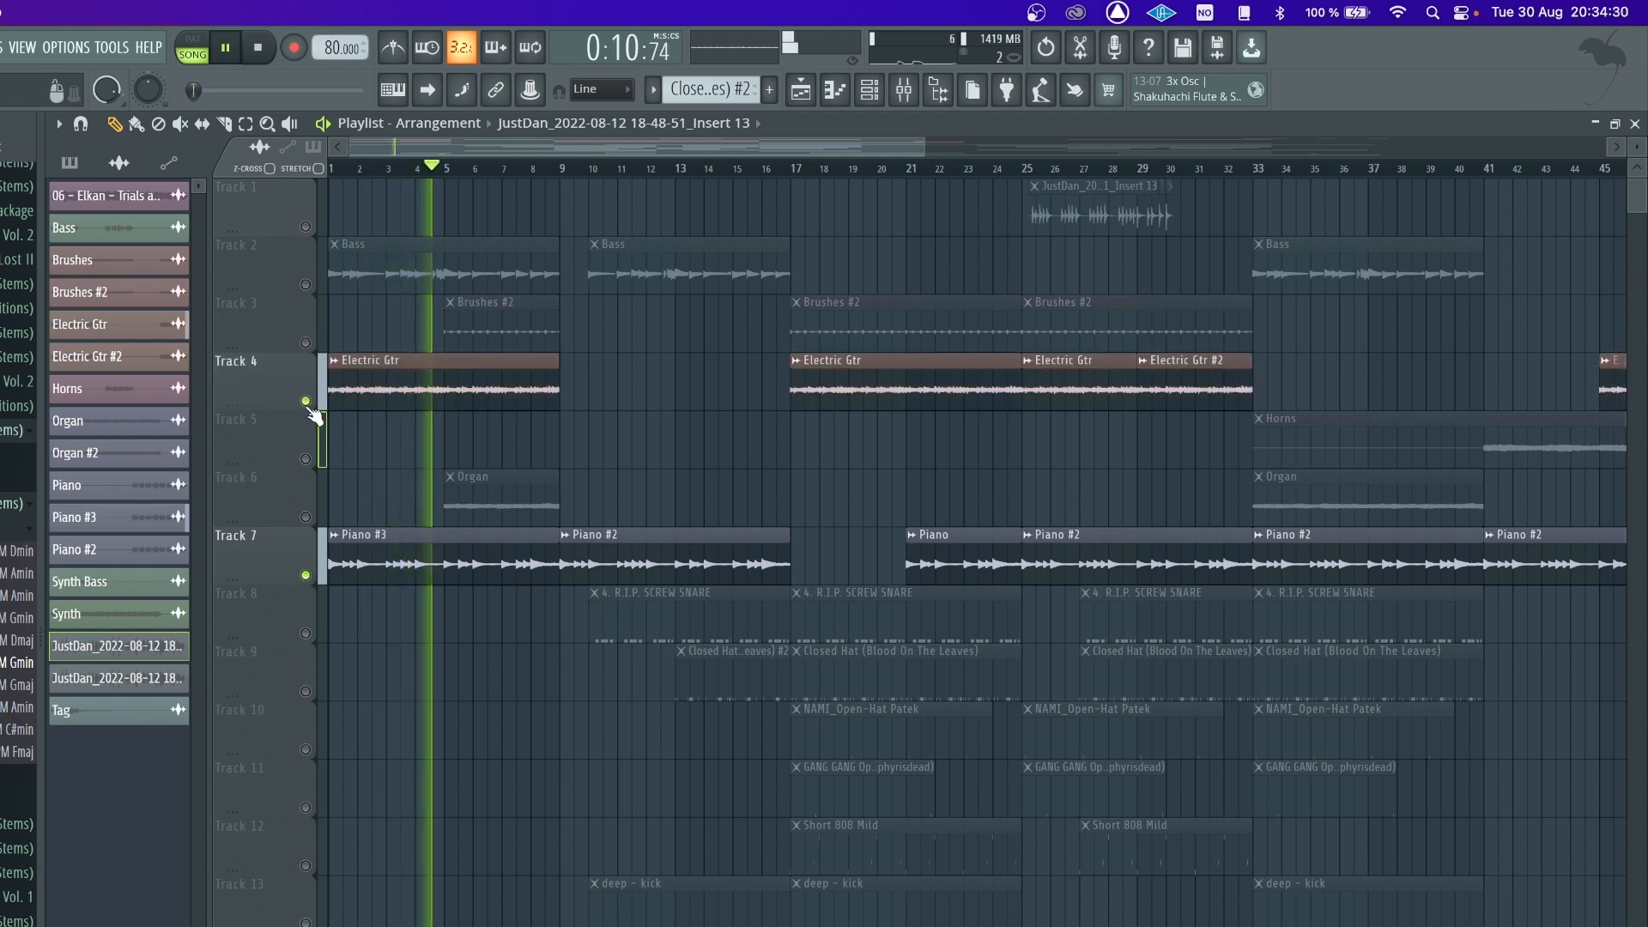
pyautogui.doubleClick(333, 360)
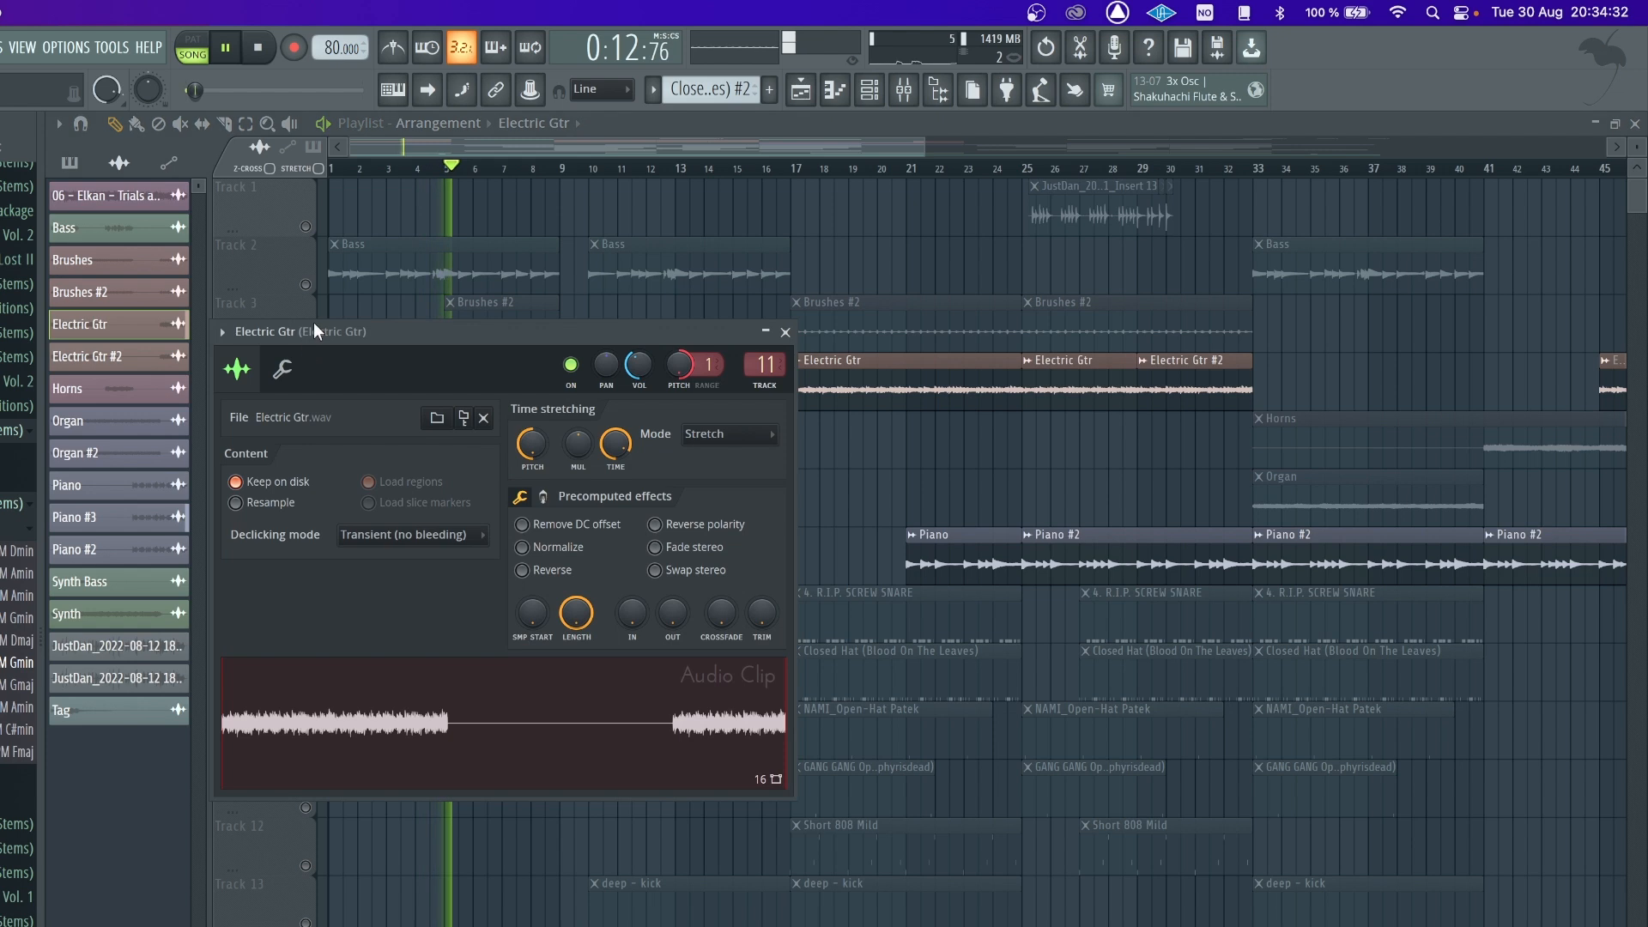
pyautogui.press('Escape')
pyautogui.click(306, 343)
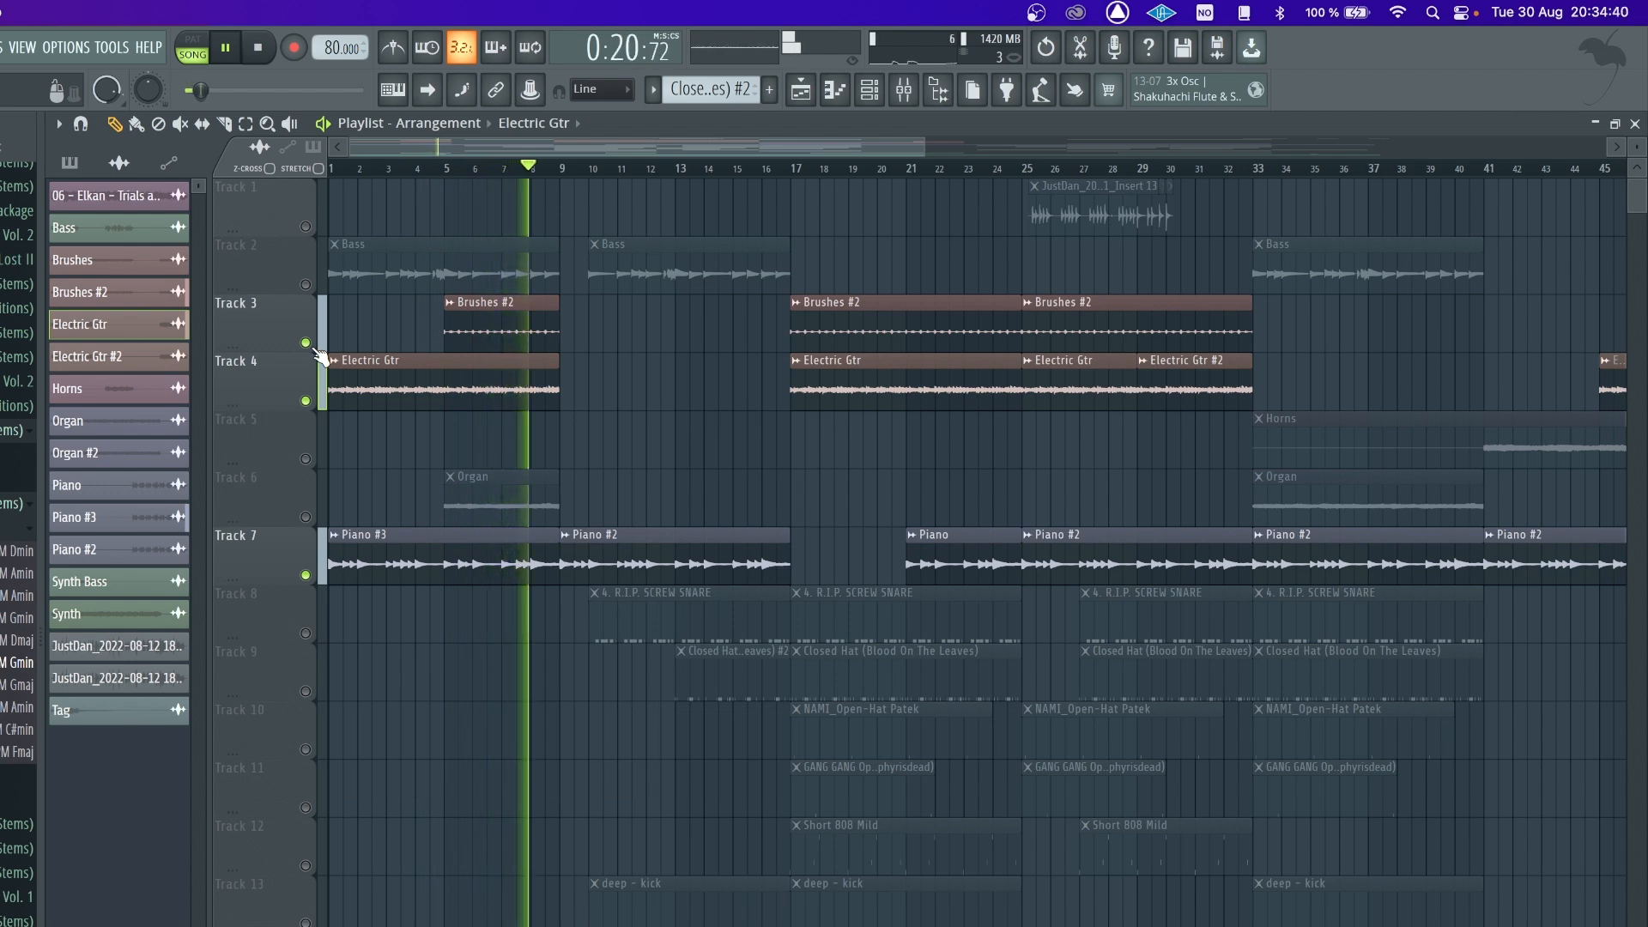
pyautogui.press('space')
# - Enable the organ on Track 6 as well and play the combined tracks from bar 5
pyautogui.click(307, 517)
pyautogui.click(449, 169)
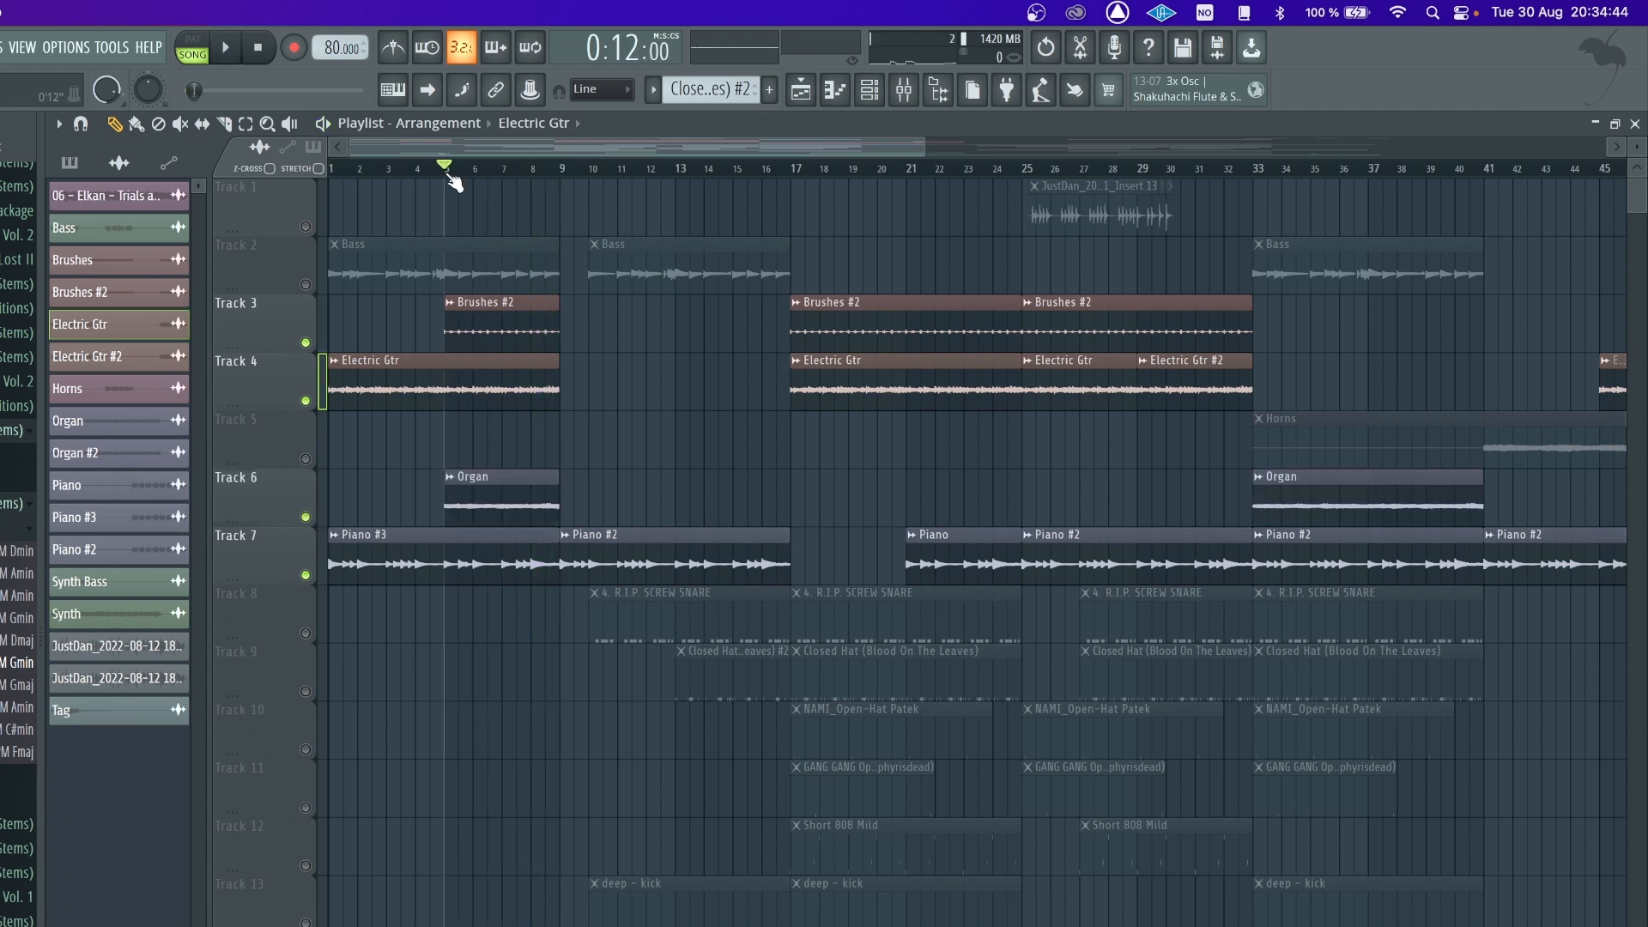
pyautogui.press('space')
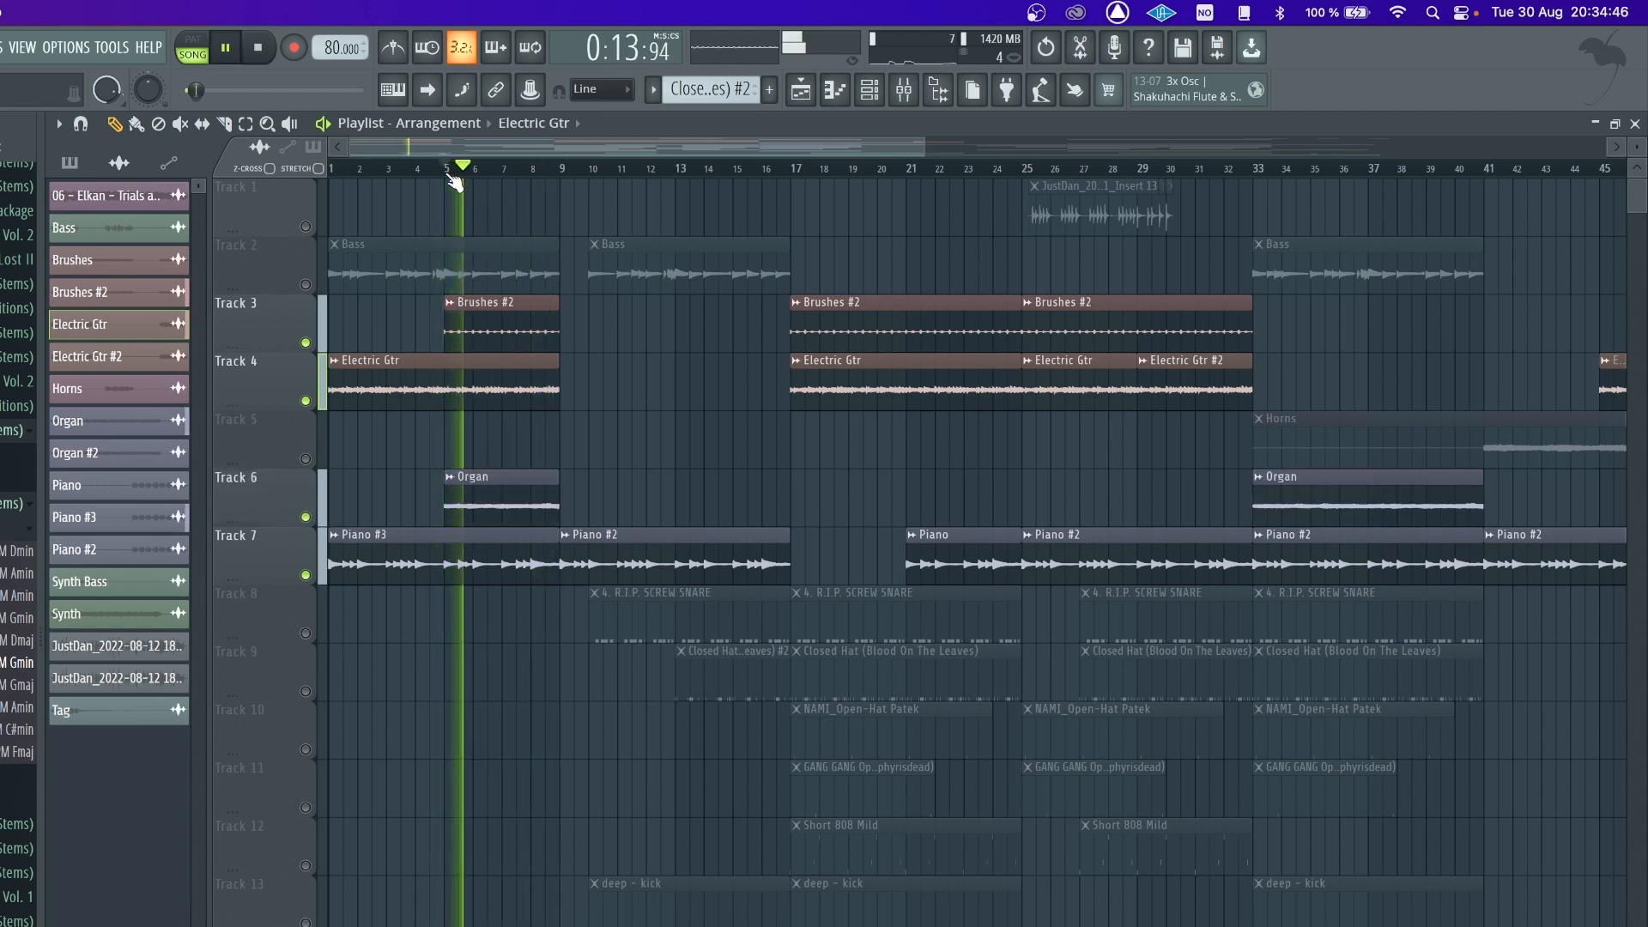
pyautogui.press('space')
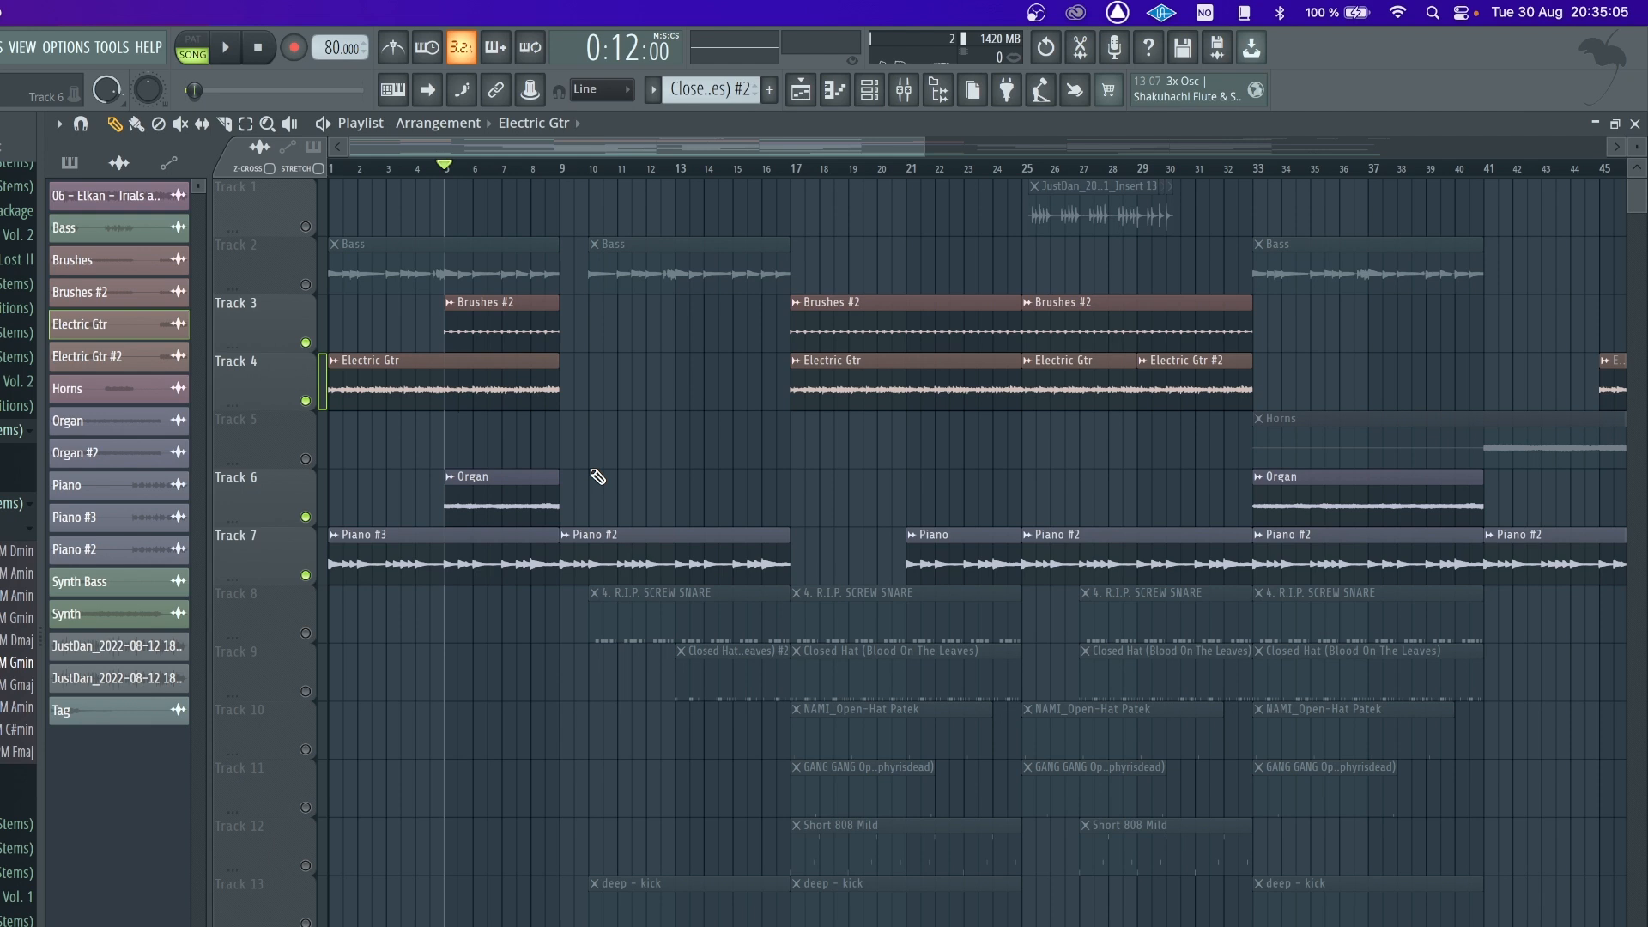
# - Listen to the organ and the synth each in solo from bar 5, re-enable all tracks, and stop playback
pyautogui.keyDown('ctrl'); pyautogui.click(306, 518); pyautogui.keyUp('ctrl')
pyautogui.press('space')
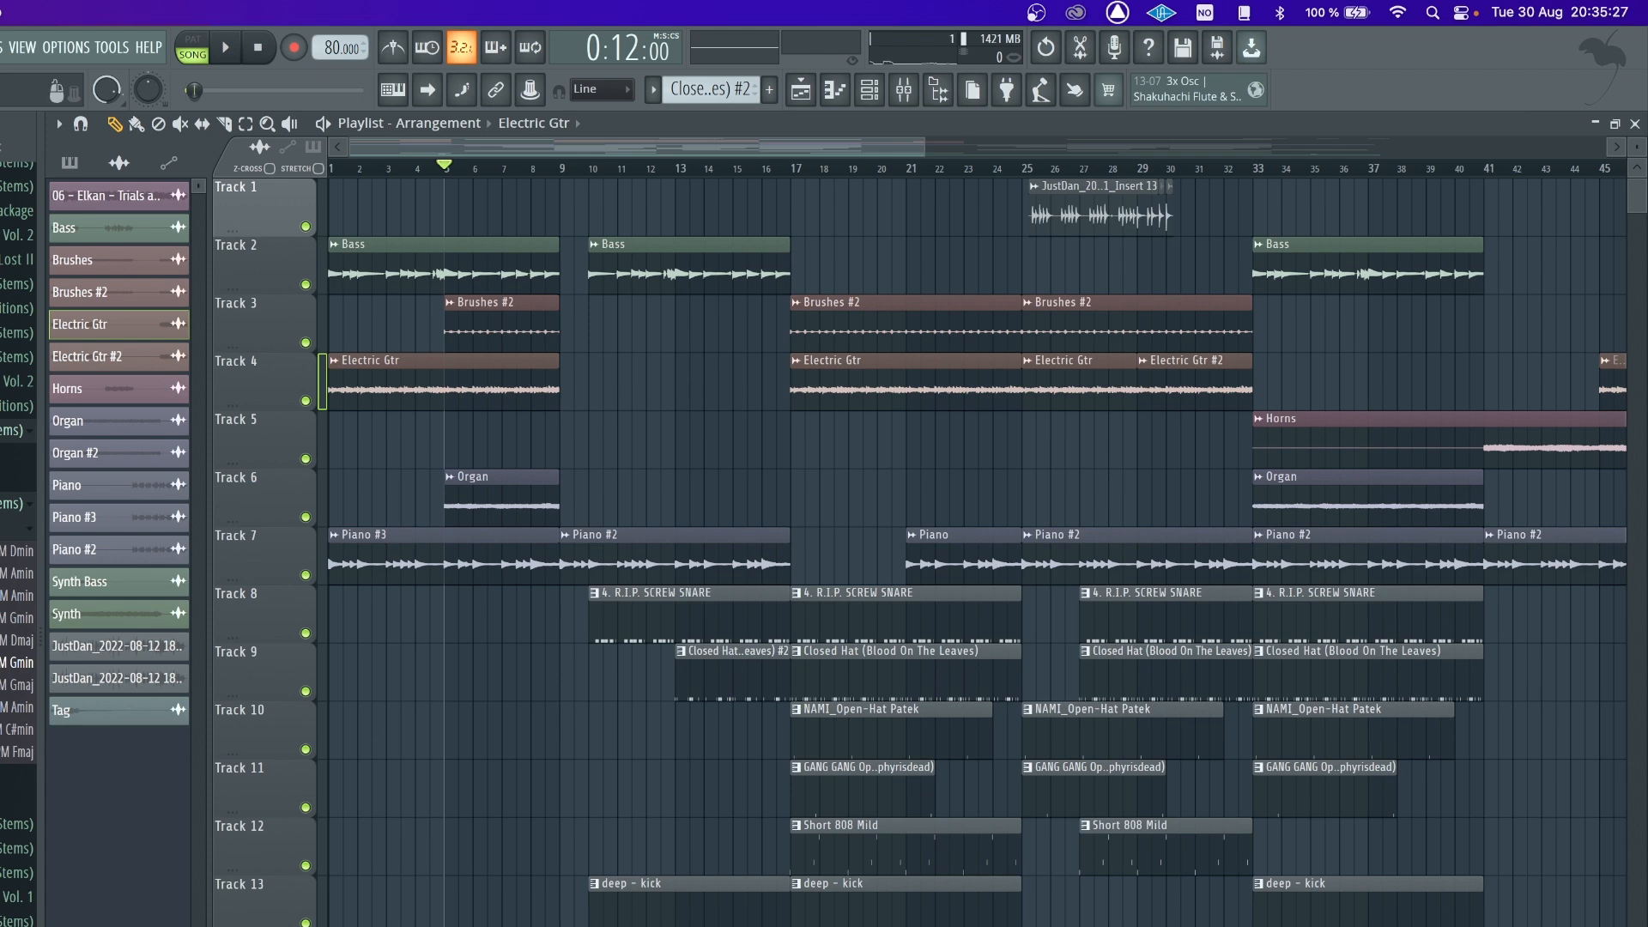
pyautogui.press('space')
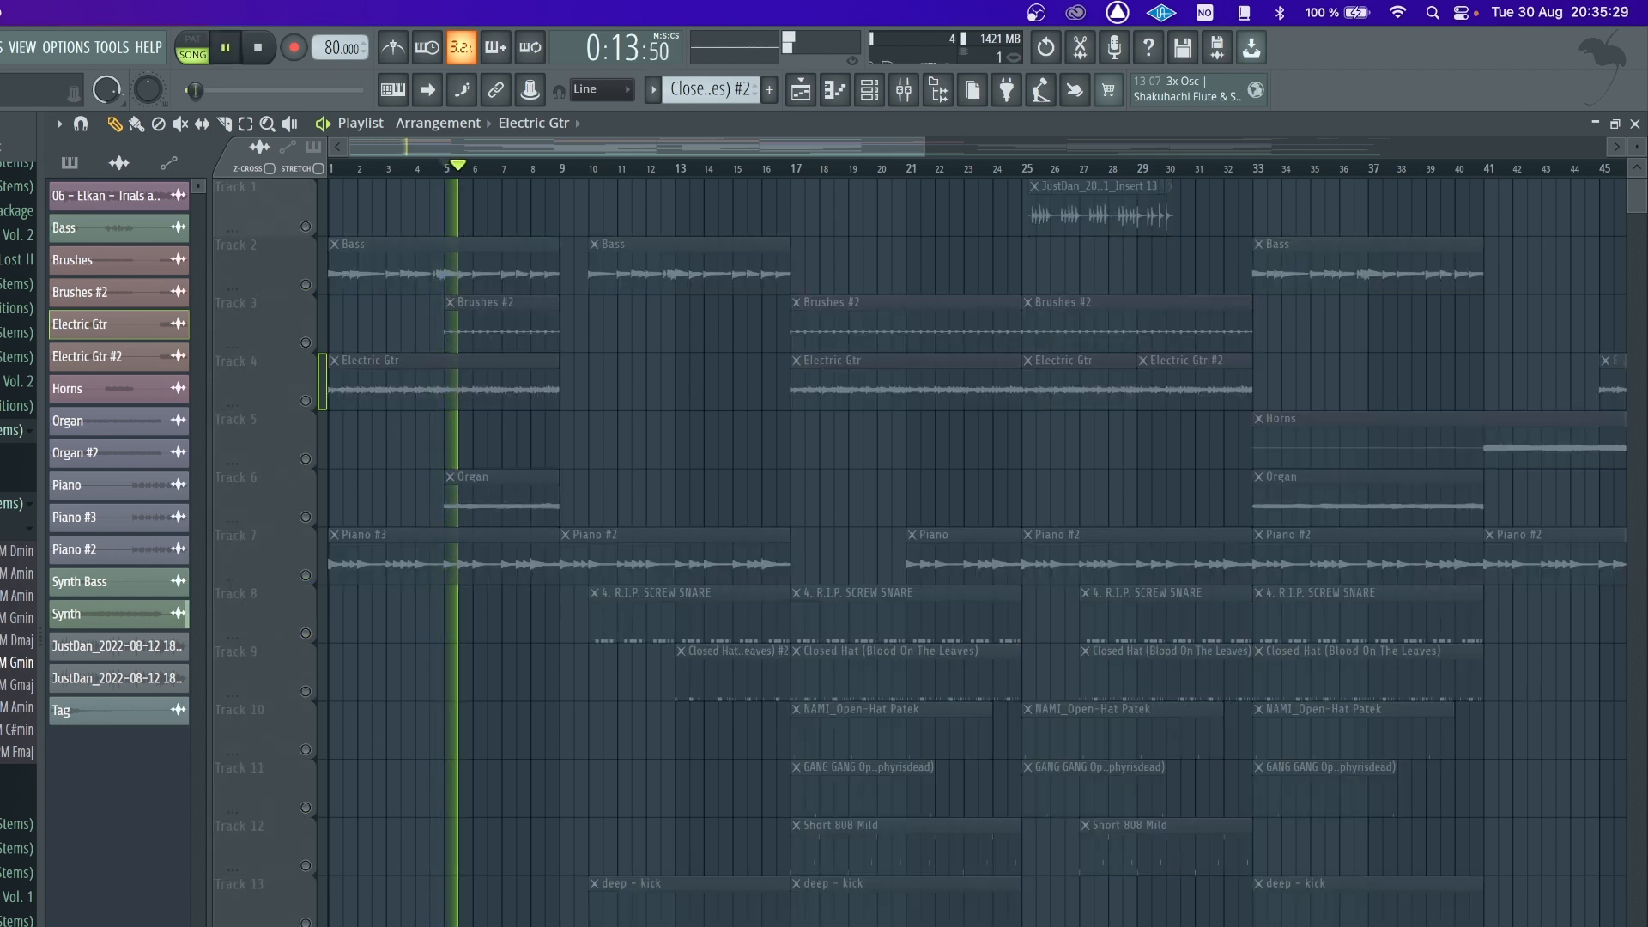
pyautogui.rightClick(305, 923)
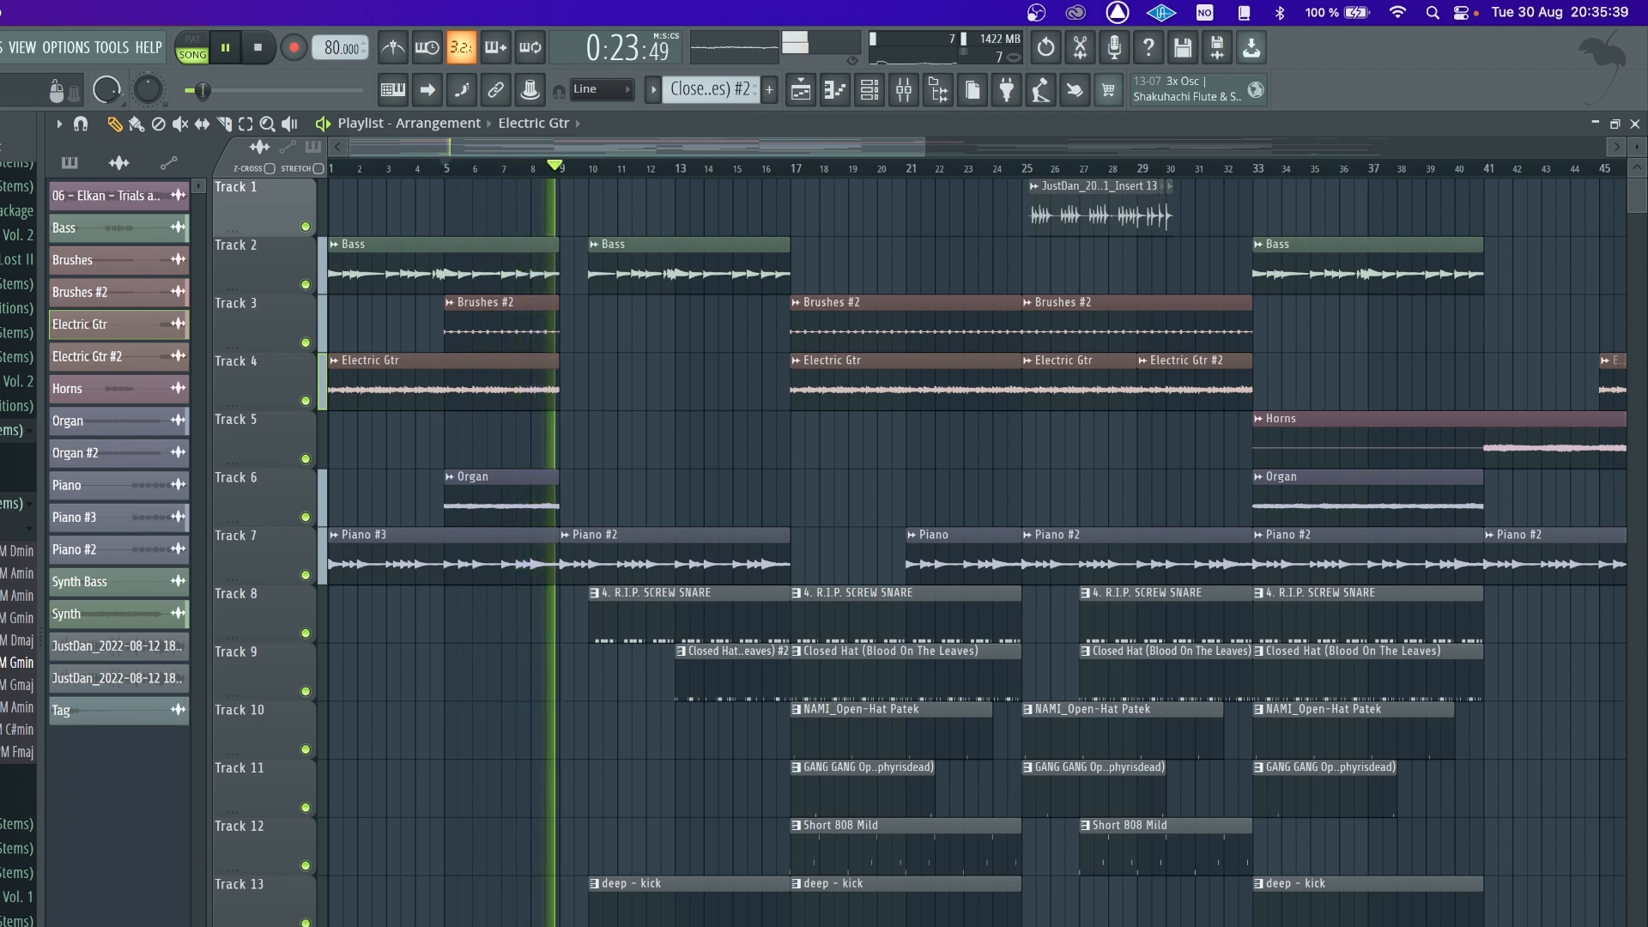
pyautogui.press('space')
pyautogui.scroll(-3, 509, 166)
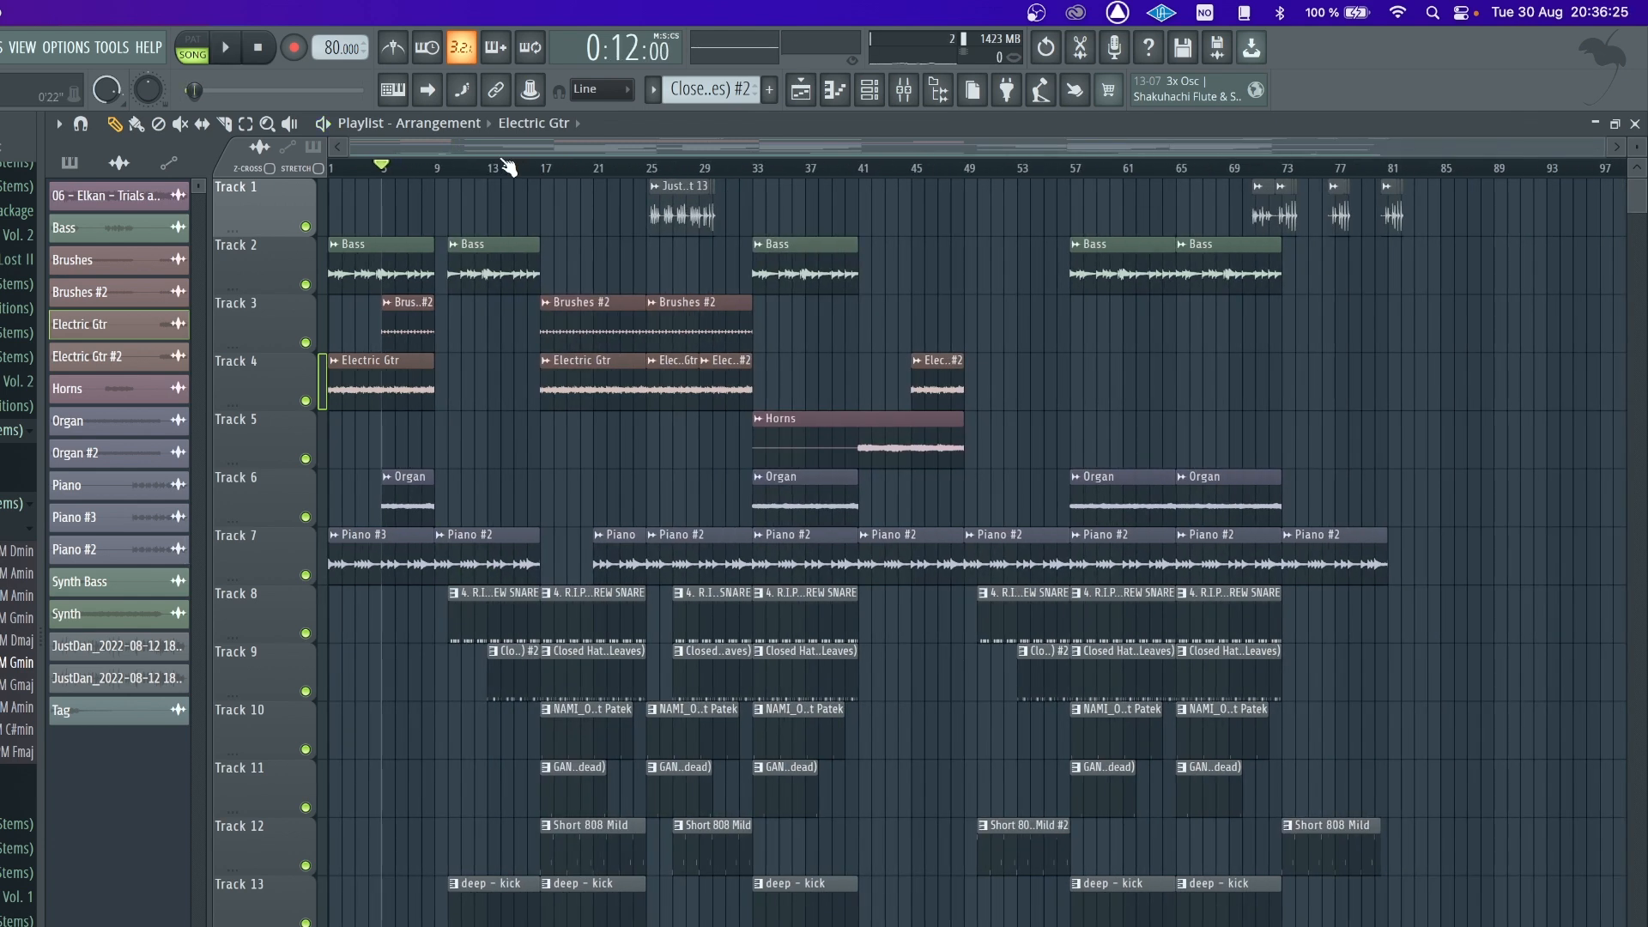
# - Play the arrangement from bar 41 and solo the horns on Track 5
pyautogui.scroll(3, 509, 166)
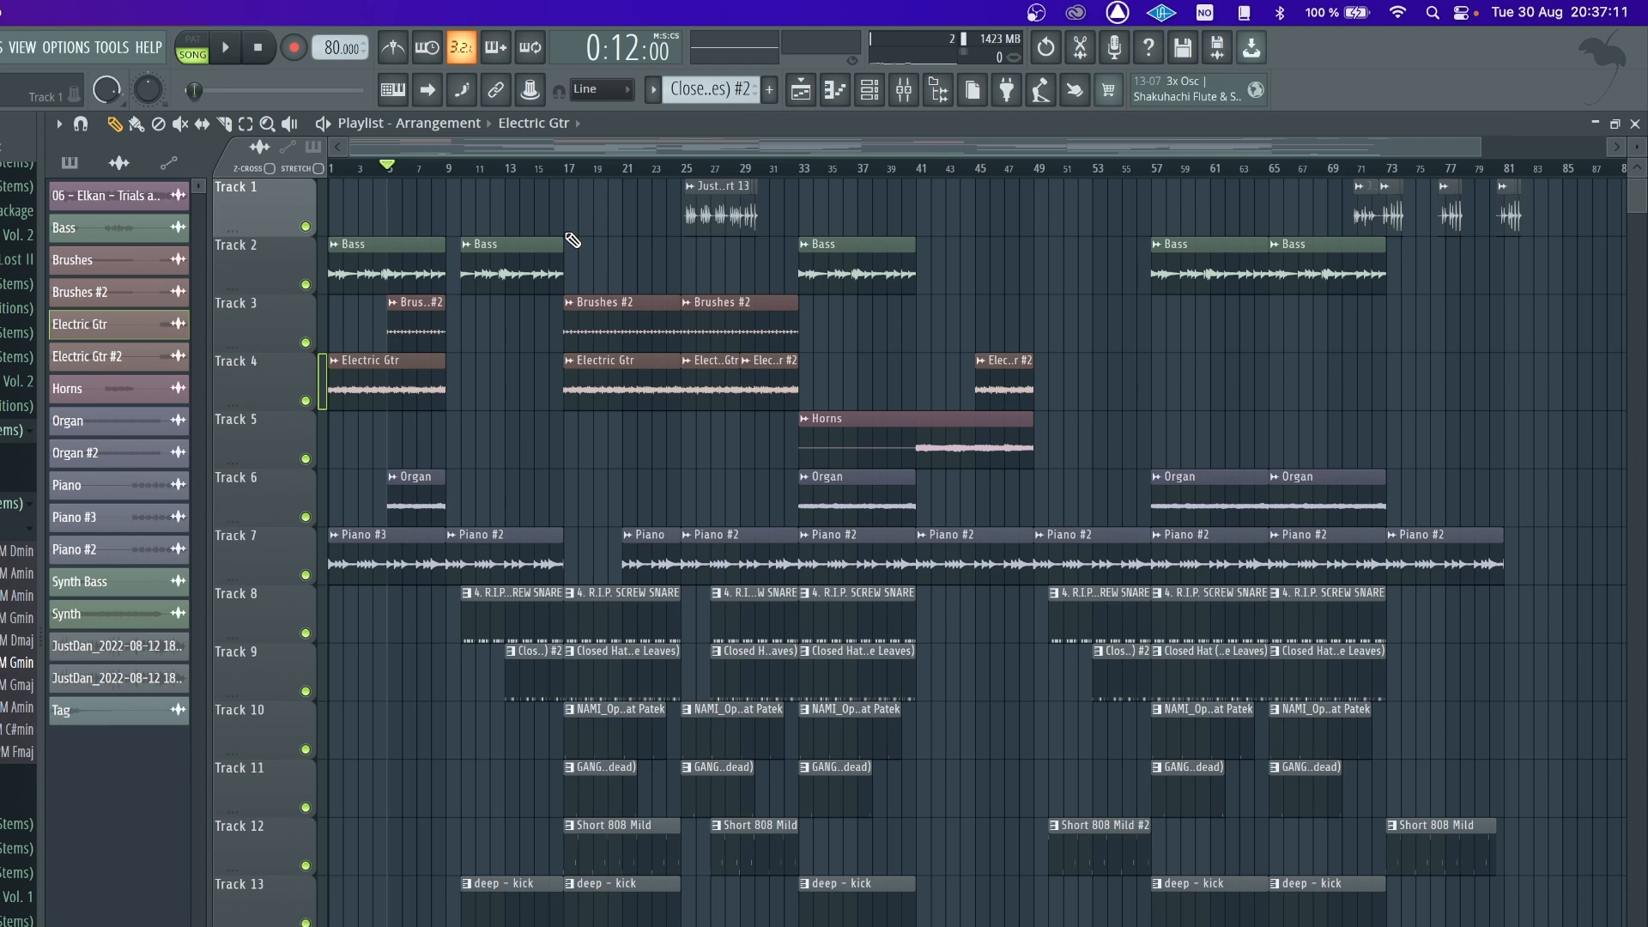
pyautogui.click(919, 167)
pyautogui.press('space')
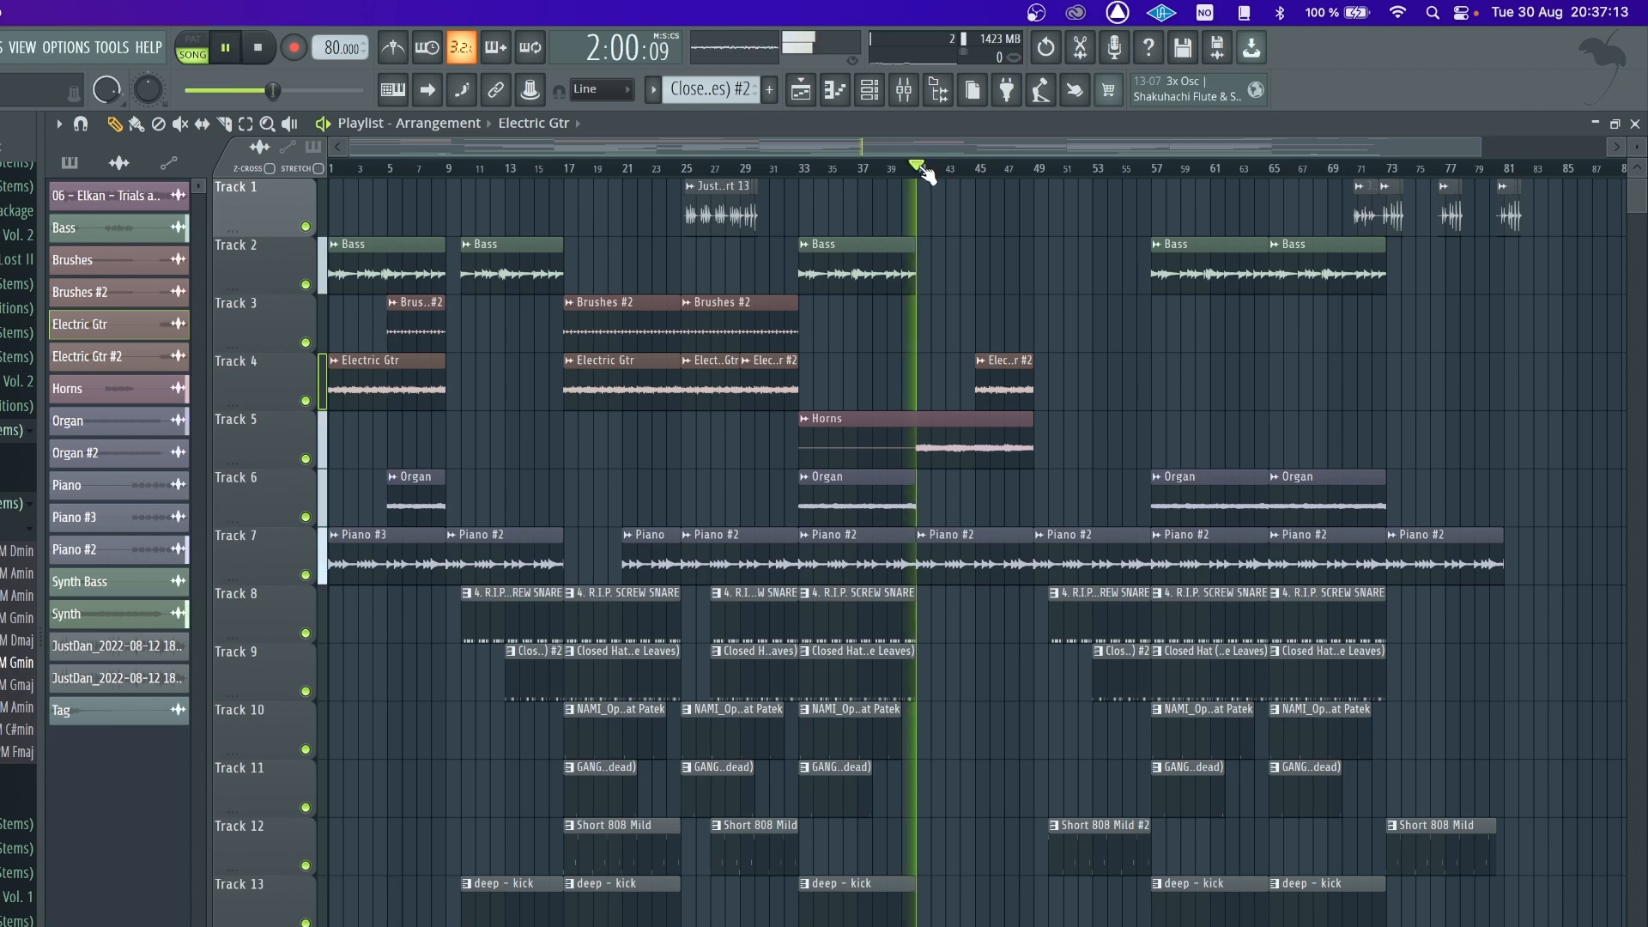
pyautogui.rightClick(306, 459)
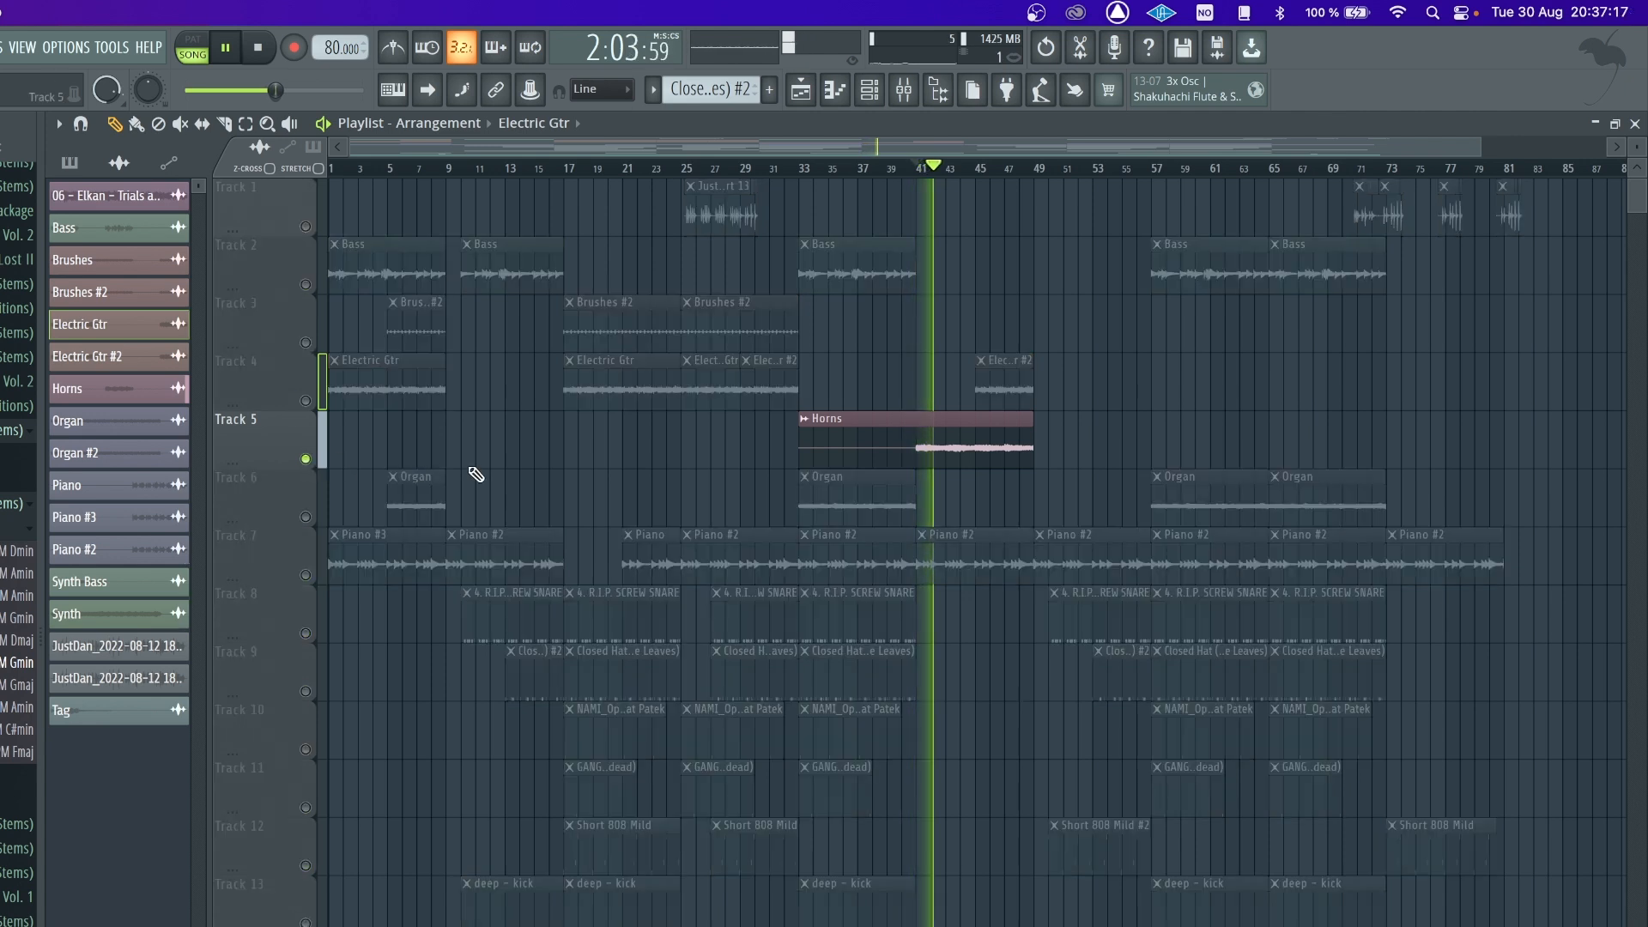
# - Copy the Horns clip to bar 5 on Track 5 and trim off the copy's silent half
pyautogui.moveTo(993, 435)
pyautogui.mouseDown()
pyautogui.moveTo(406, 436)
pyautogui.moveTo(455, 445)
pyautogui.moveTo(452, 463)
pyautogui.moveTo(393, 440)
pyautogui.mouseUp()
pyautogui.press('space')
pyautogui.press('c')
pyautogui.press('b')
pyautogui.rightClick(432, 446)
# - Enable the organ on Track 6 alongside the horns and play both from bar 5
pyautogui.click(304, 516)
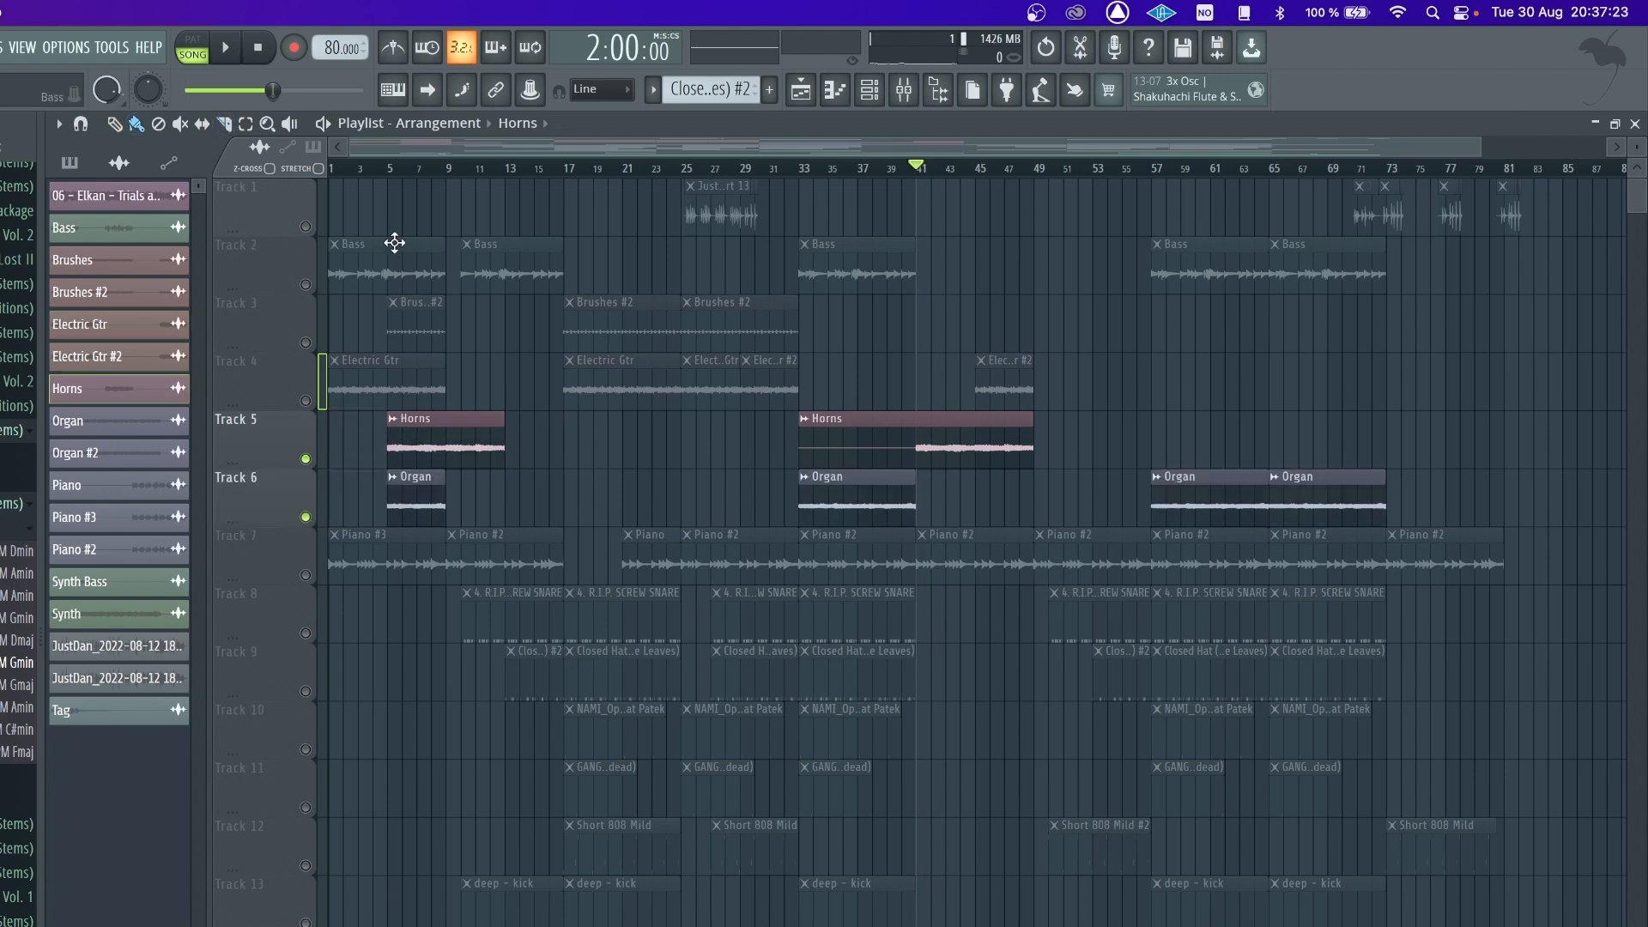
pyautogui.click(393, 168)
pyautogui.press('space')
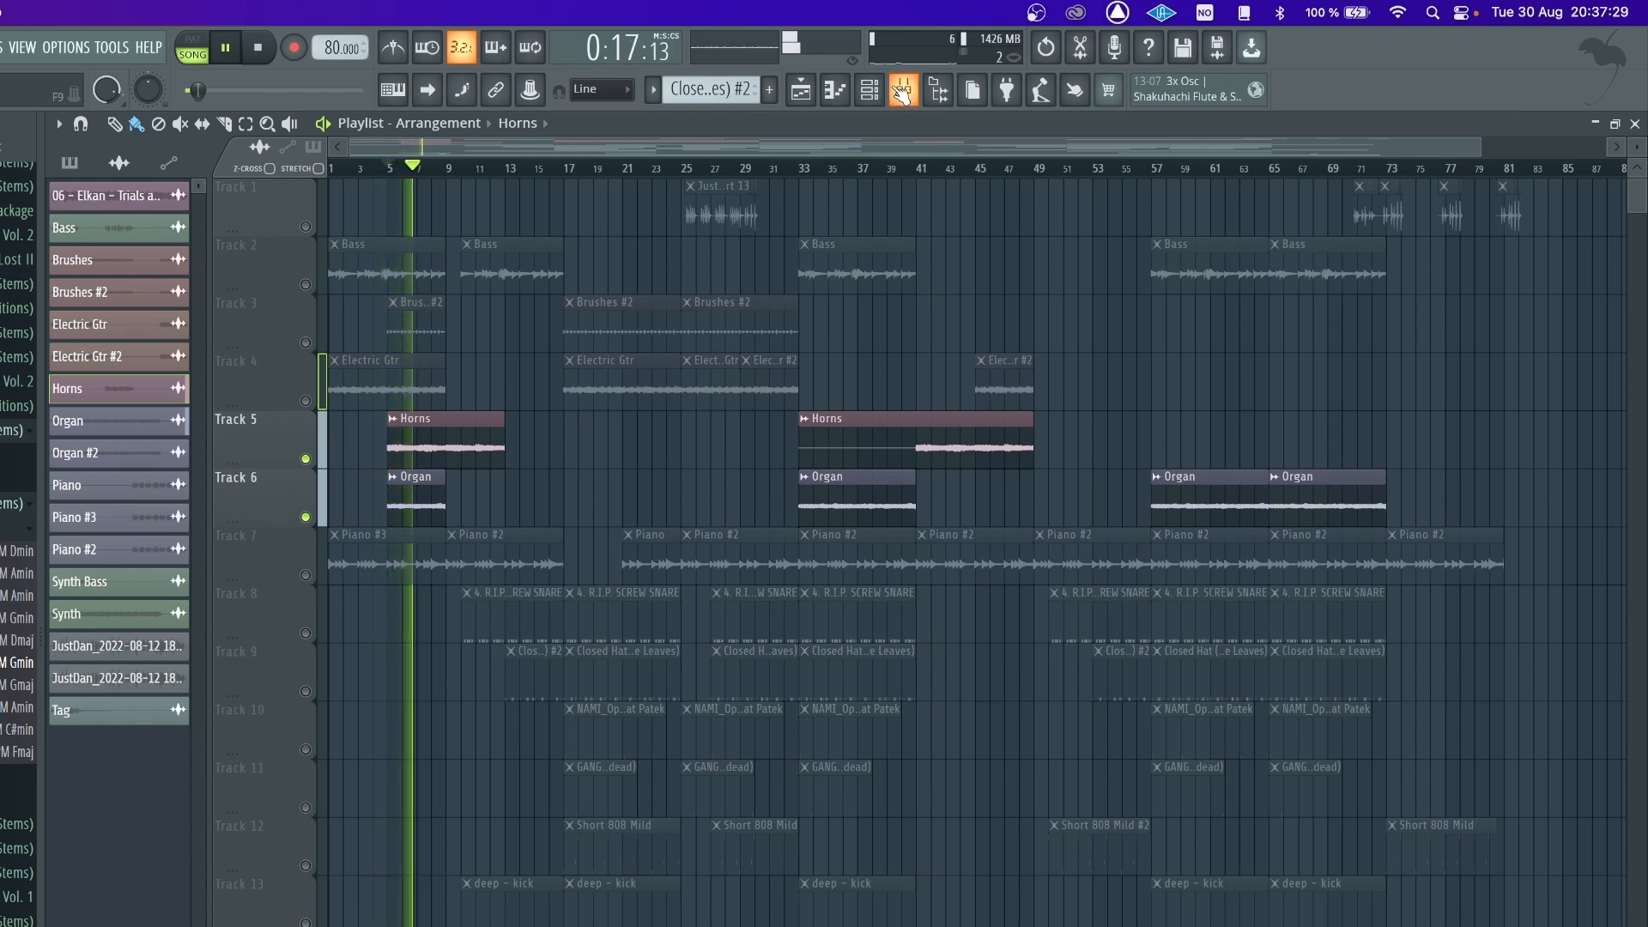
# - Add Fruity parametric EQ 2 to the first effect slot of the Horns mixer track and move its window clear of the mixer
pyautogui.click(904, 90)
pyautogui.click(766, 539)
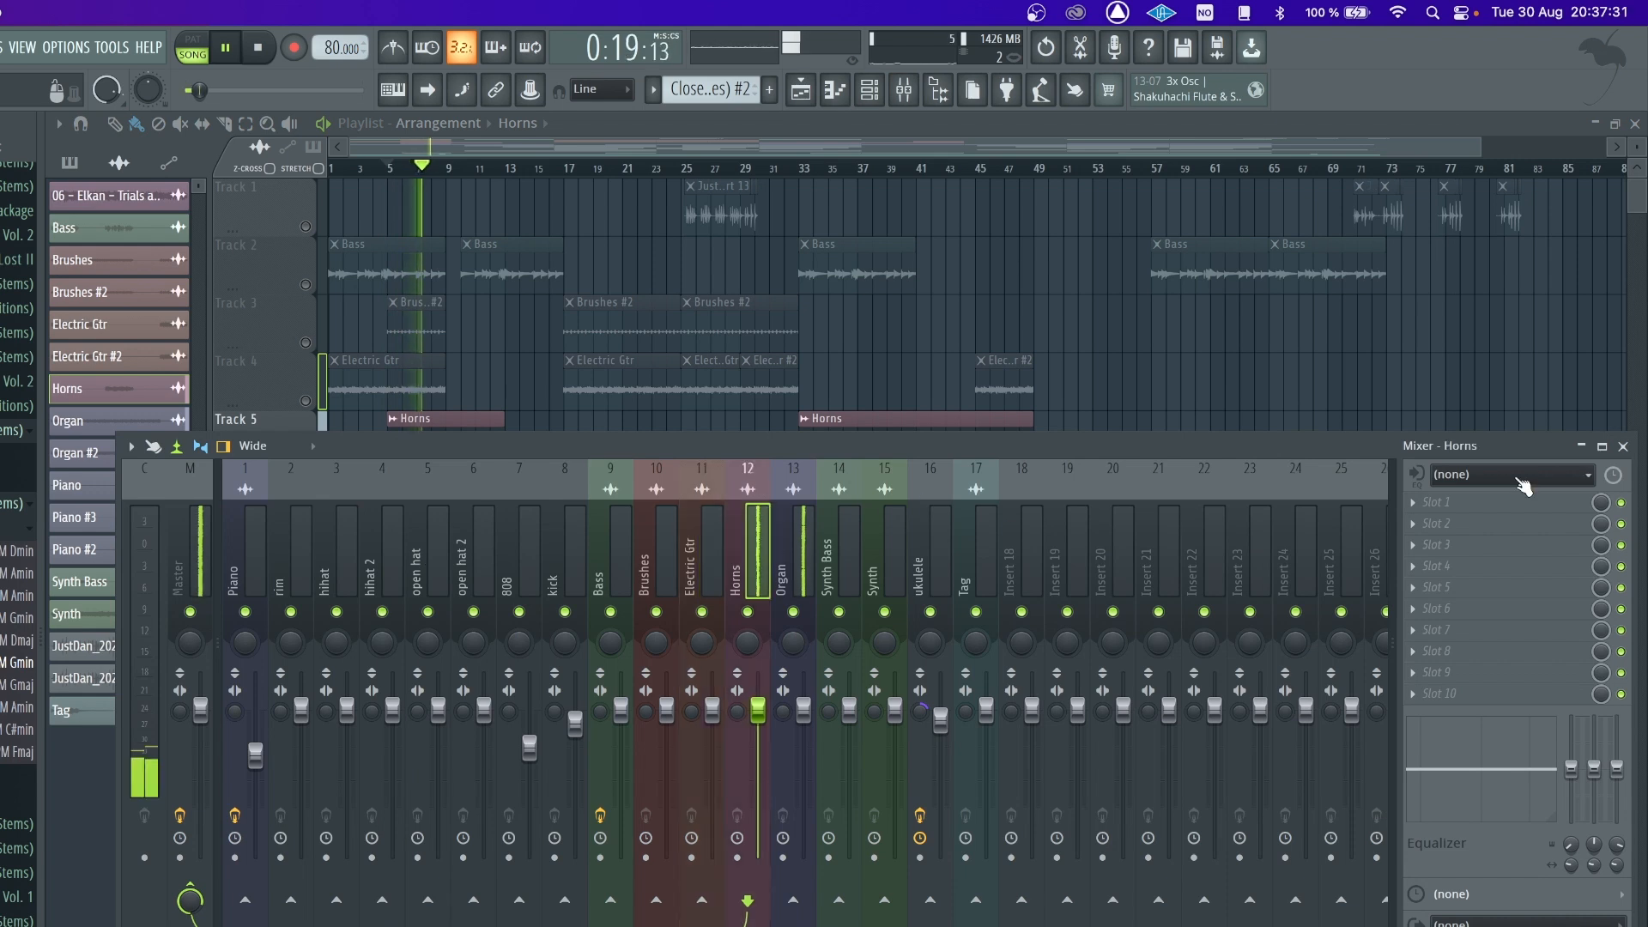
pyautogui.click(1506, 494)
pyautogui.click(1095, 926)
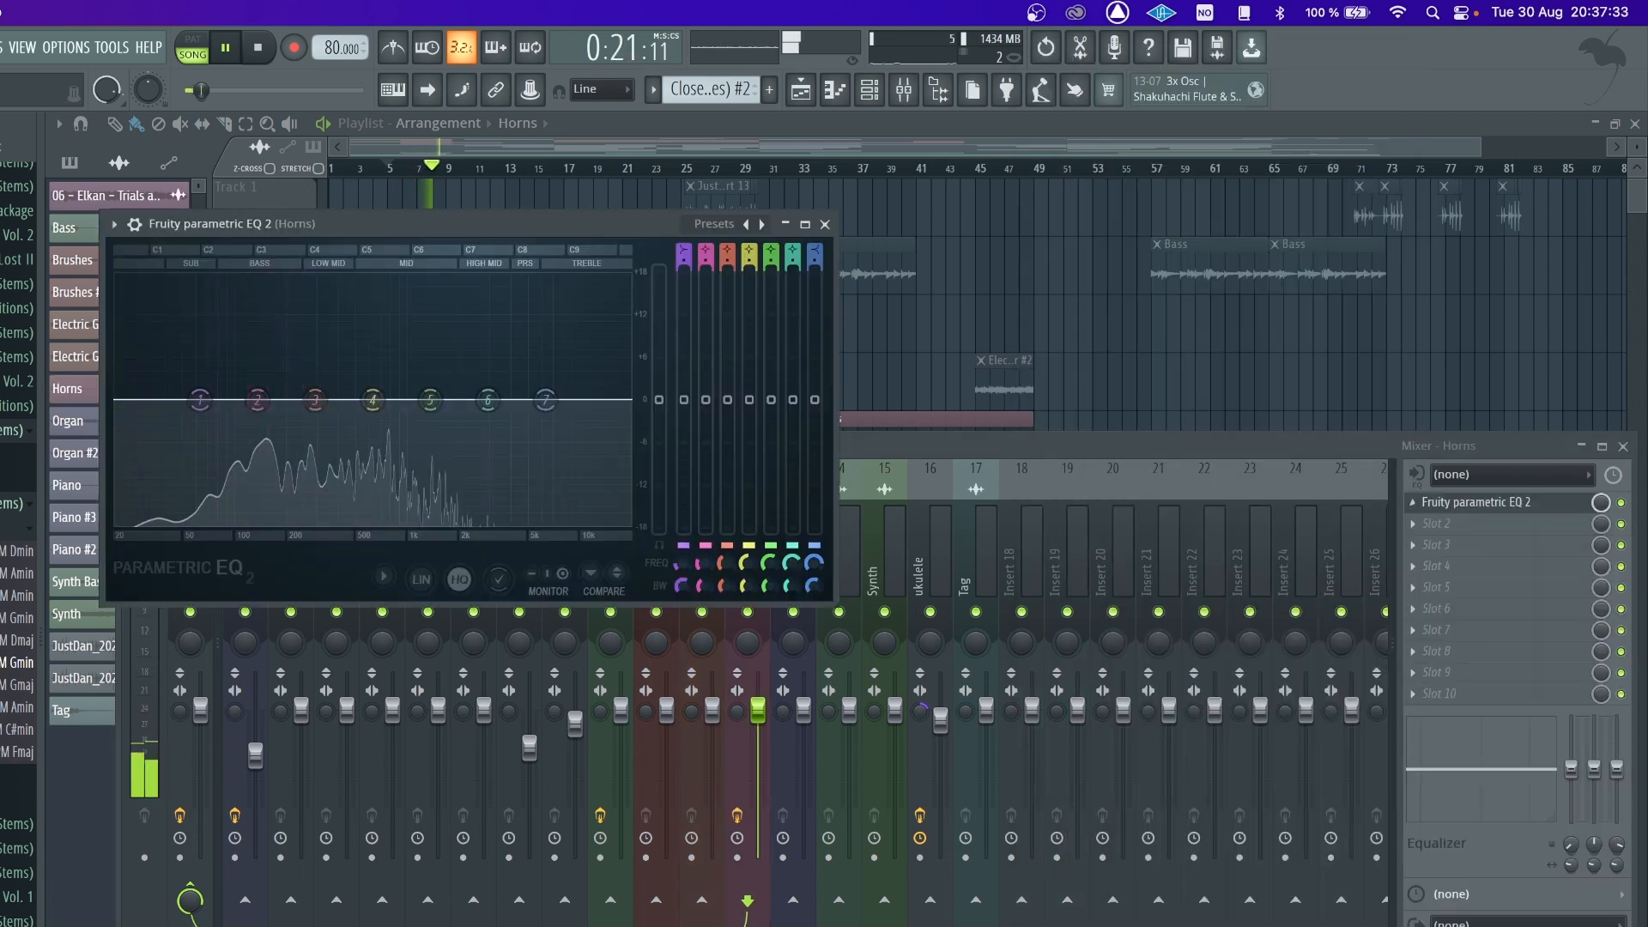
pyautogui.moveTo(556, 218); pyautogui.dragTo(1113, 112)
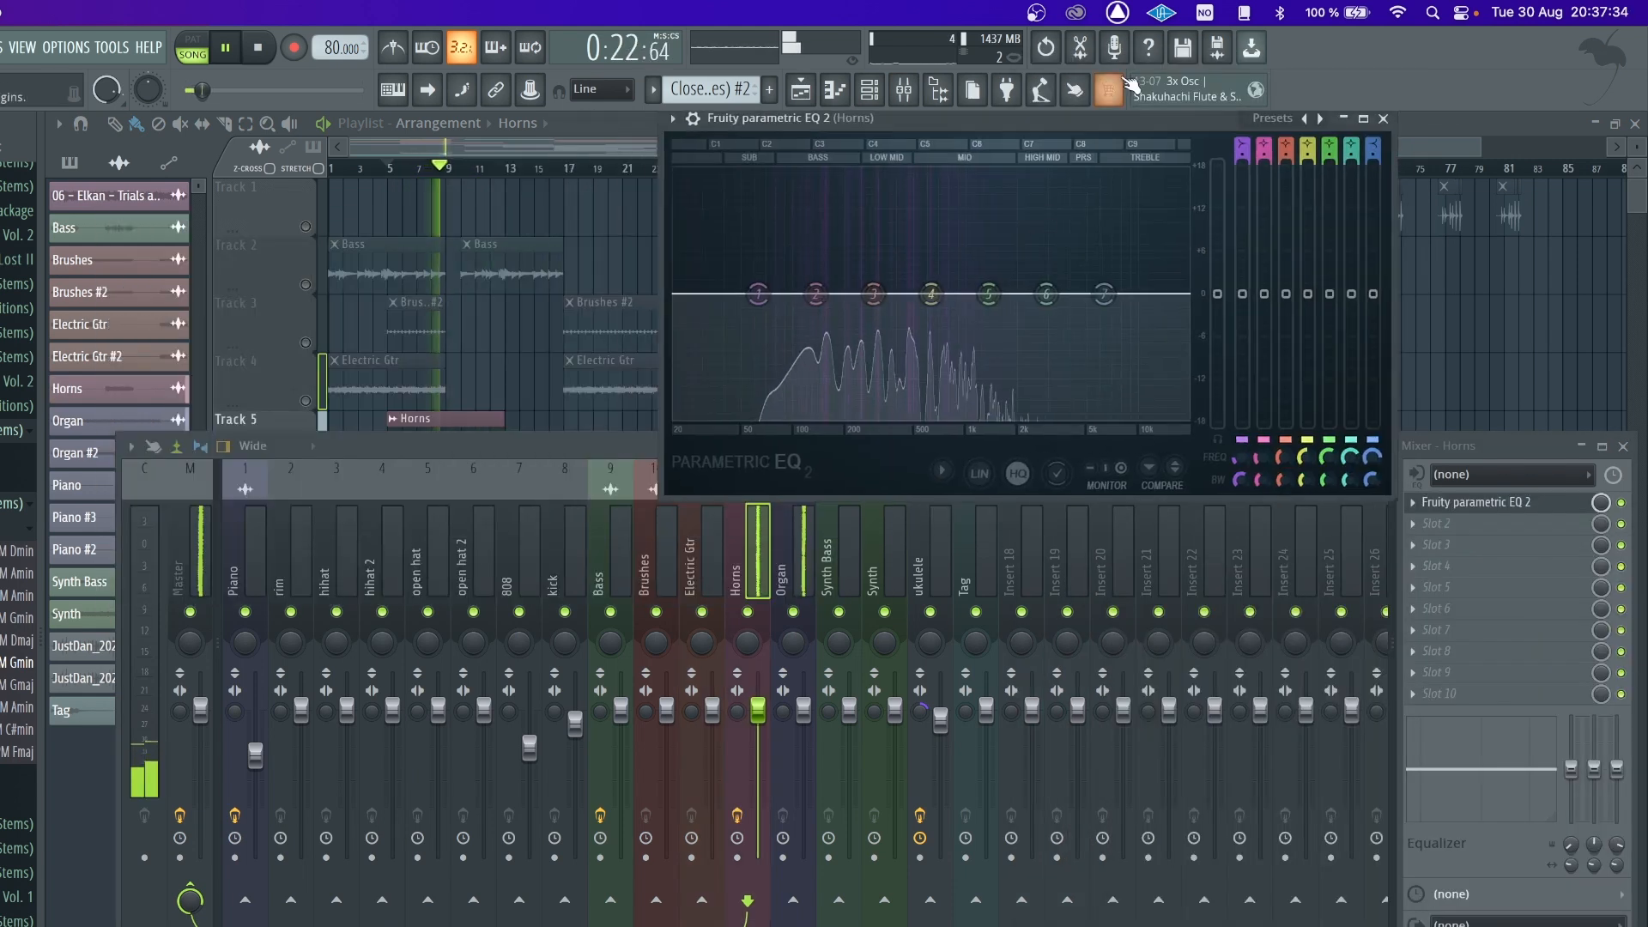
# - Add Fruity parametric EQ 2 to the first effect slot of the Organ mixer track and move its window below the Horns EQ
pyautogui.click(805, 549)
pyautogui.click(1473, 503)
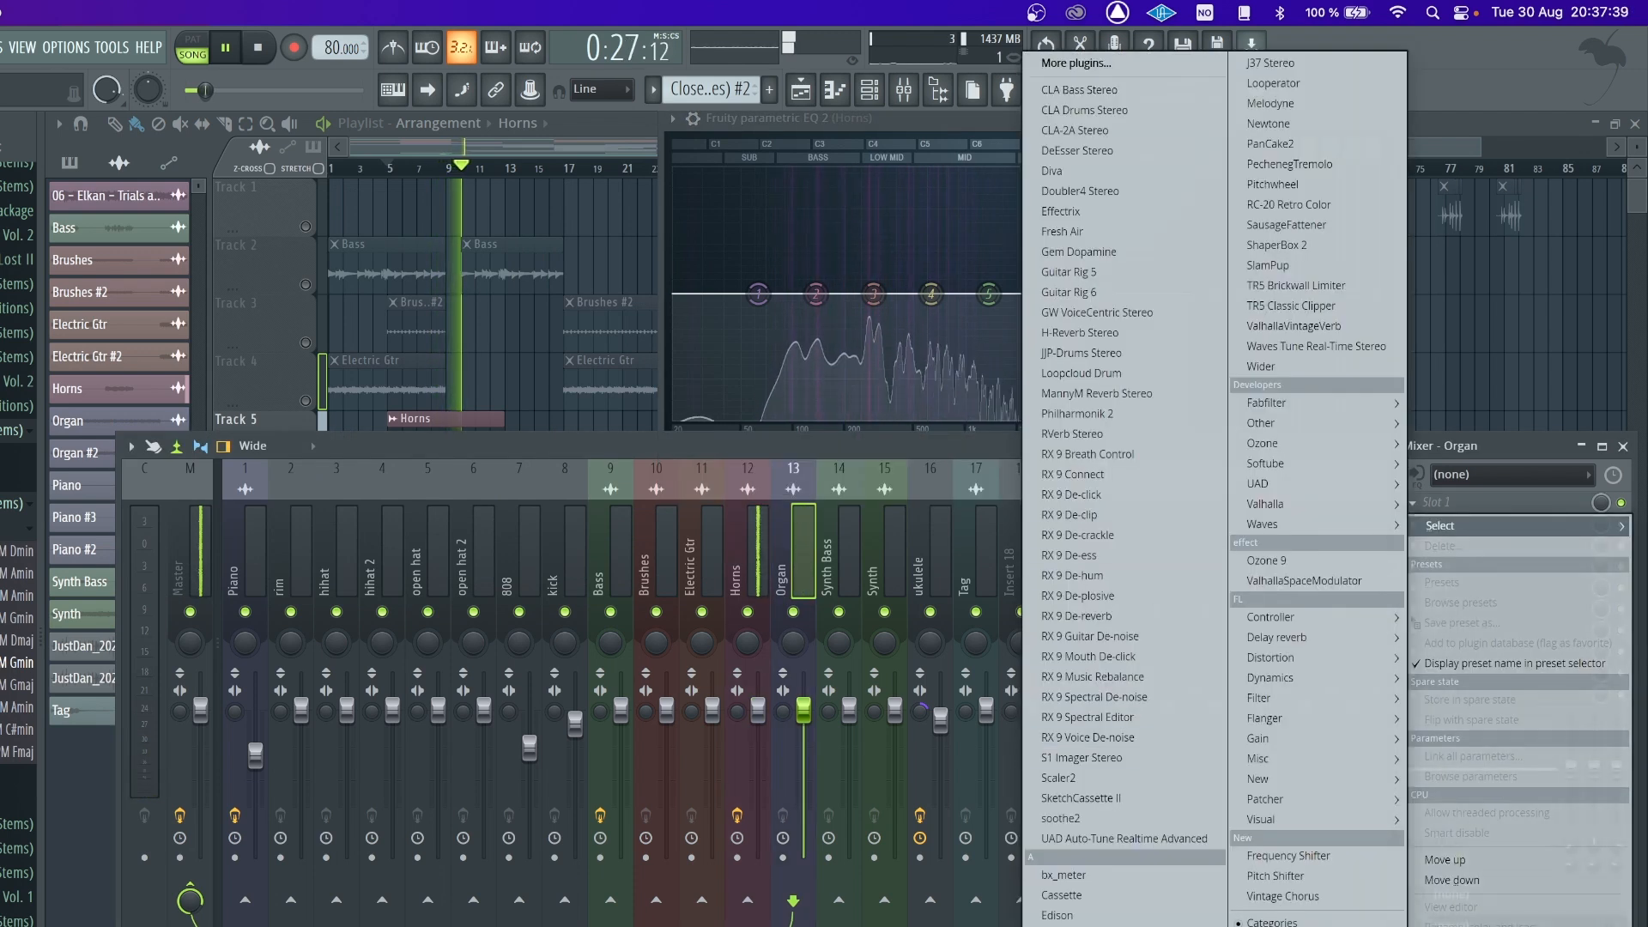
pyautogui.click(1103, 926)
pyautogui.press('space')
pyautogui.moveTo(631, 280); pyautogui.dragTo(1146, 347)
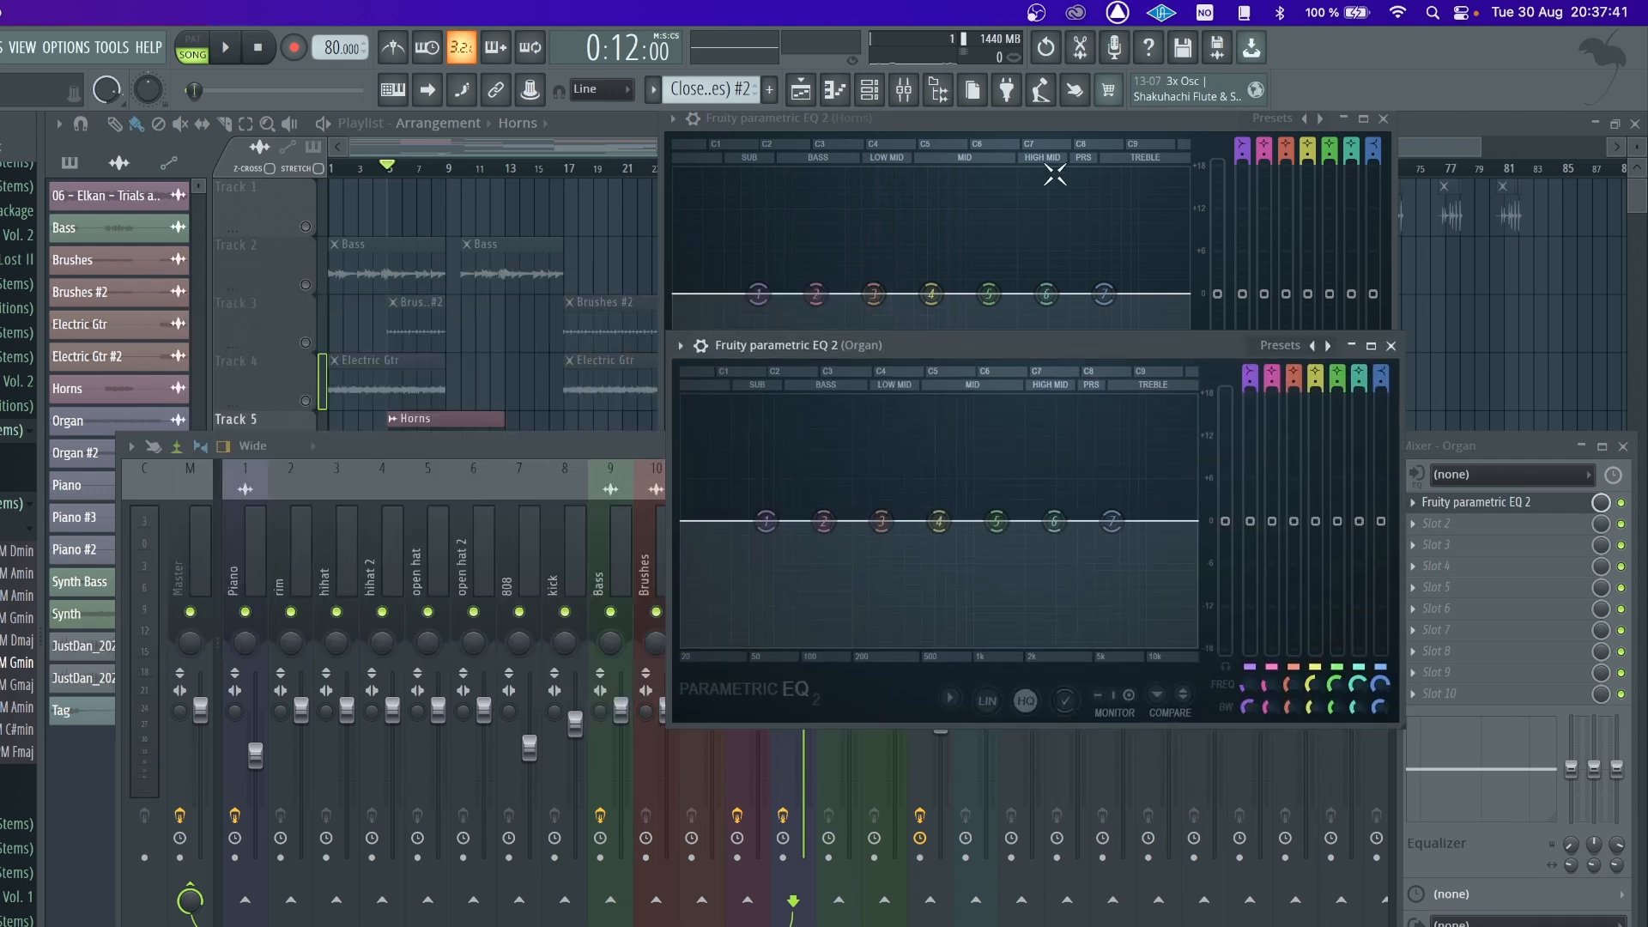
# - Play the horns and organ while comparing their EQ spectra side by side, and close both EQ windows and the mixer
pyautogui.press('space')
pyautogui.moveTo(1051, 121); pyautogui.dragTo(435, 456)
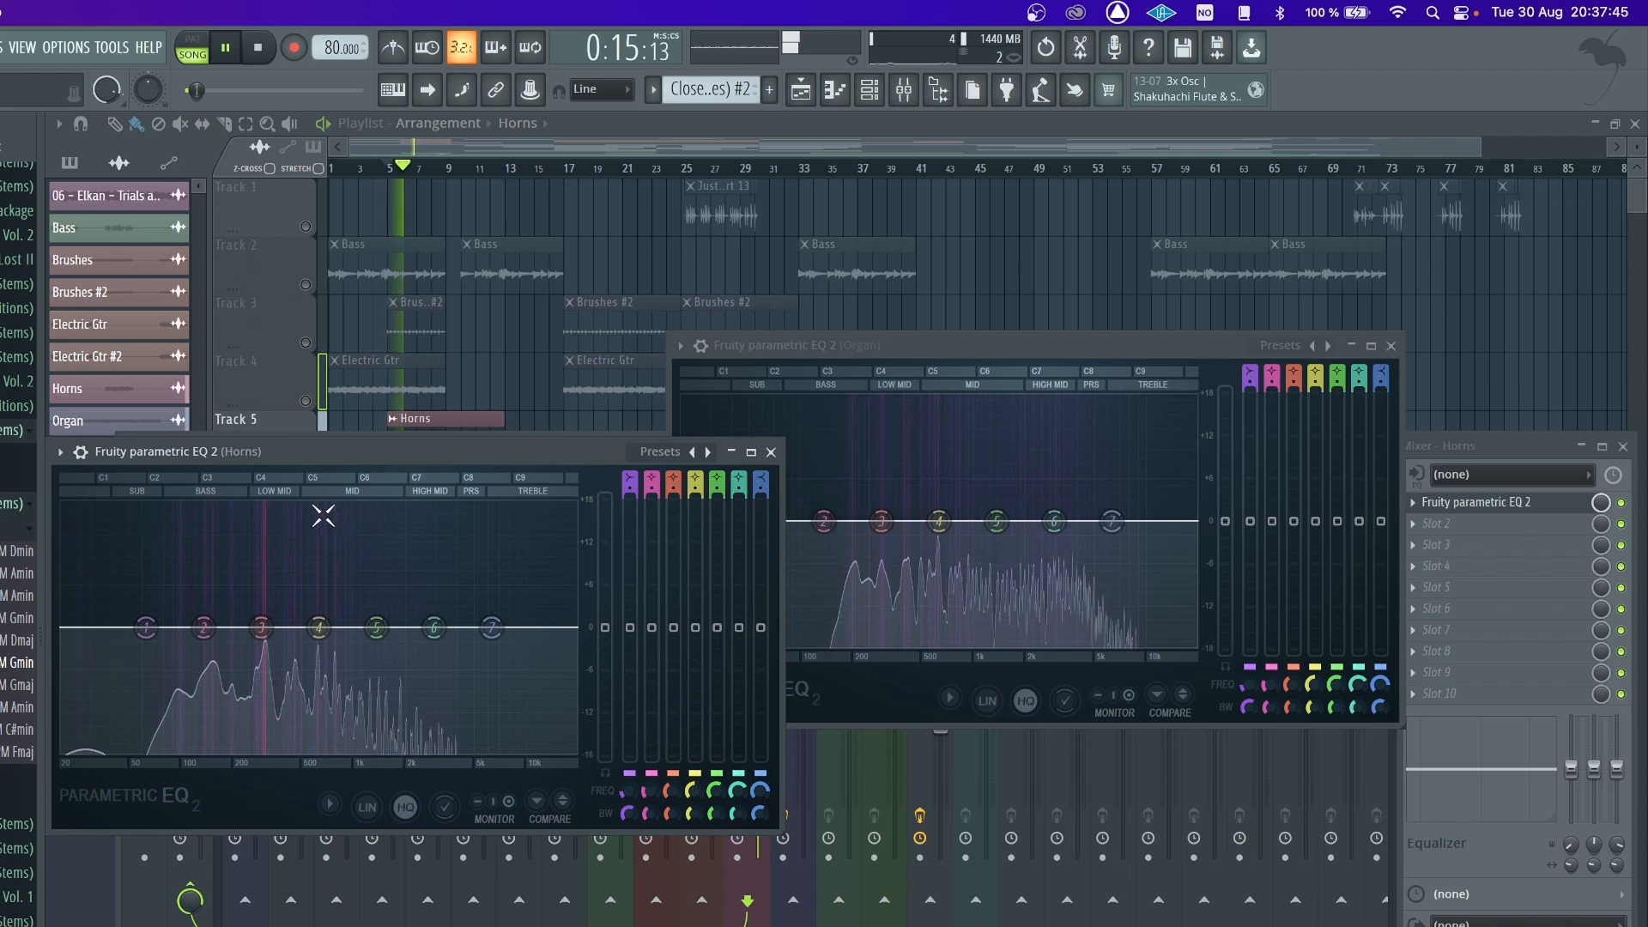
pyautogui.click(771, 453)
pyautogui.click(1391, 345)
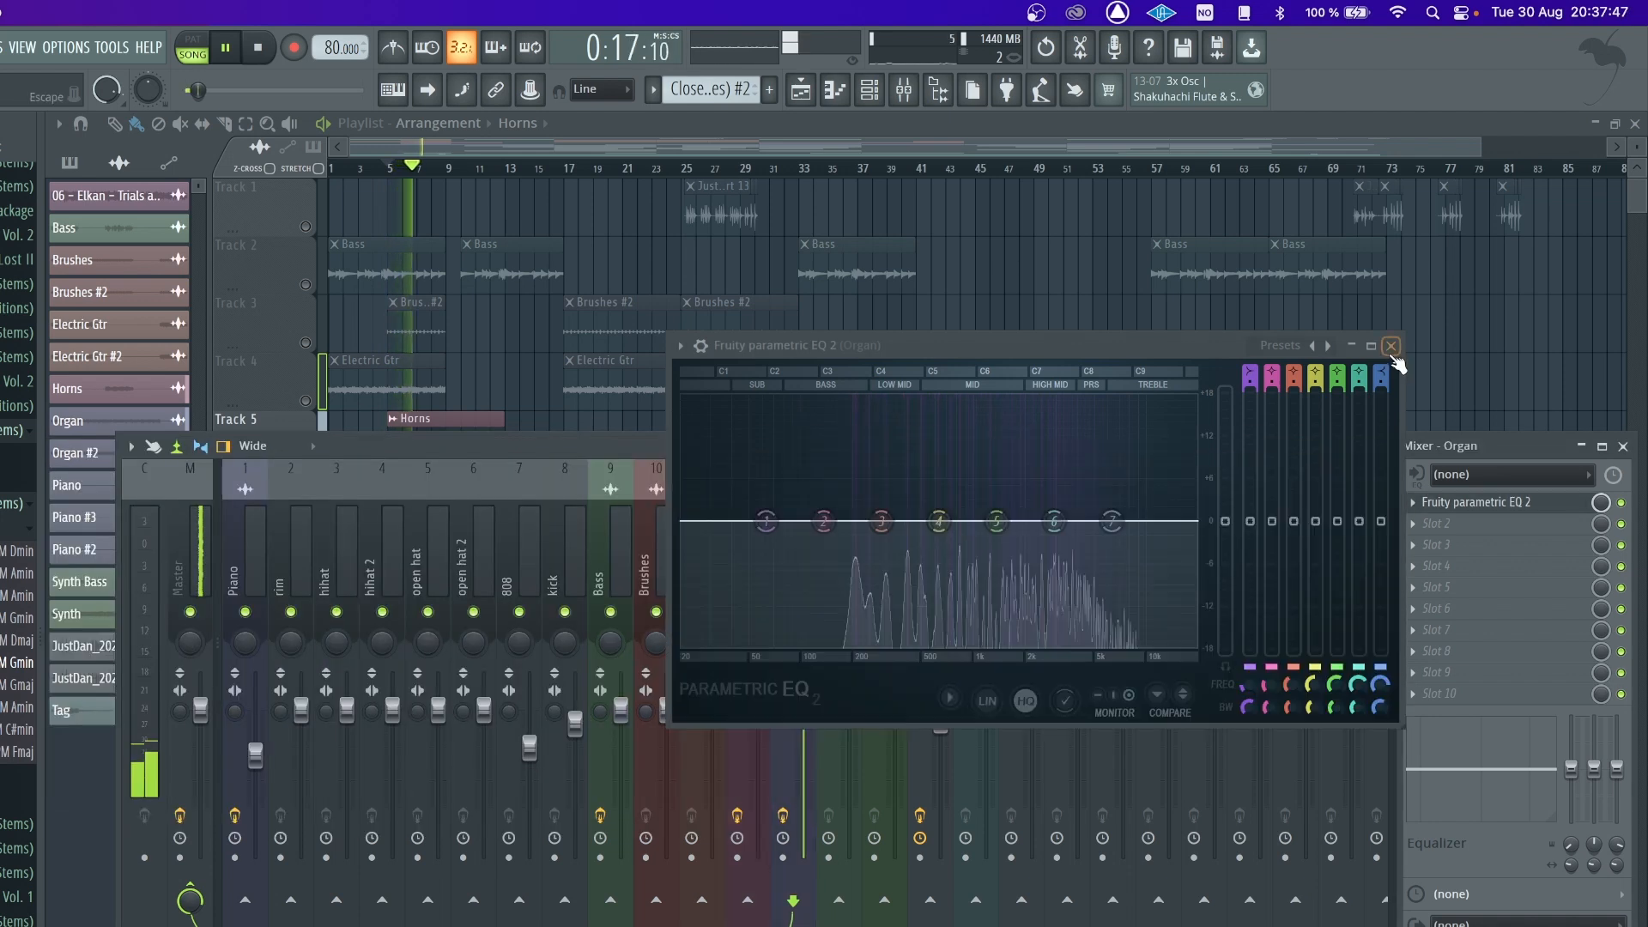
pyautogui.press('space')
pyautogui.press('F9')
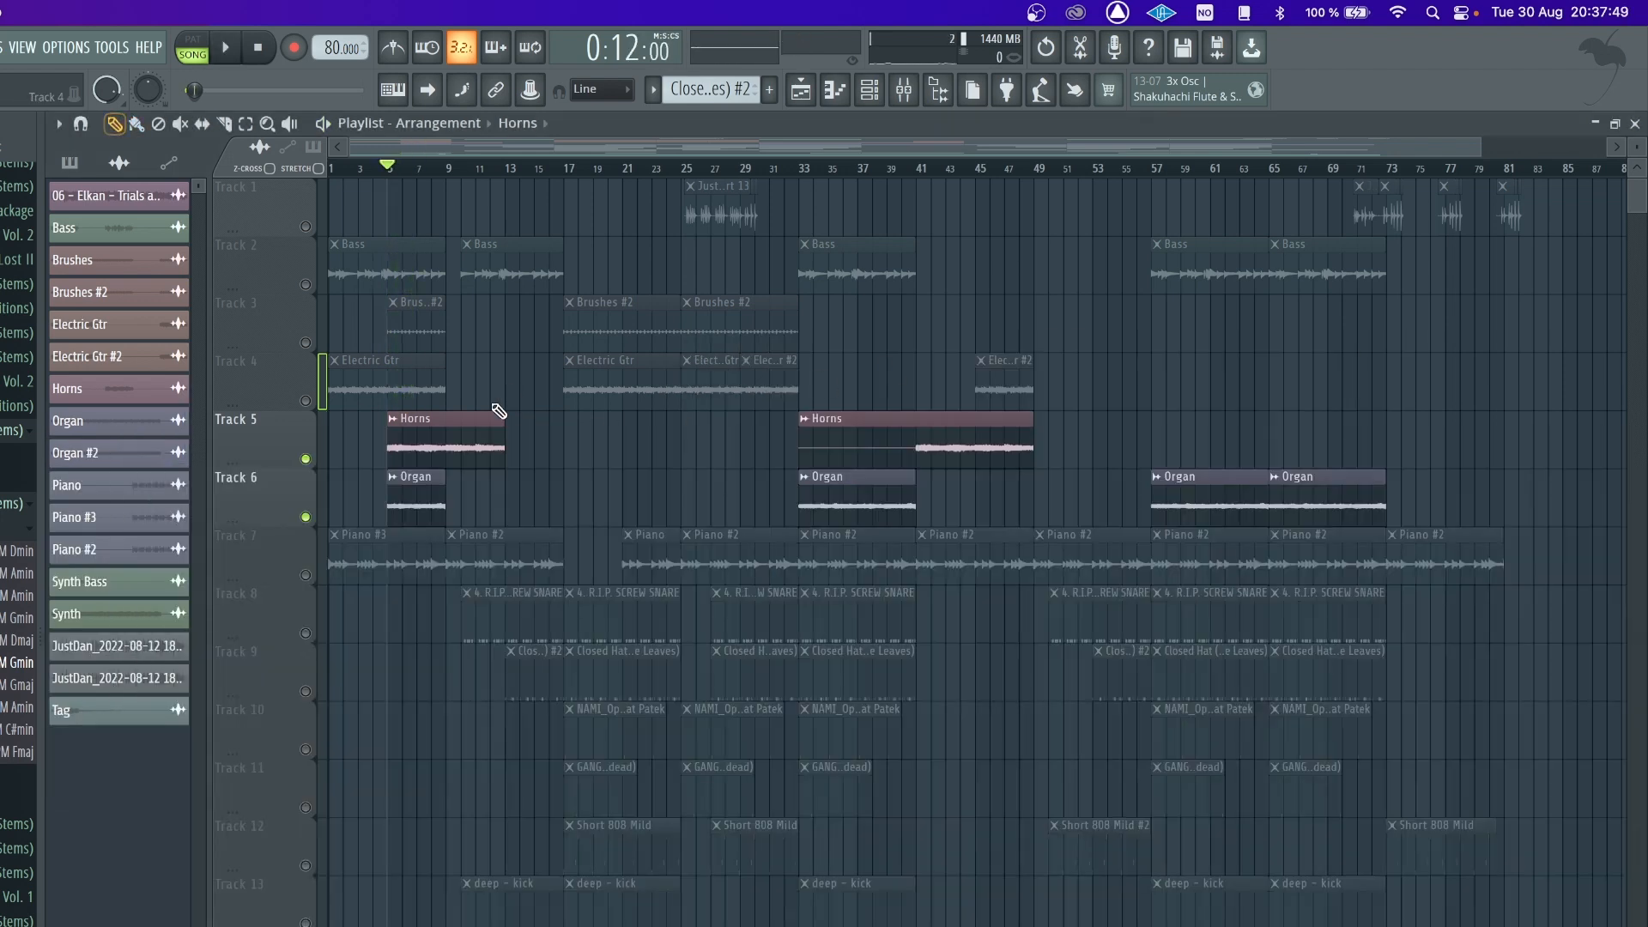
# - Delete the Horns clip at bar 5 on Track 5 and re-enable all playlist tracks
pyautogui.rightClick(440, 434)
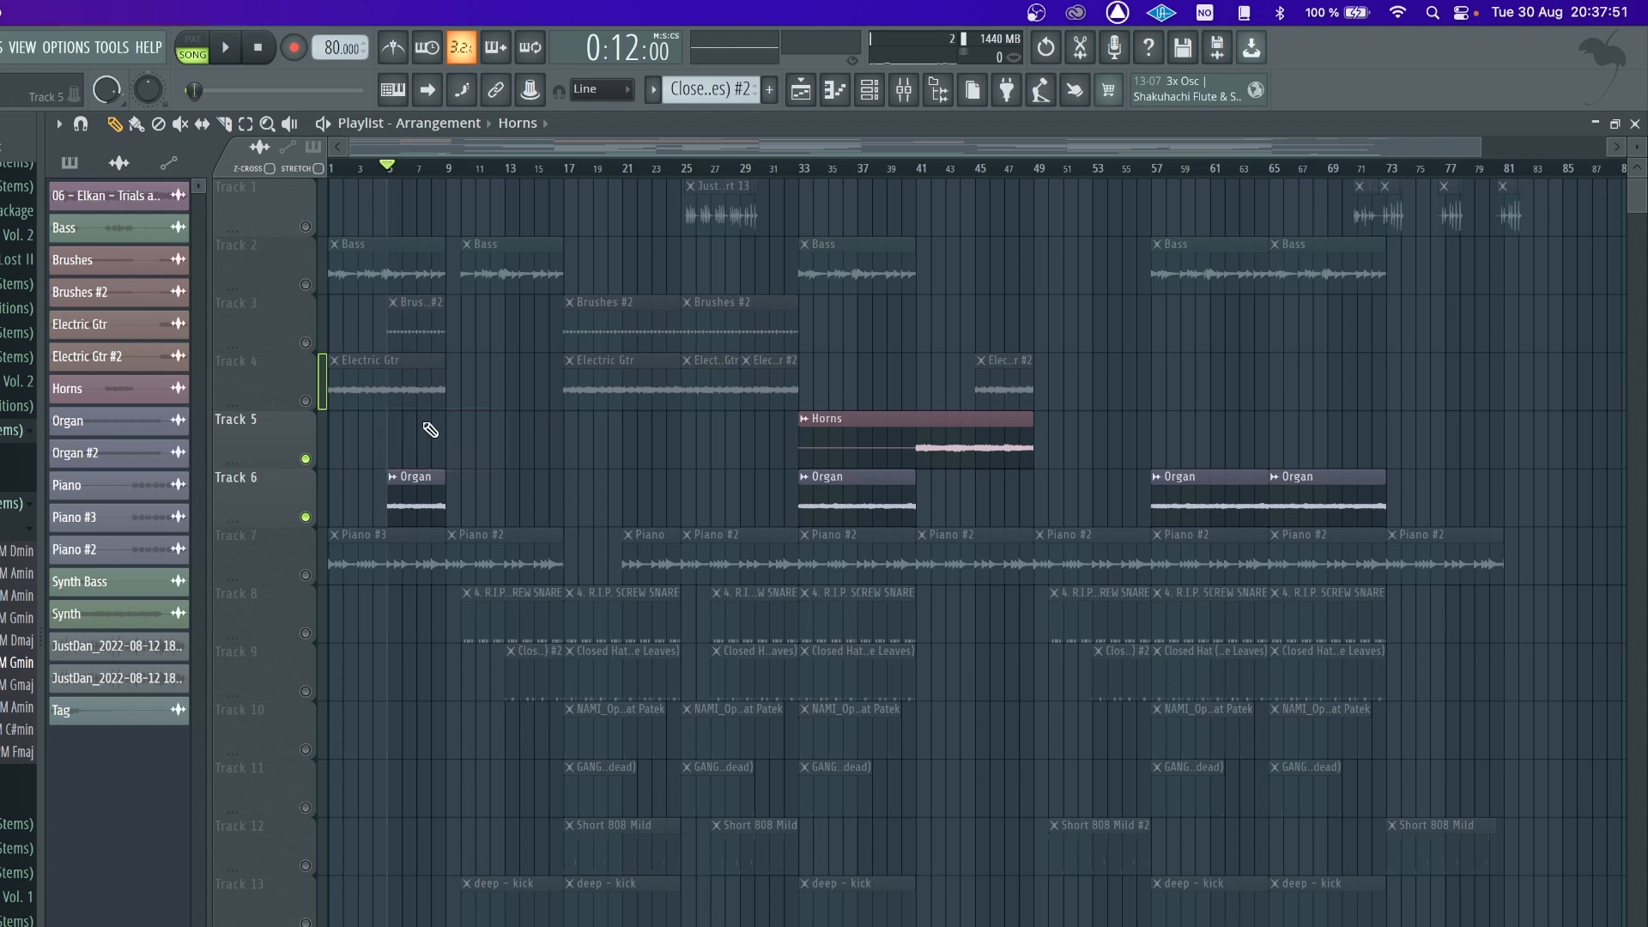
pyautogui.rightClick(311, 460)
pyautogui.rightClick(306, 460)
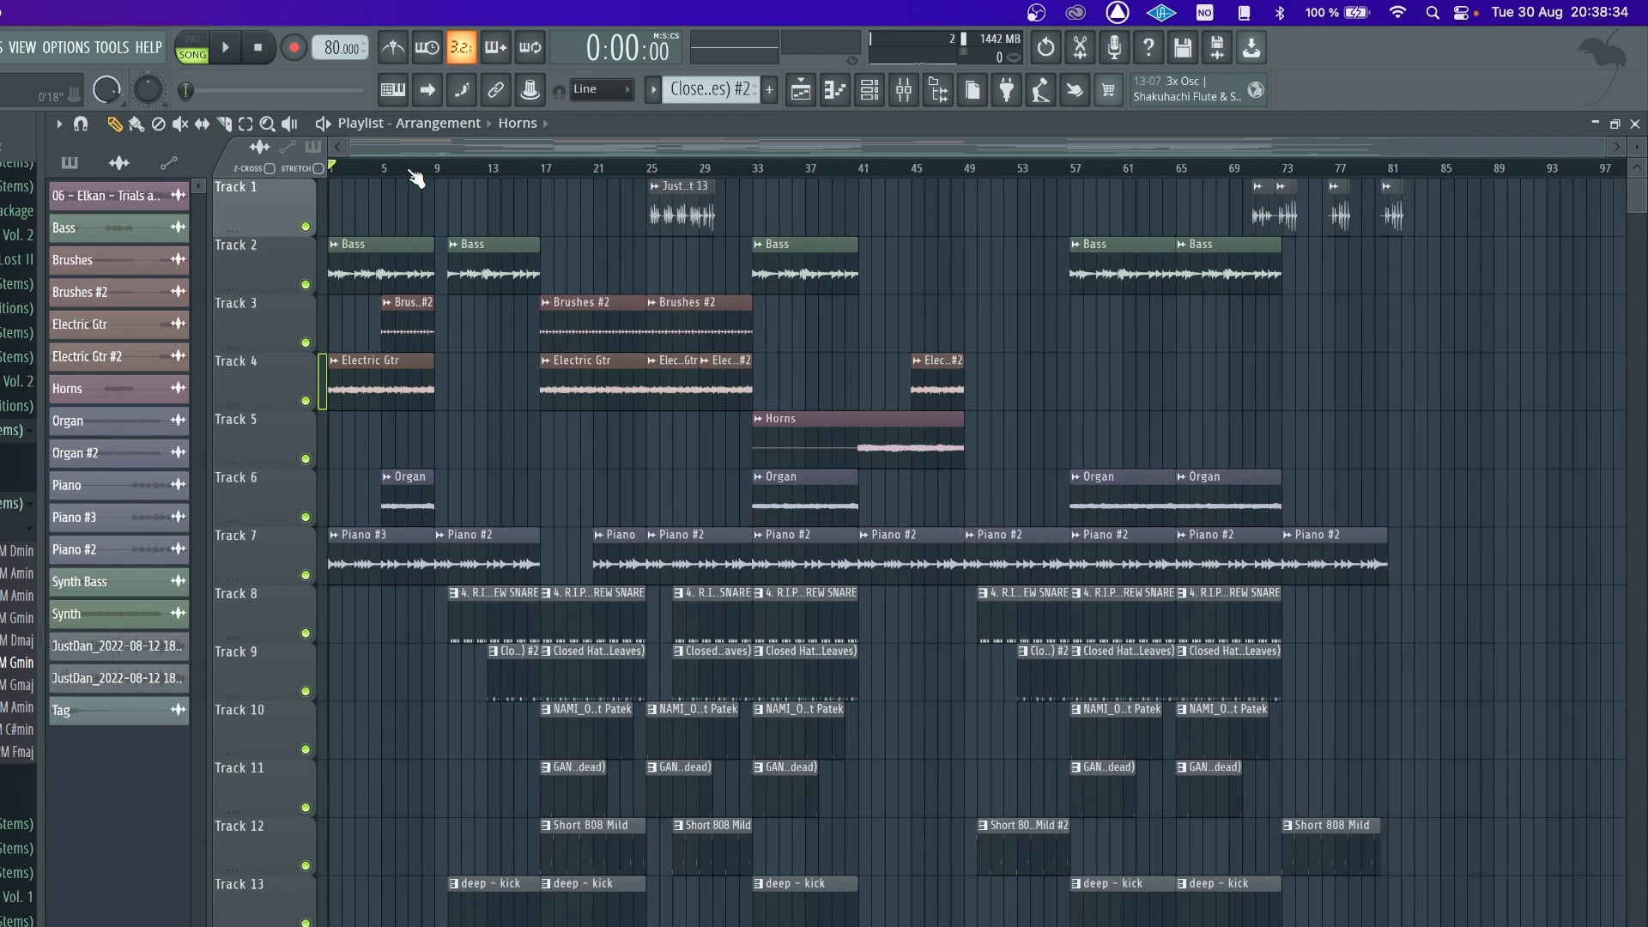
# - Play the arrangement's intro from bar 1 to about bar 5
pyautogui.scroll(3, 416, 178)
pyautogui.scroll(3, 349, 169)
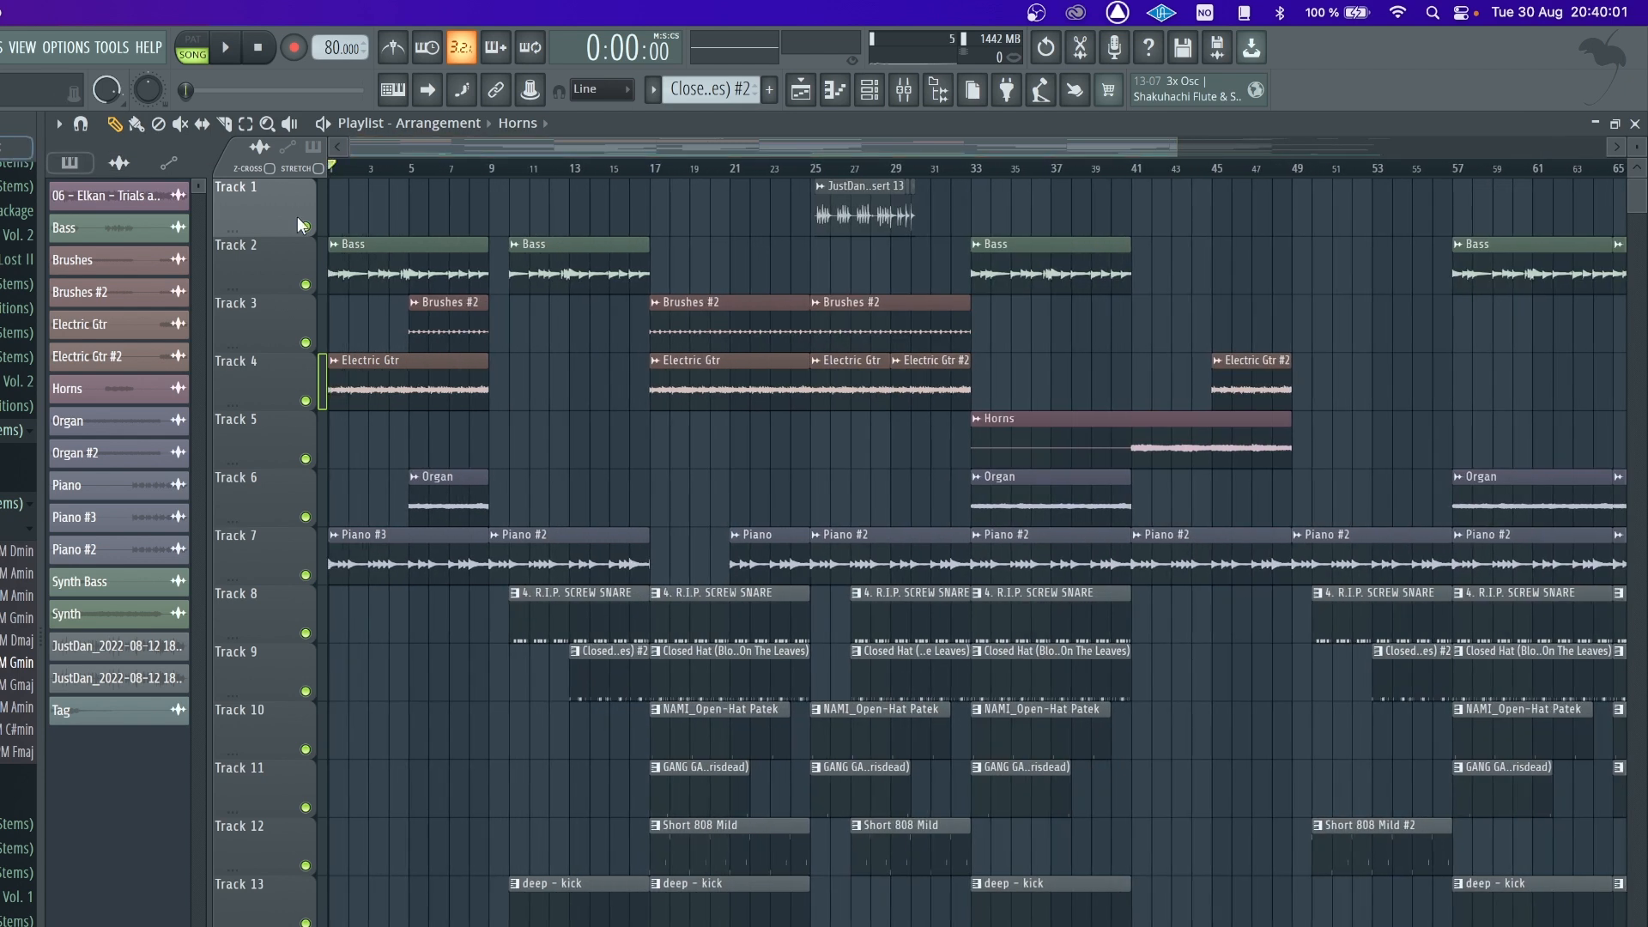
pyautogui.press('space')
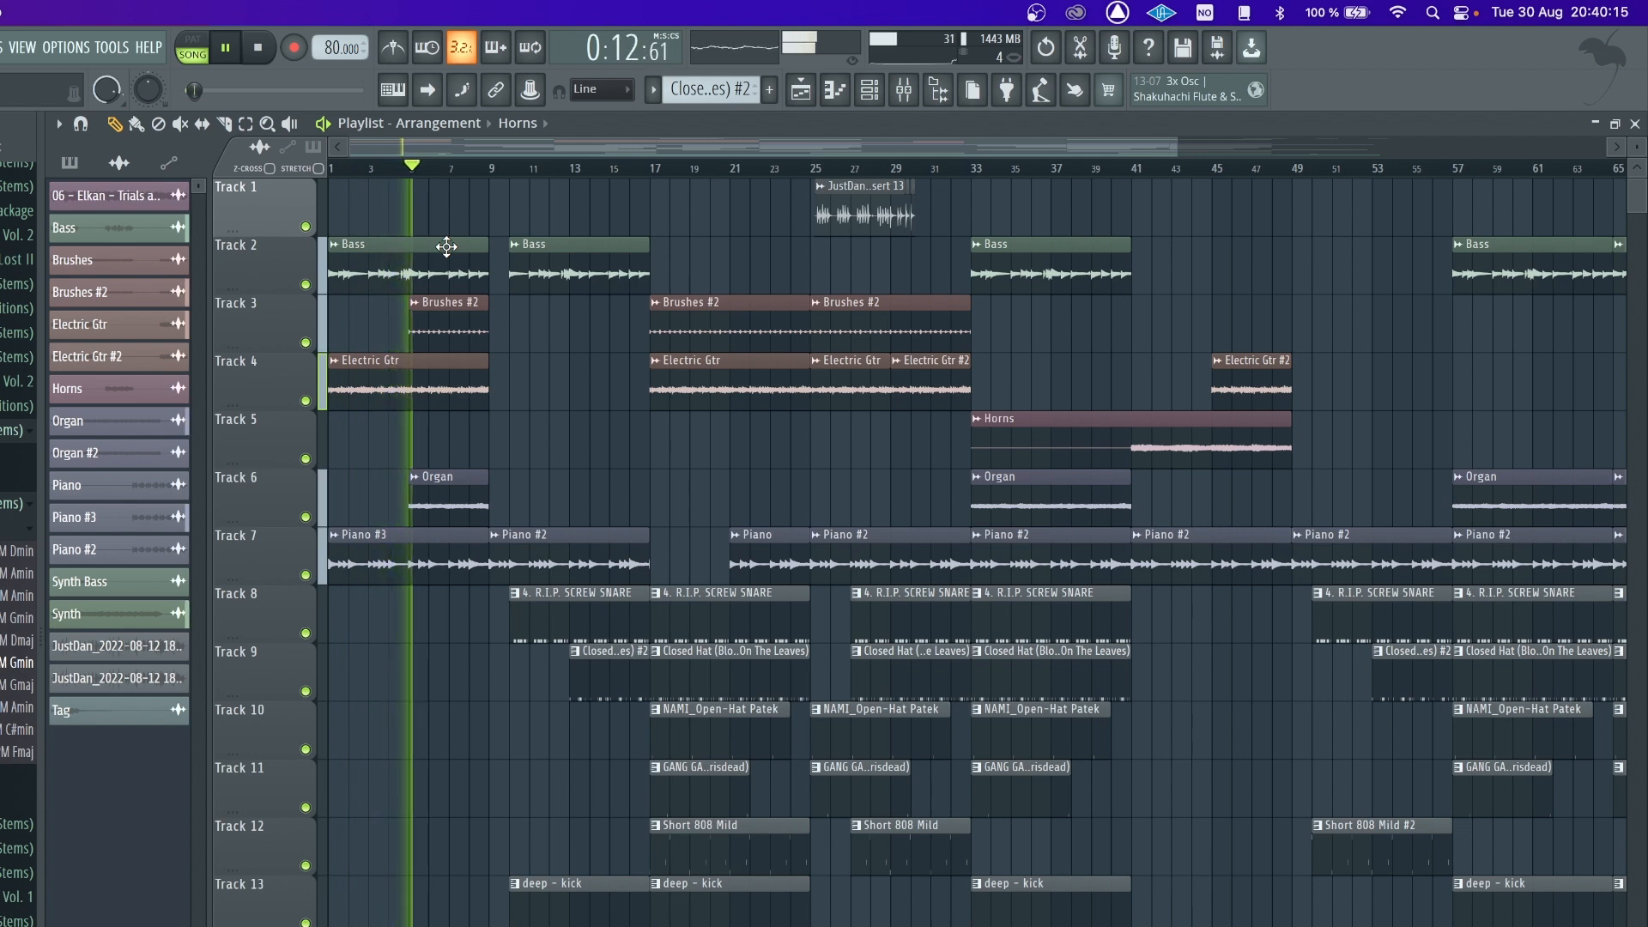
pyautogui.press('space')
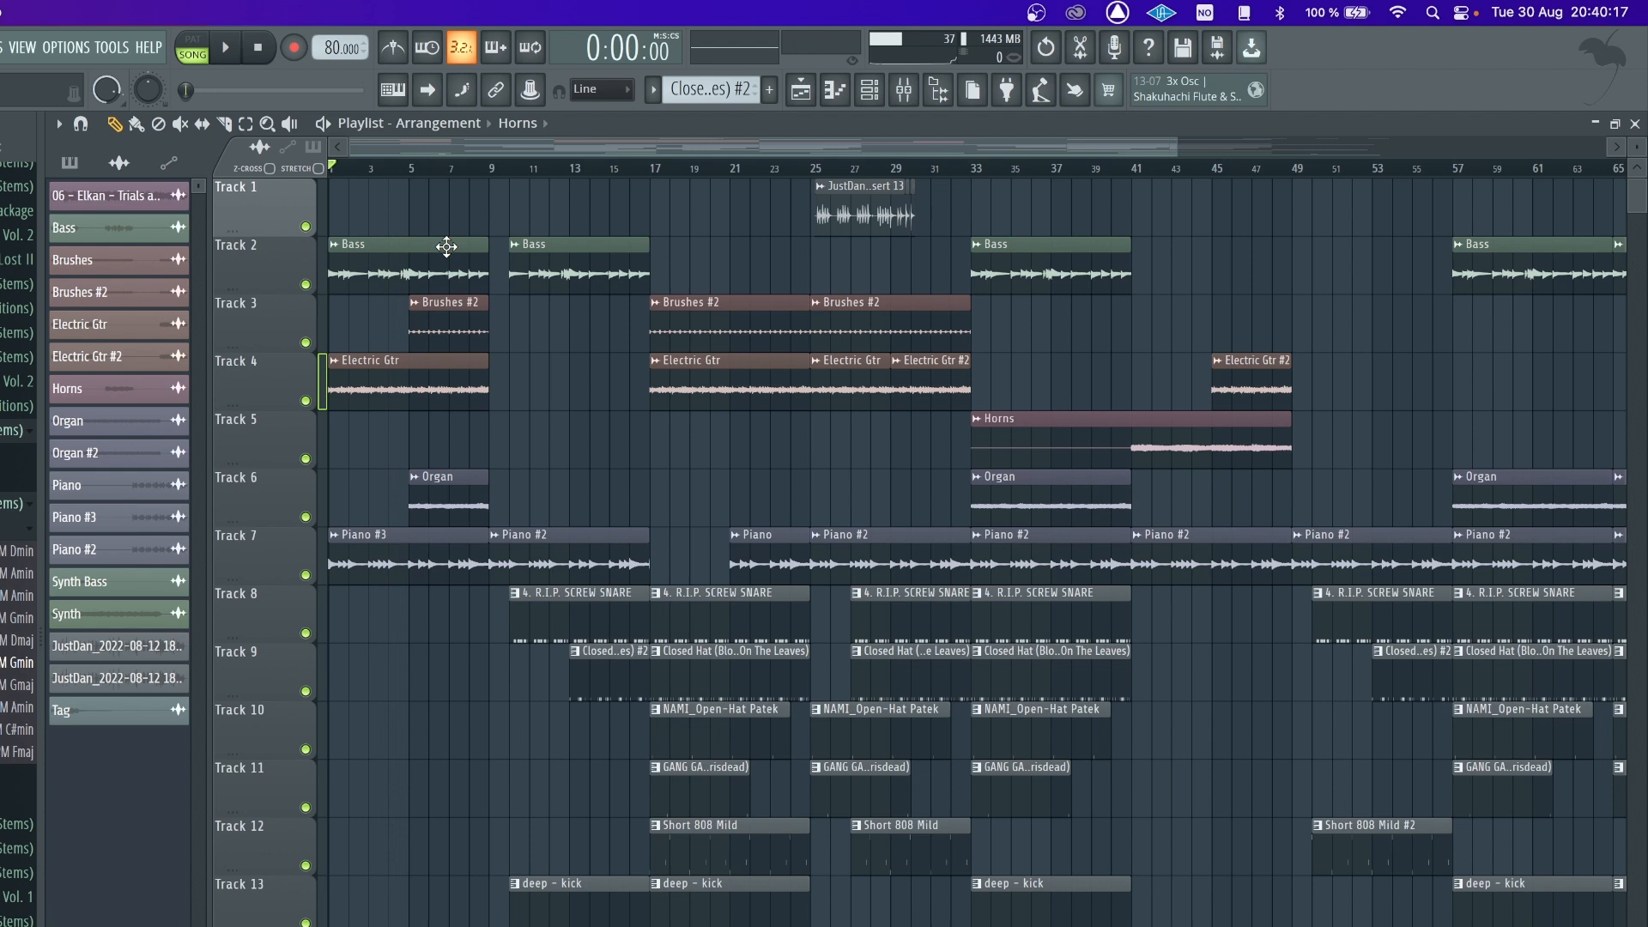
# - Play the arrangement from bar 9, where the drums start to come in
pyautogui.click(409, 166)
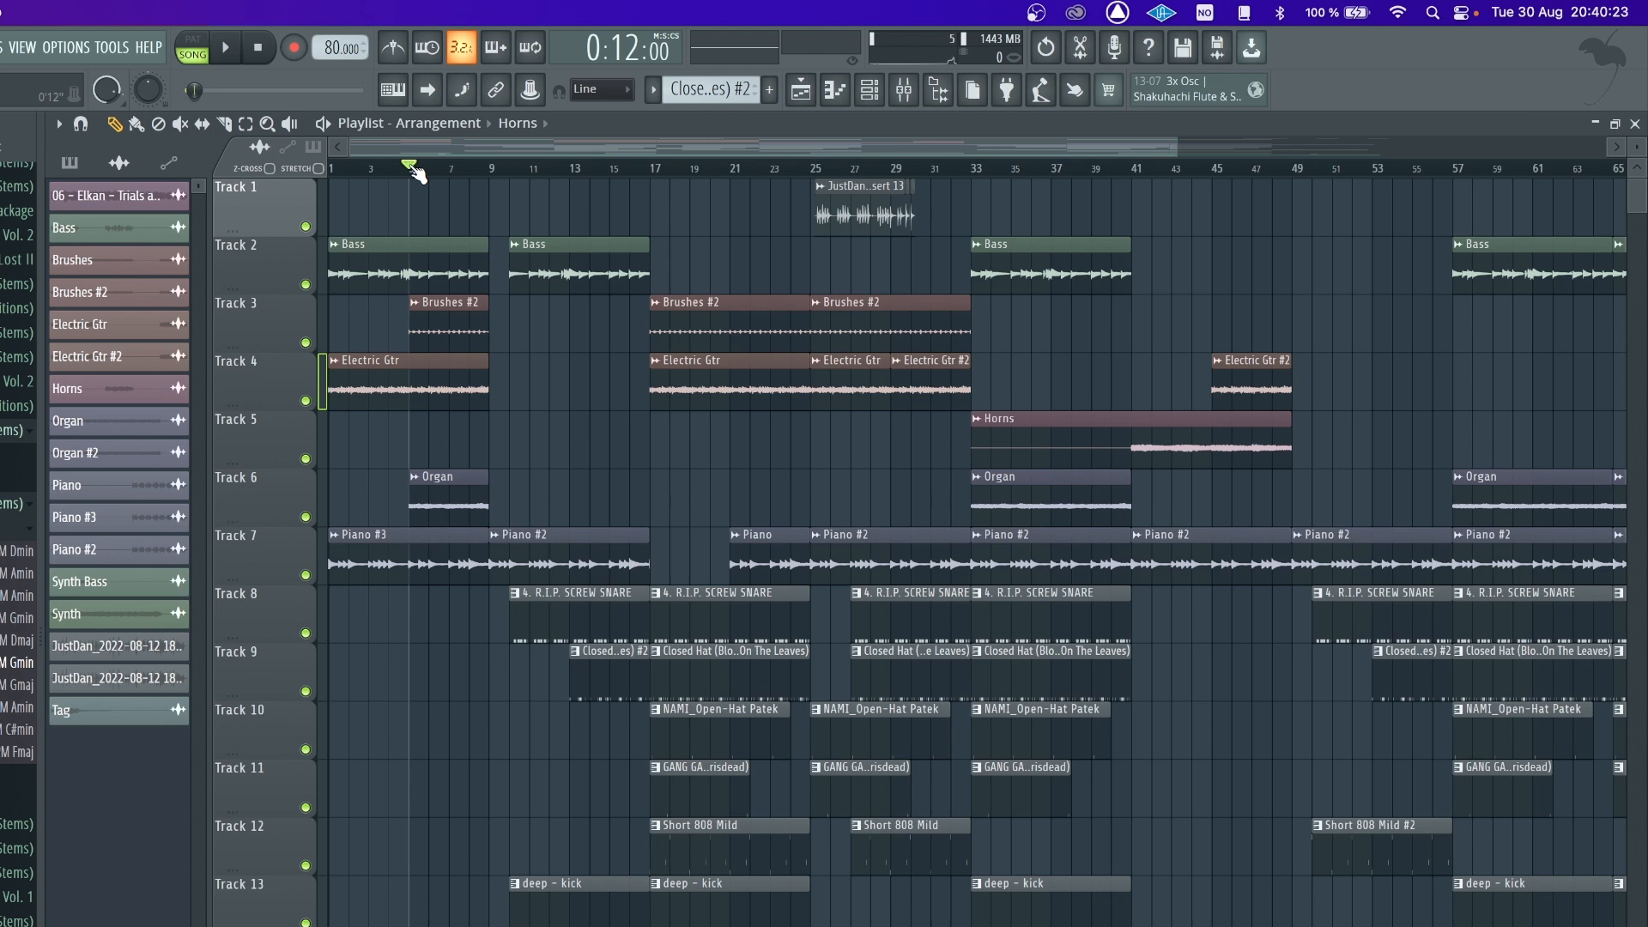
pyautogui.click(488, 168)
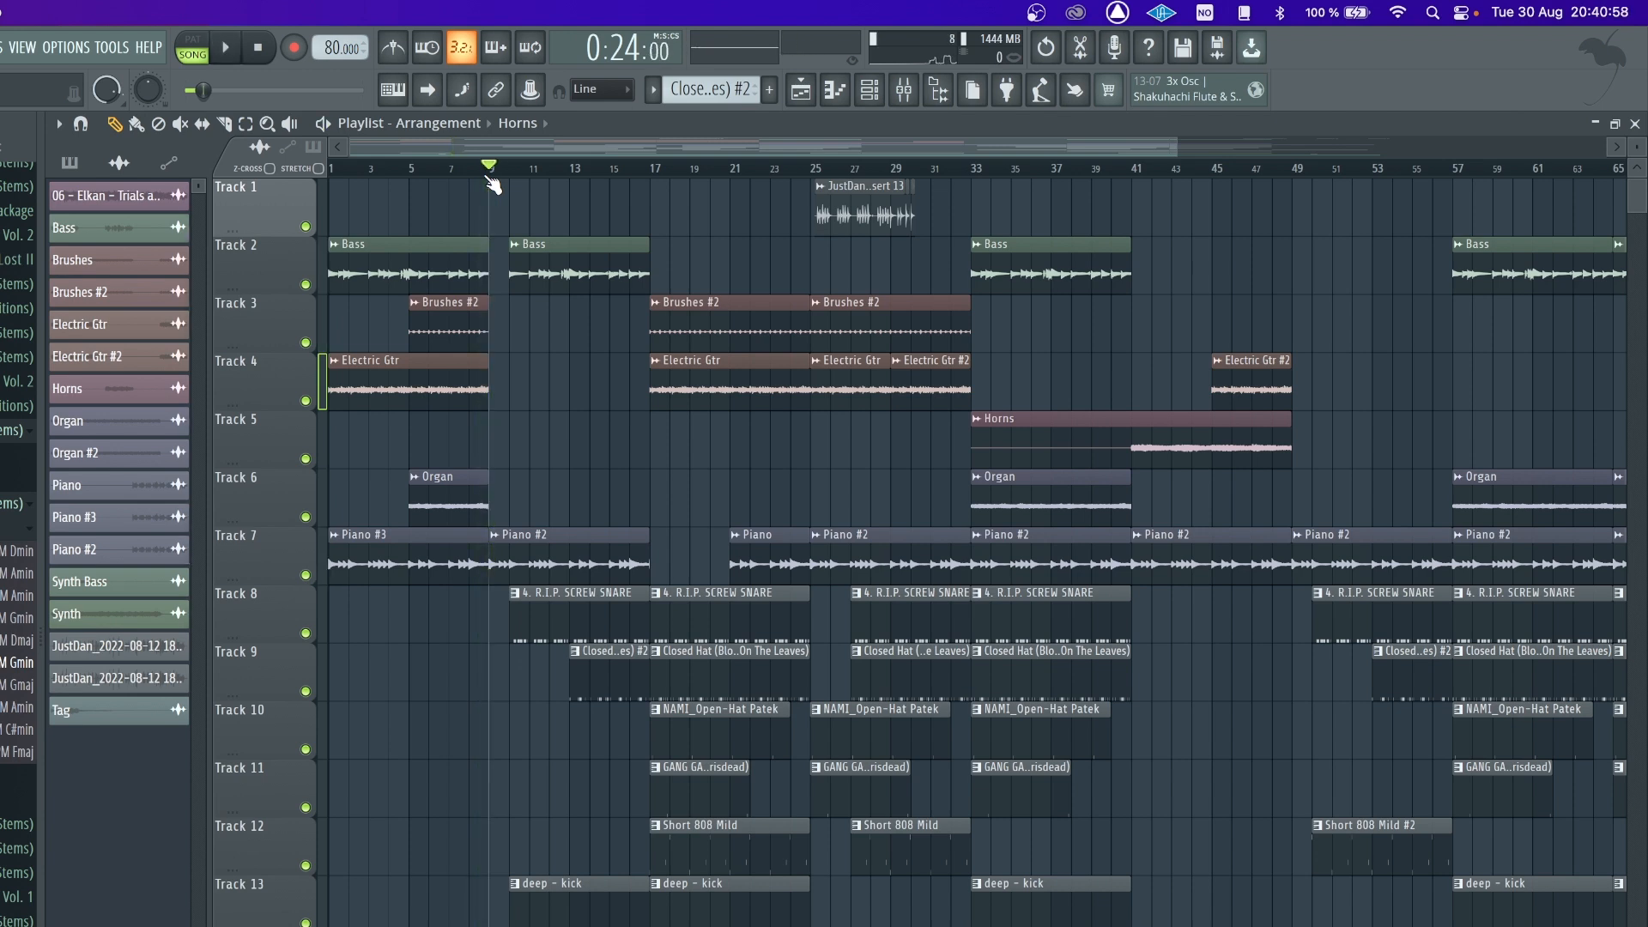
pyautogui.press('space')
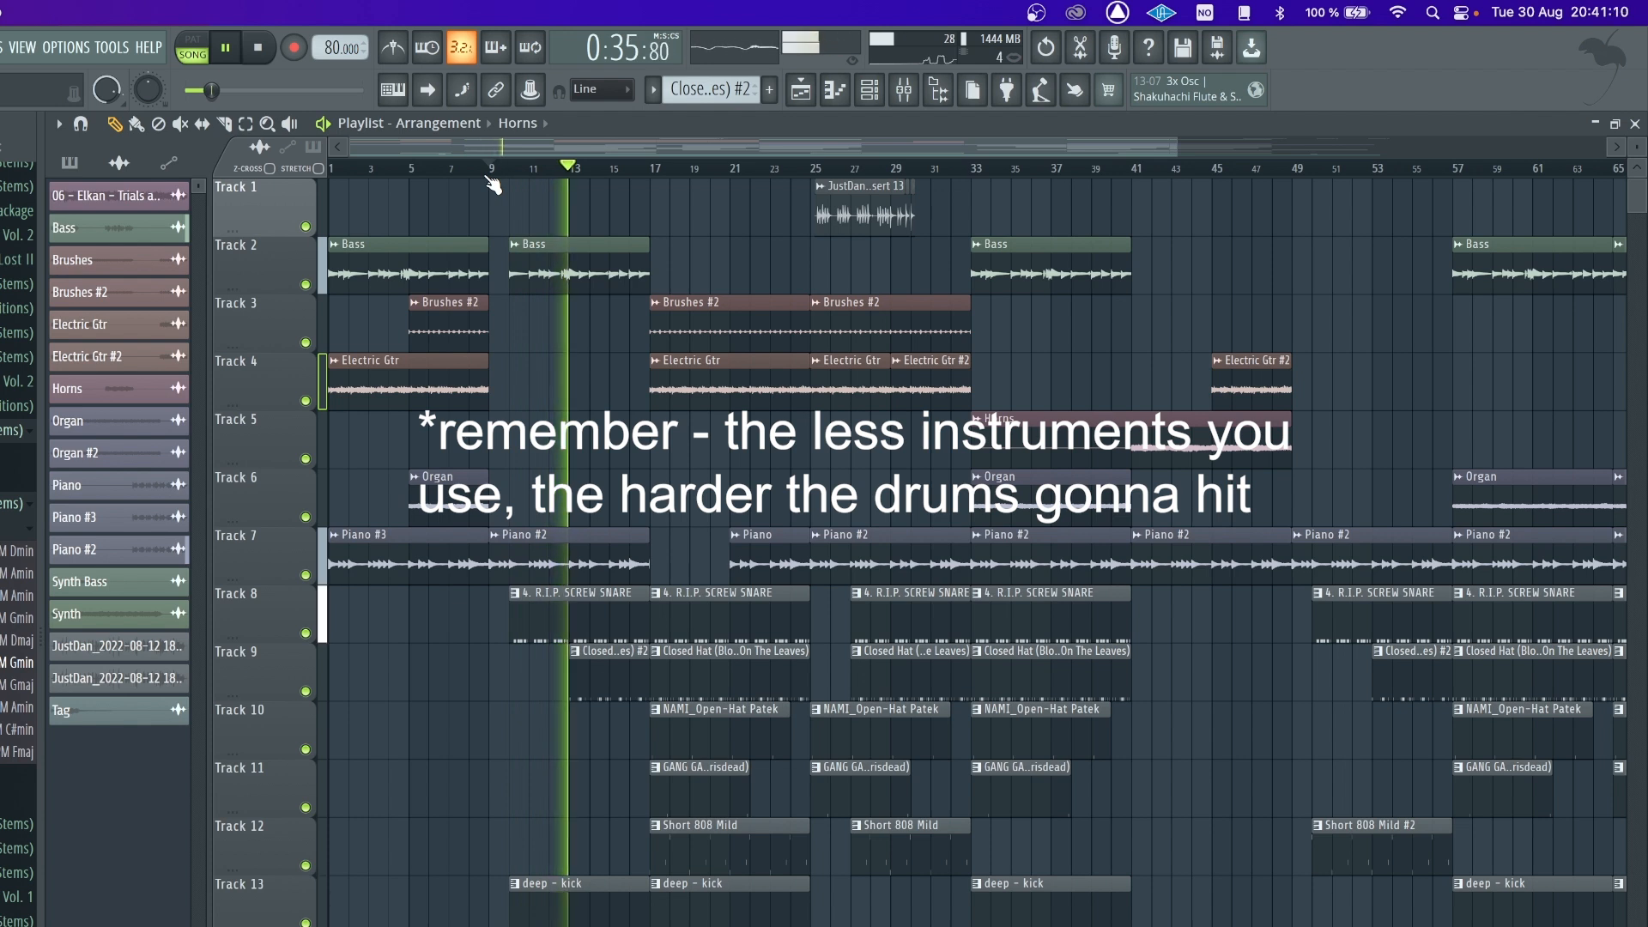
pyautogui.press('space')
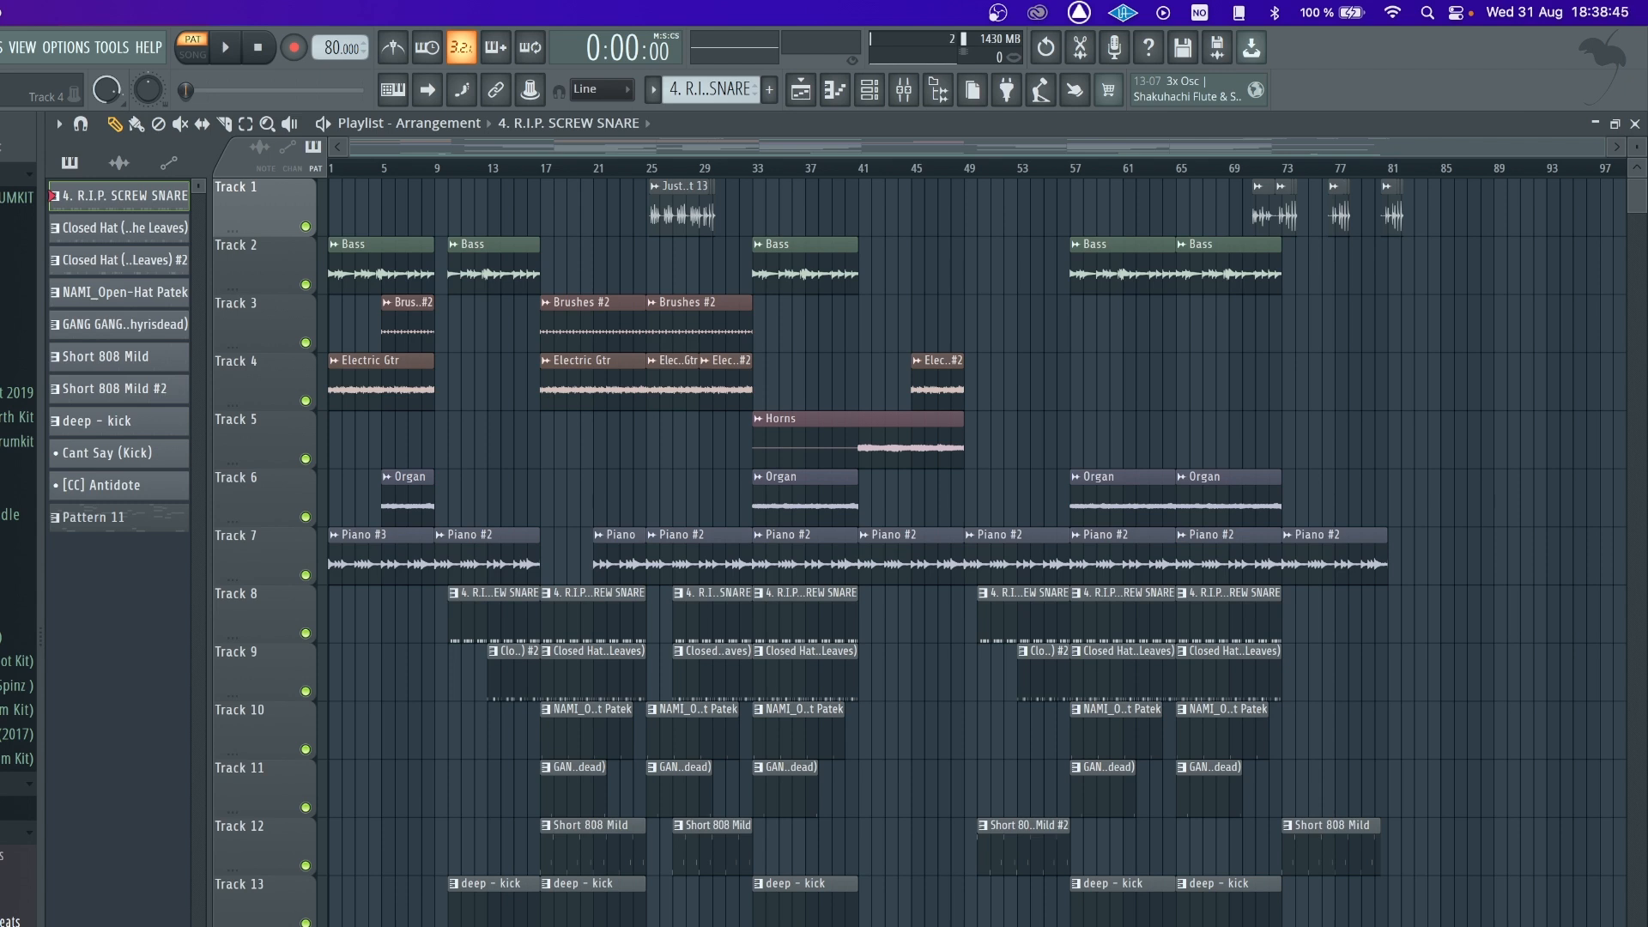
# - Inspect the NOMORE_rim sampler from the channel rack, comparing the waveform with and without its fade-out, and close the sampler
pyautogui.click(869, 89)
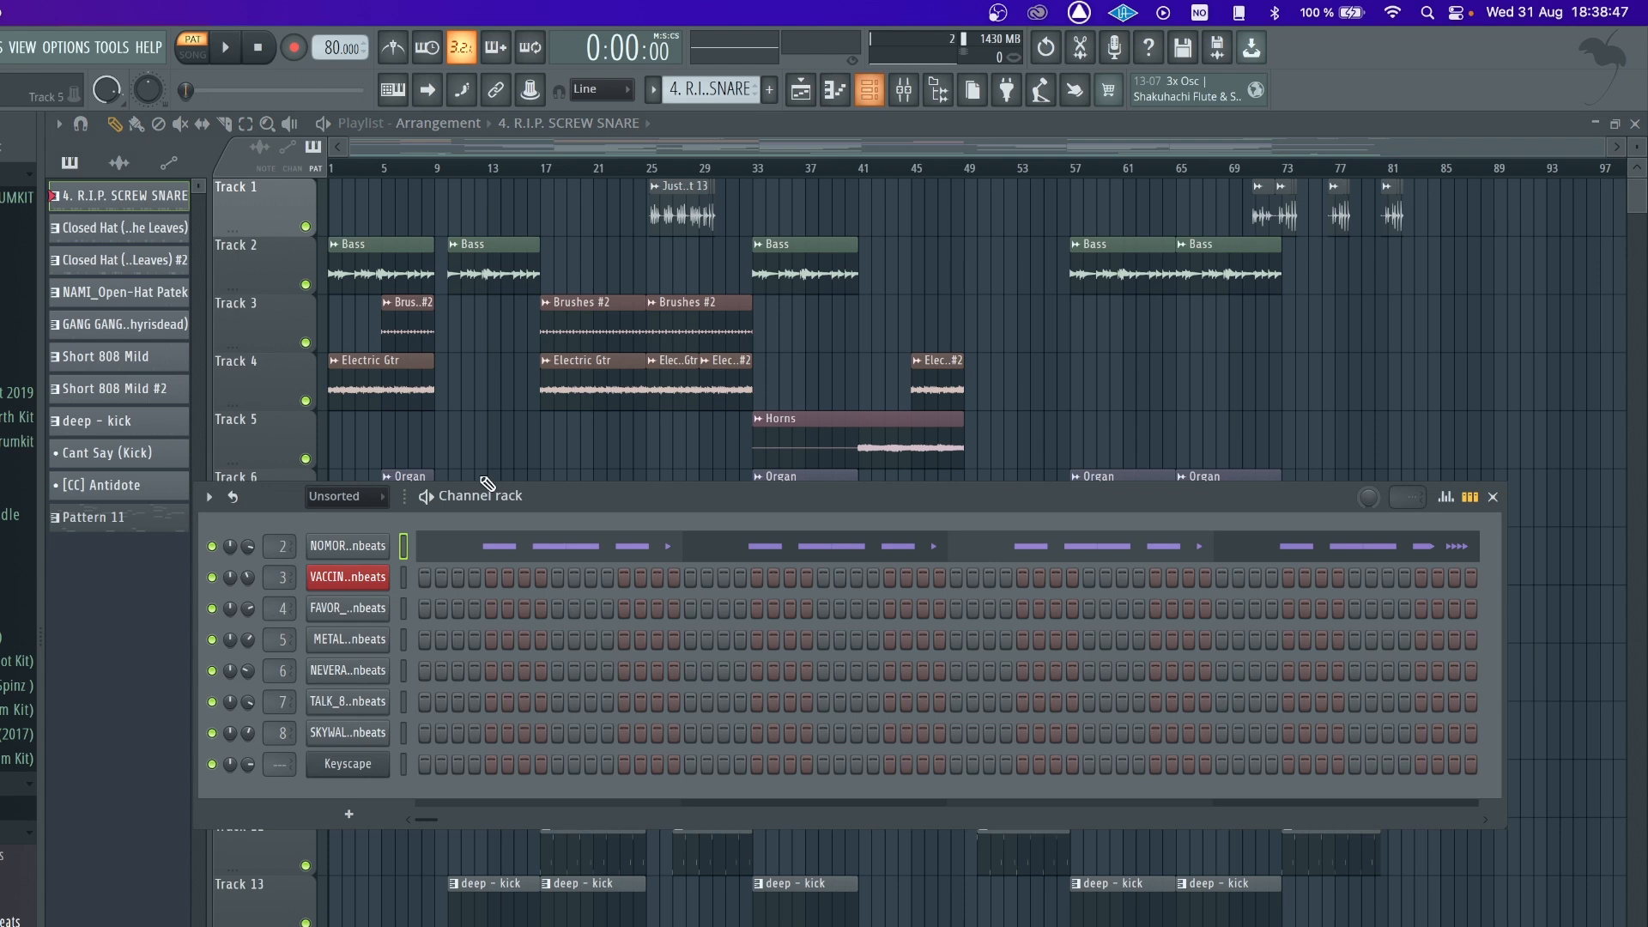
pyautogui.click(339, 580)
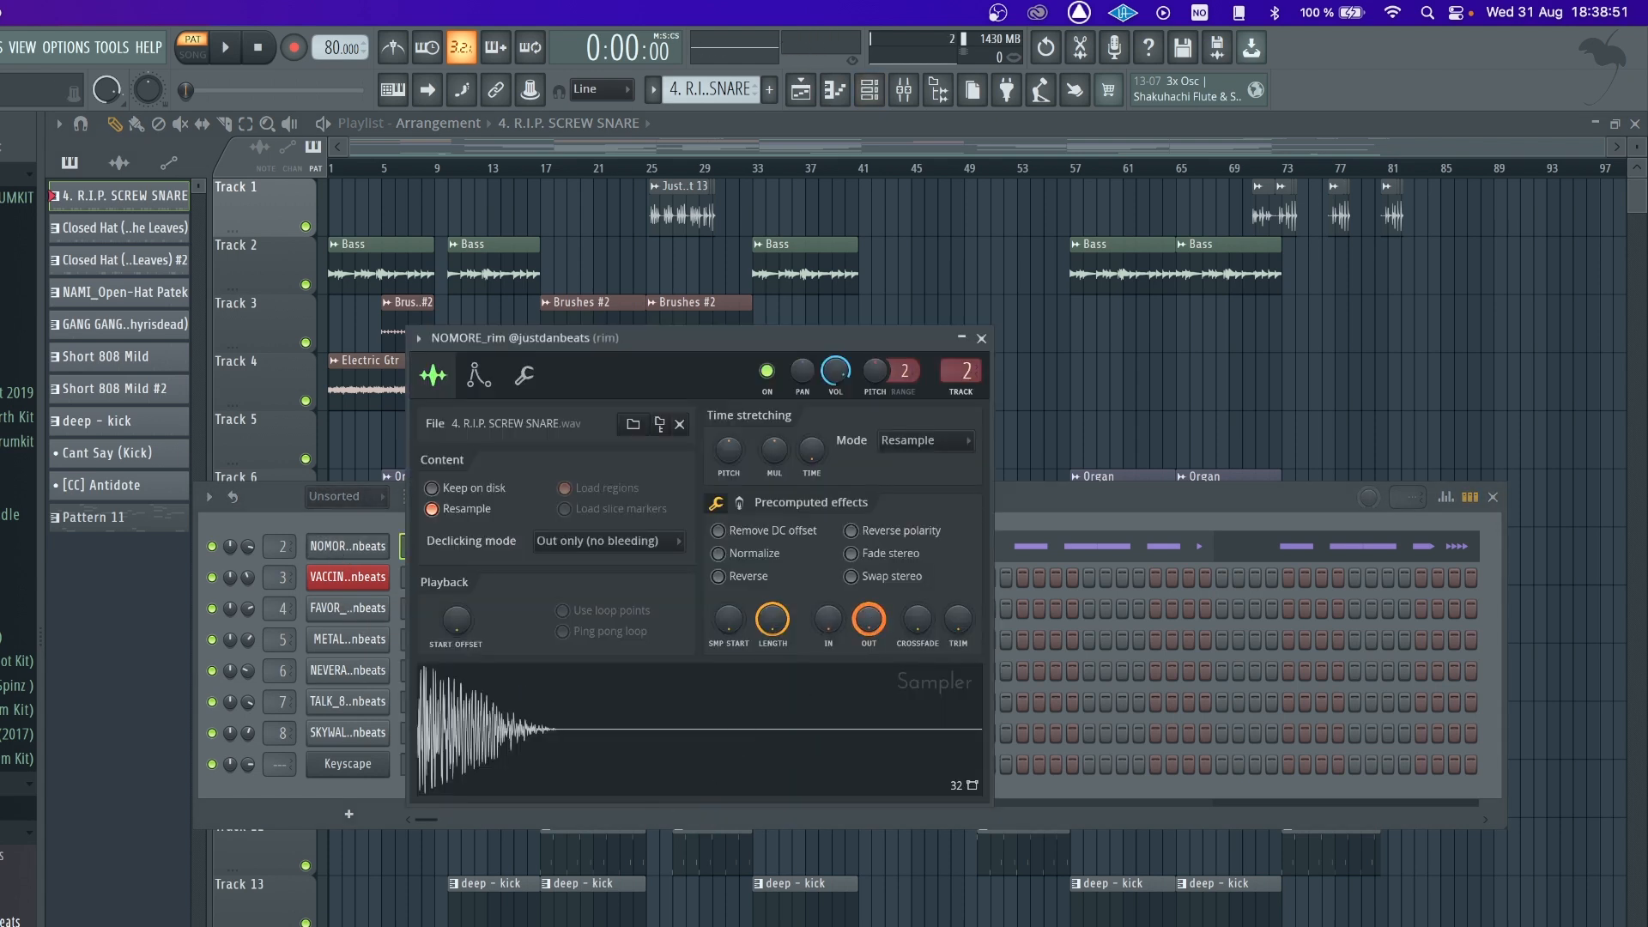
pyautogui.moveTo(869, 618); pyautogui.dragTo(874, 618)
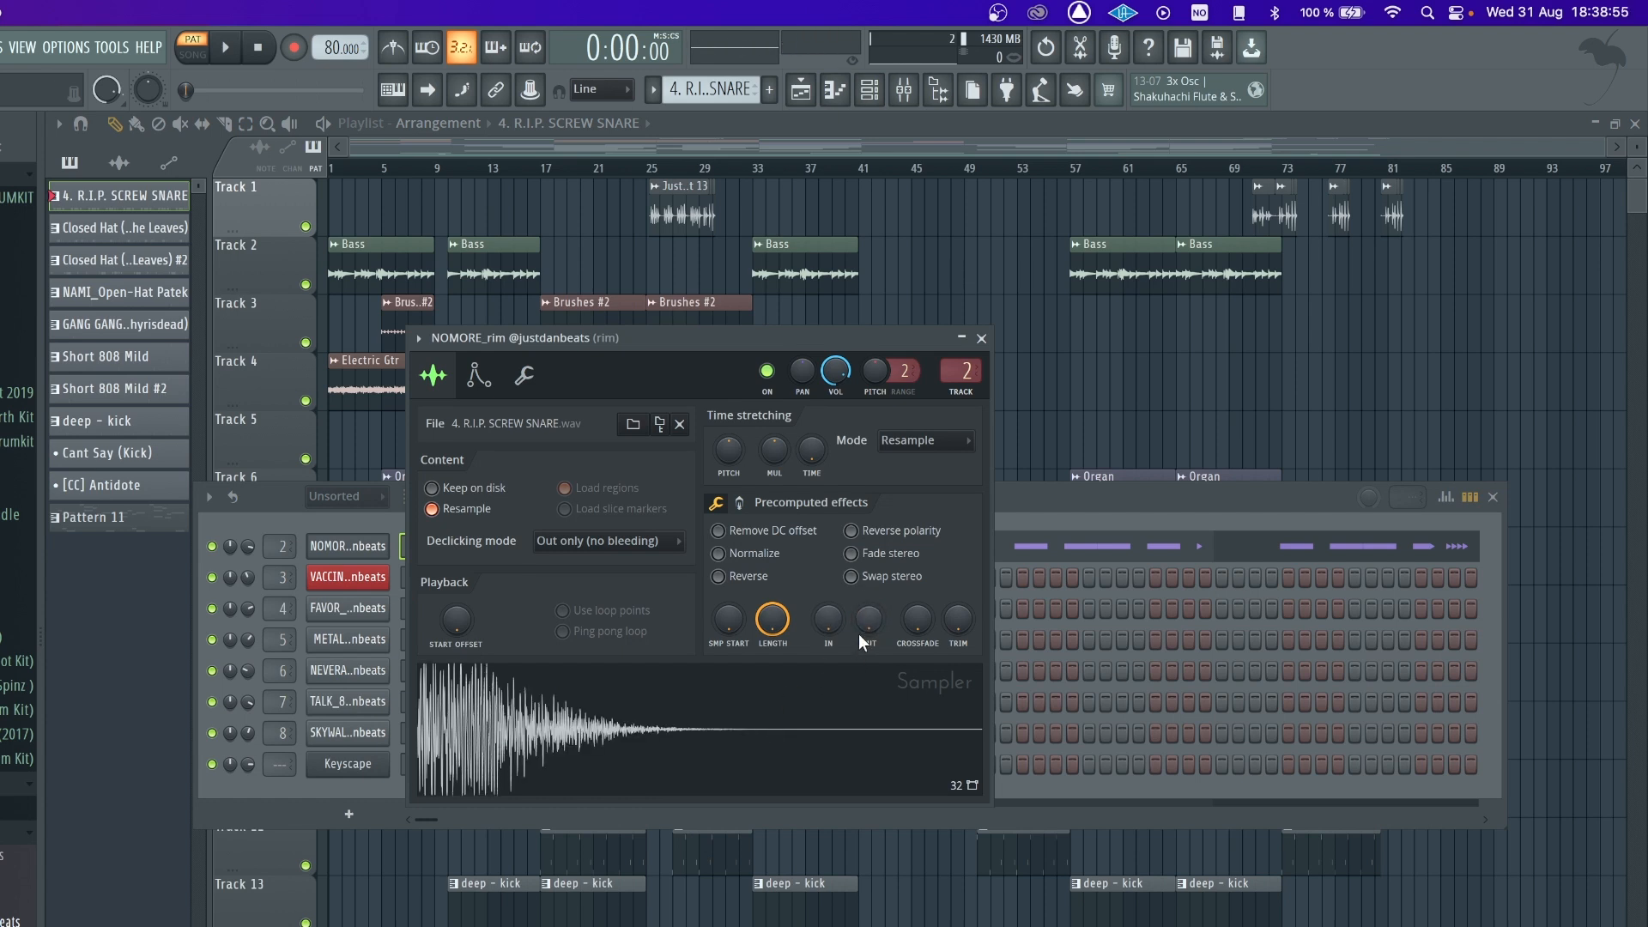
pyautogui.moveTo(858, 633); pyautogui.dragTo(858, 630)
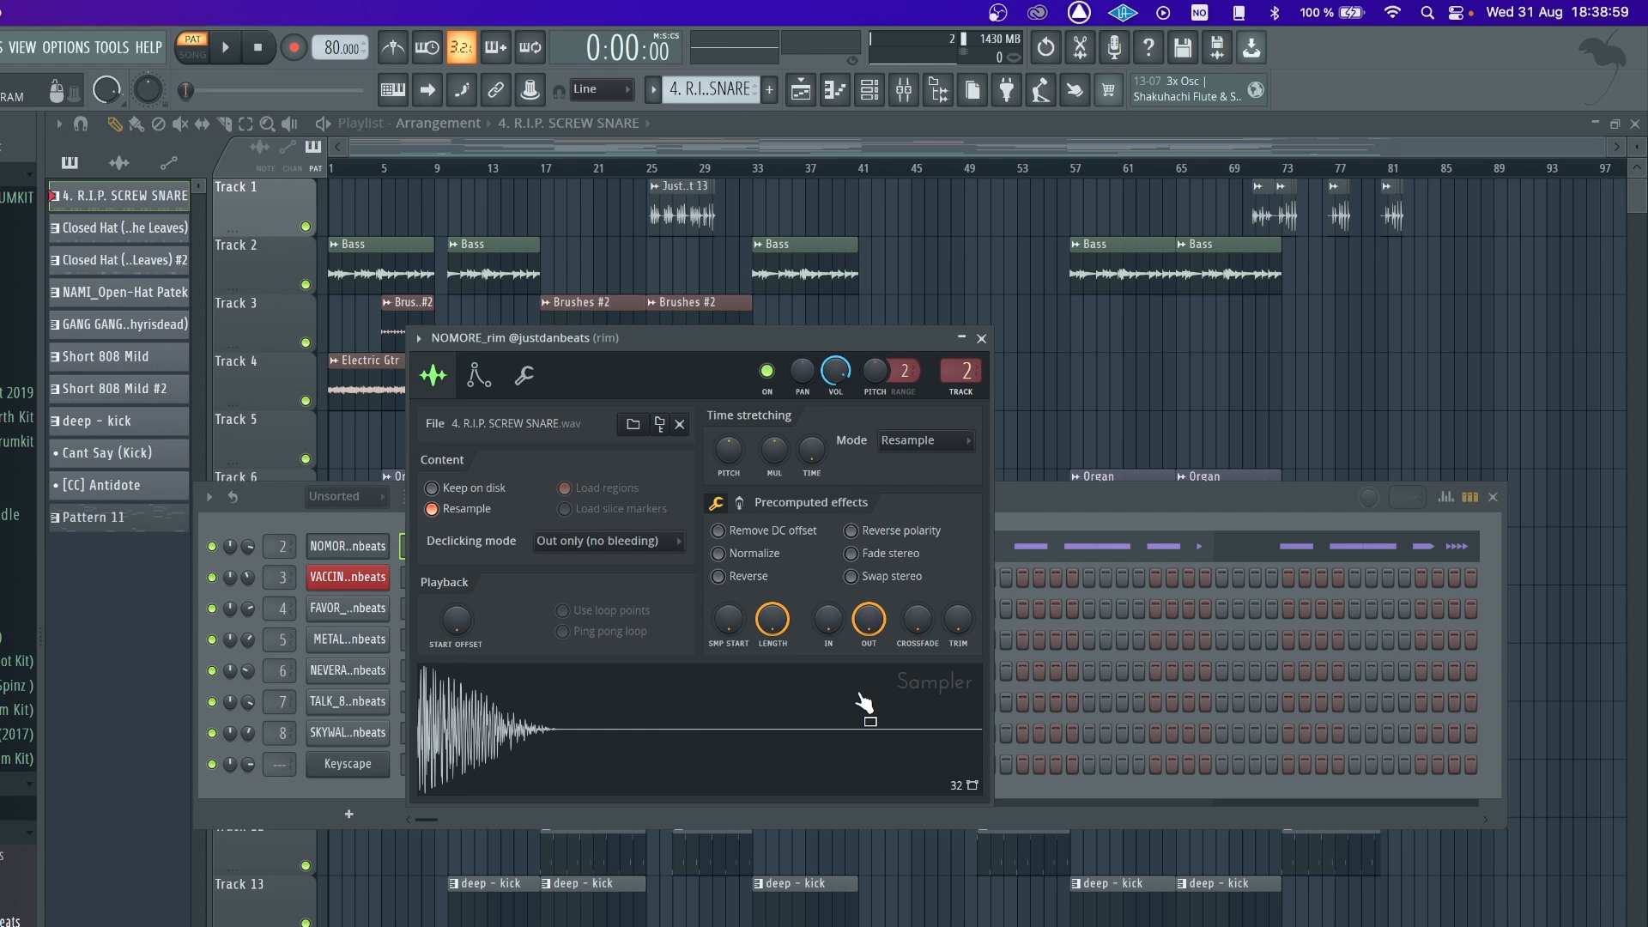
pyautogui.click(981, 339)
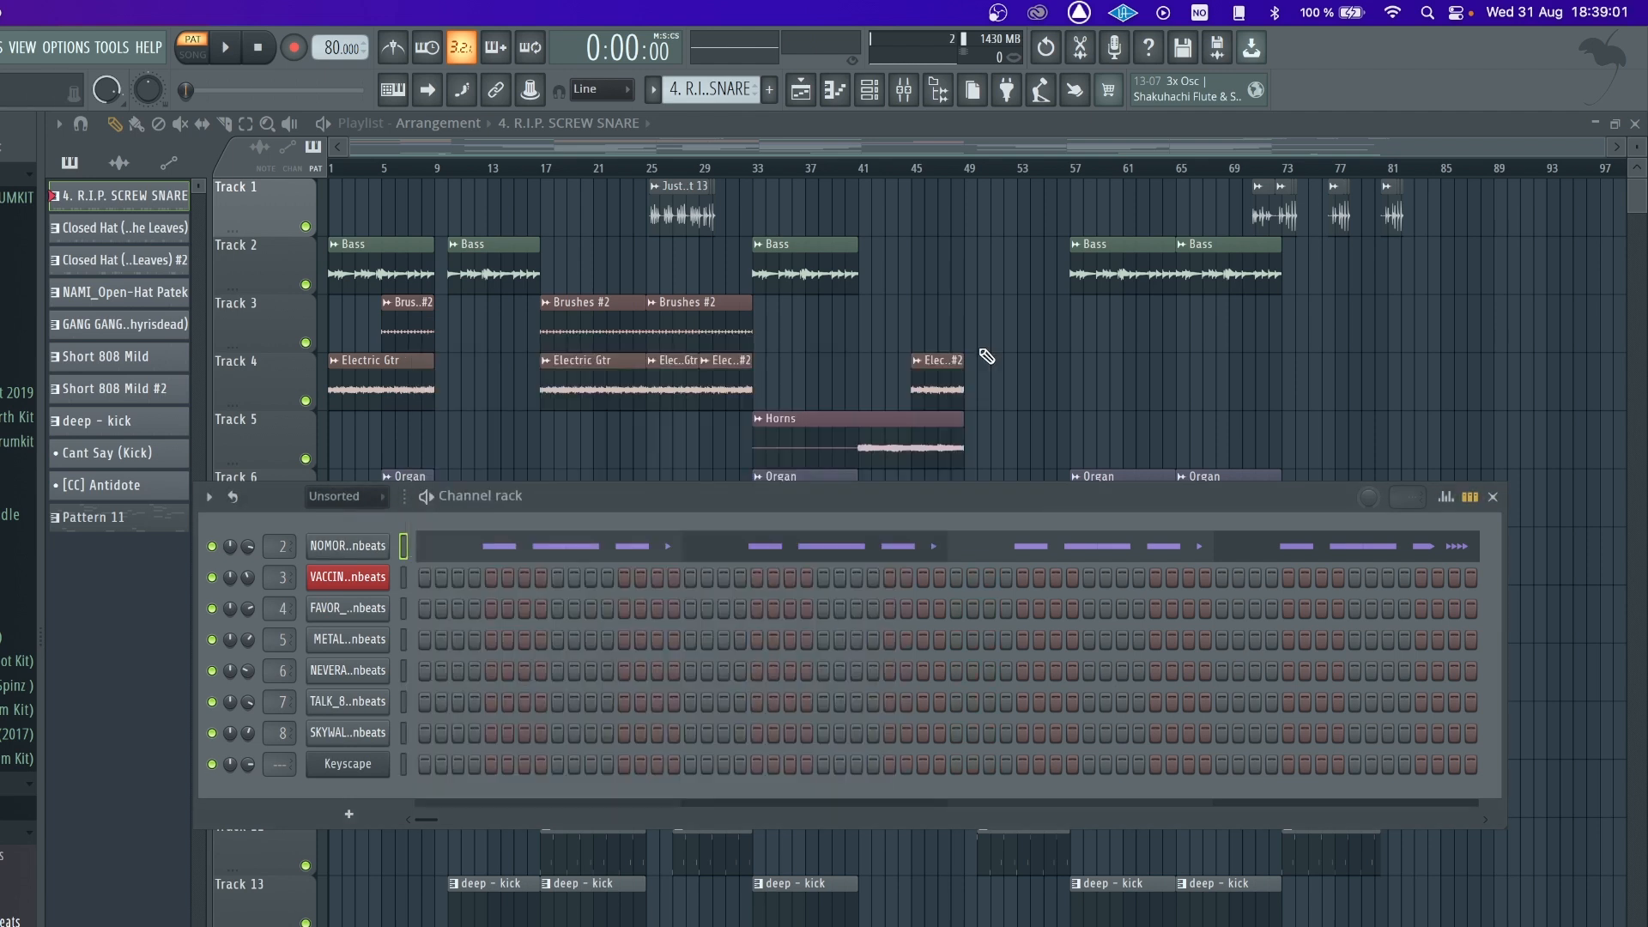
# - Play the rim pattern through in the NOMORE_rim piano roll and close the piano roll
pyautogui.click(870, 549)
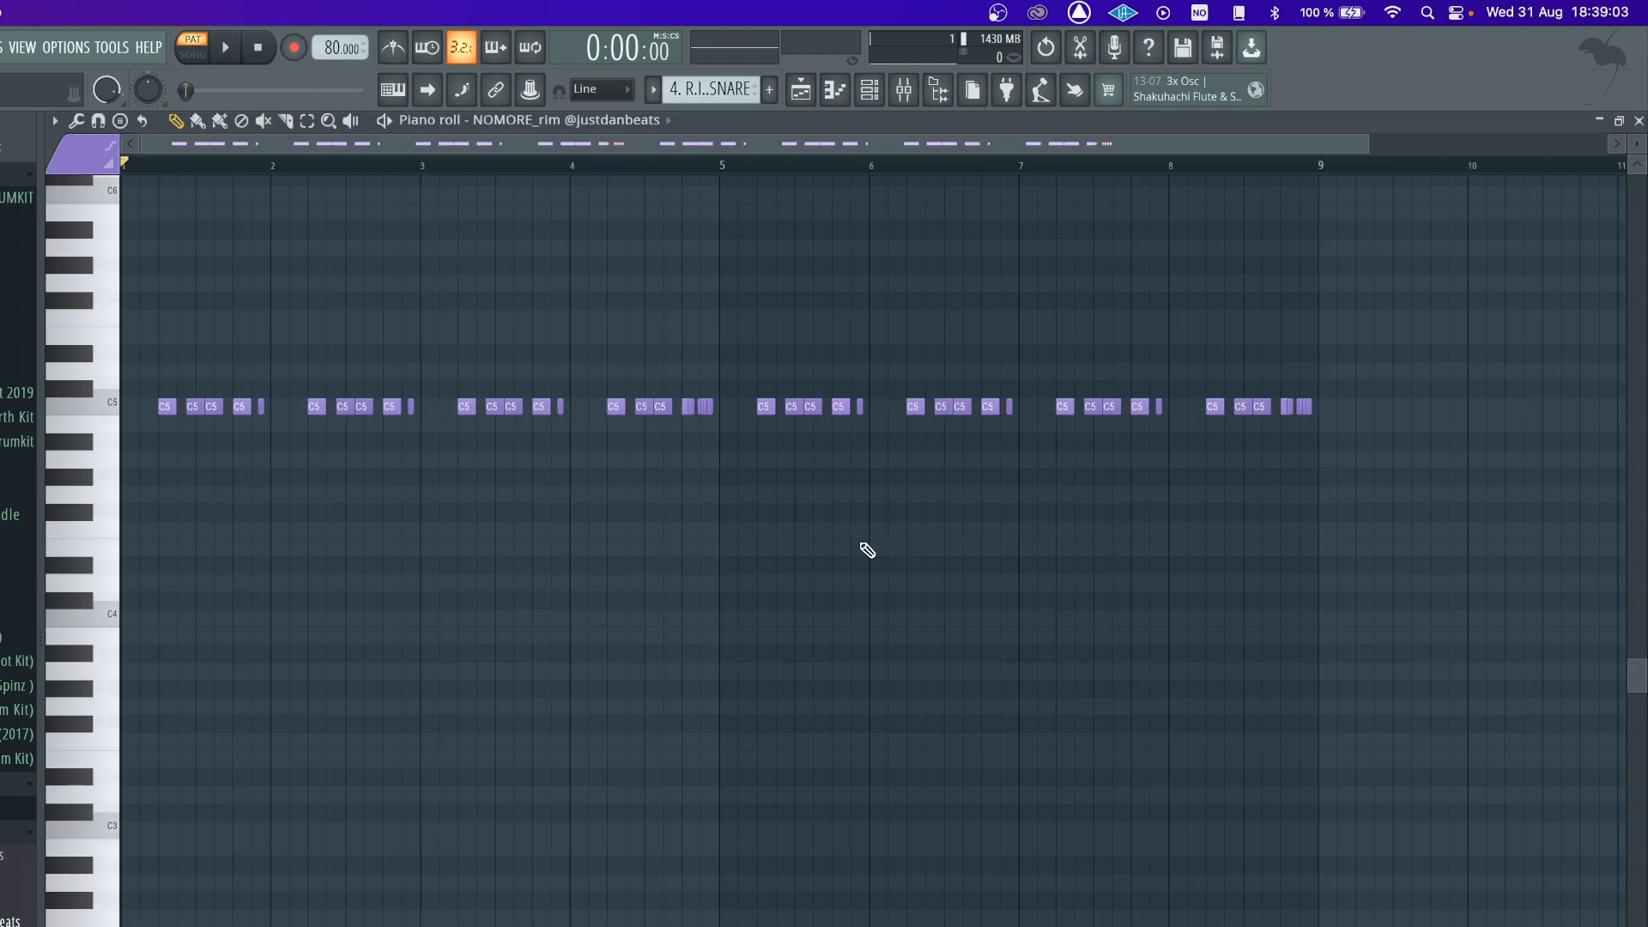
pyautogui.press('space')
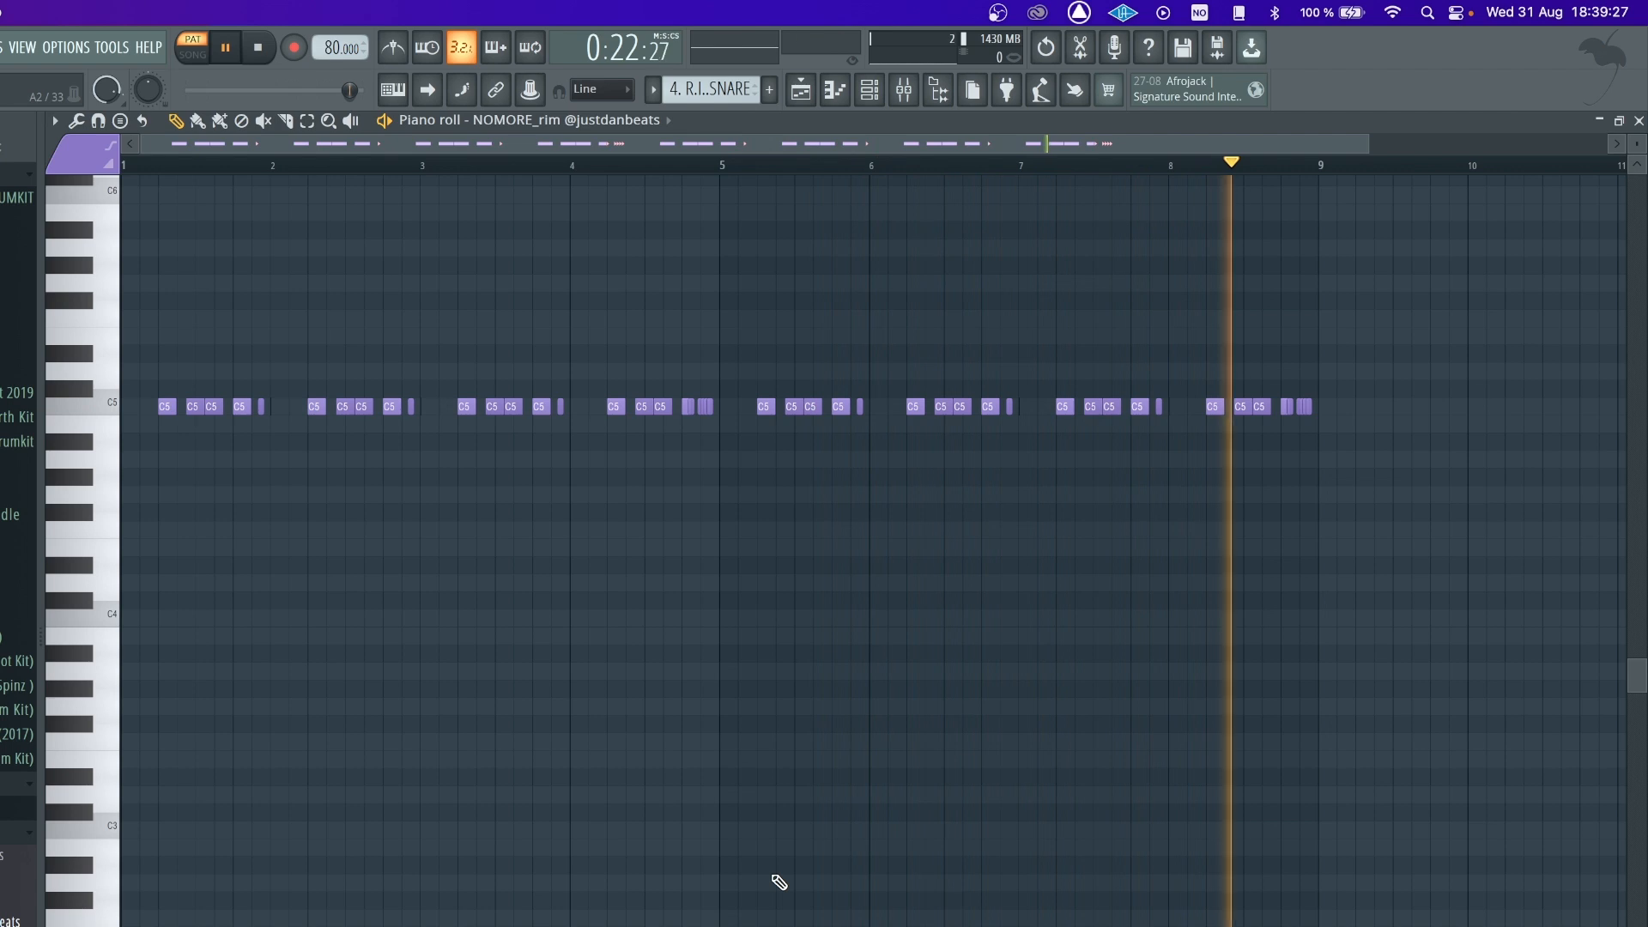
pyautogui.press('space')
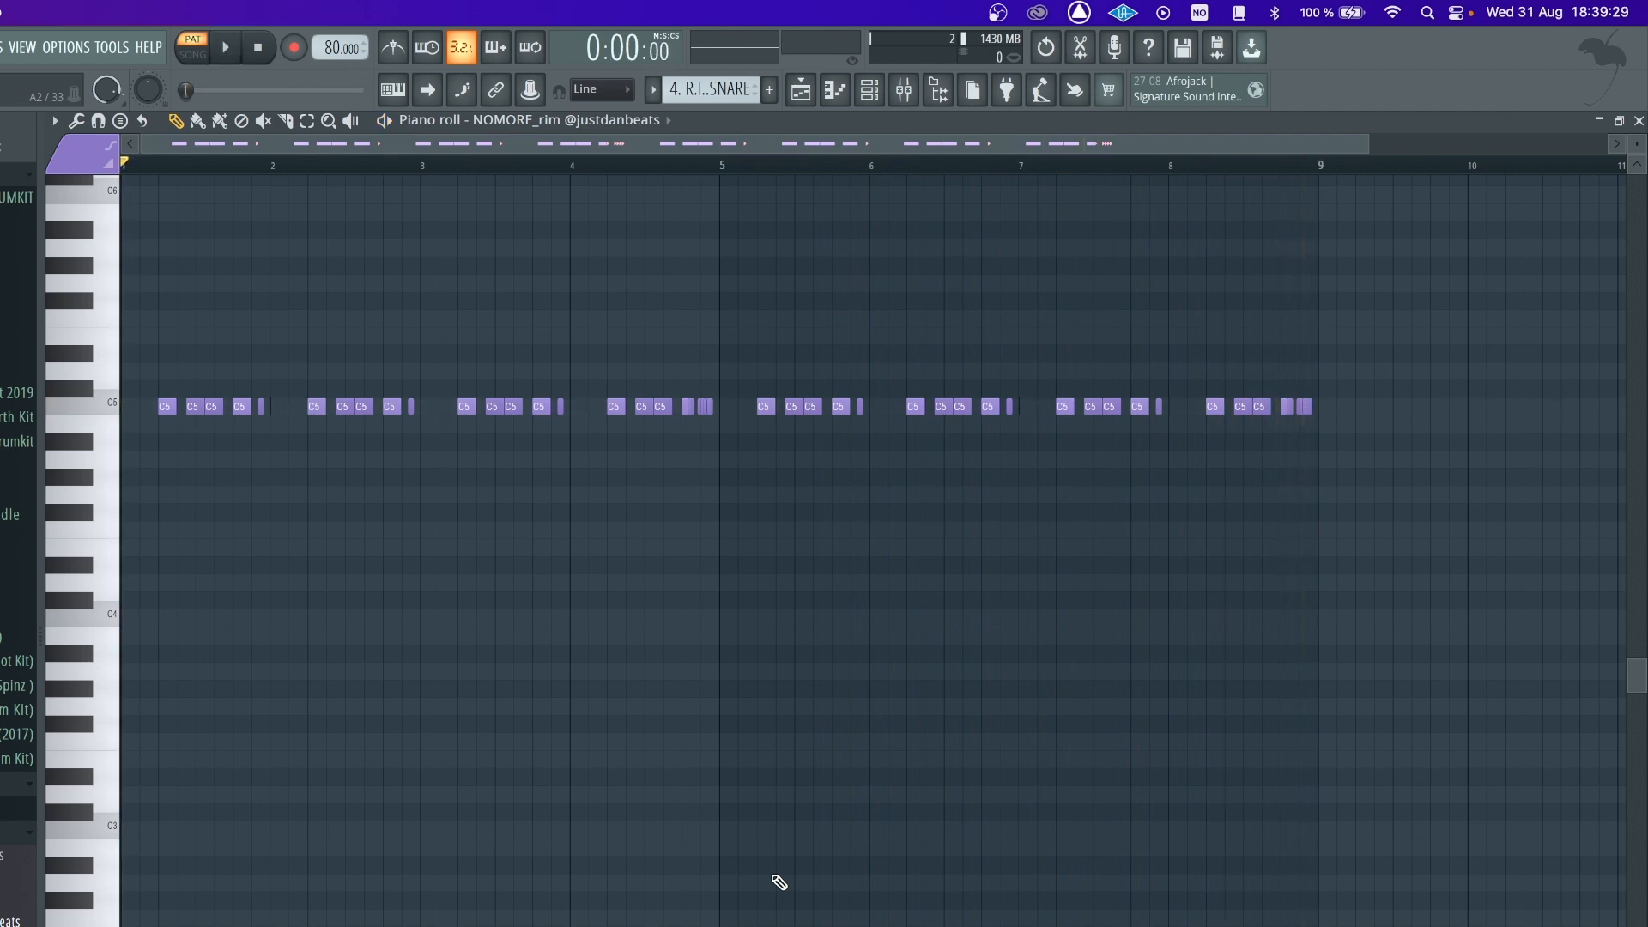
pyautogui.click(1639, 120)
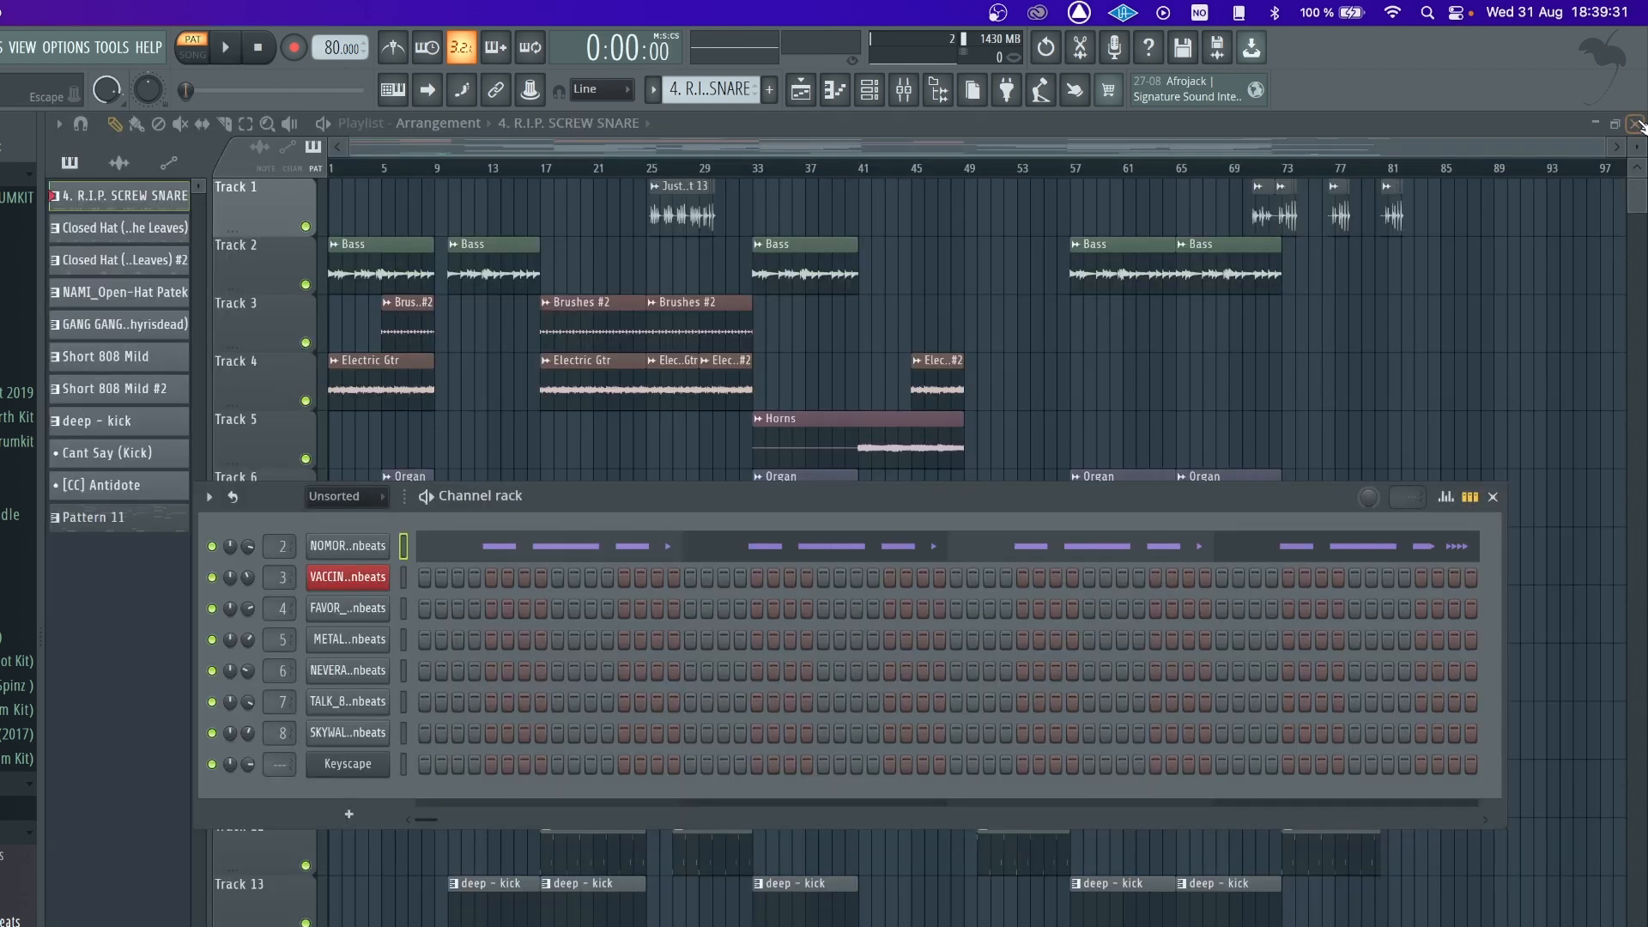
# - Inspect the VACCINE_hihat sampler's fade-out and both sets of precomputed effects, and close the sampler
pyautogui.click(346, 577)
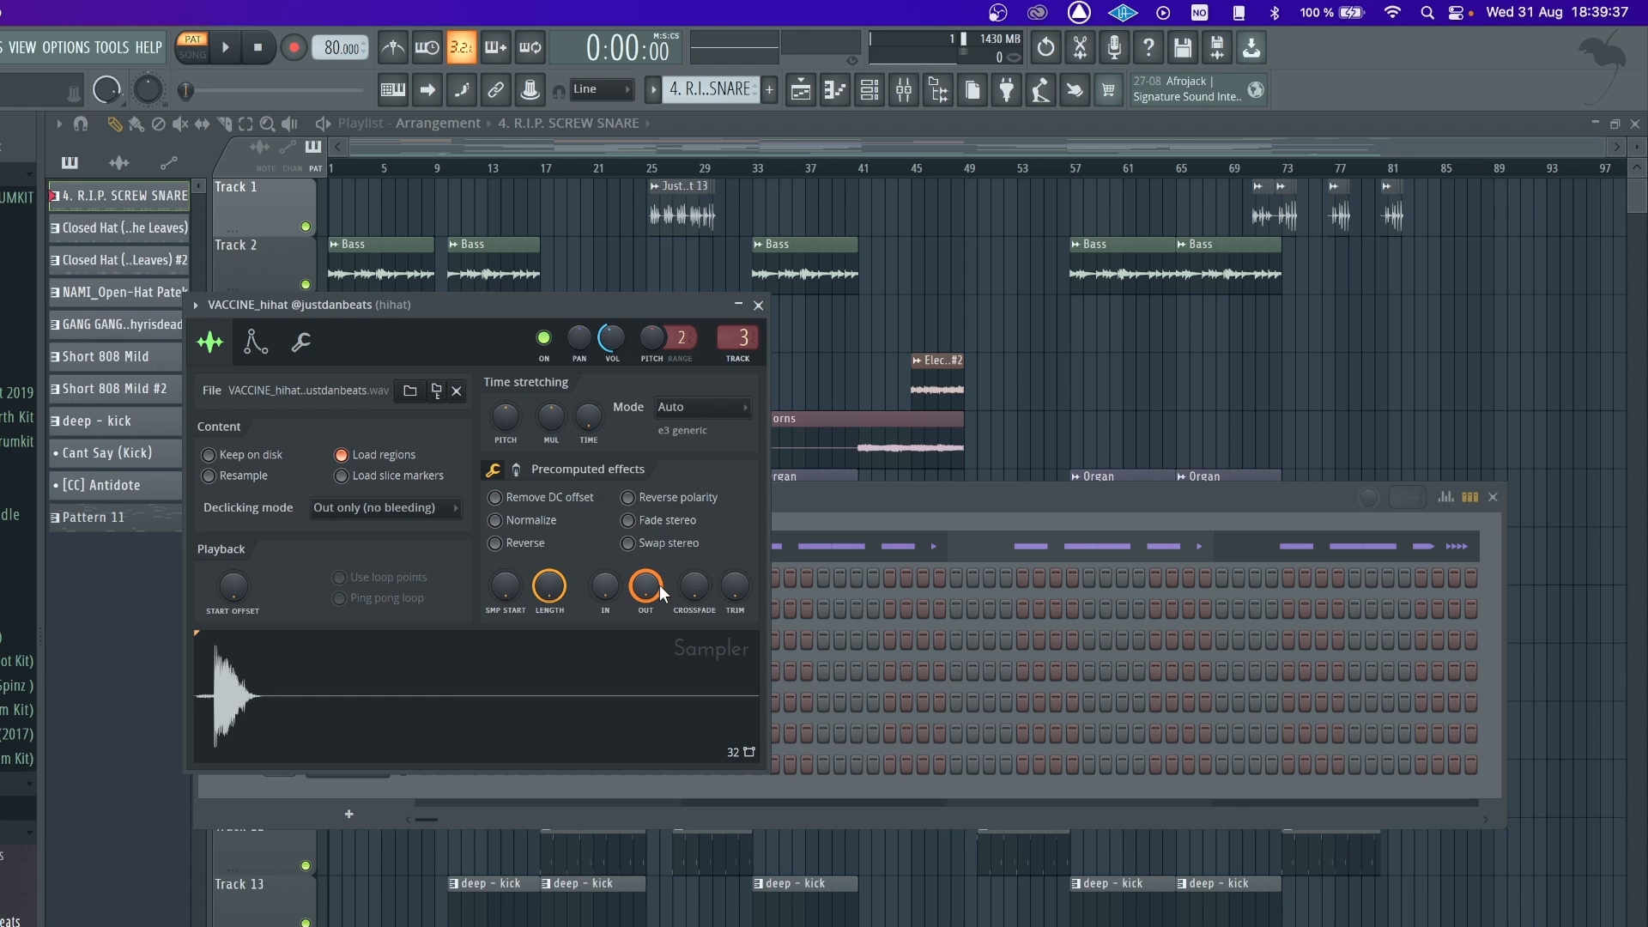
pyautogui.moveTo(659, 579); pyautogui.dragTo(659, 473)
pyautogui.click(518, 470)
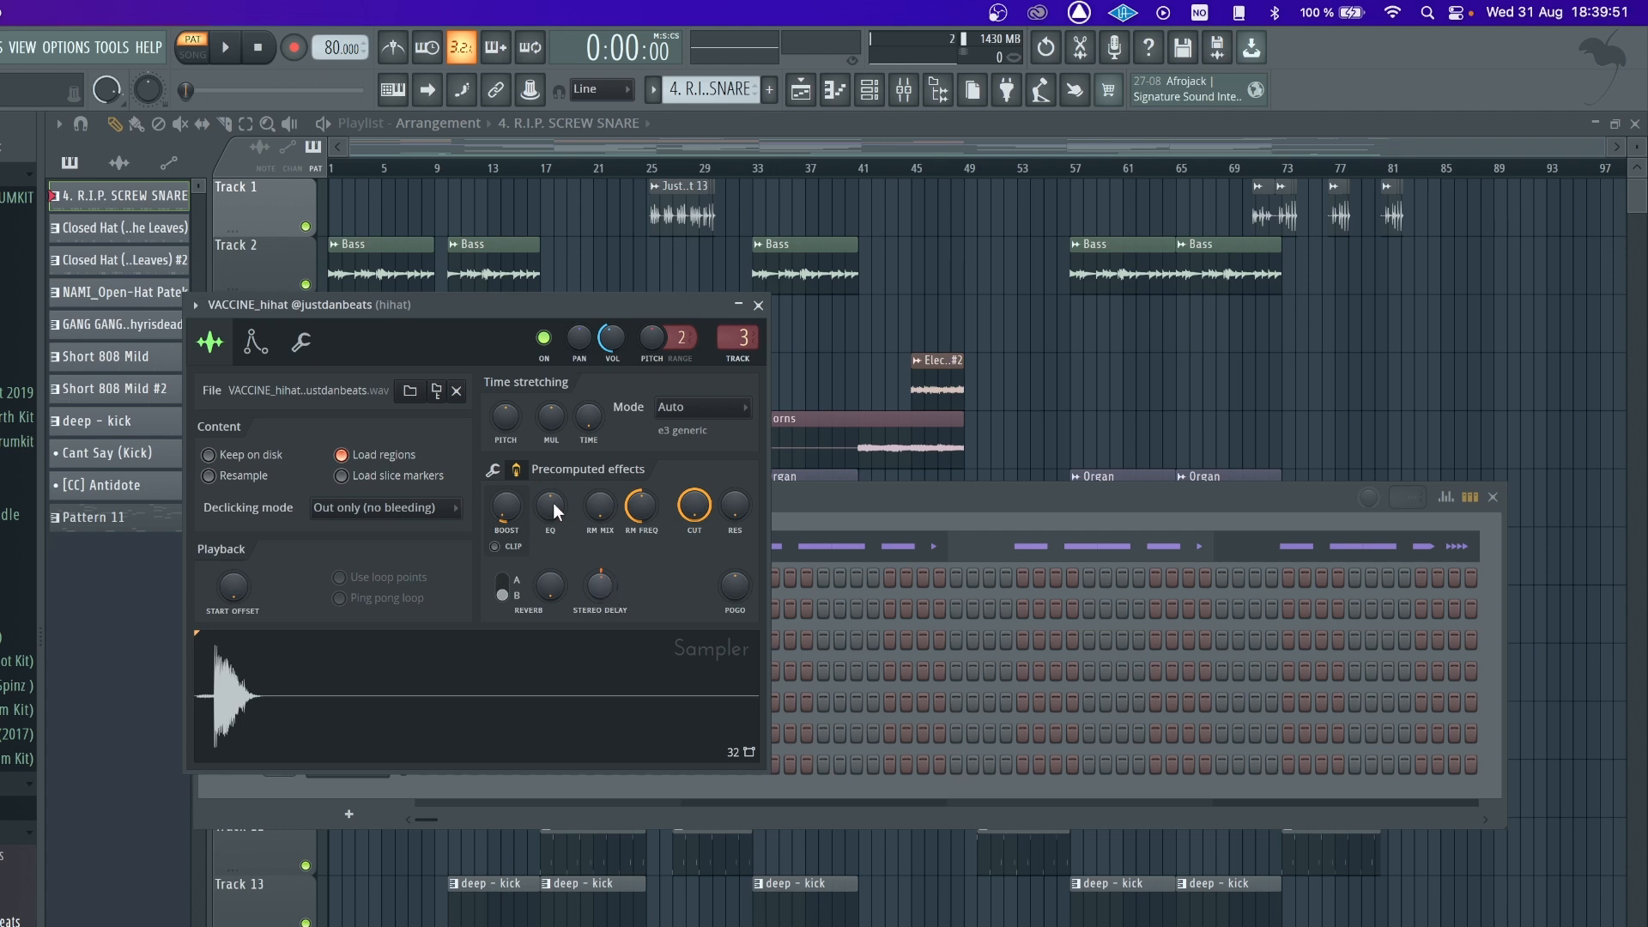
pyautogui.click(494, 471)
pyautogui.click(516, 469)
pyautogui.click(494, 471)
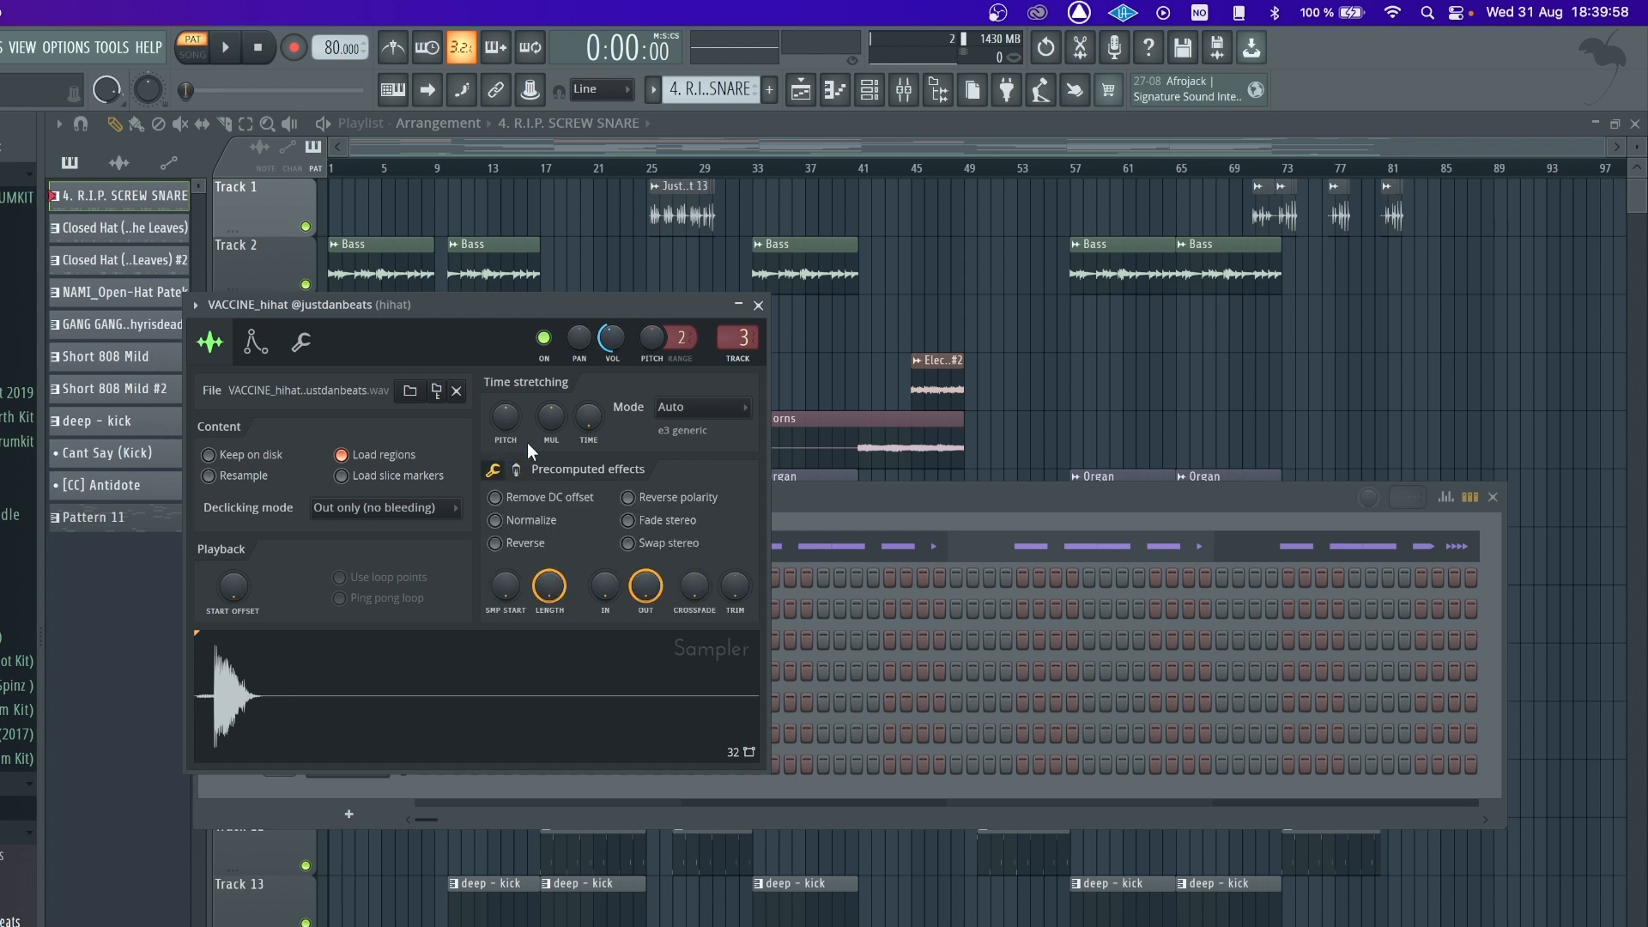
pyautogui.click(757, 305)
# - Switch to the Closed Hat (Blood On The Leaves) pattern, play its hi-hats in the VACCINE_hihat piano roll, and close the piano roll
pyautogui.moveTo(711, 89); pyautogui.dragTo(711, 82)
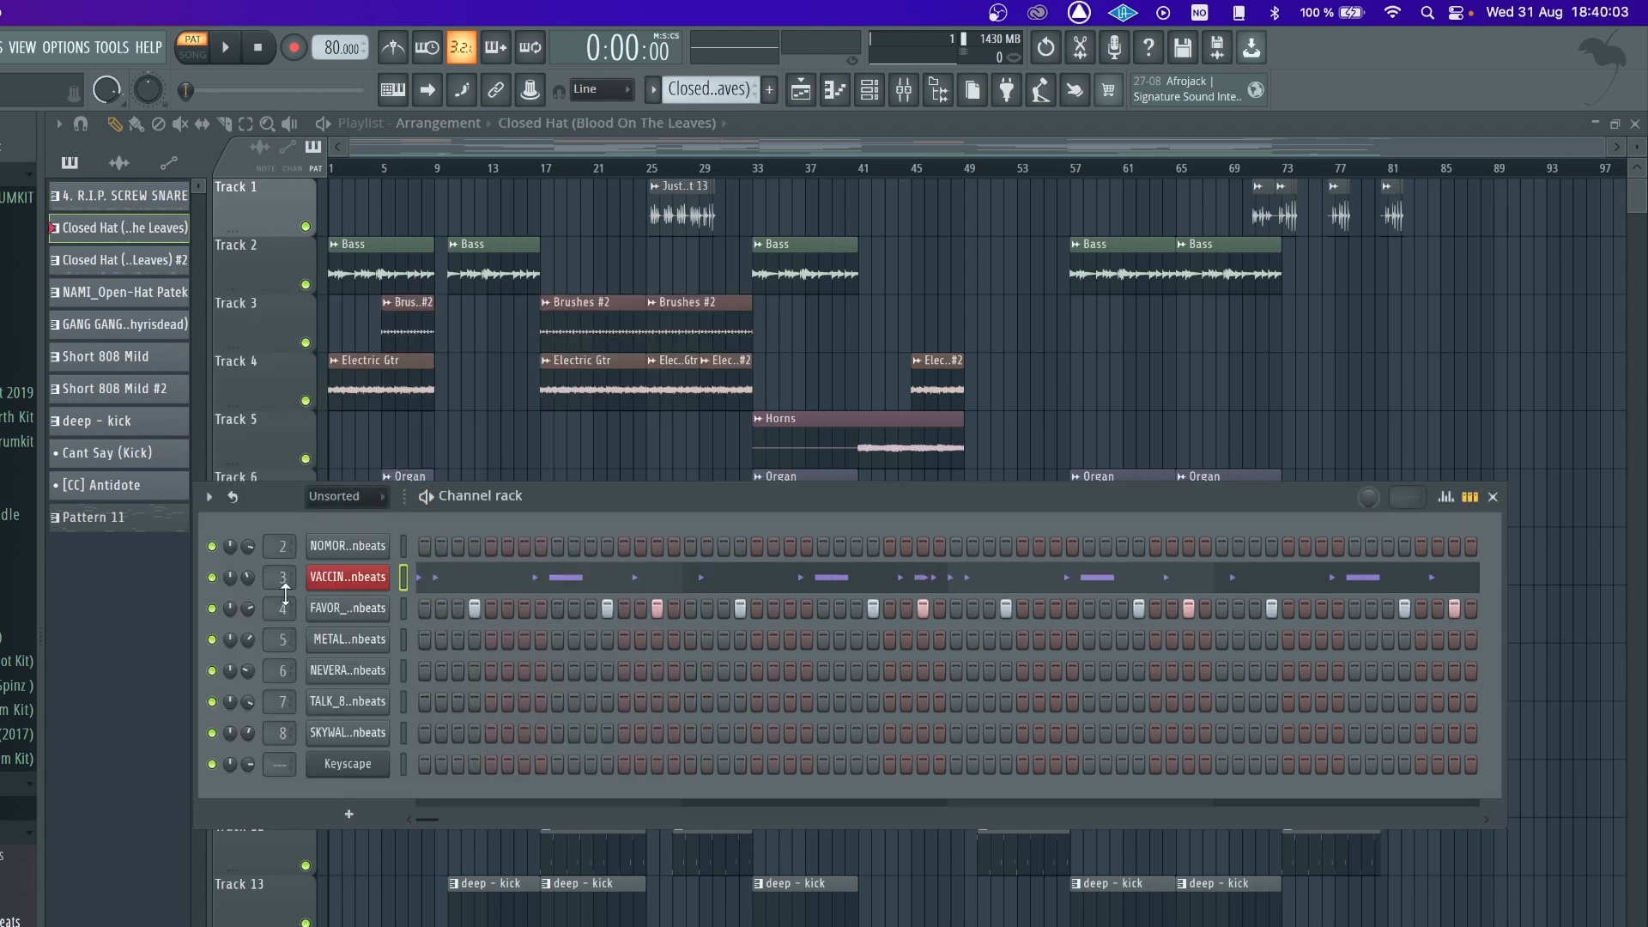
pyautogui.click(450, 580)
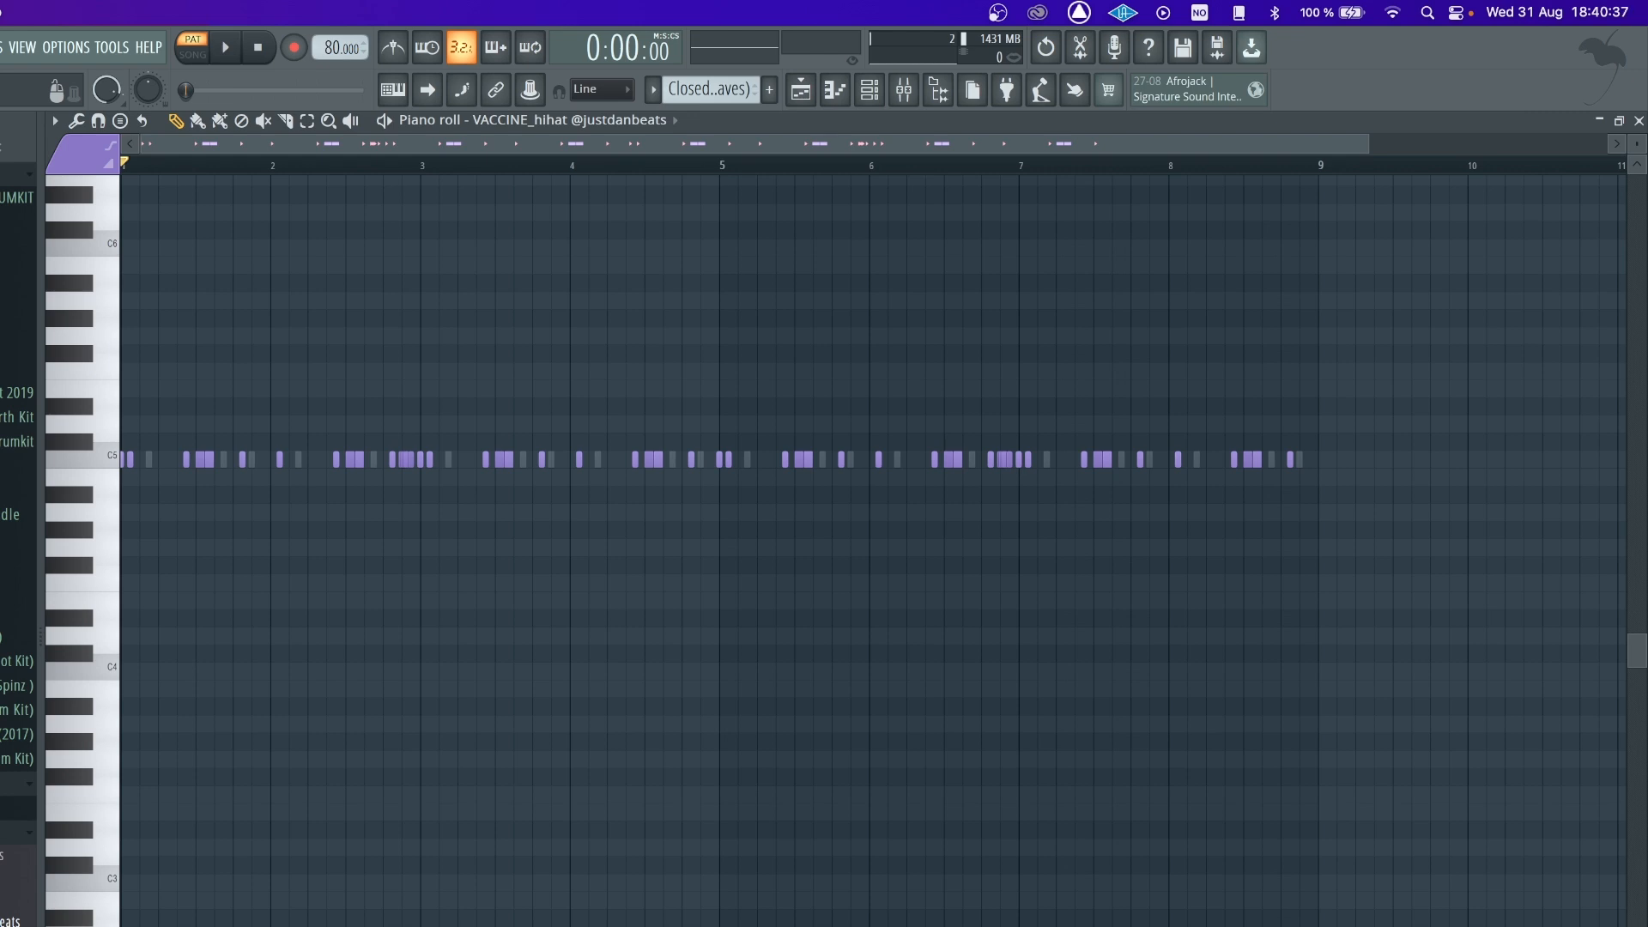
pyautogui.scroll(-2, 288, 160)
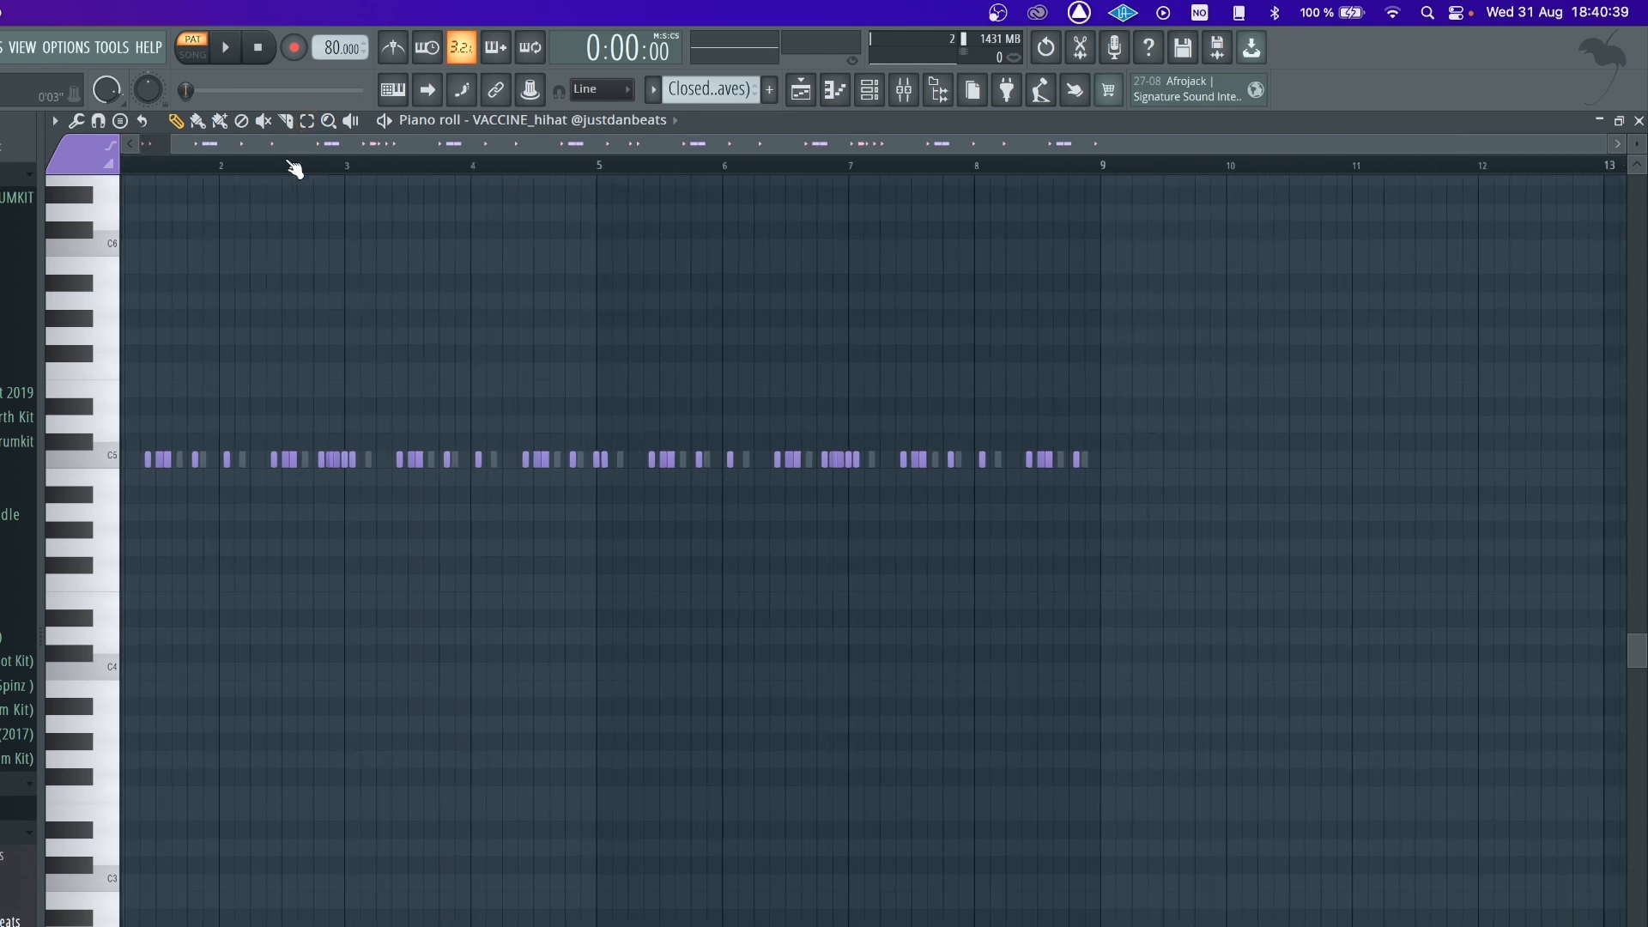
pyautogui.hscroll(-1, 296, 146)
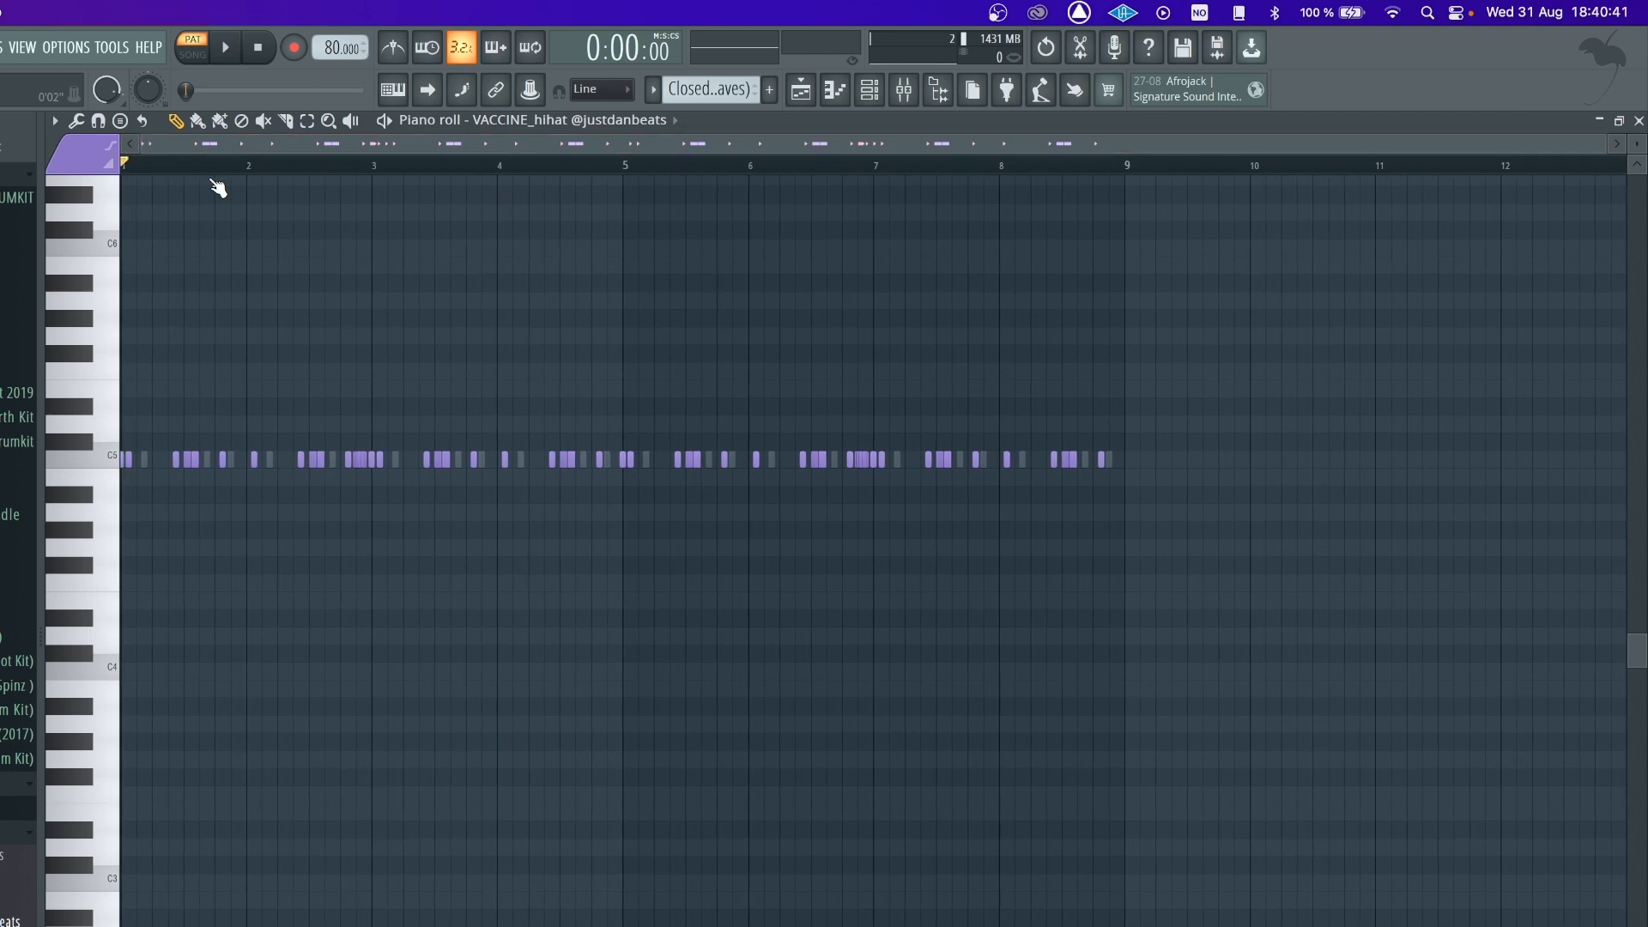
pyautogui.scroll(2, 412, 361)
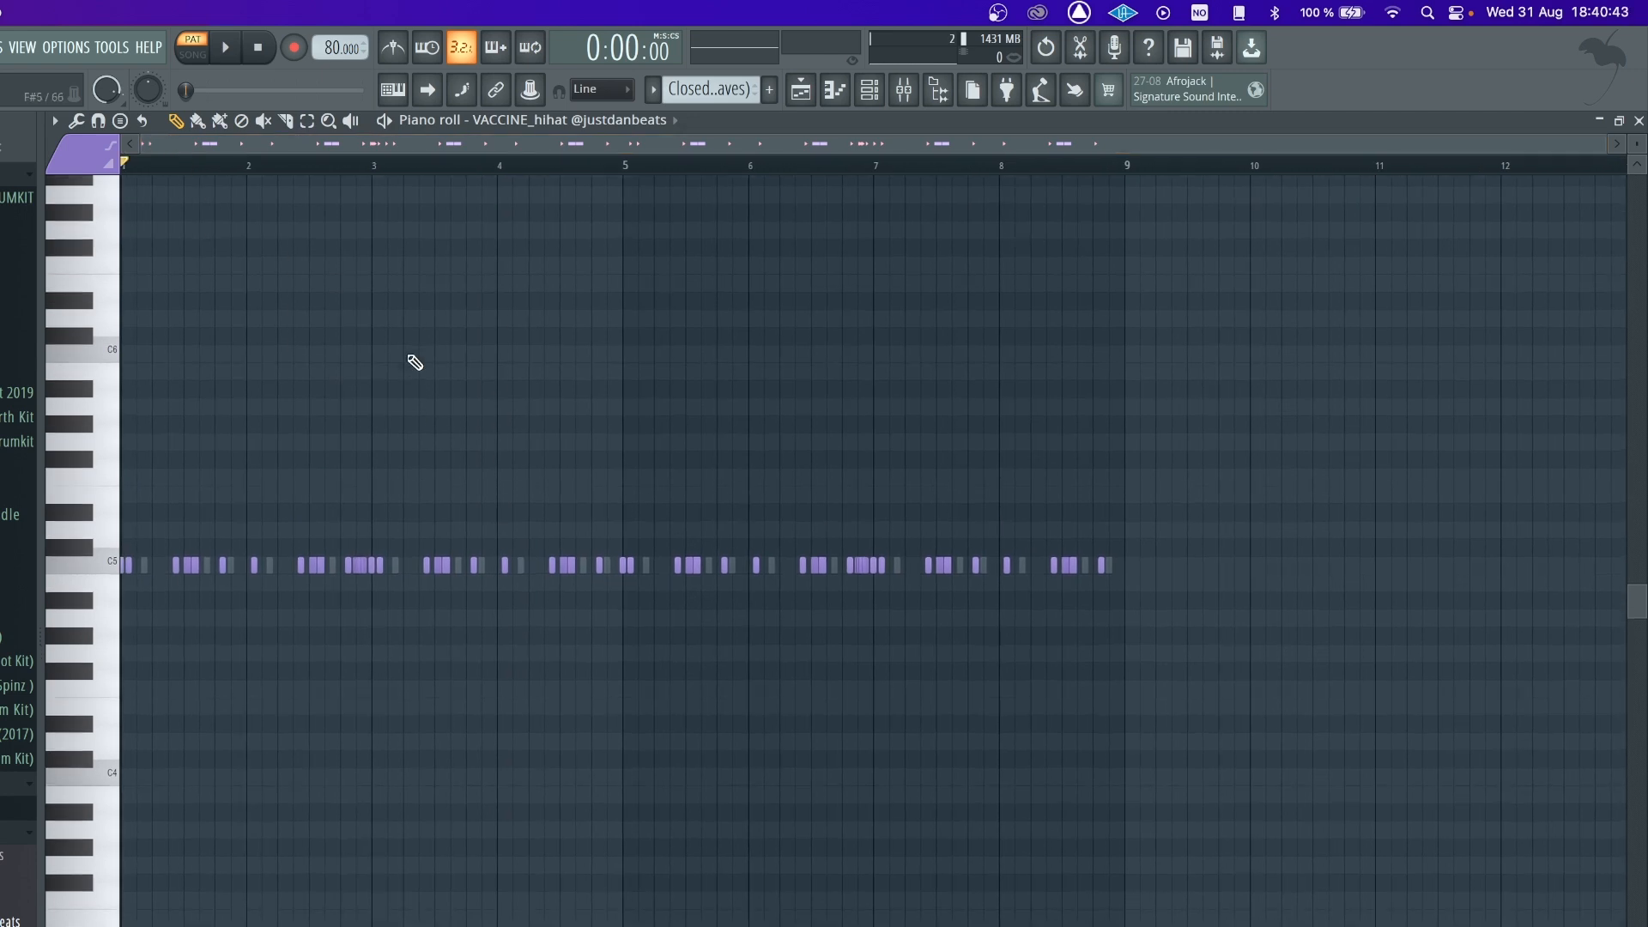
pyautogui.press('space')
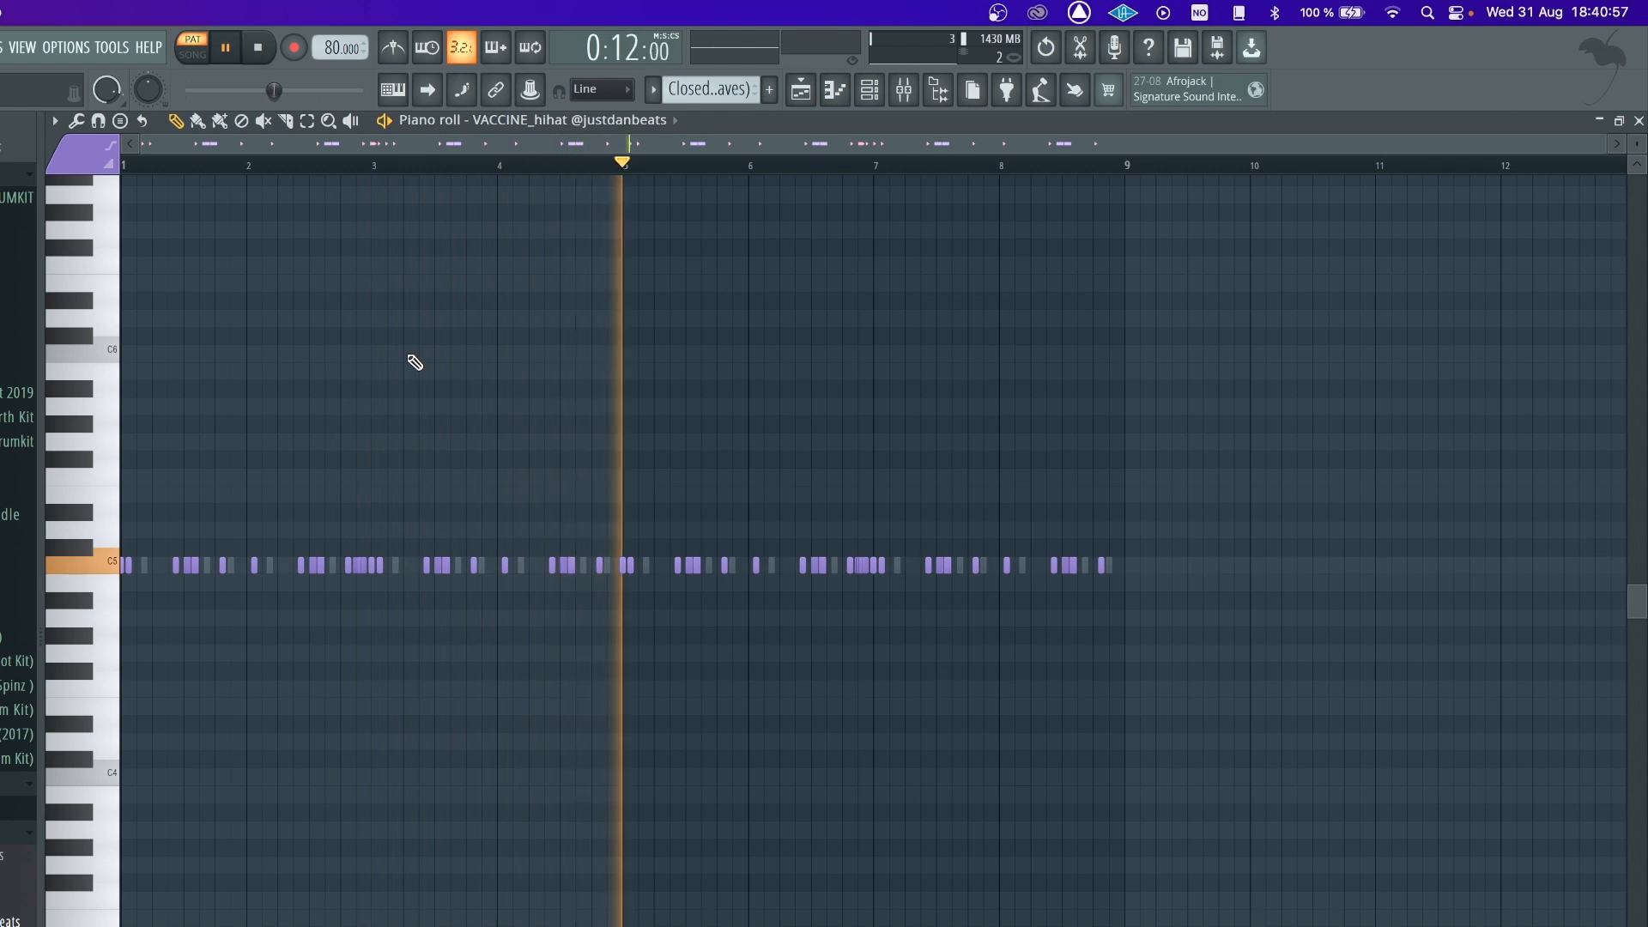
pyautogui.press('space')
pyautogui.press('F11')
pyautogui.press('F11')
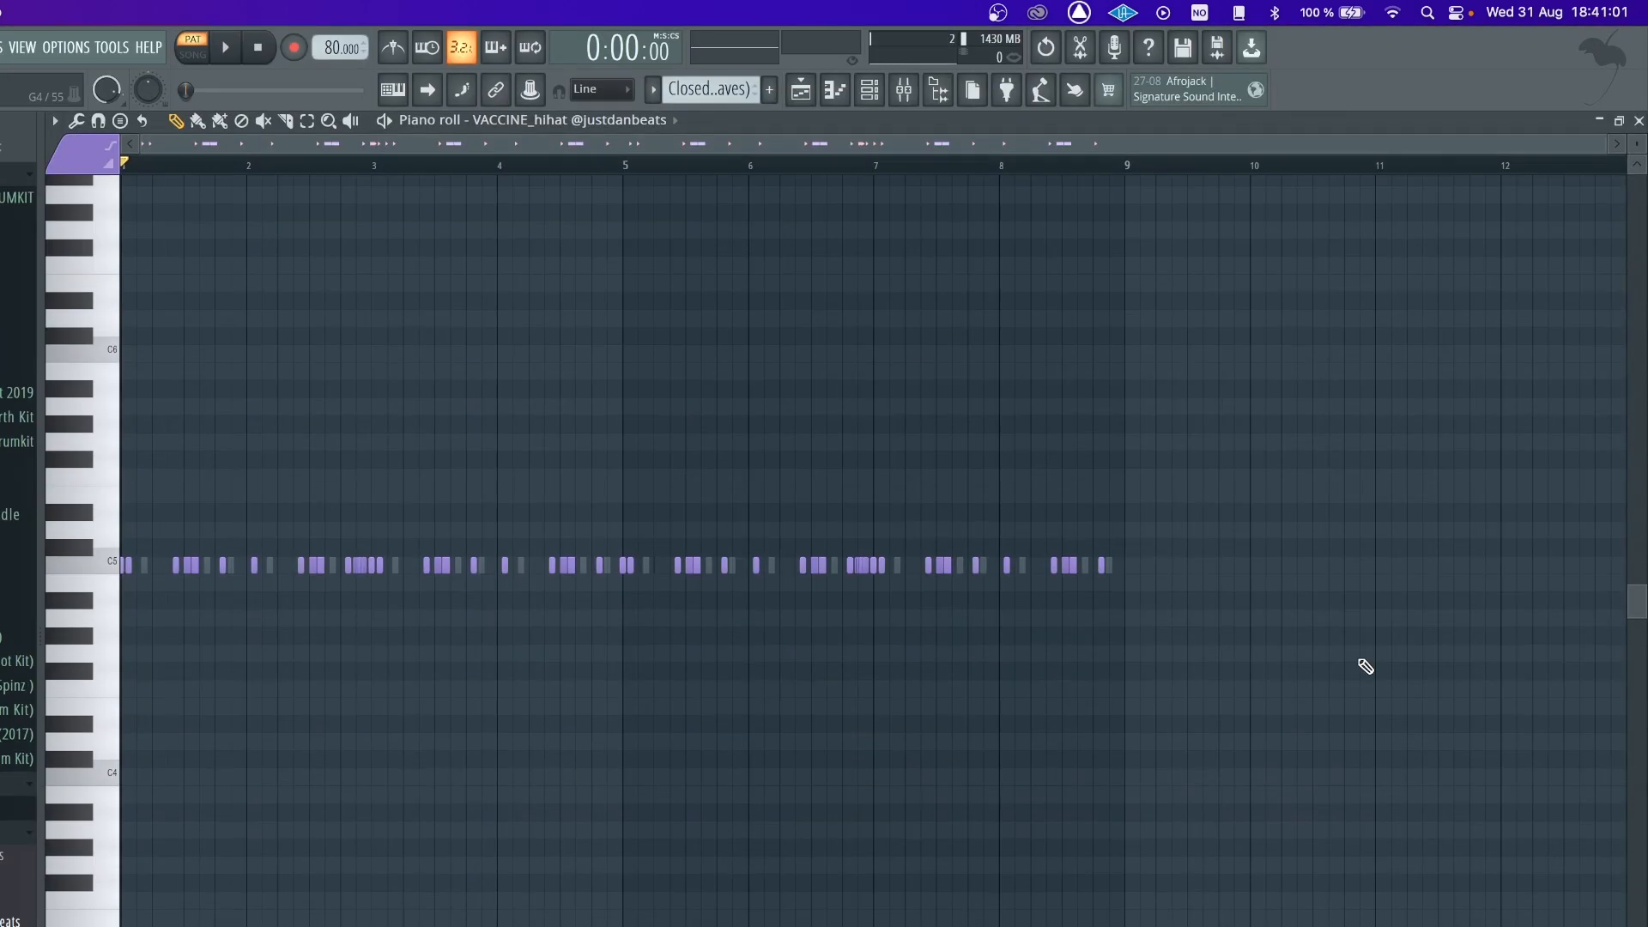
pyautogui.press('F11')
pyautogui.press('F11')
pyautogui.click(1637, 122)
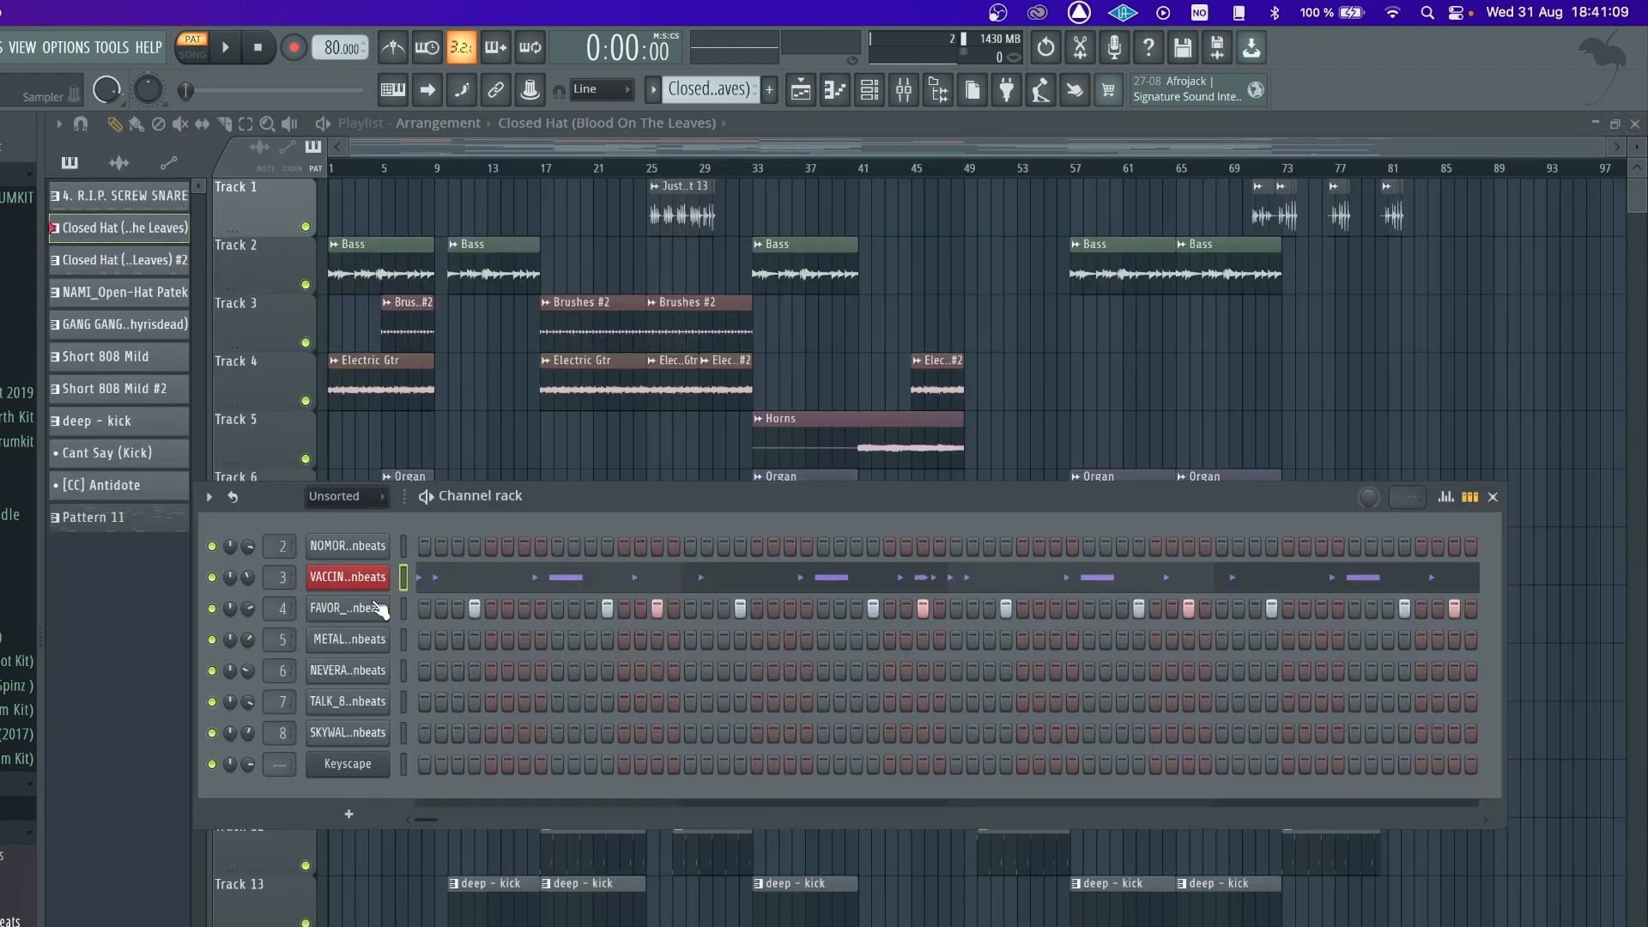
# - Inspect the FAVOR_hihat sampler's waveform, fade-out and both sets of precomputed effects, and close the sampler
pyautogui.click(378, 608)
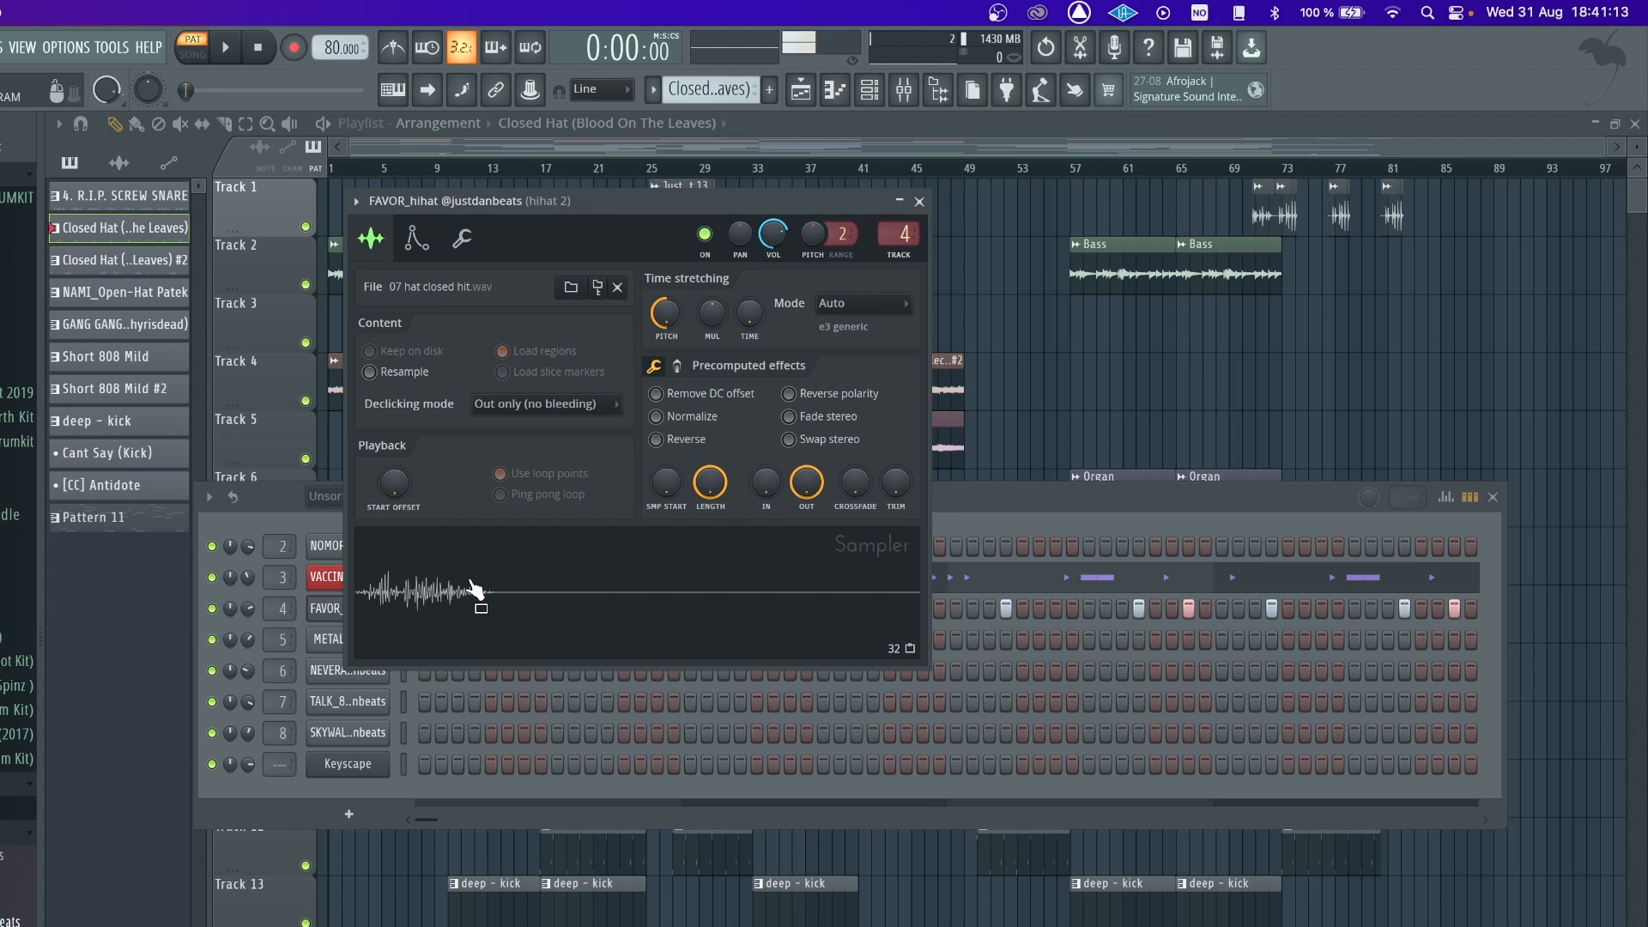
pyautogui.moveTo(805, 487)
pyautogui.mouseDown()
pyautogui.moveTo(805, 583)
pyautogui.moveTo(805, 486)
pyautogui.mouseUp()
pyautogui.click(789, 586)
pyautogui.click(677, 366)
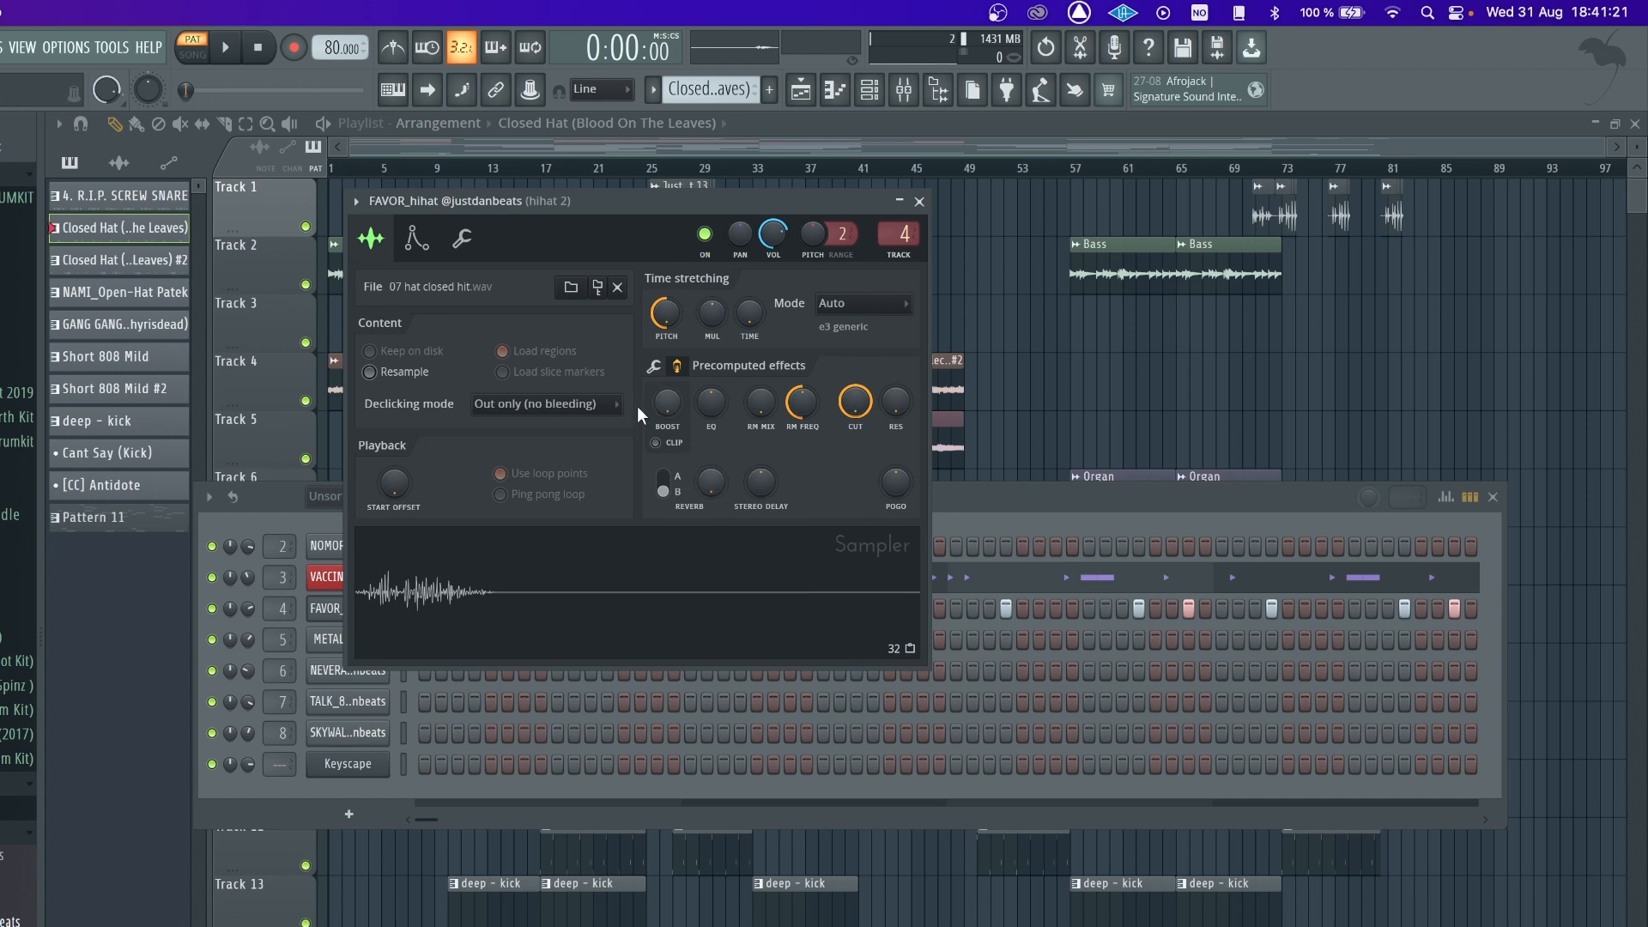
pyautogui.click(674, 368)
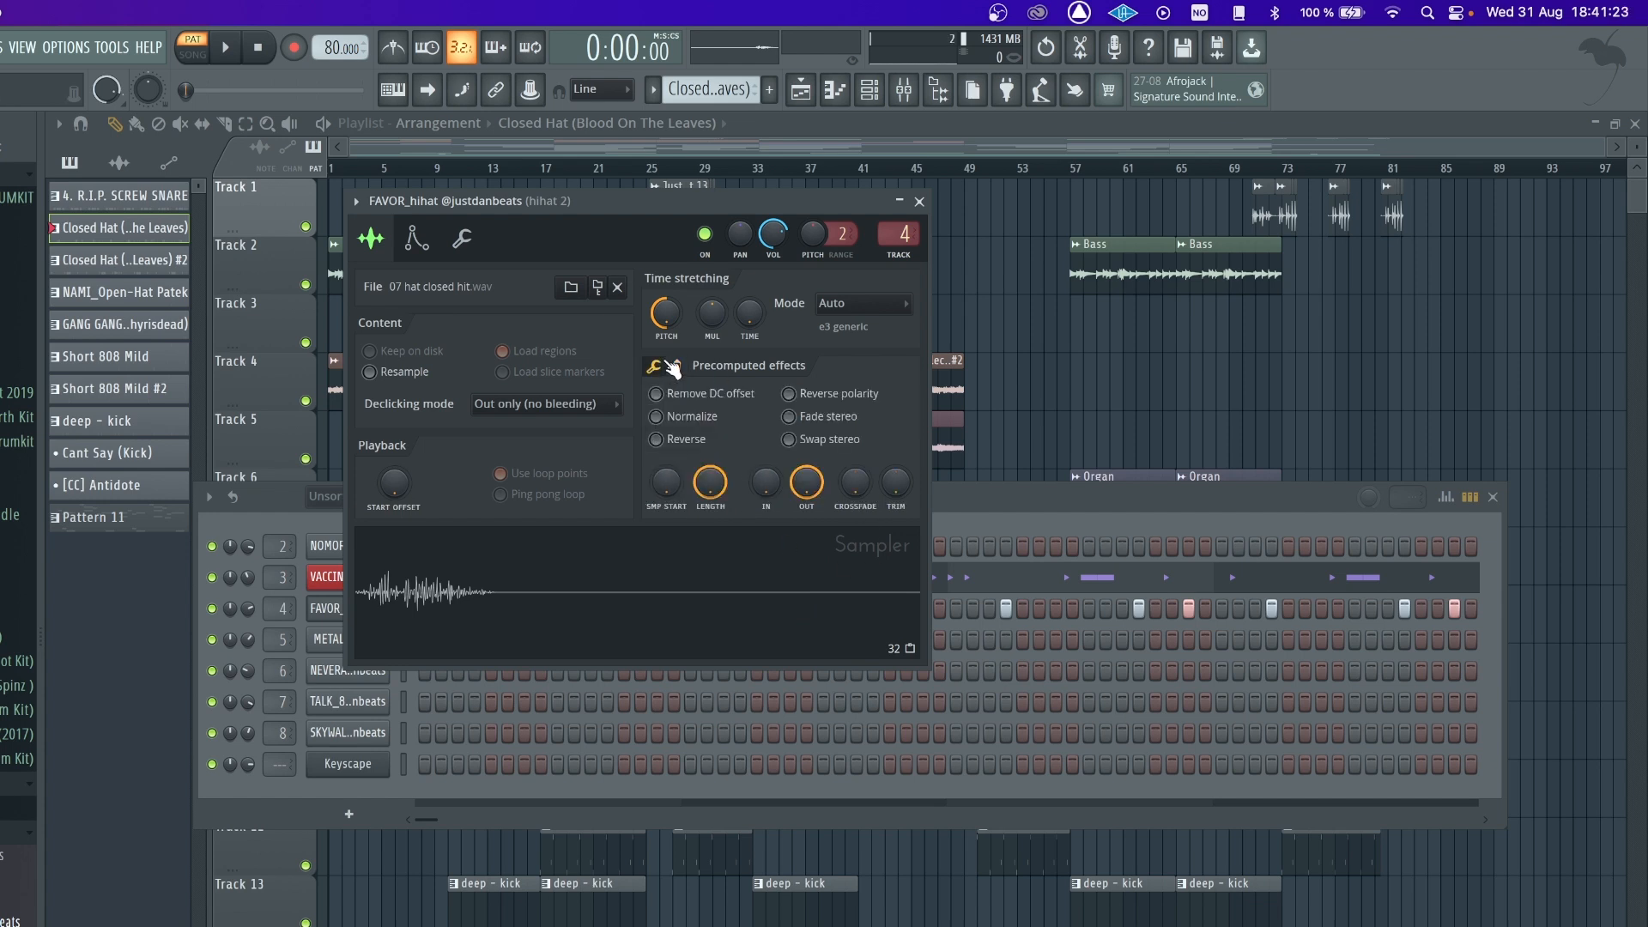
pyautogui.click(920, 201)
pyautogui.click(355, 605)
pyautogui.click(919, 201)
pyautogui.rightClick(364, 606)
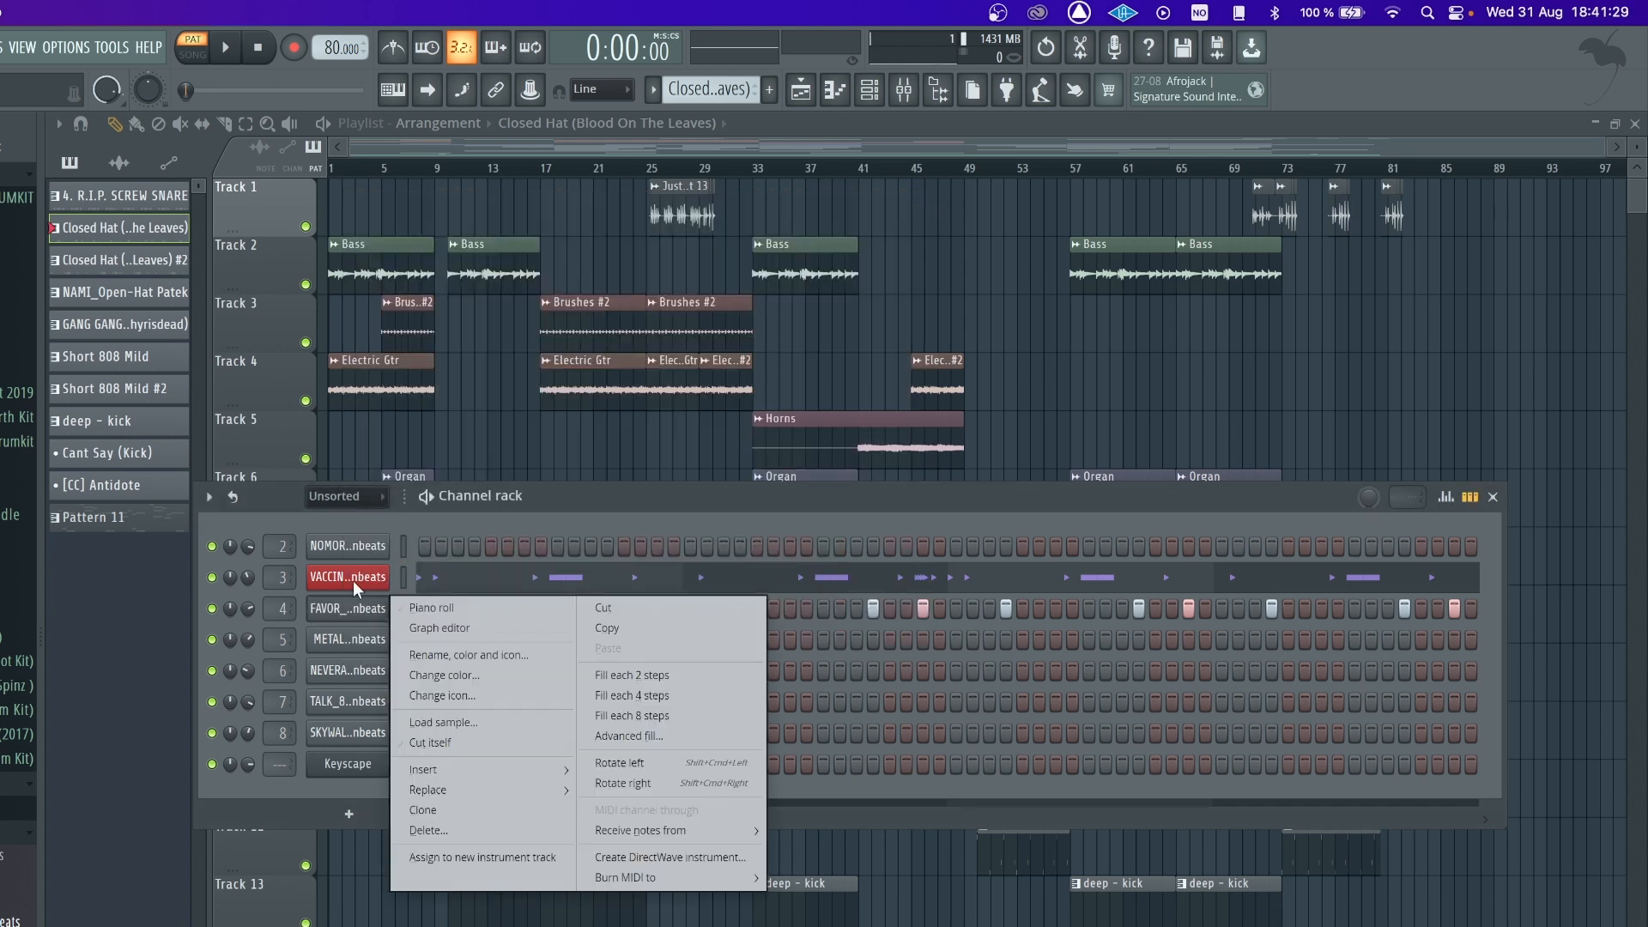
pyautogui.click(353, 580)
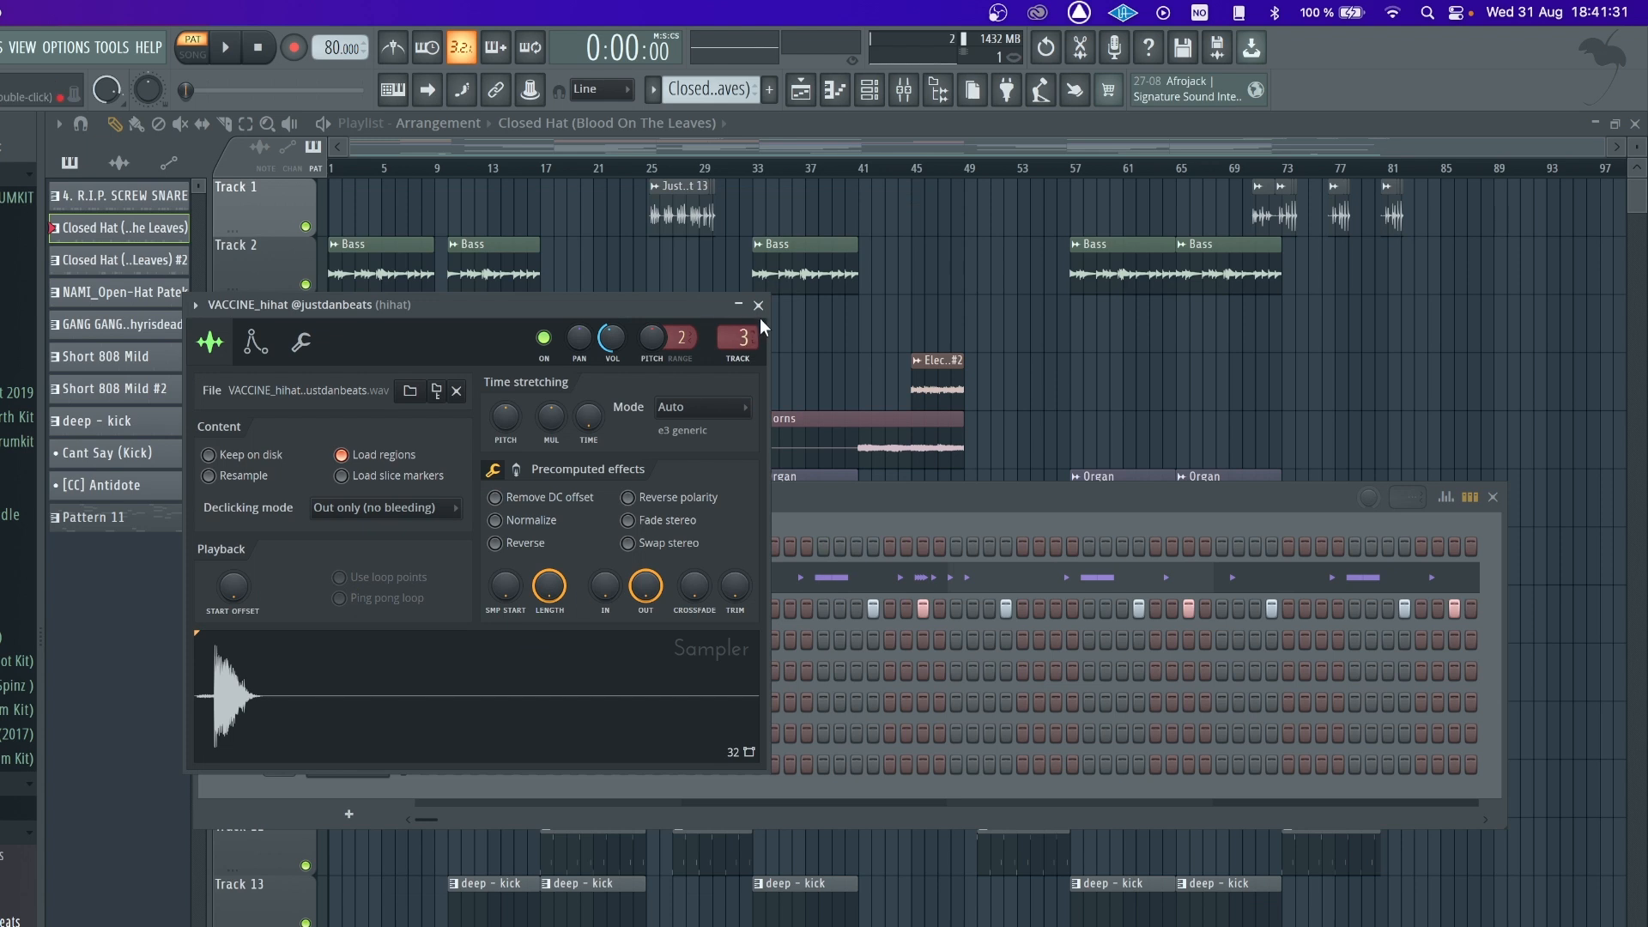
pyautogui.click(758, 305)
pyautogui.rightClick(348, 590)
pyautogui.click(353, 609)
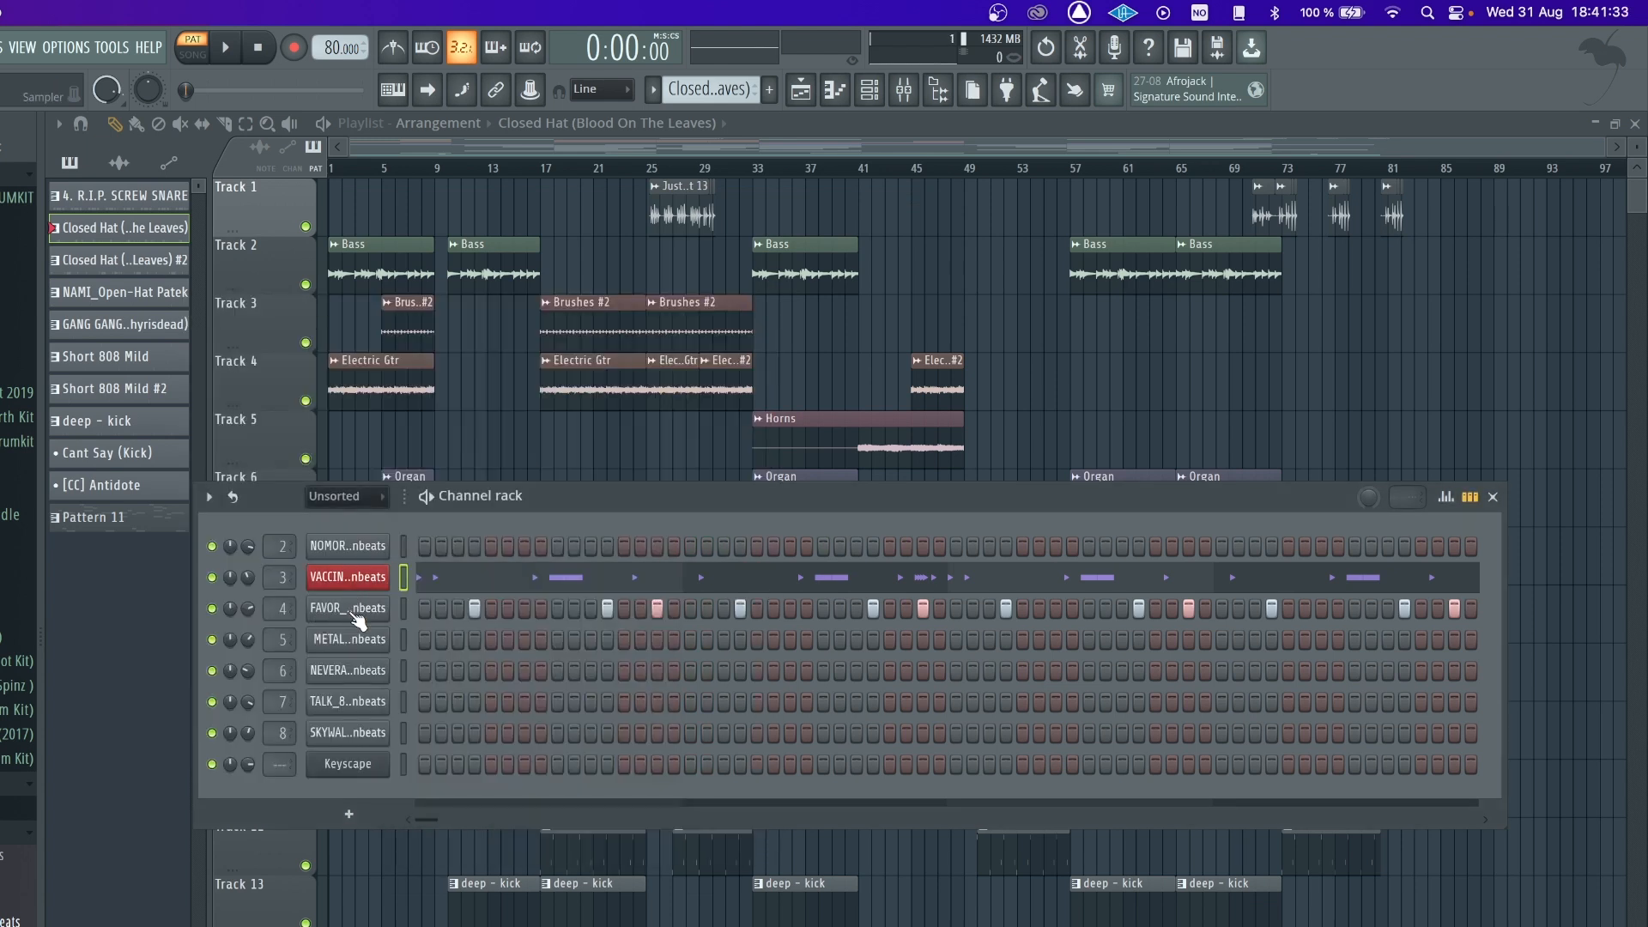
pyautogui.rightClick(349, 611)
pyautogui.click(205, 585)
# - Play the hi-hat pattern in the FAVOR_hihat piano roll, stop playback and close the piano roll
pyautogui.rightClick(314, 601)
pyautogui.click(481, 610)
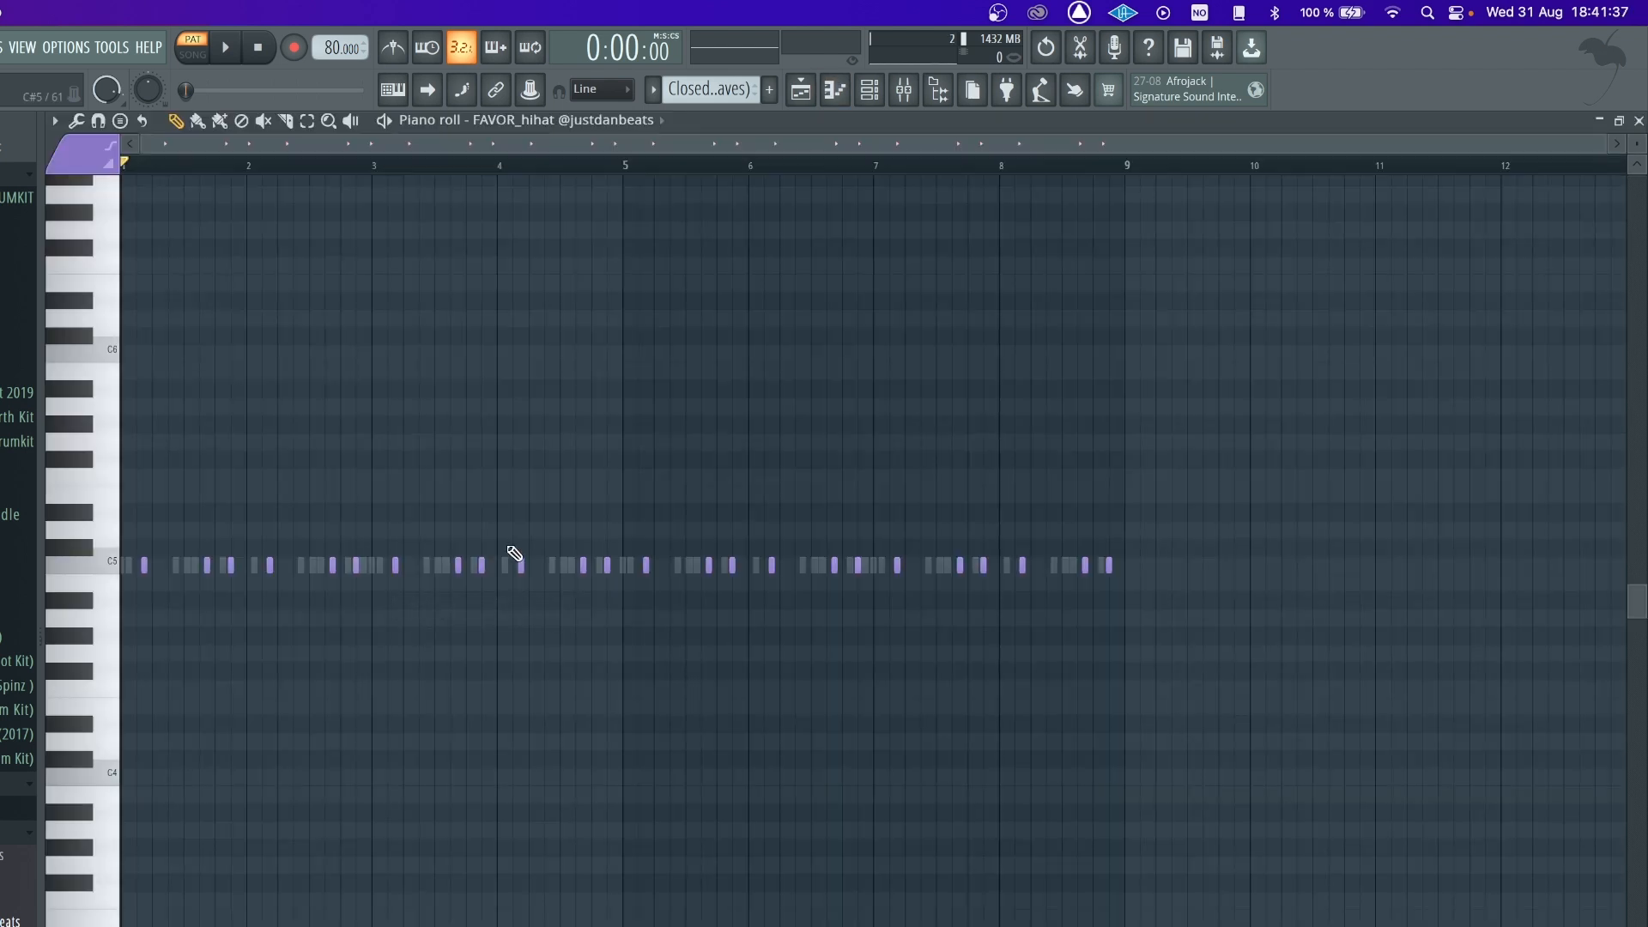
pyautogui.press('space')
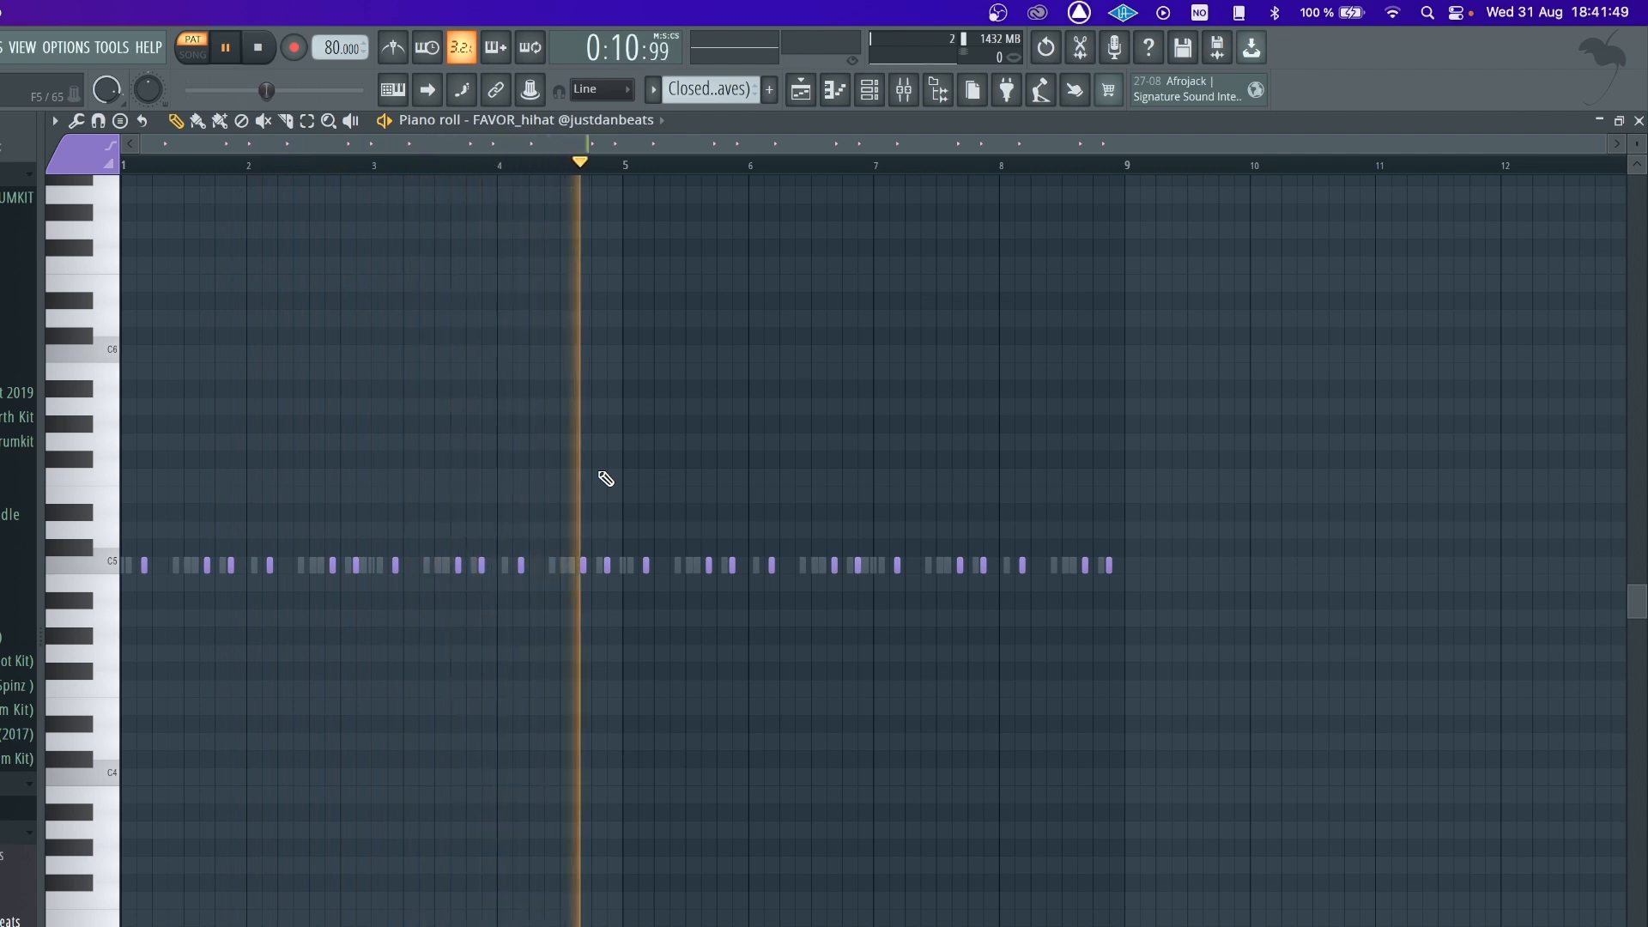
pyautogui.press('space')
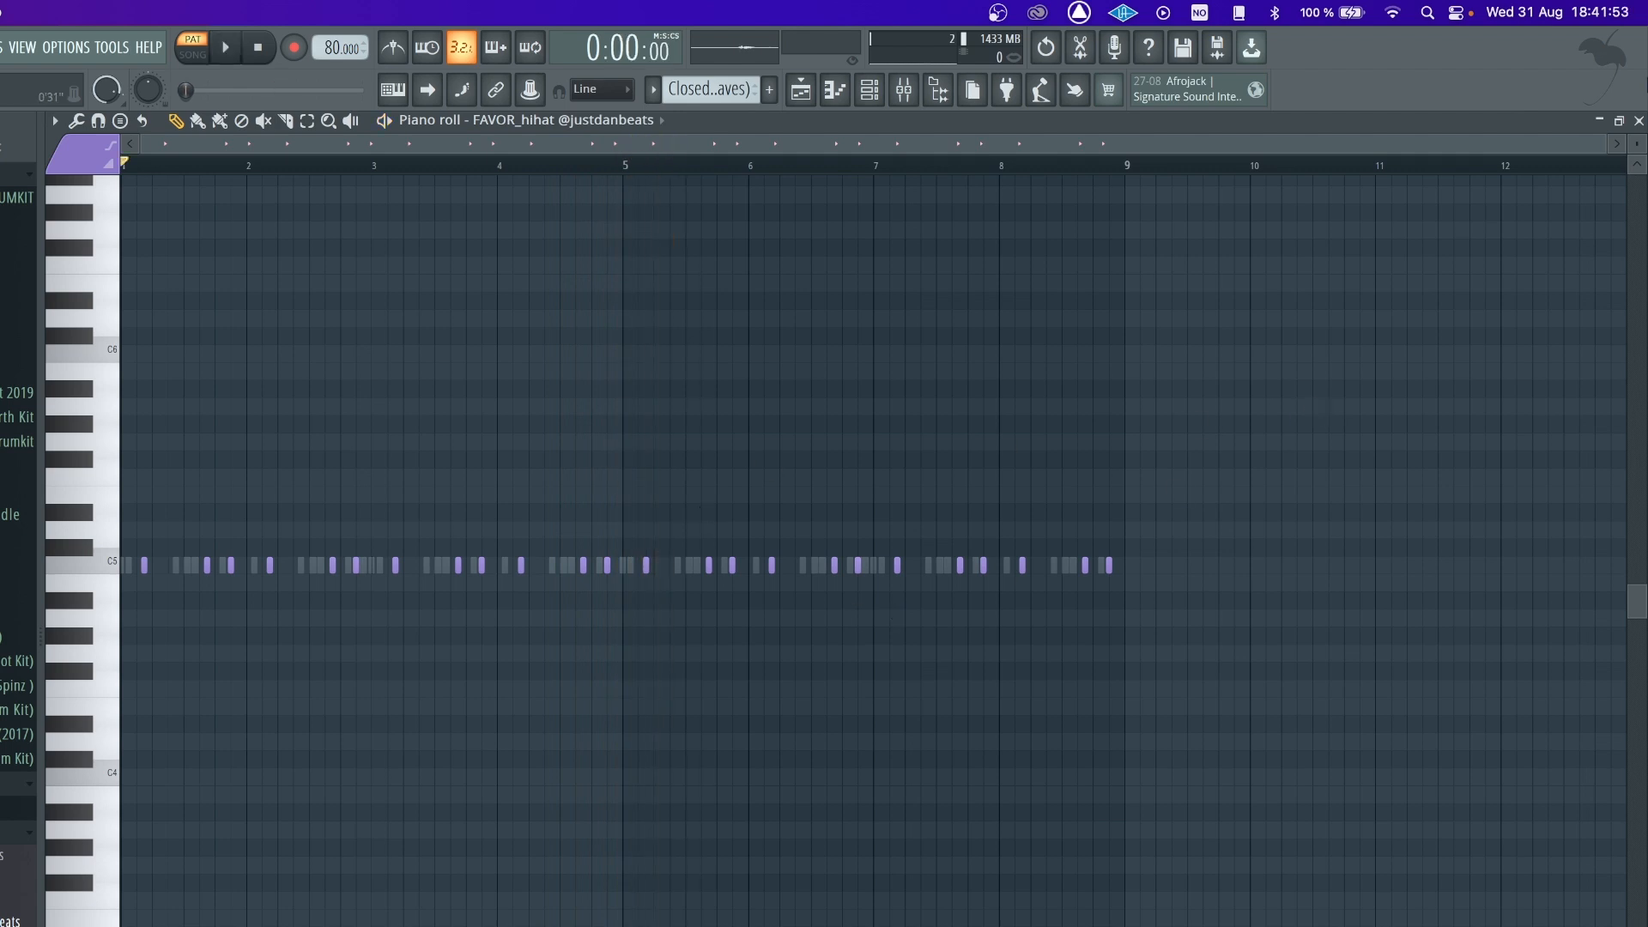
pyautogui.click(1639, 121)
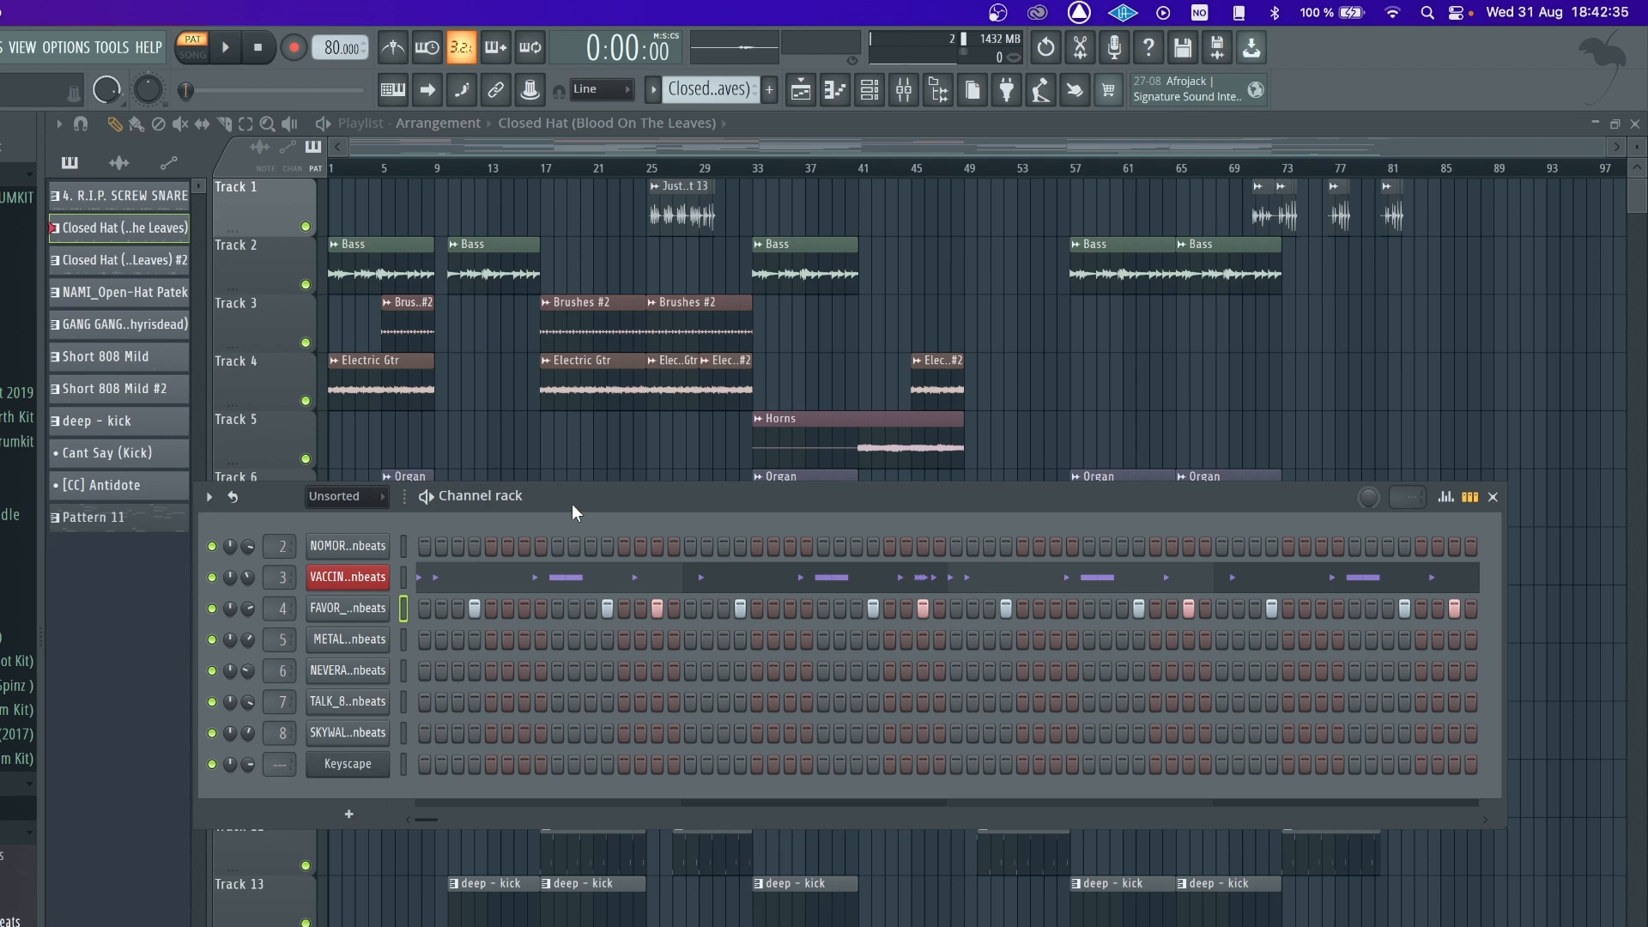
# - Switch to the NAMI_Open-Hat Patek pattern and inspect the METAL_open hat sampler from the channel rack
pyautogui.press('space')
pyautogui.moveTo(705, 88); pyautogui.dragTo(705, 76)
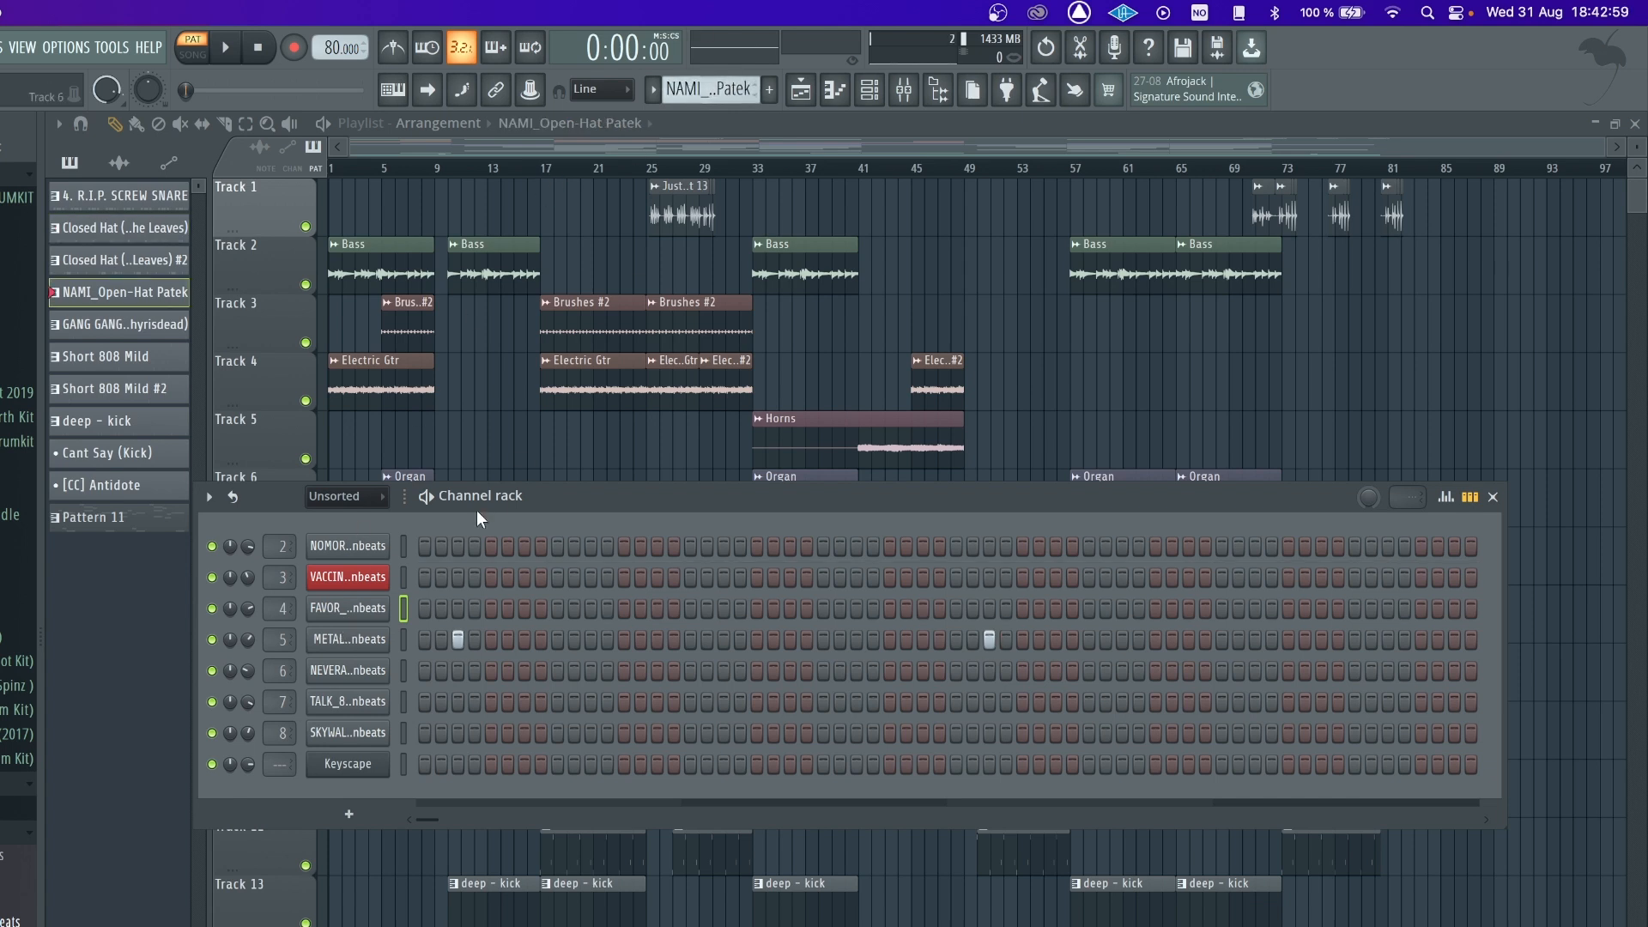
pyautogui.click(352, 642)
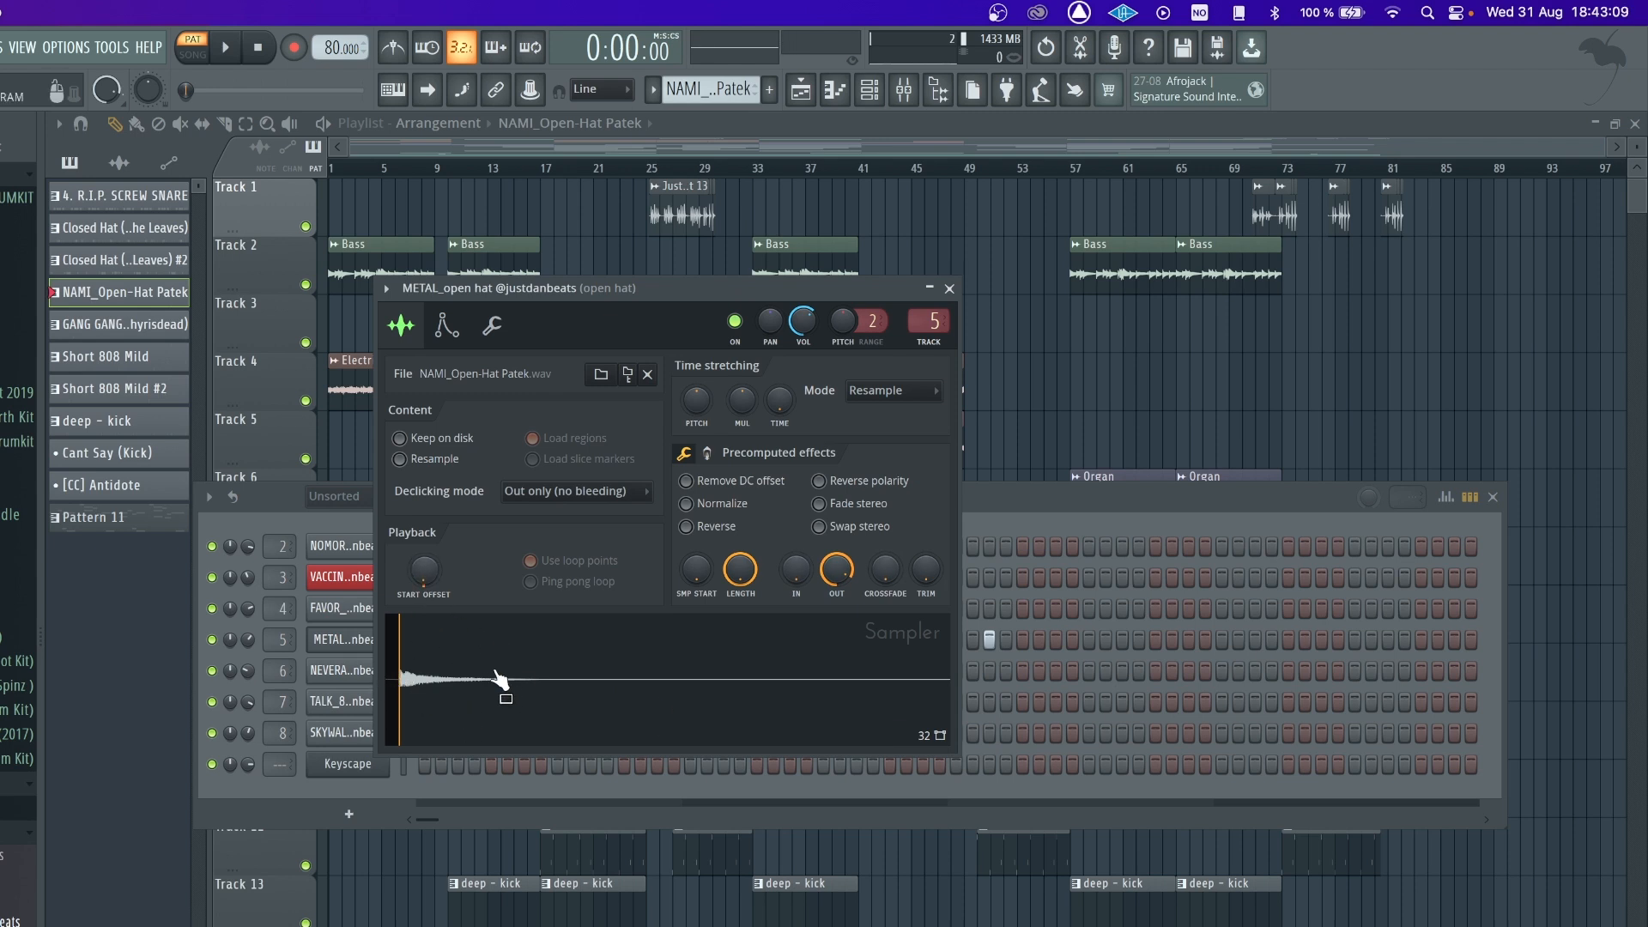
pyautogui.moveTo(400, 680); pyautogui.dragTo(388, 678)
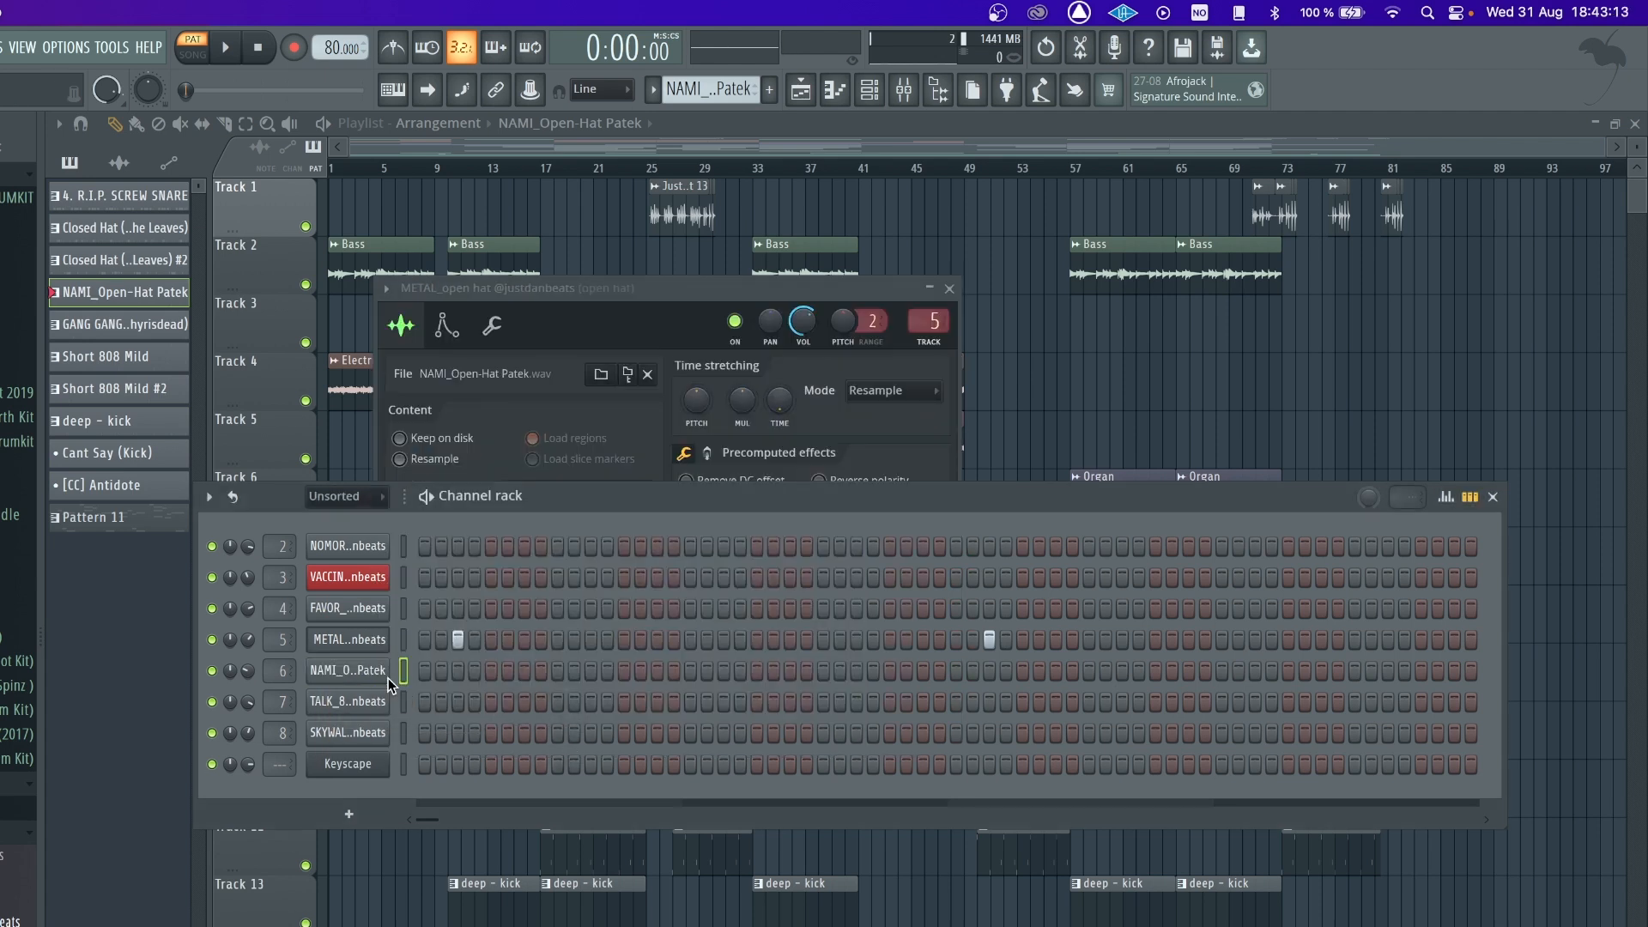
pyautogui.click(374, 671)
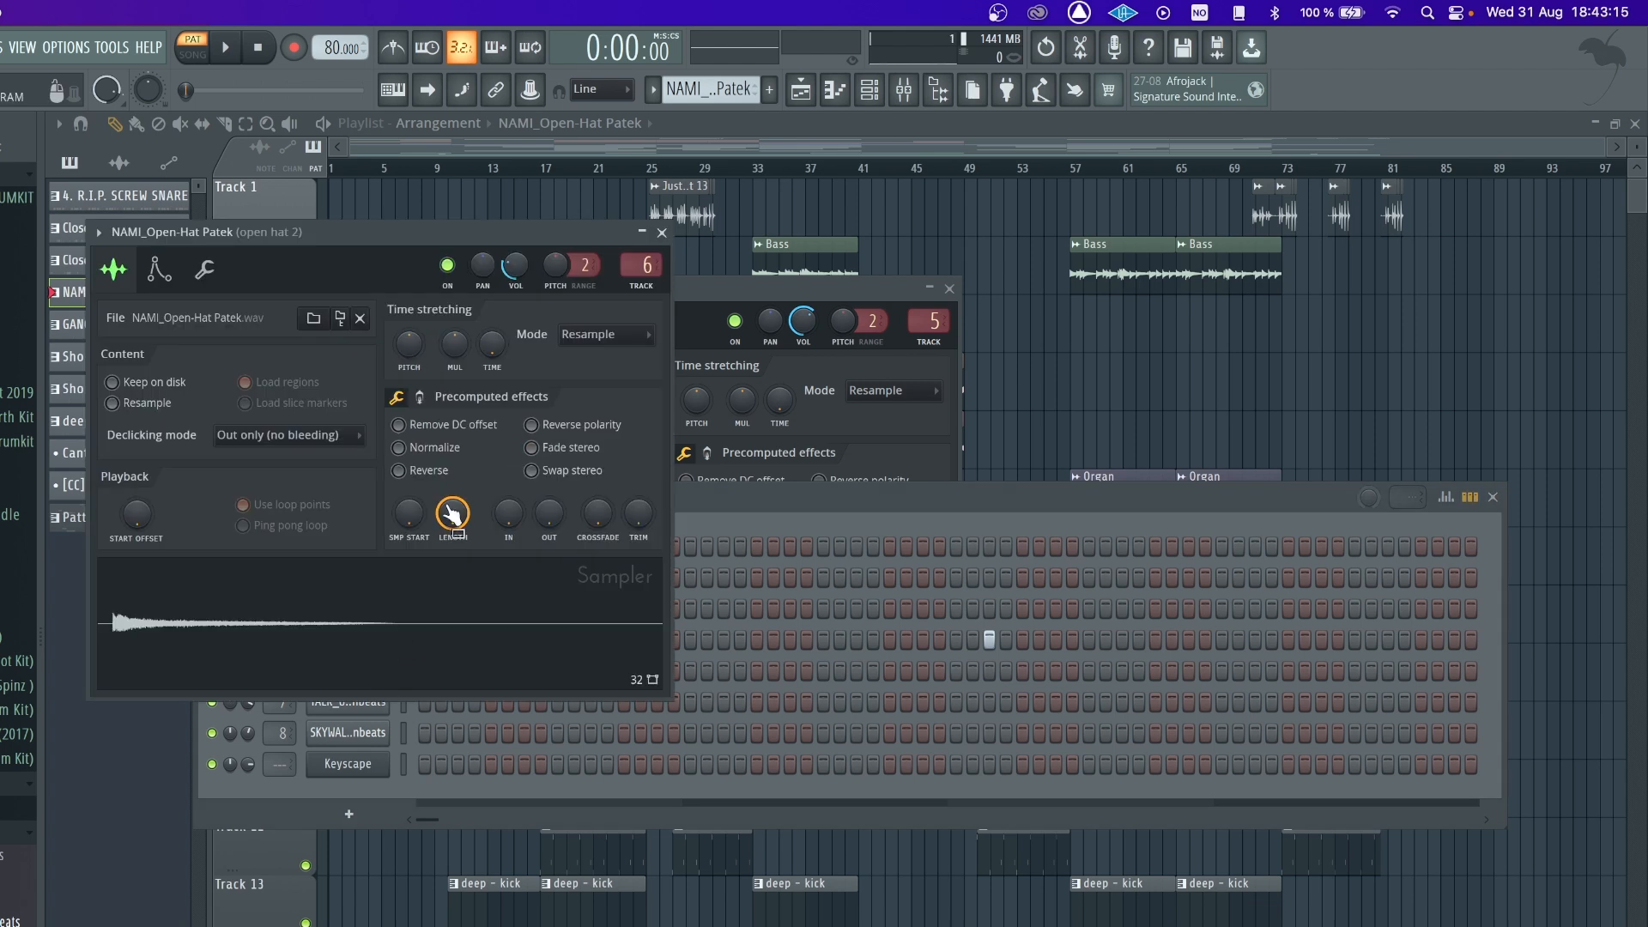
pyautogui.click(664, 233)
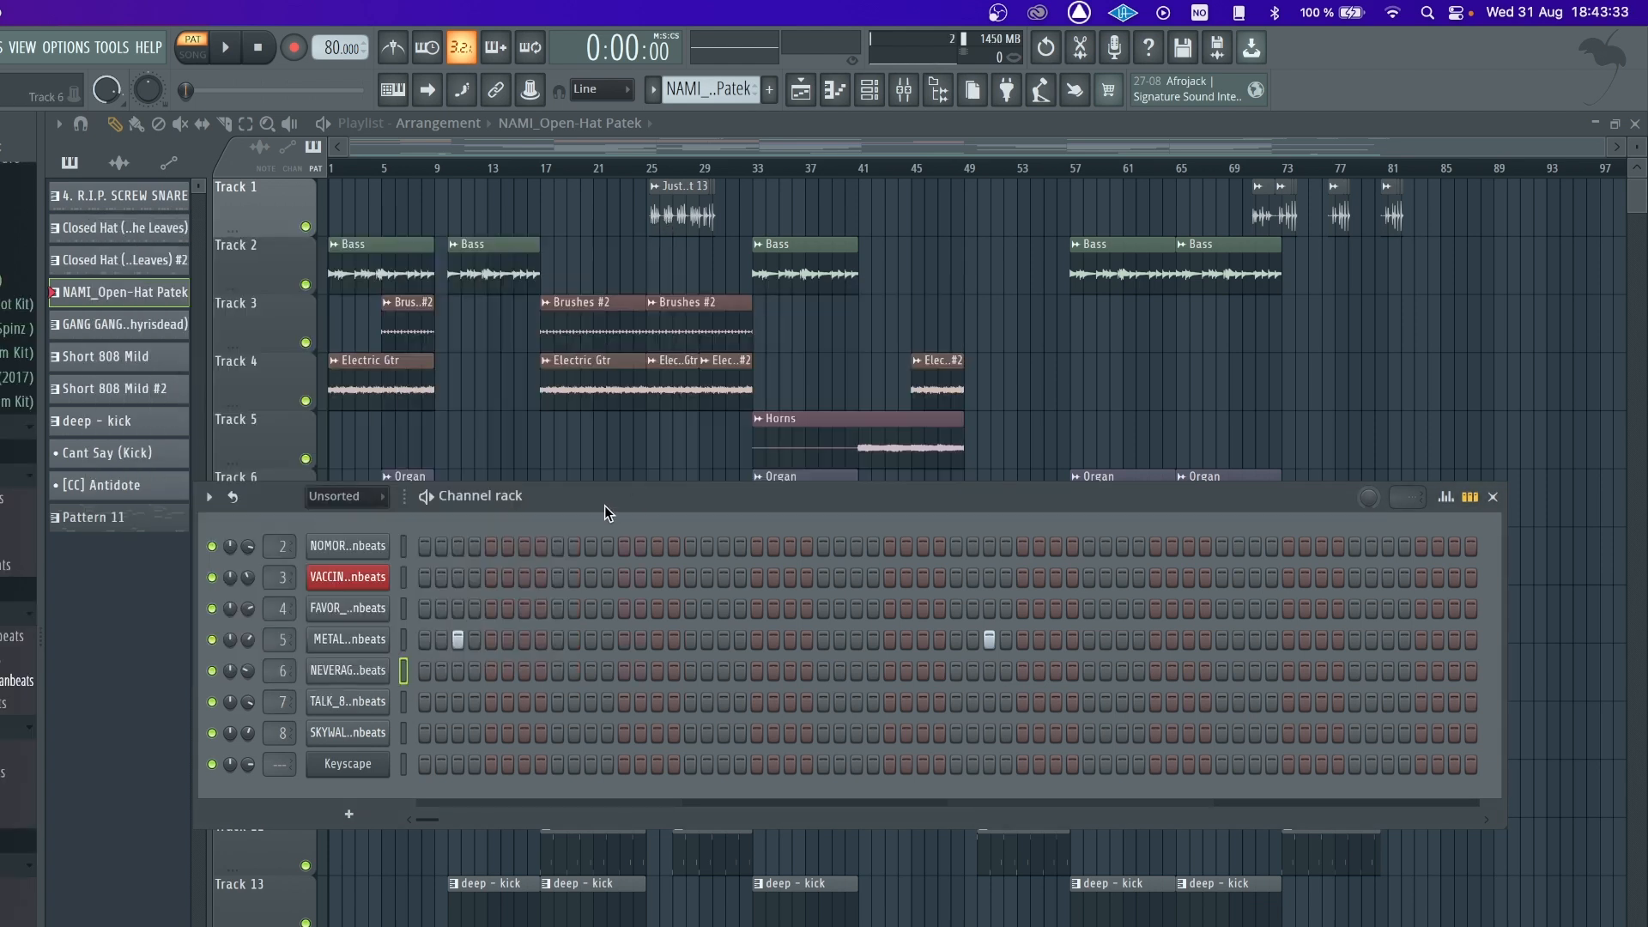
# - Play the open hat pattern in the METAL_open hat piano roll, stop playback and close the piano roll
pyautogui.moveTo(604, 506); pyautogui.dragTo(633, 497)
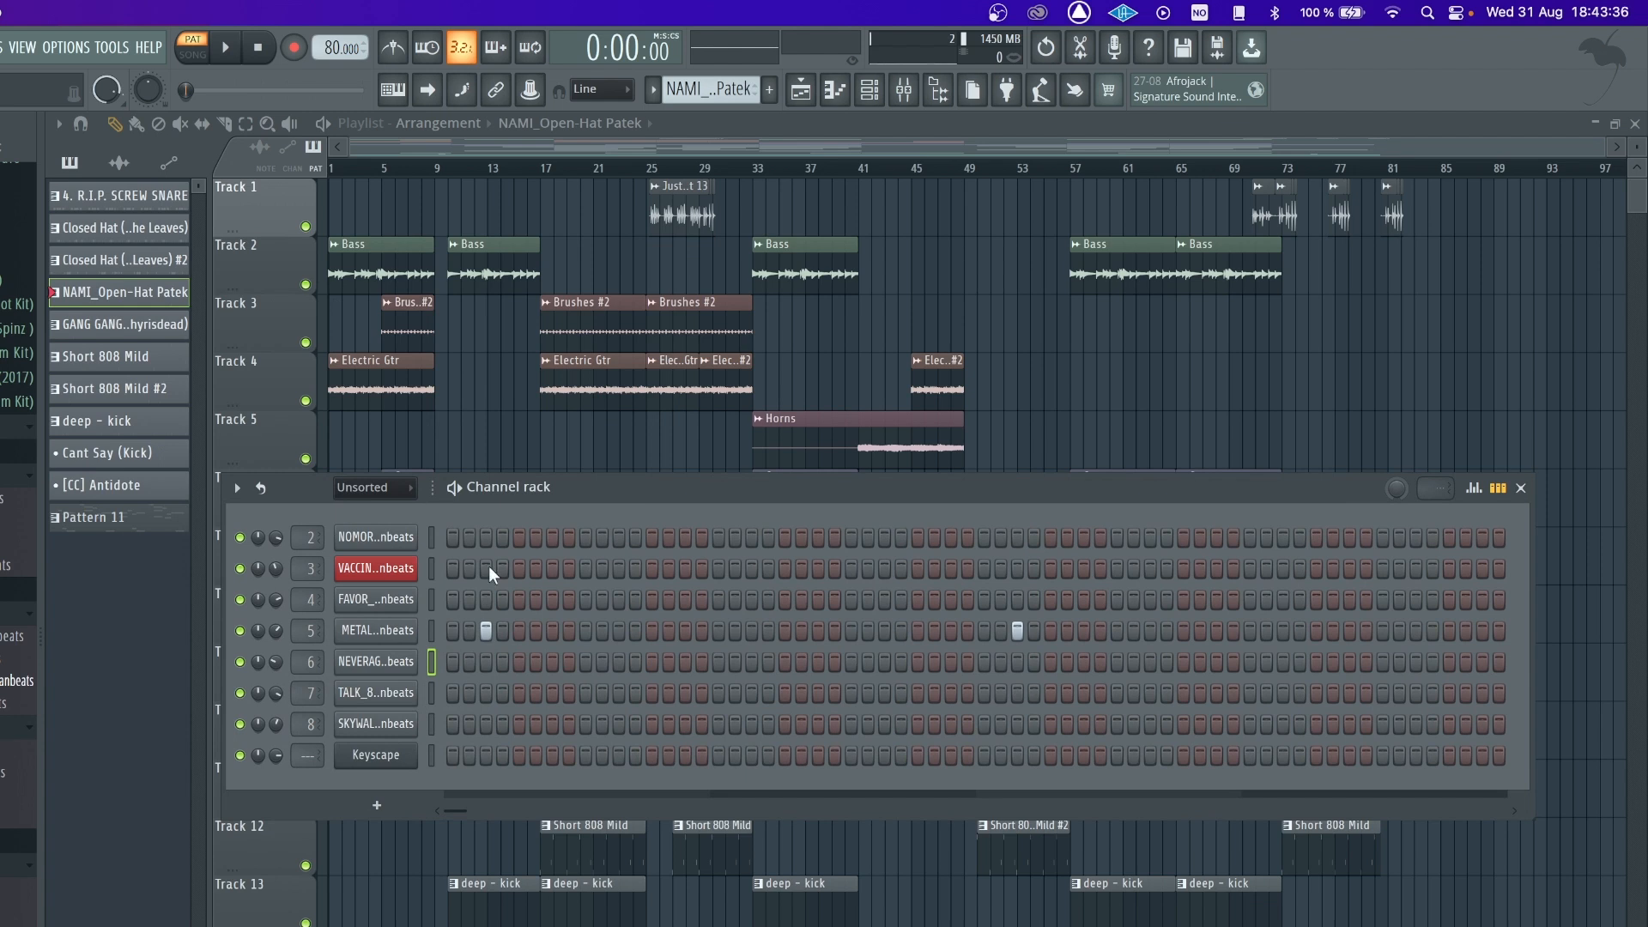
pyautogui.rightClick(396, 627)
pyautogui.click(441, 628)
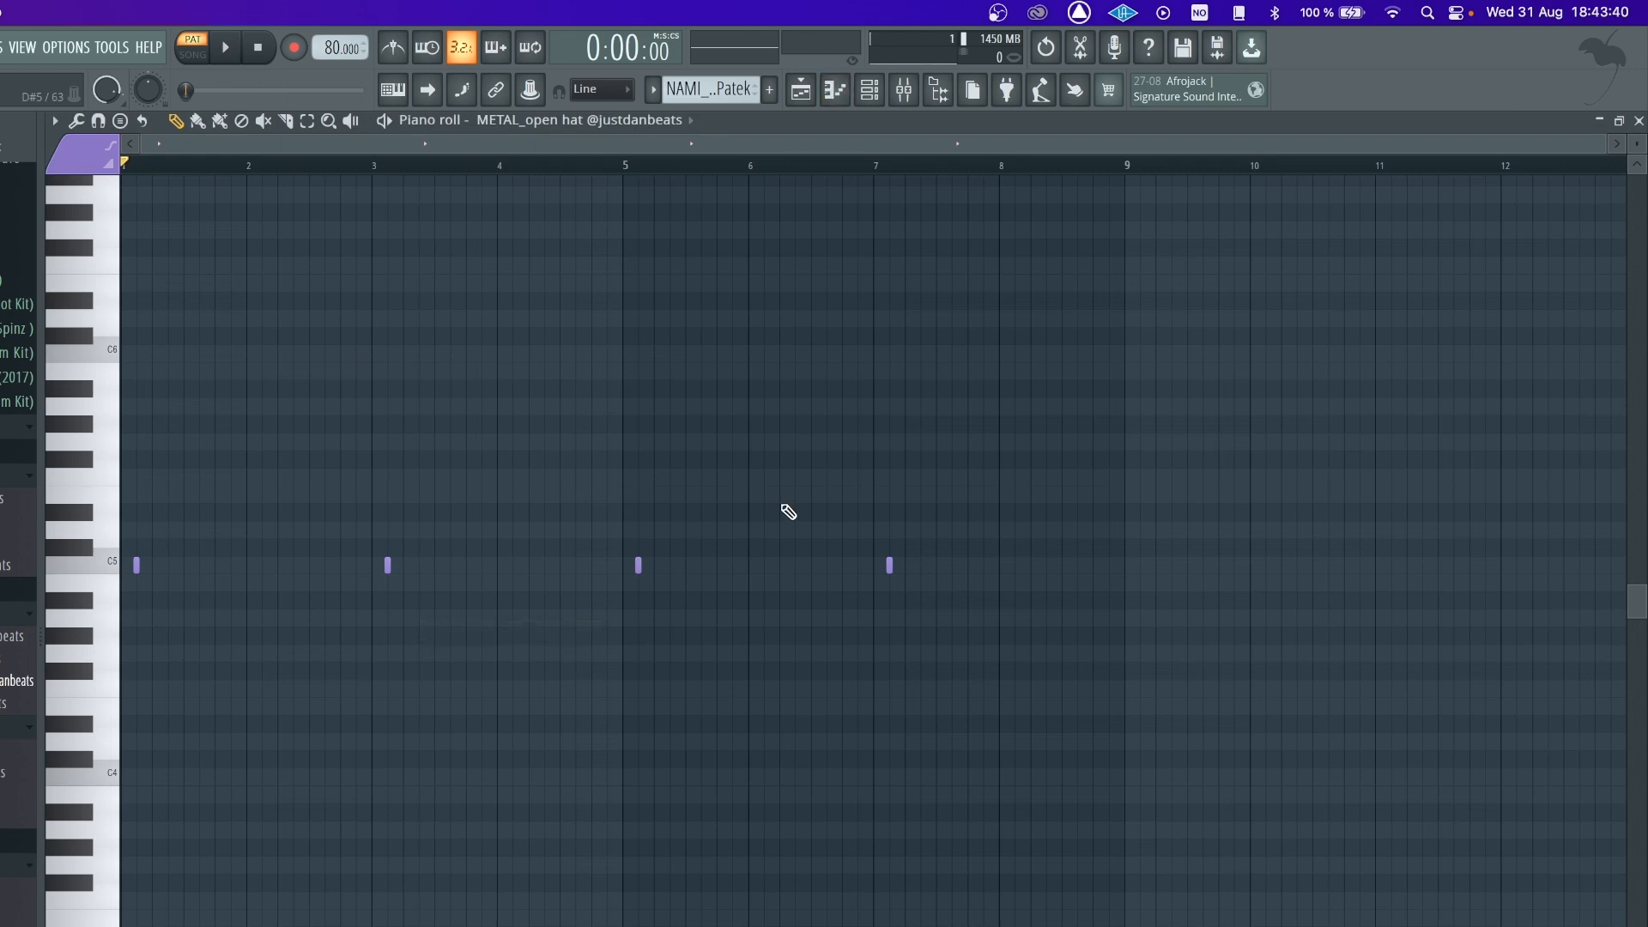
pyautogui.press('space')
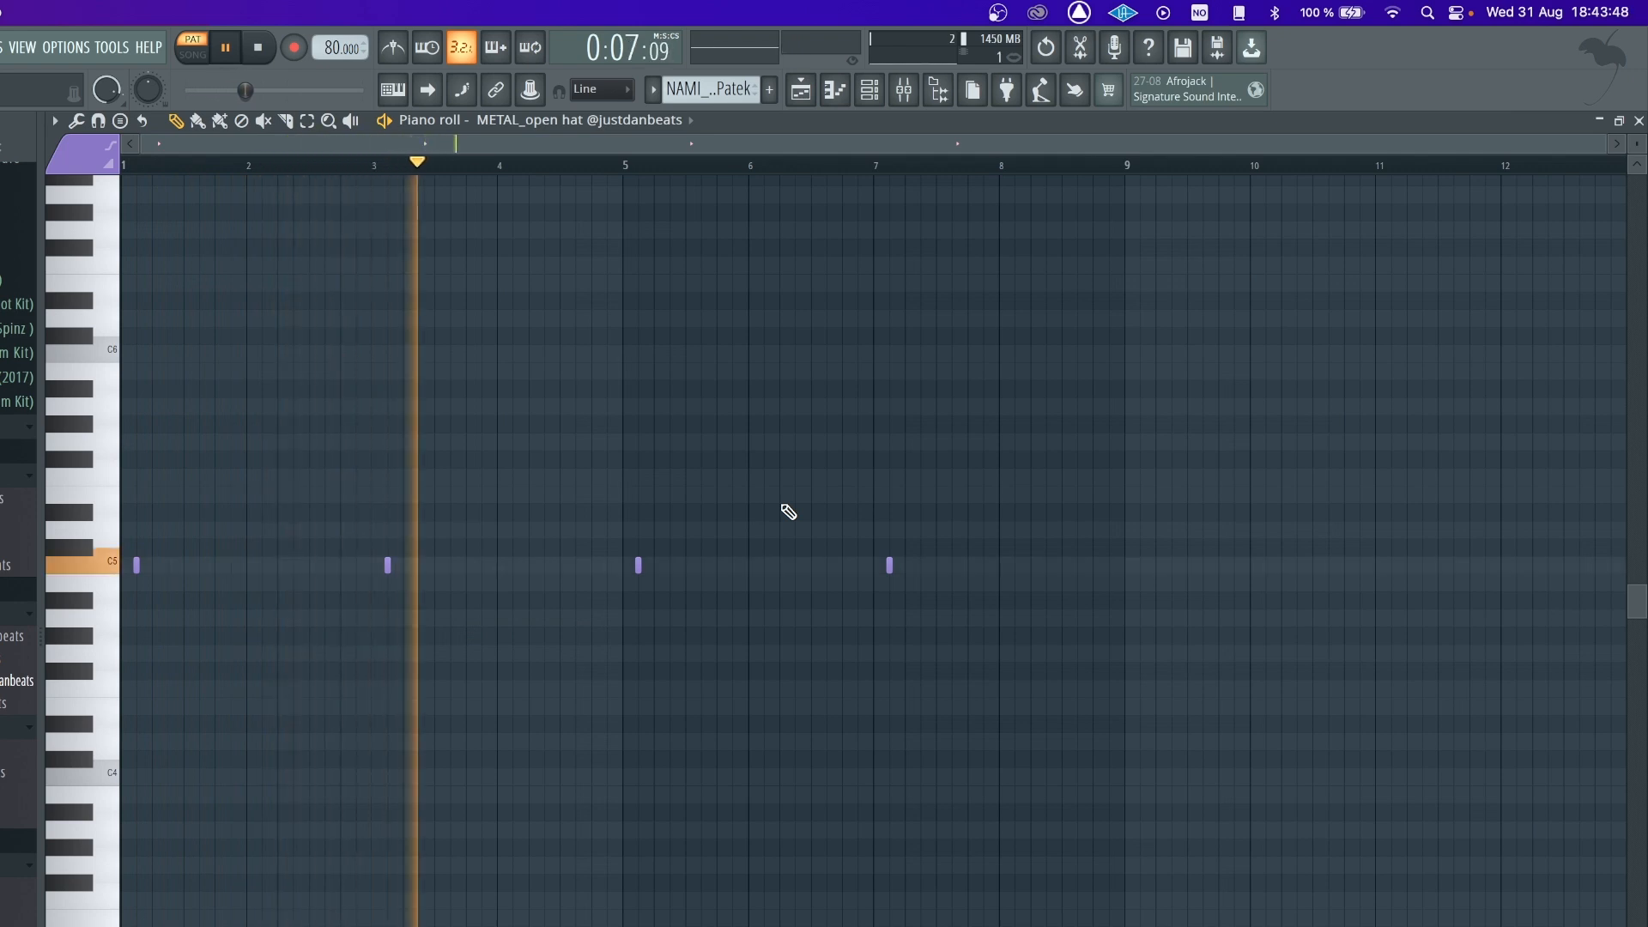
pyautogui.press('space')
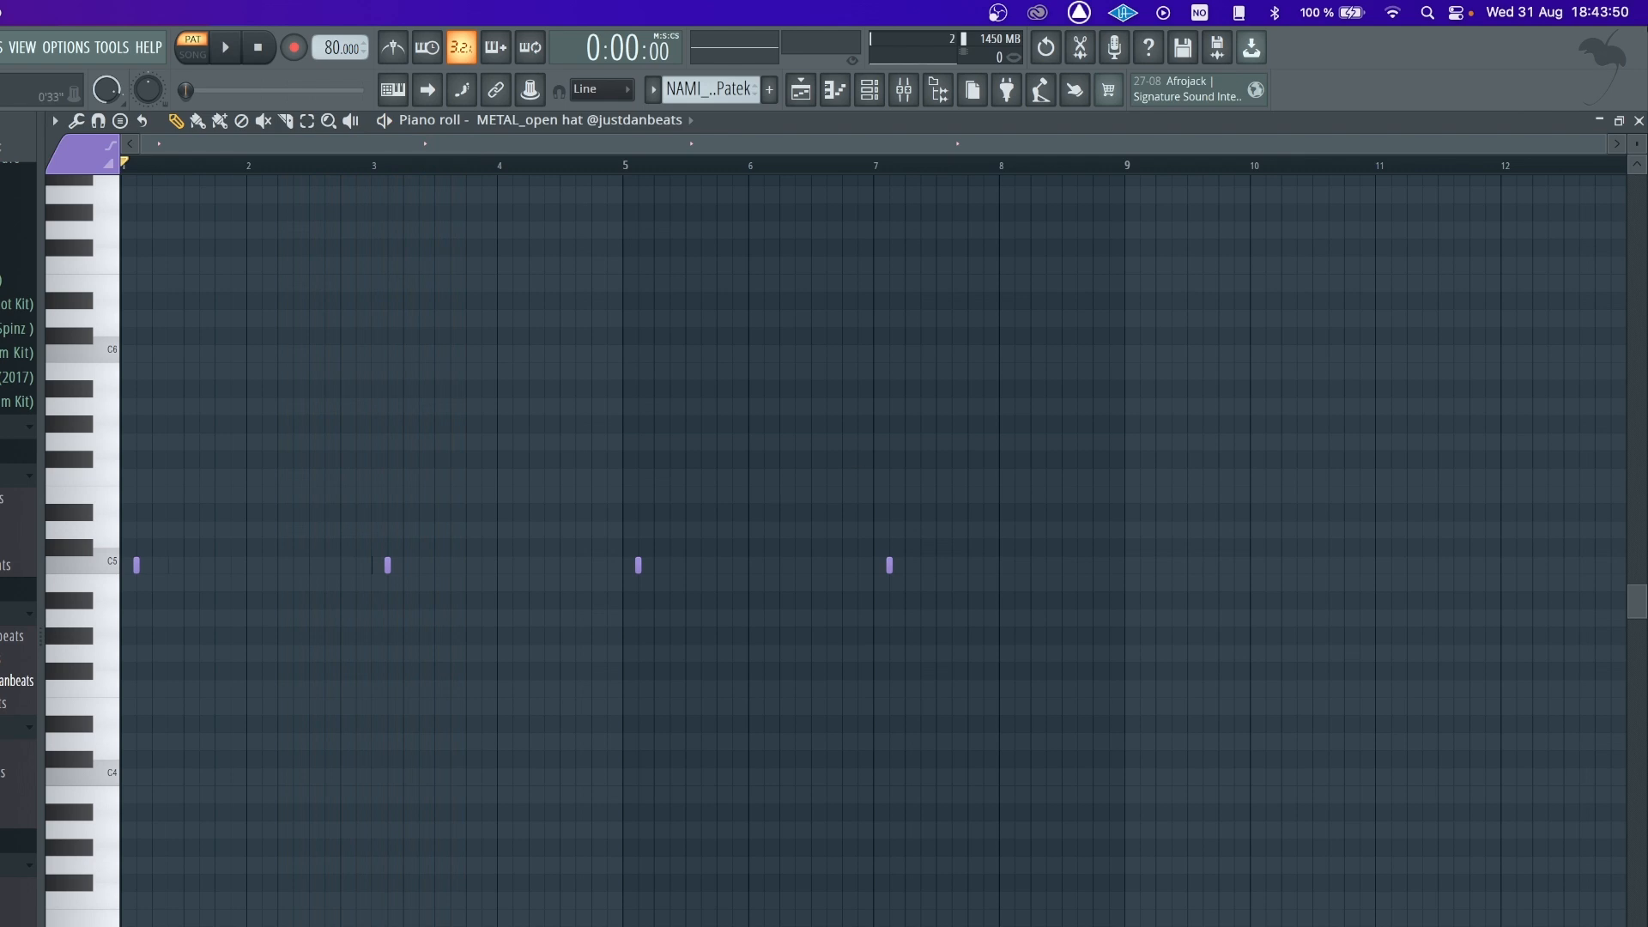
pyautogui.click(1639, 122)
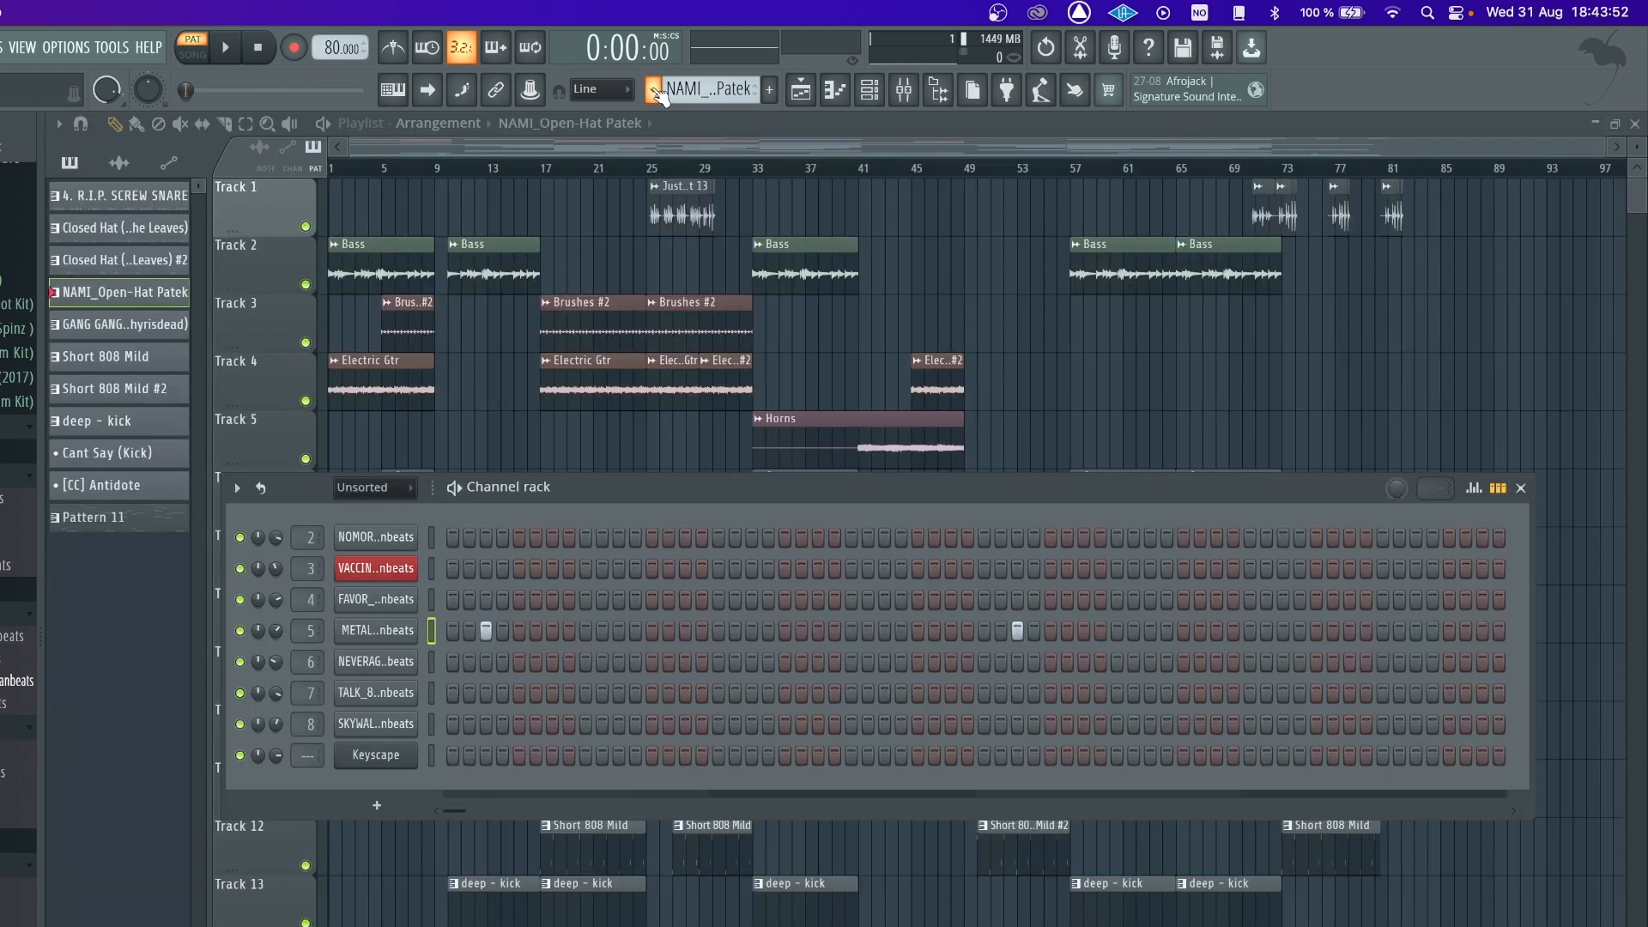
# - Switch to the GANG GANG Open Hat pattern, inspect the NEVERAGAIN_openhat sampler and close it
pyautogui.scroll(-1, 709, 89)
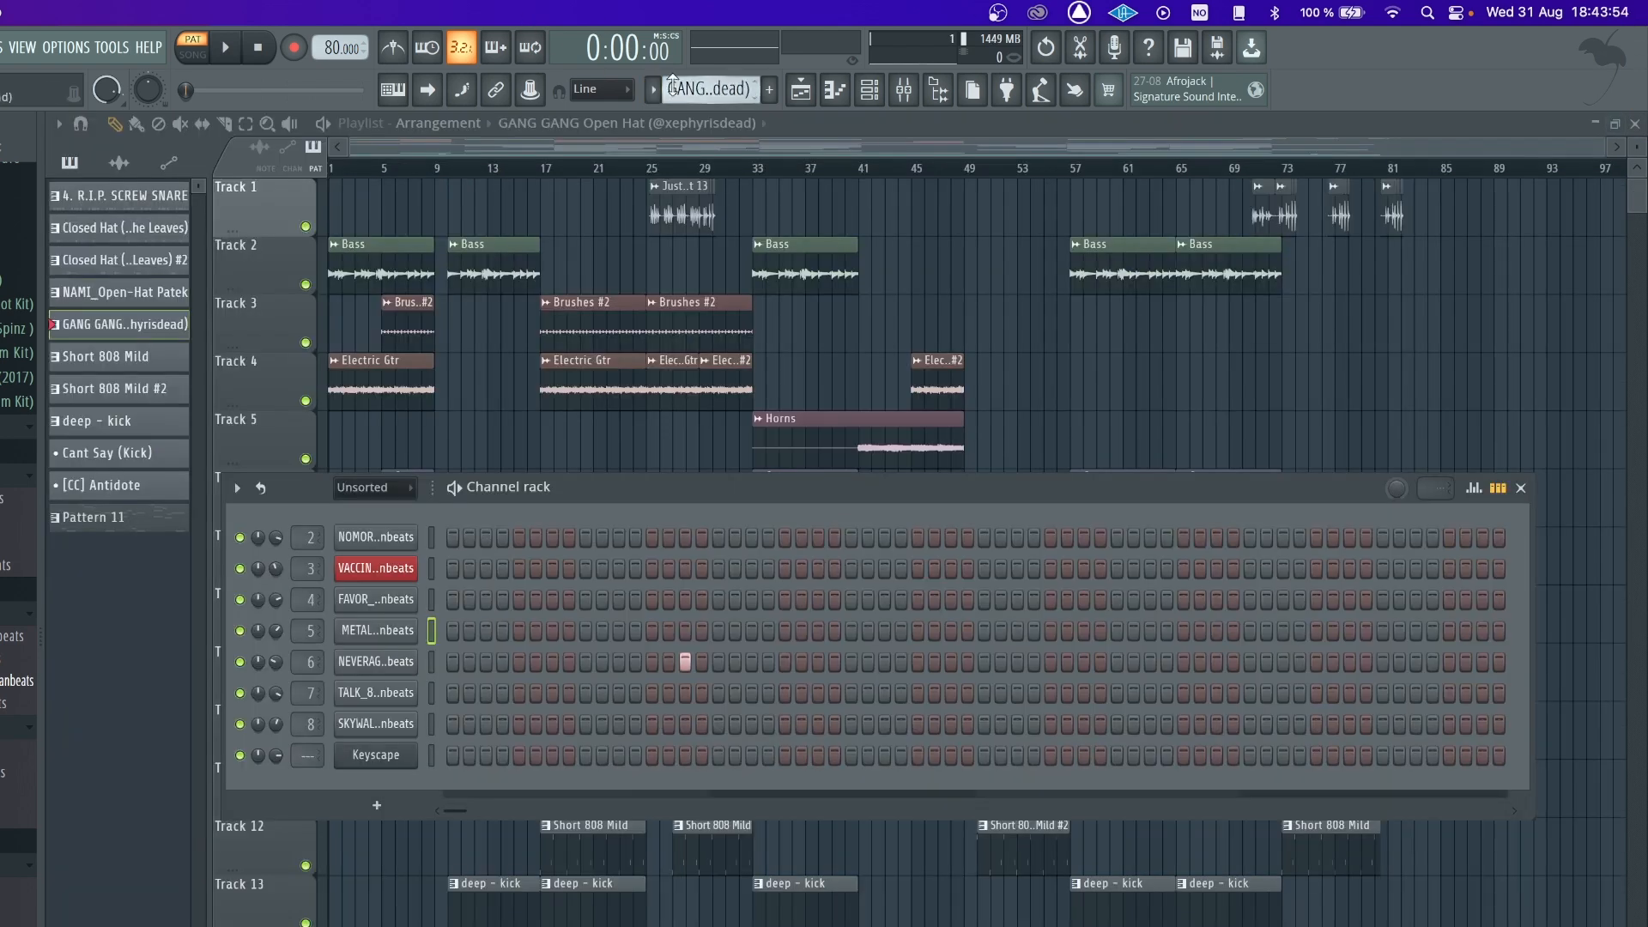
pyautogui.click(419, 662)
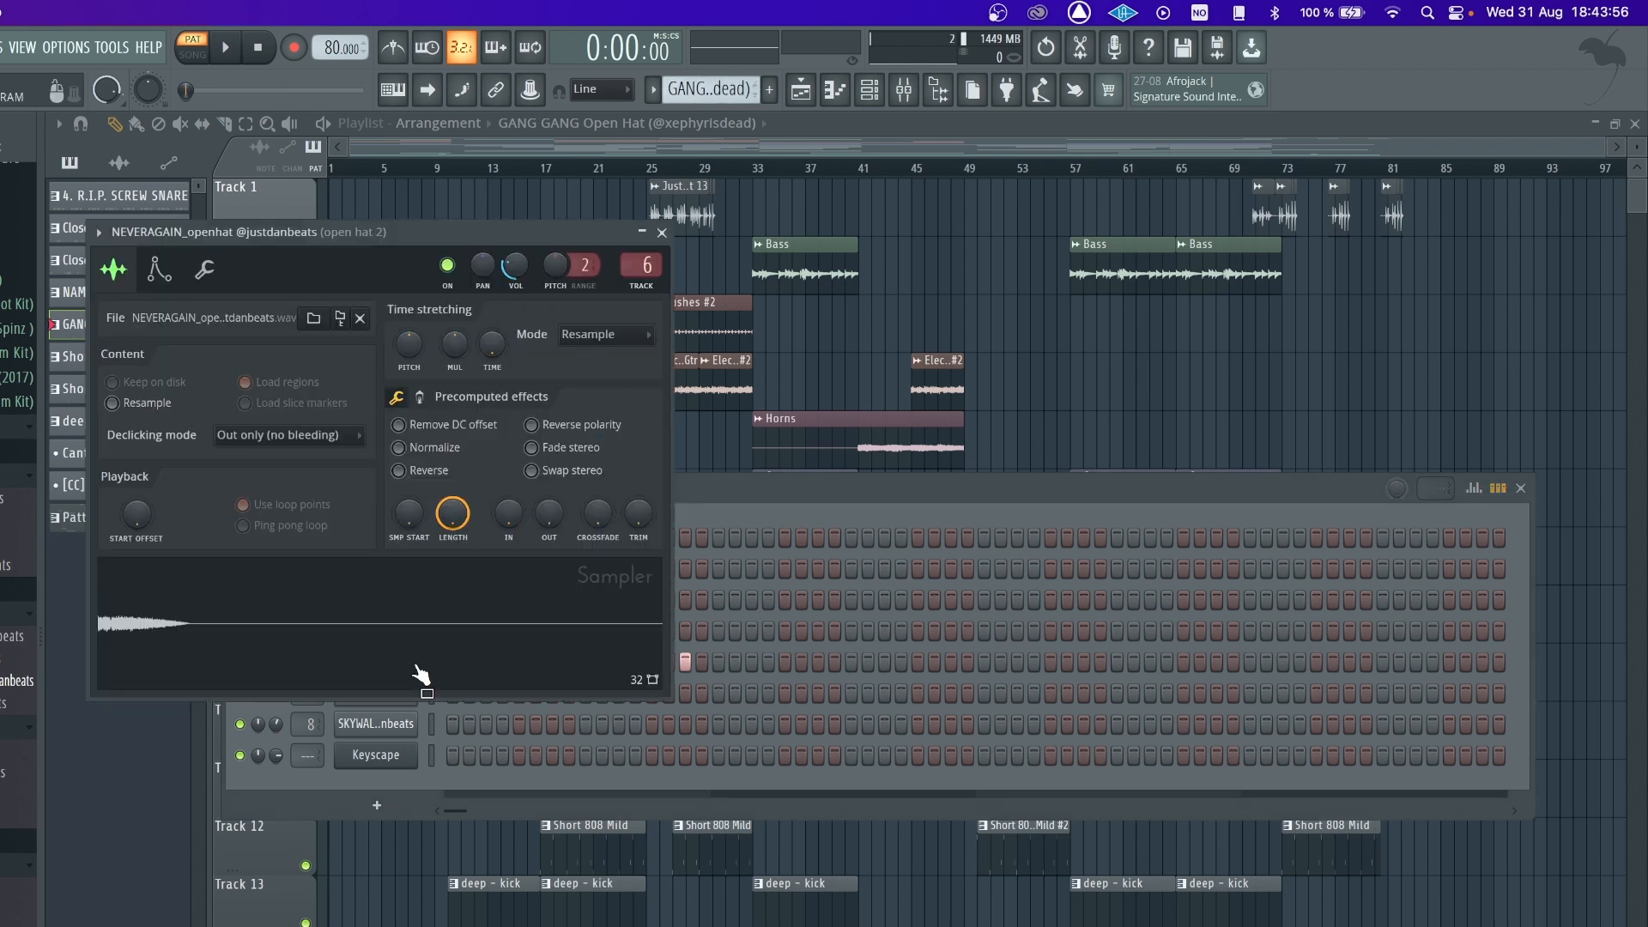
pyautogui.click(663, 232)
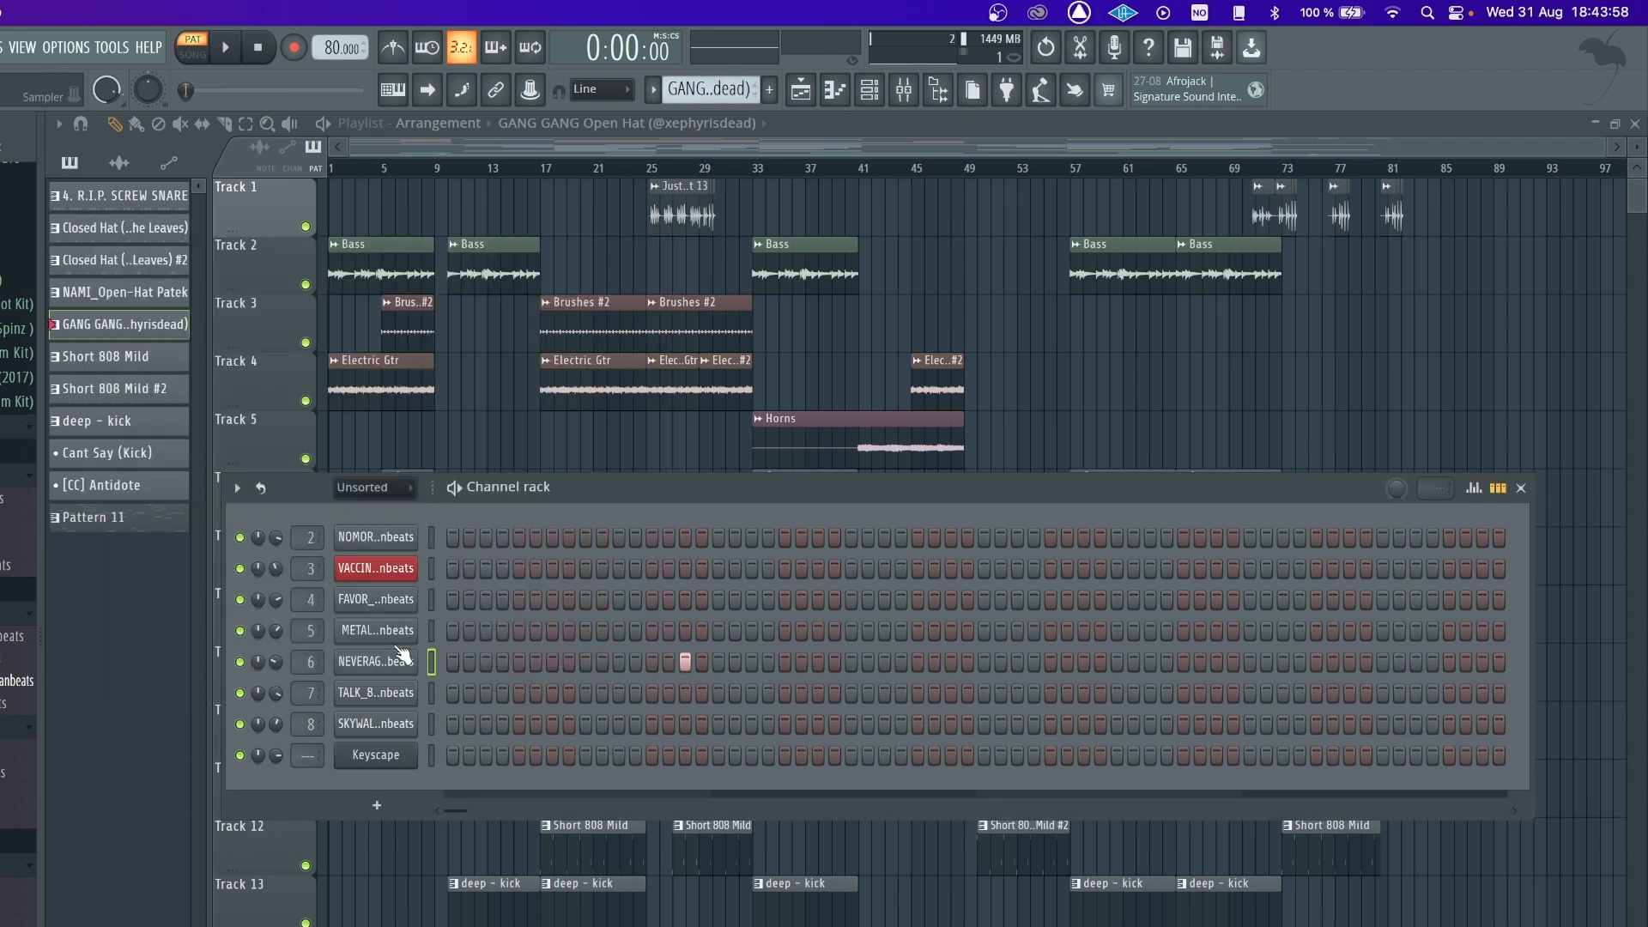
# - Play the second open hat's notes in the NEVERAGAIN_openhat piano roll, stop playback and close the piano roll
pyautogui.rightClick(390, 659)
pyautogui.click(477, 657)
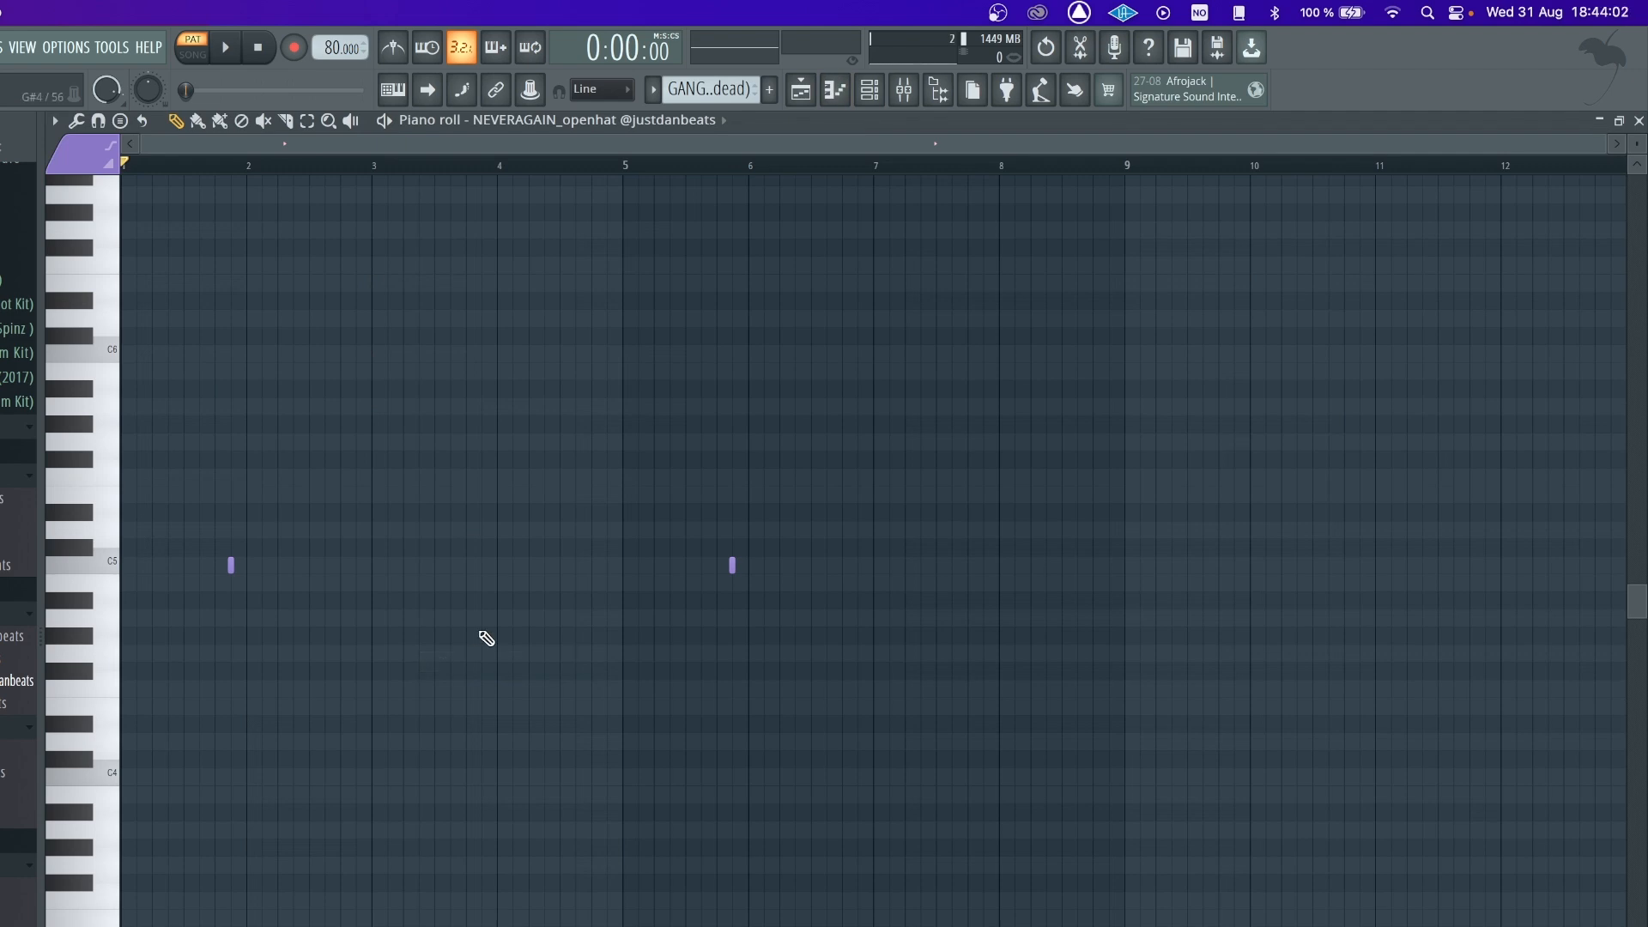
pyautogui.press('space')
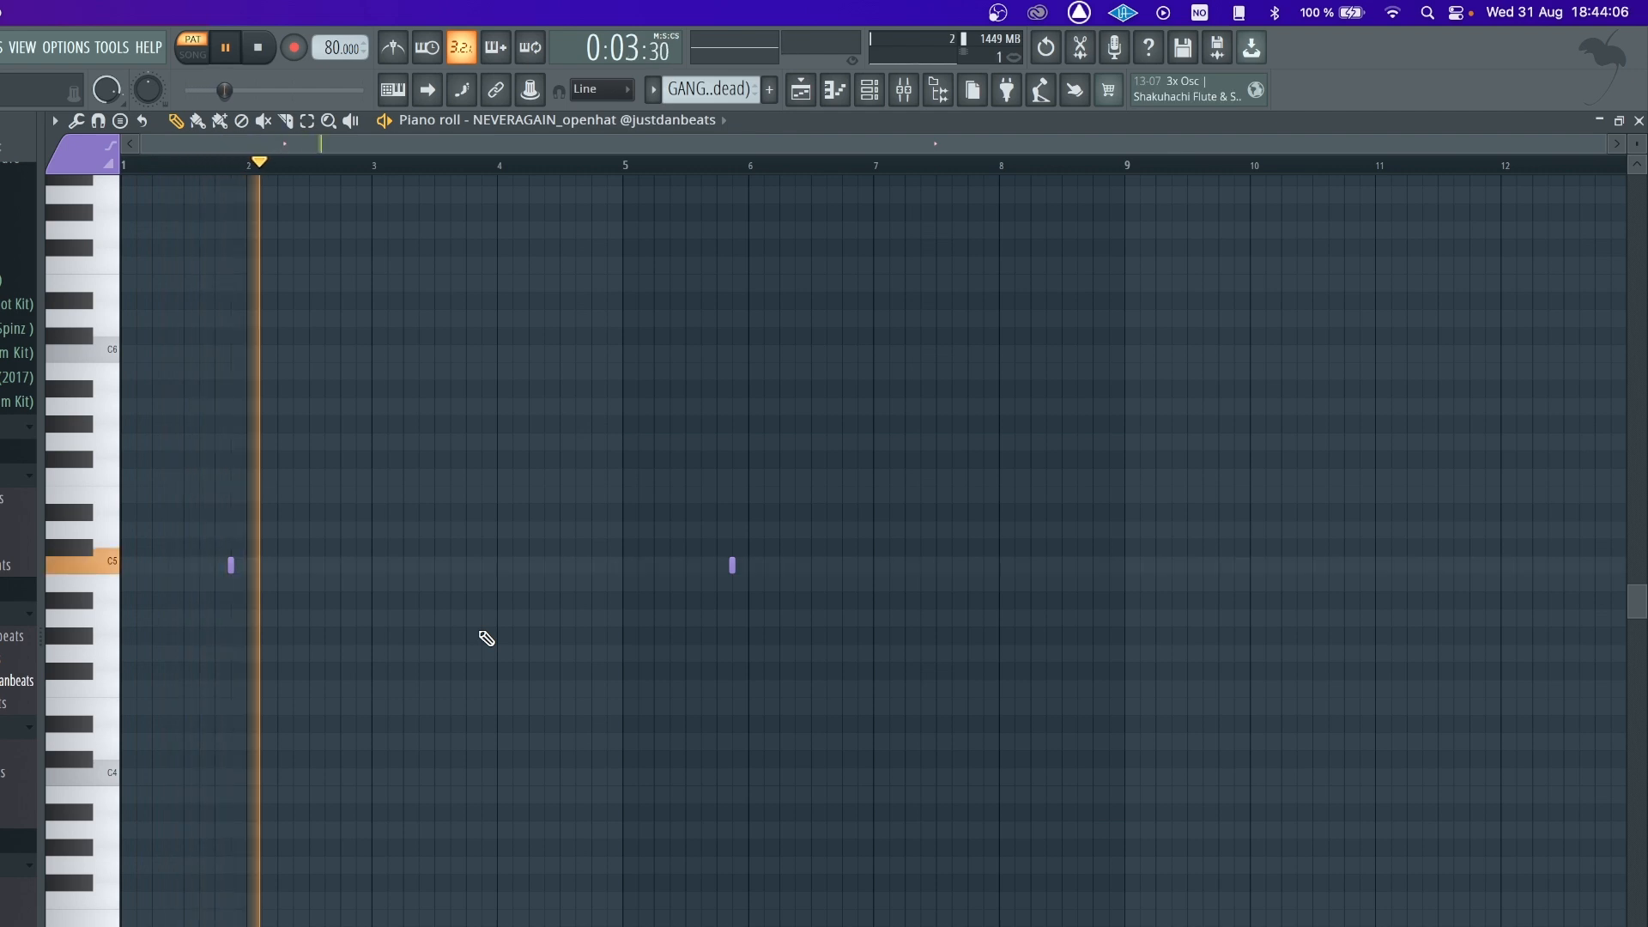
pyautogui.press('space')
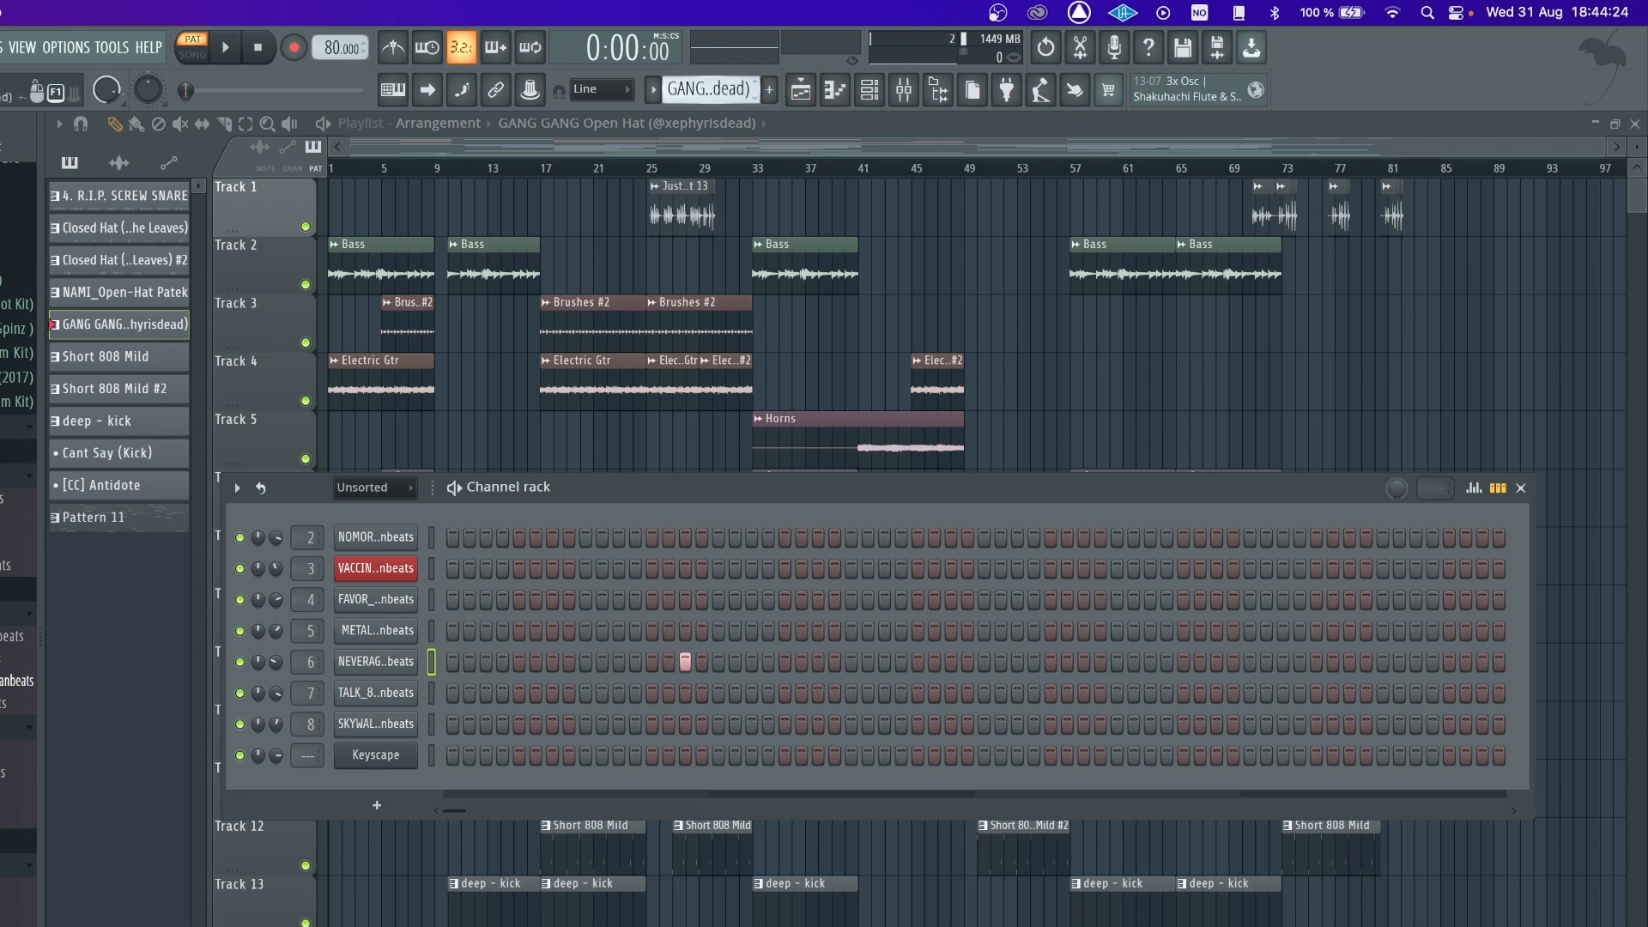
# - Switch to the Short 808 Mild pattern, inspect the TALK_808 sampler's waveform and settings, and close it
pyautogui.scroll(-1, 730, 99)
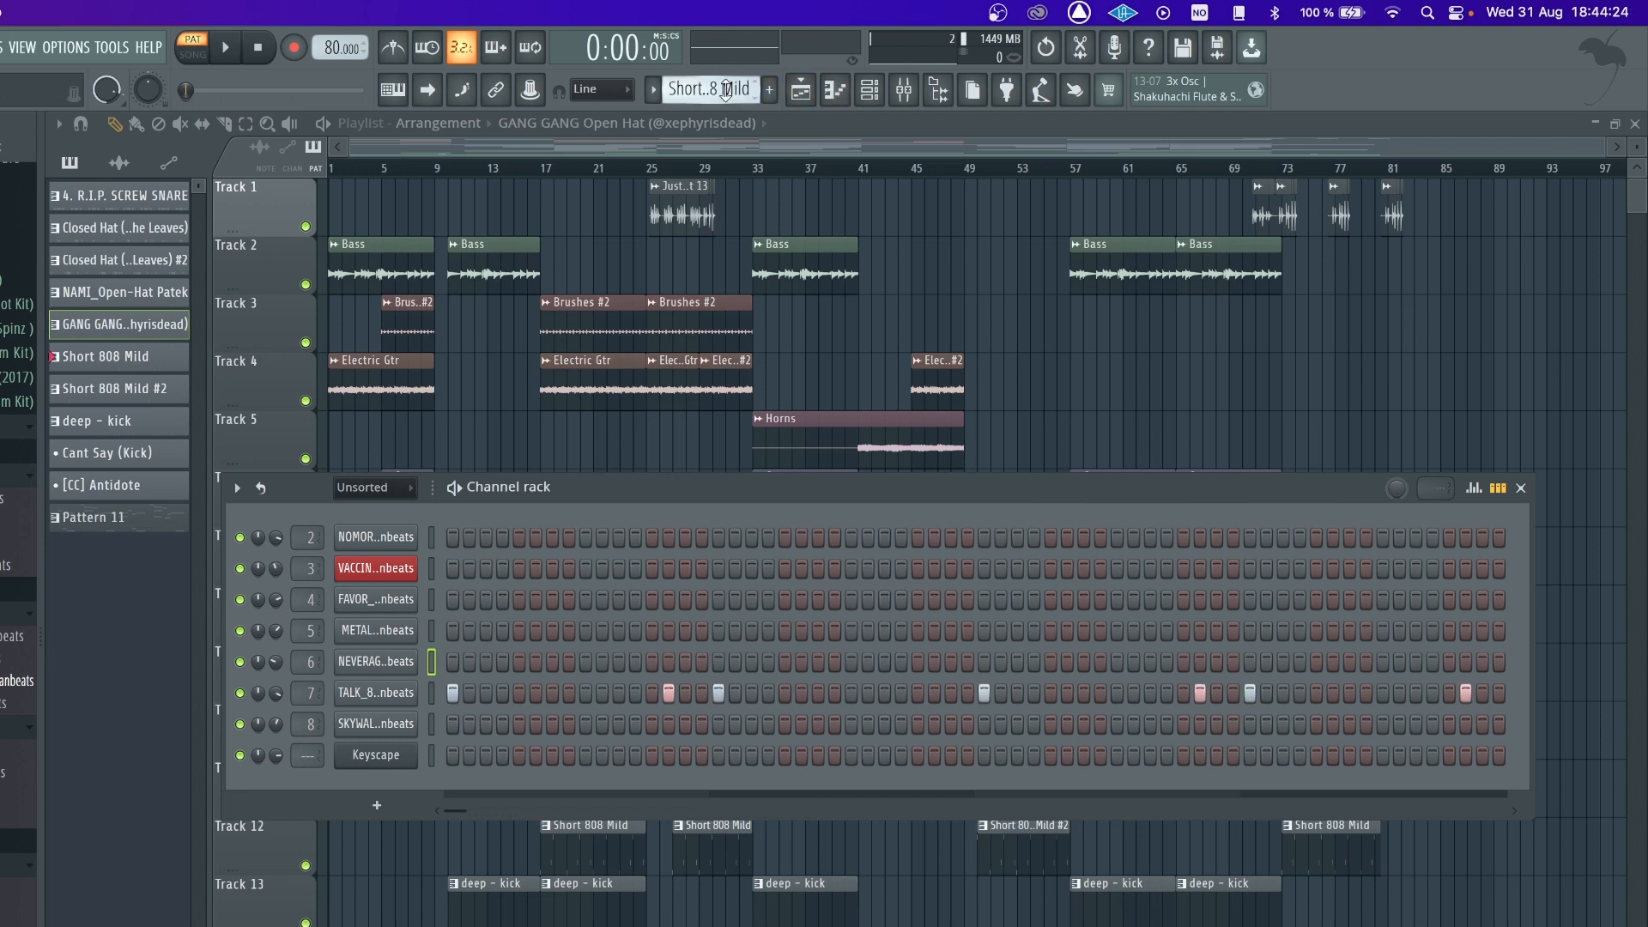
pyautogui.click(408, 695)
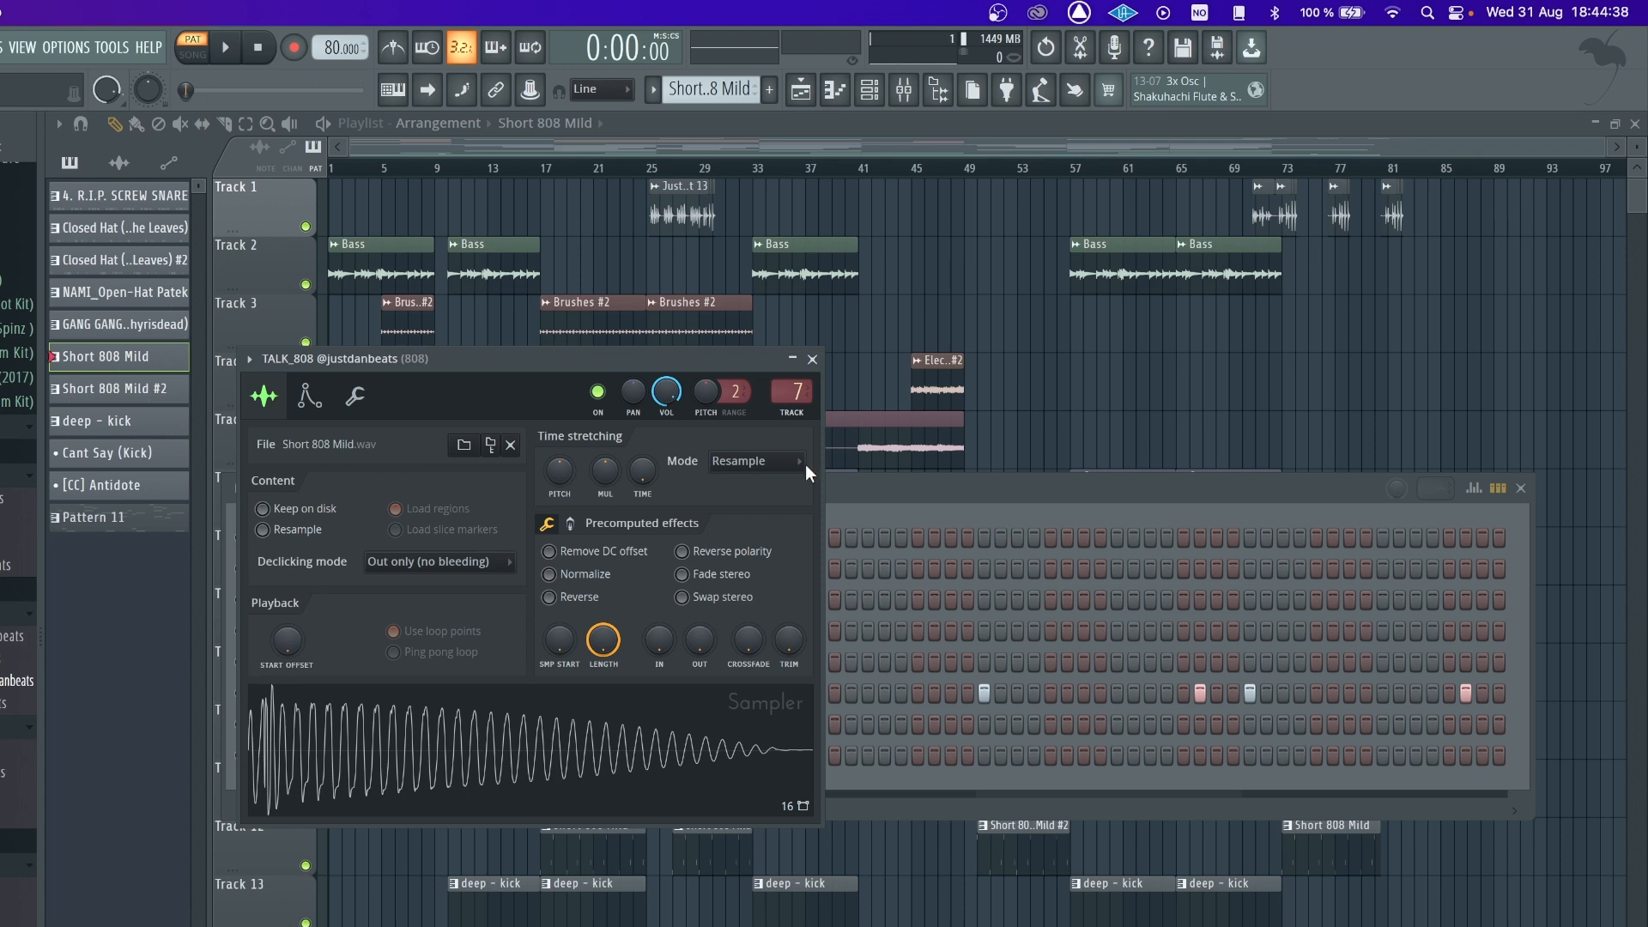
pyautogui.click(812, 359)
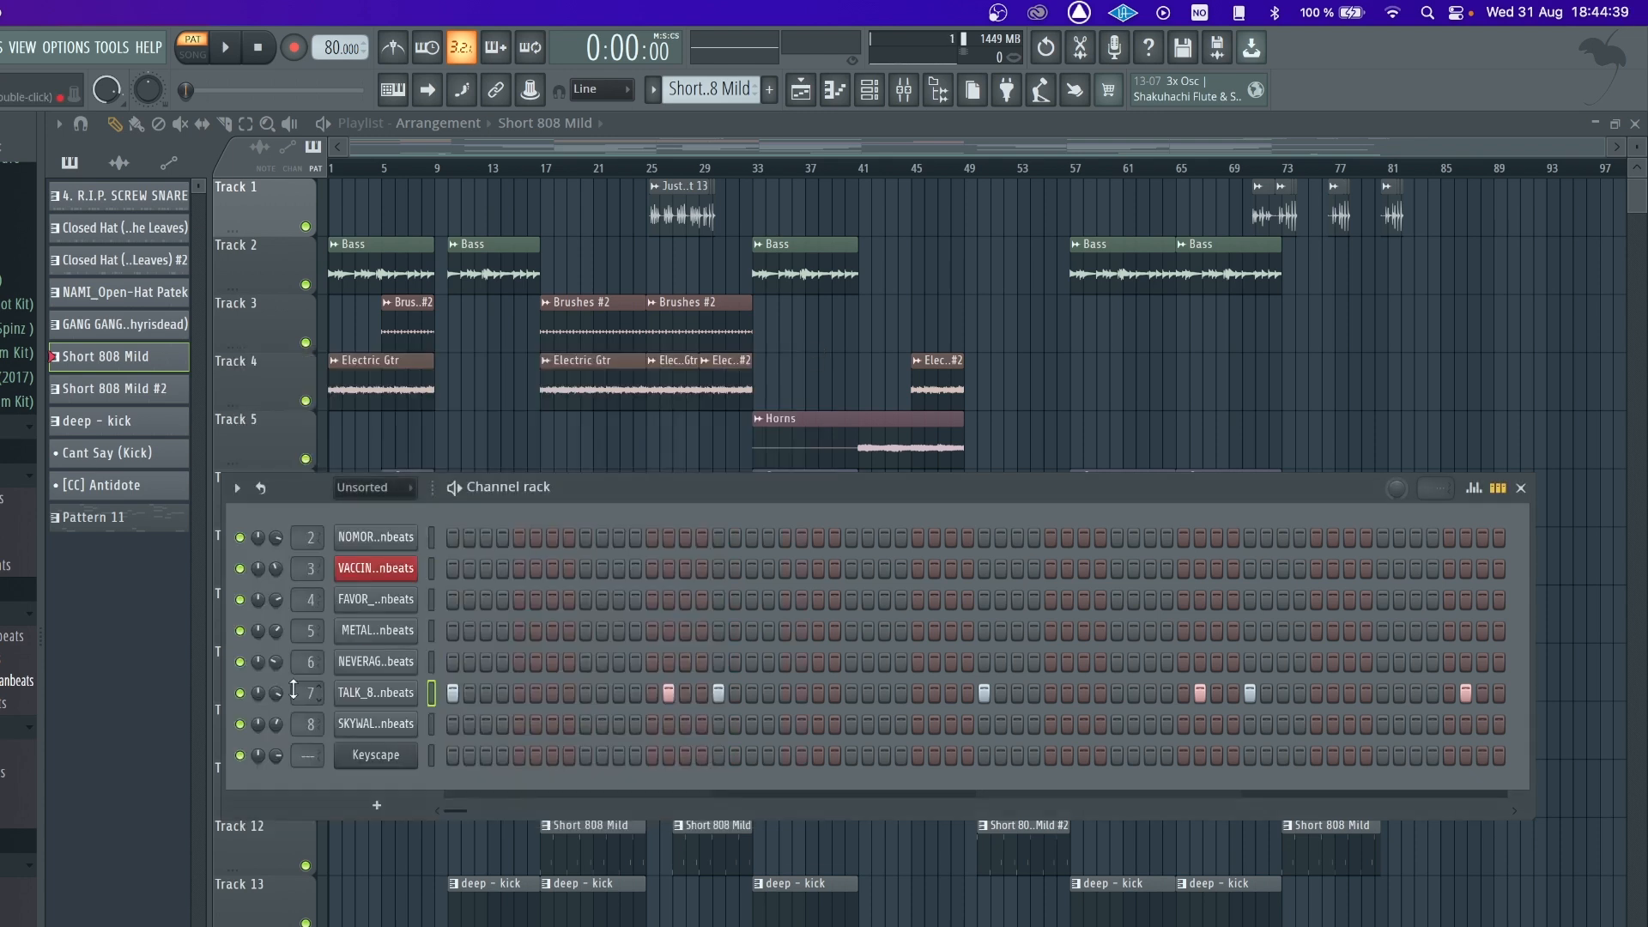
# - Play the 808 pattern in the TALK_808 piano roll, stop playback and close the piano roll
pyautogui.rightClick(417, 687)
pyautogui.click(452, 692)
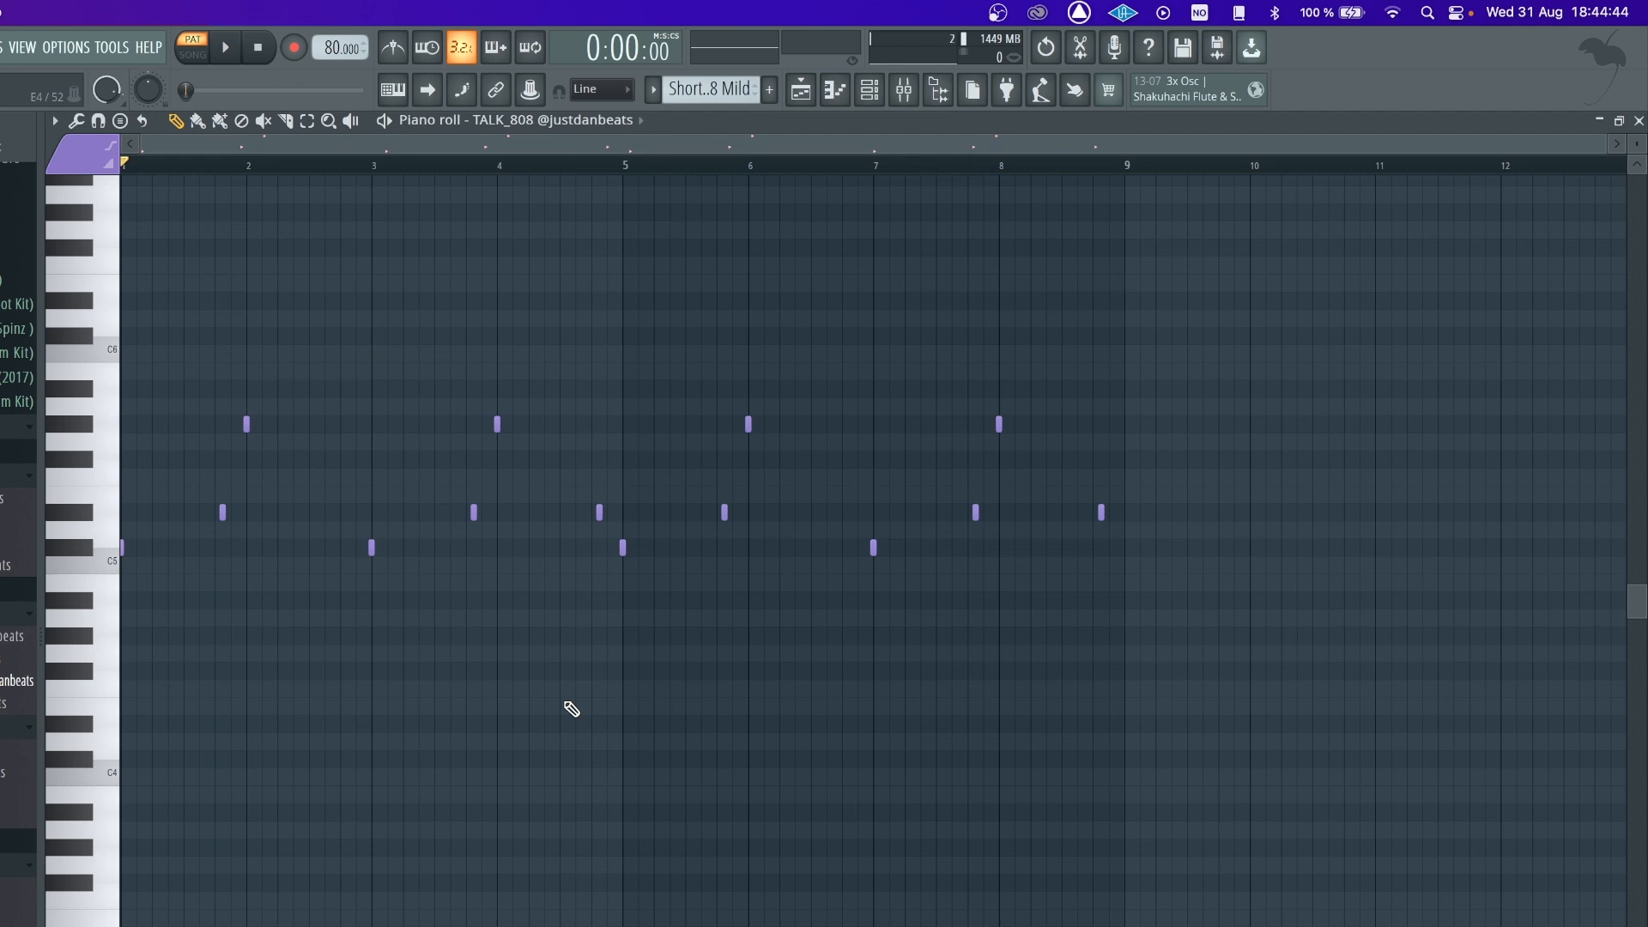
pyautogui.press('space')
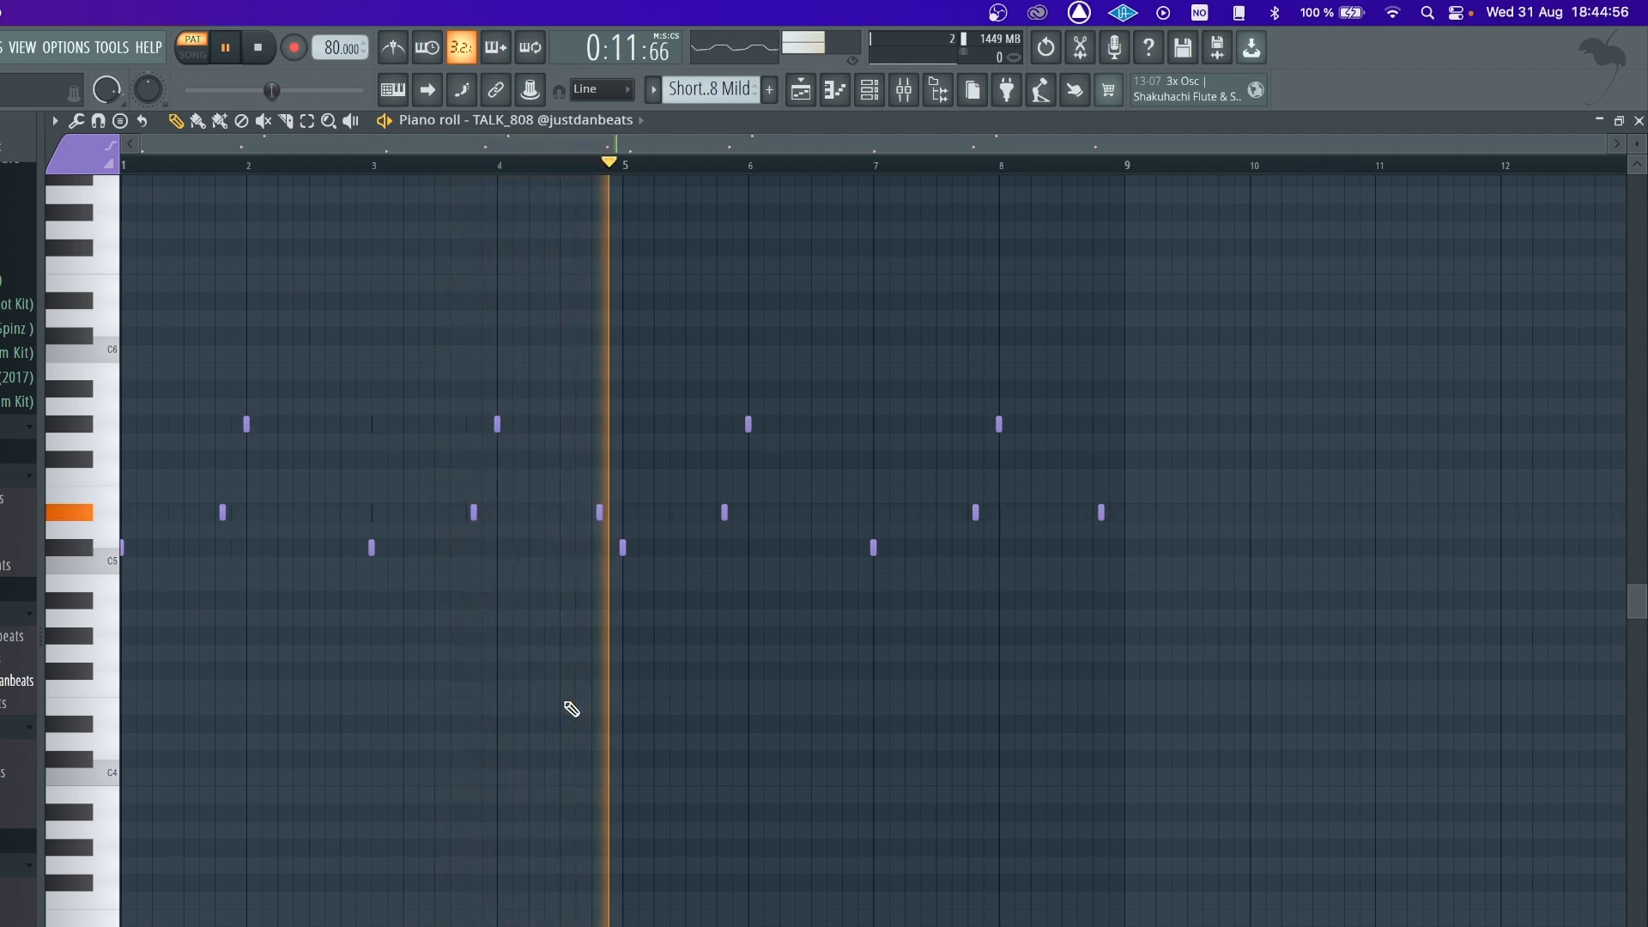
pyautogui.press('space')
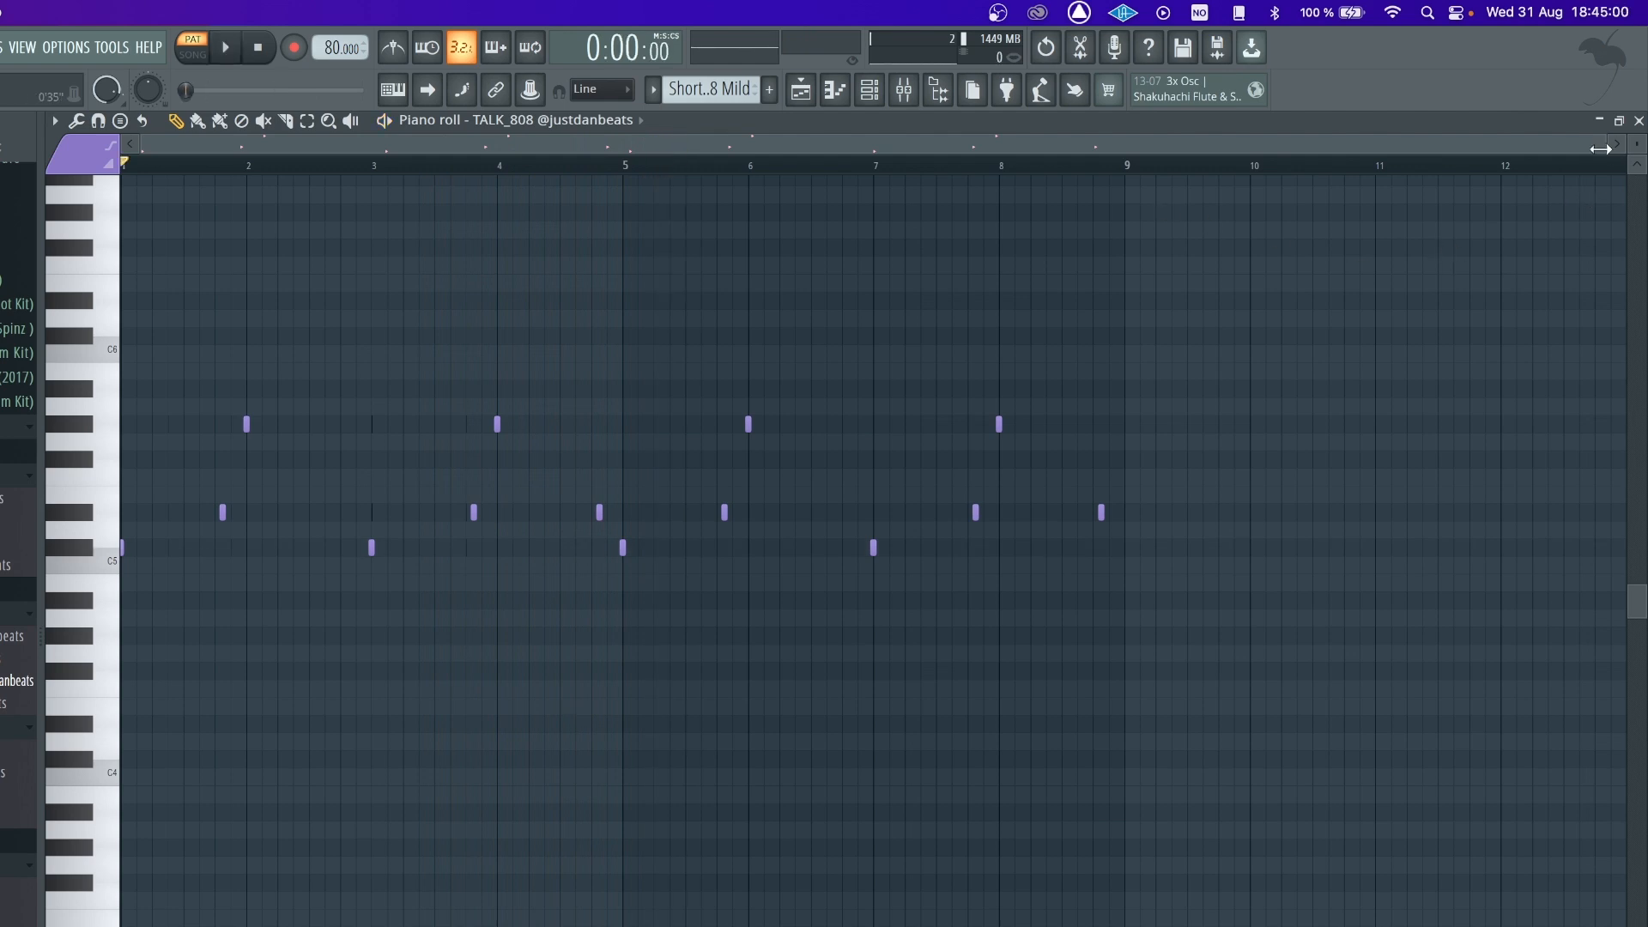
pyautogui.click(1637, 124)
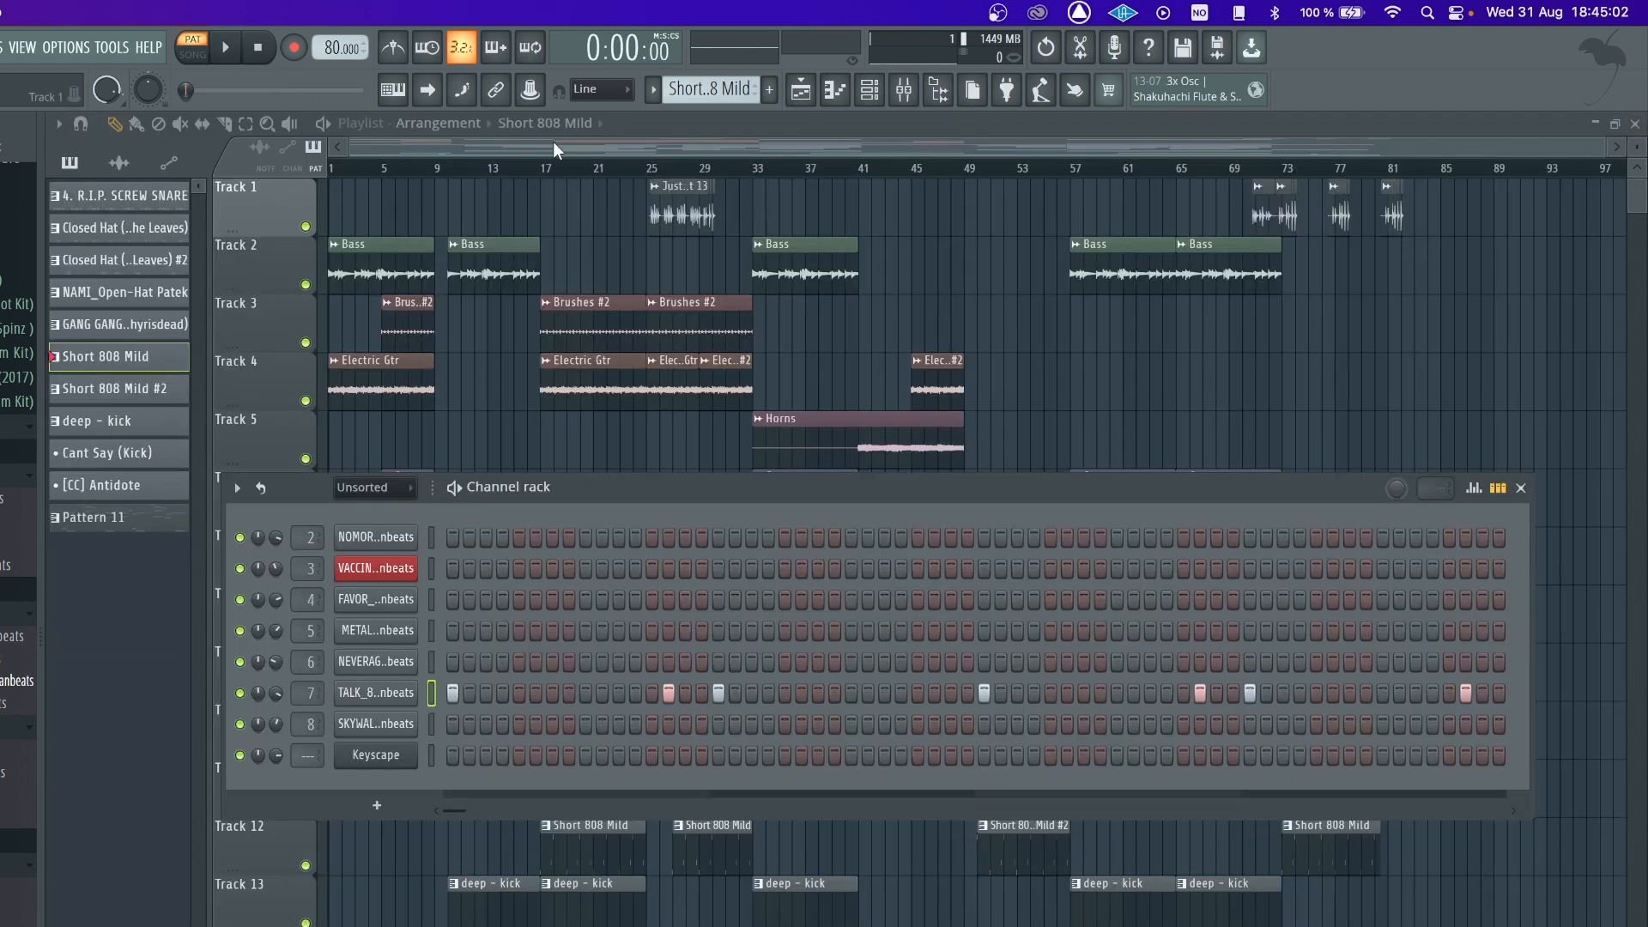
# - Check the Short 808 Mild #2 pattern, switch to the deep - kick pattern and open the SKYWALK_kick channel's piano roll
pyautogui.scroll(-1, 710, 90)
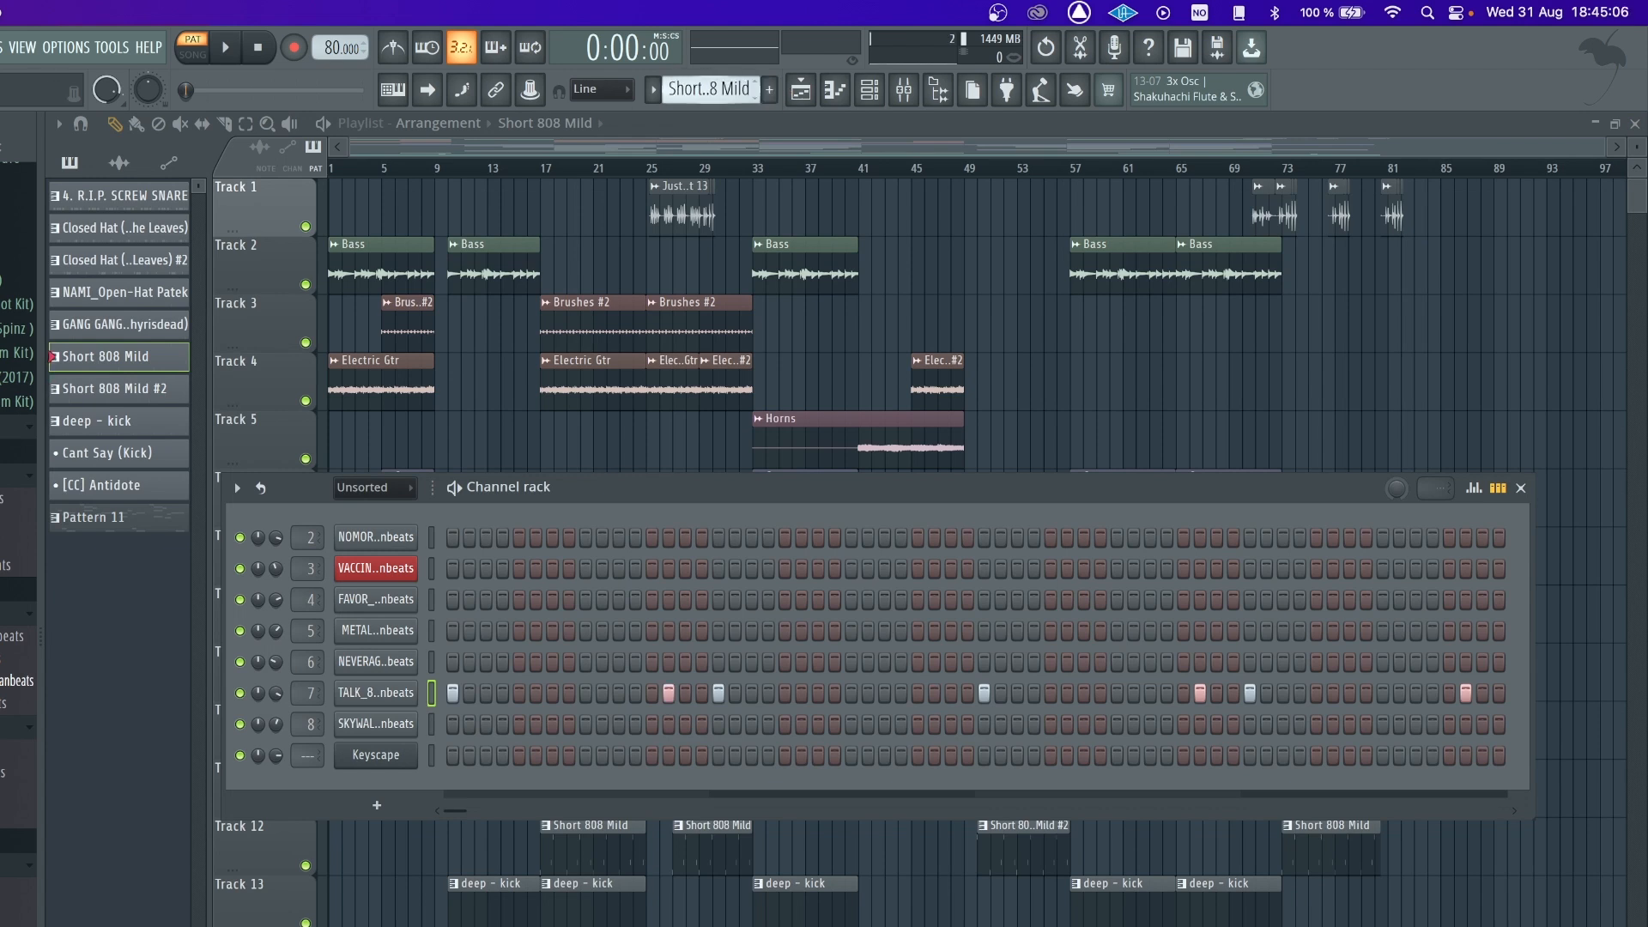
pyautogui.moveTo(603, 497); pyautogui.dragTo(617, 574)
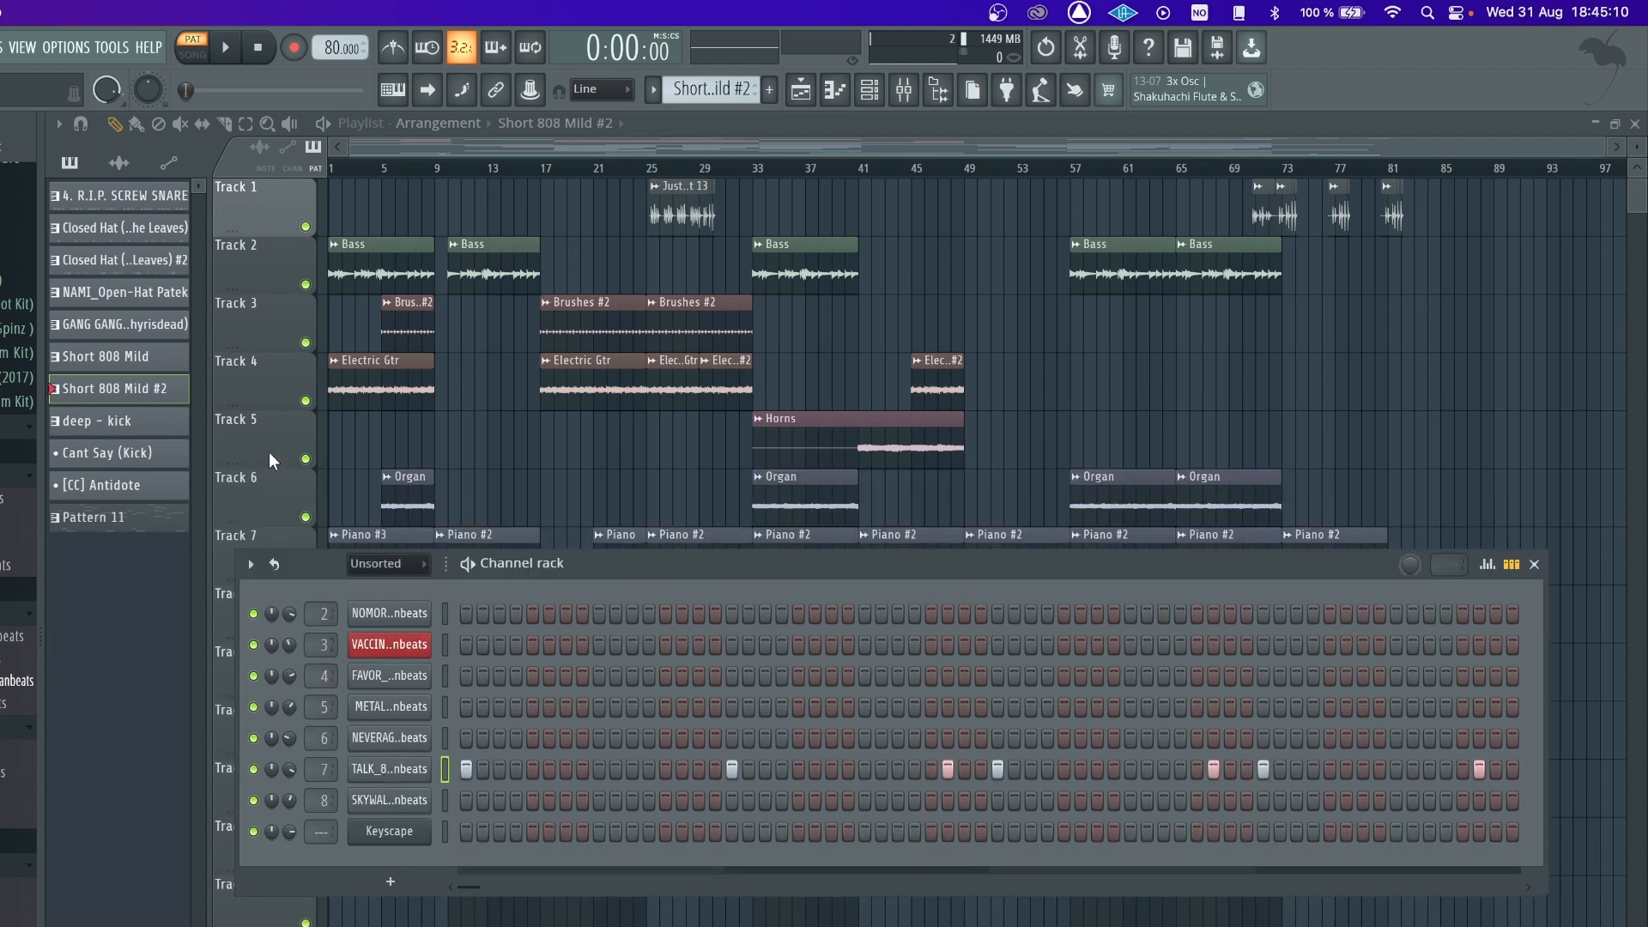
pyautogui.click(151, 420)
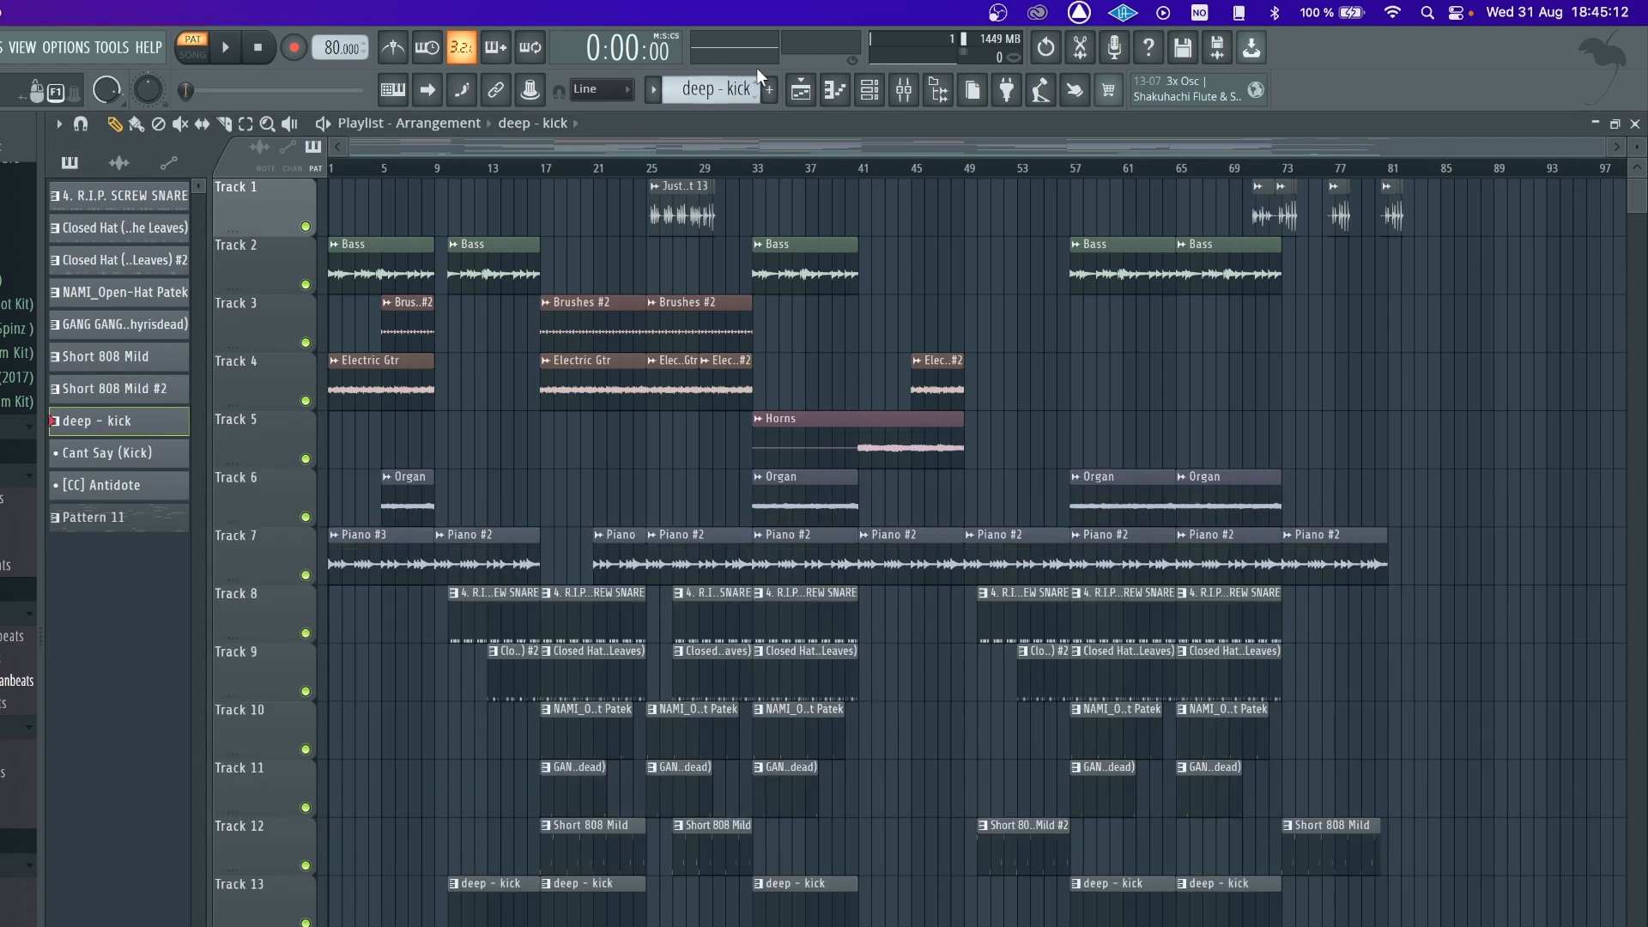
pyautogui.click(871, 89)
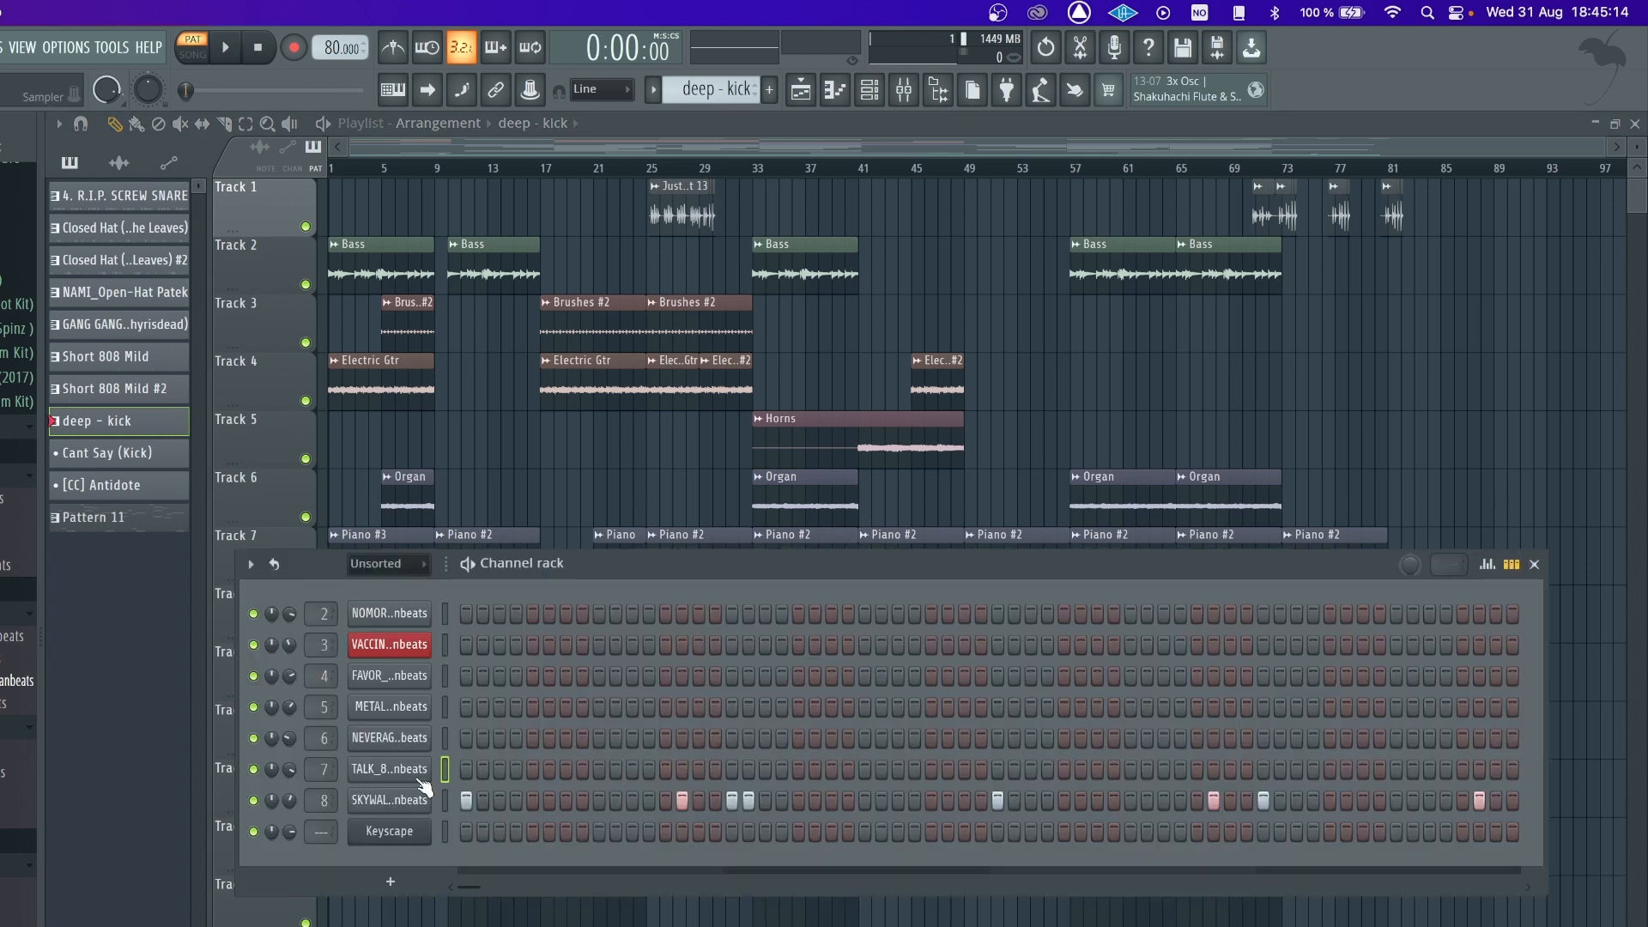
pyautogui.rightClick(404, 799)
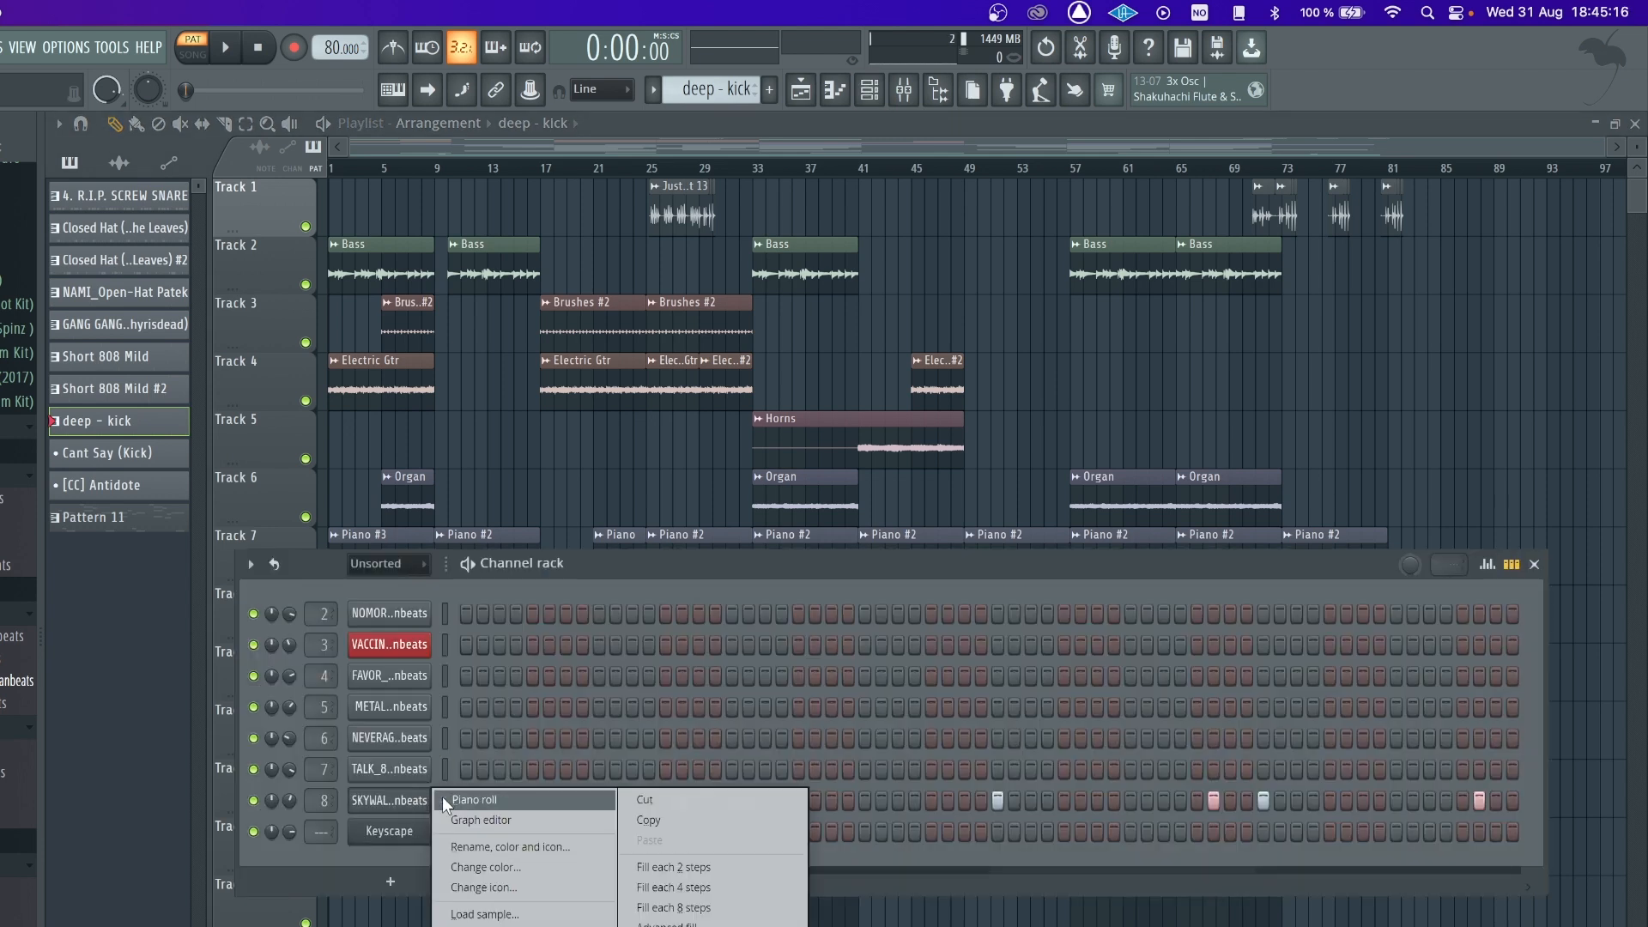
pyautogui.click(441, 797)
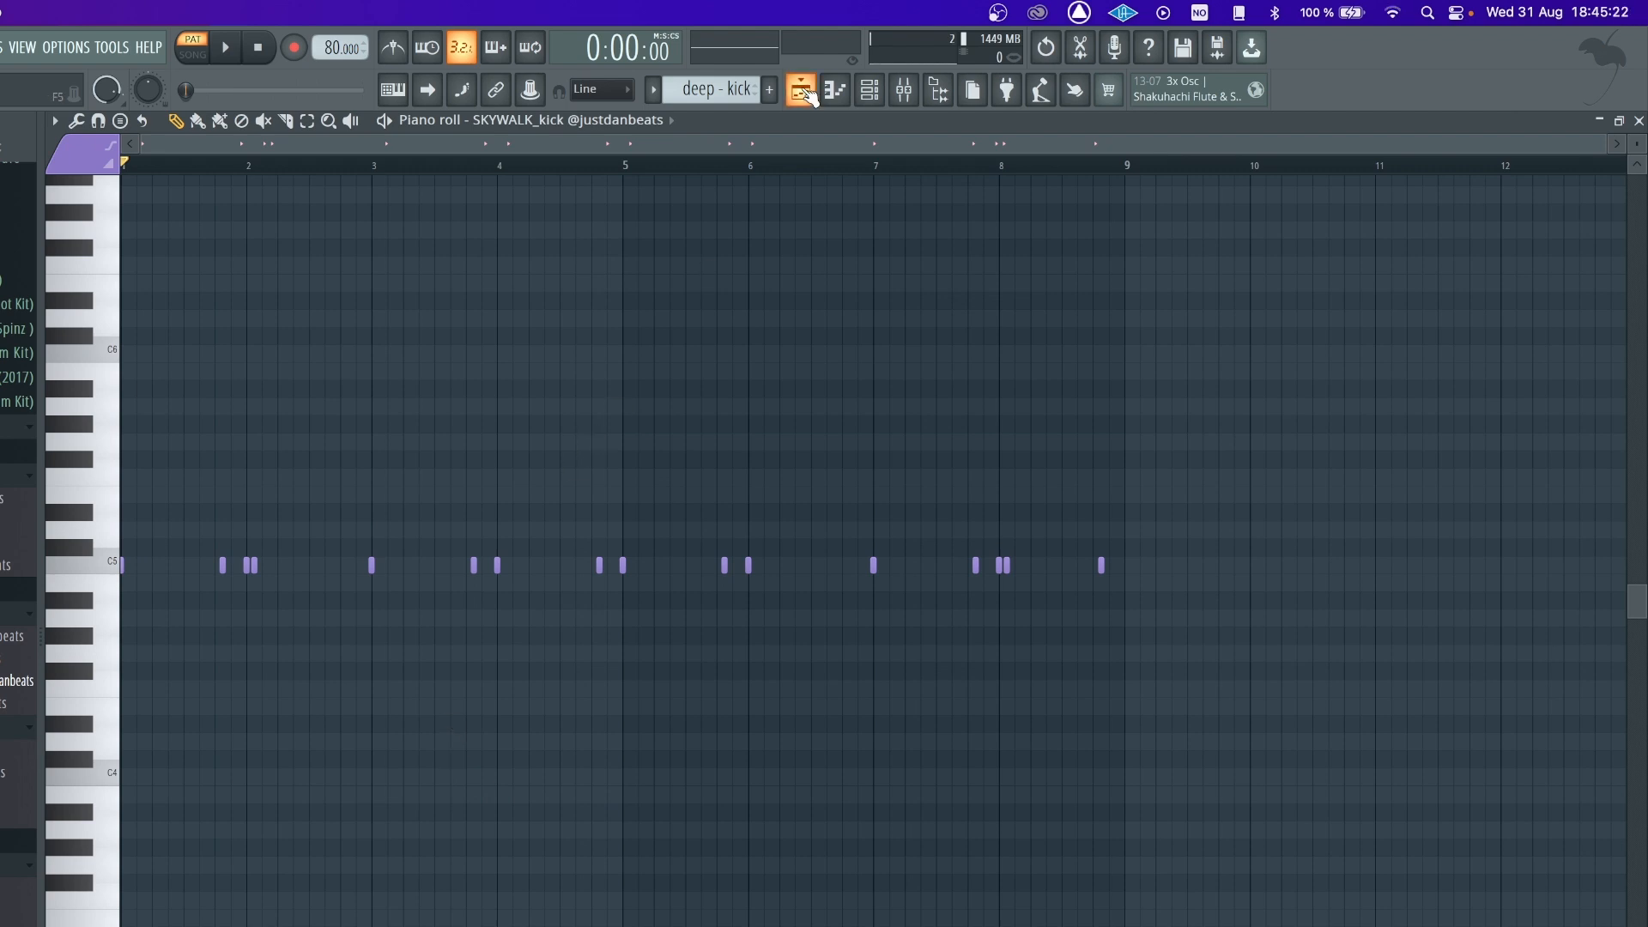
# - Inspect the SKYWALK_kick sampler's waveform and settings, audition the kick sample and close the sampler
pyautogui.click(869, 90)
pyautogui.click(399, 800)
pyautogui.click(472, 589)
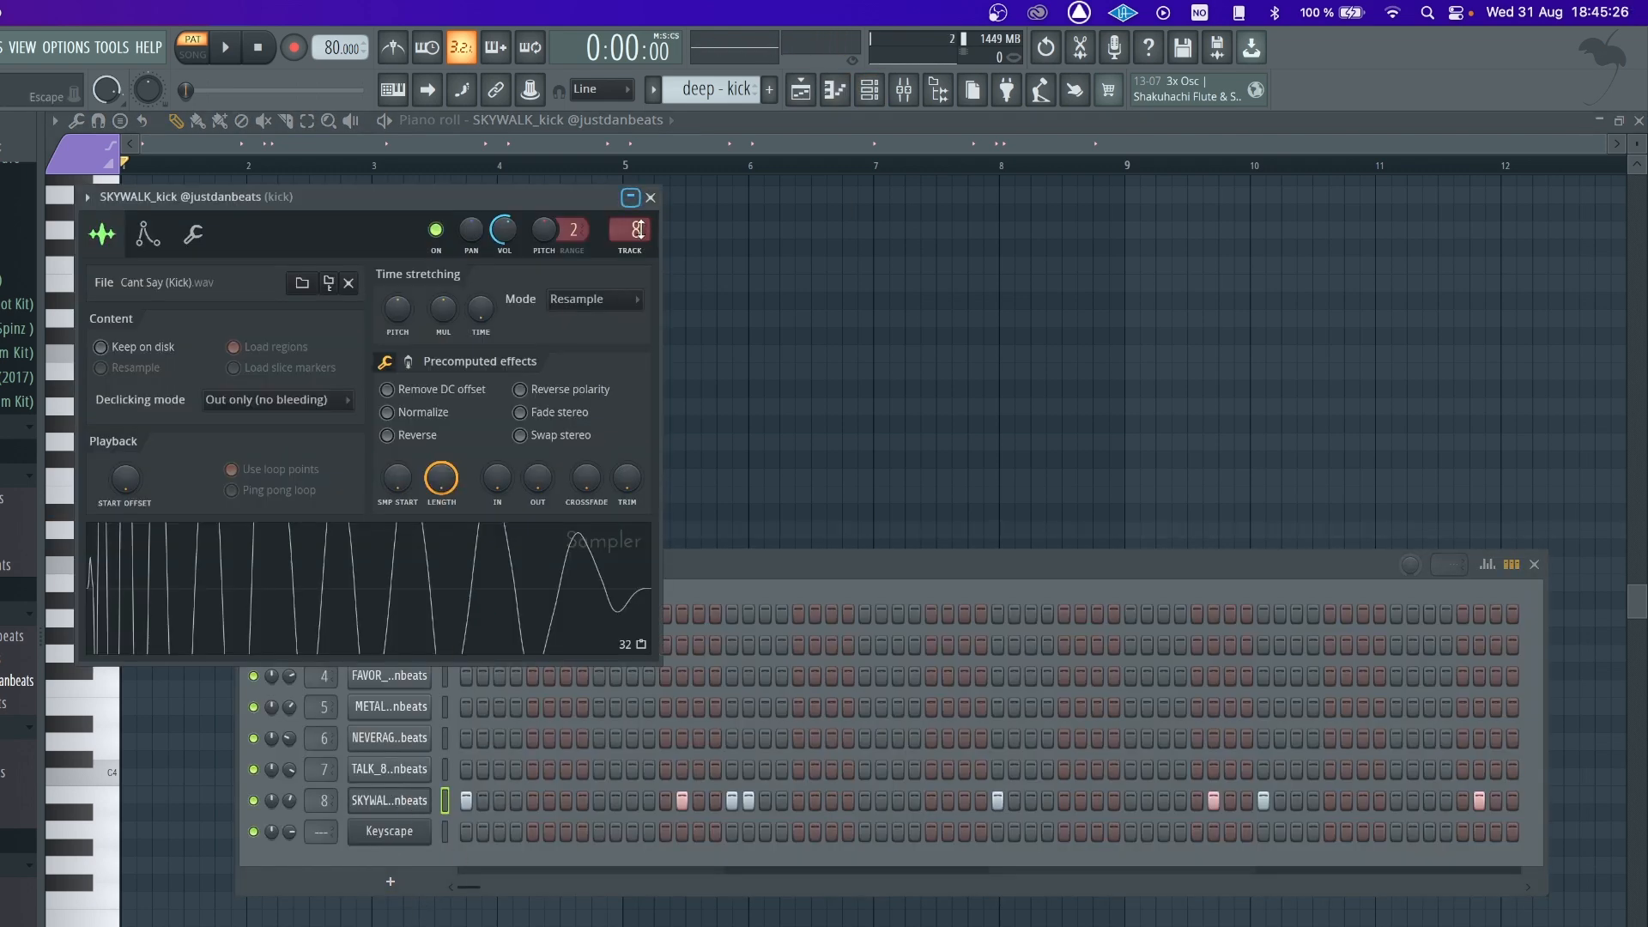
pyautogui.click(555, 557)
pyautogui.click(525, 573)
pyautogui.click(650, 196)
pyautogui.rightClick(513, 347)
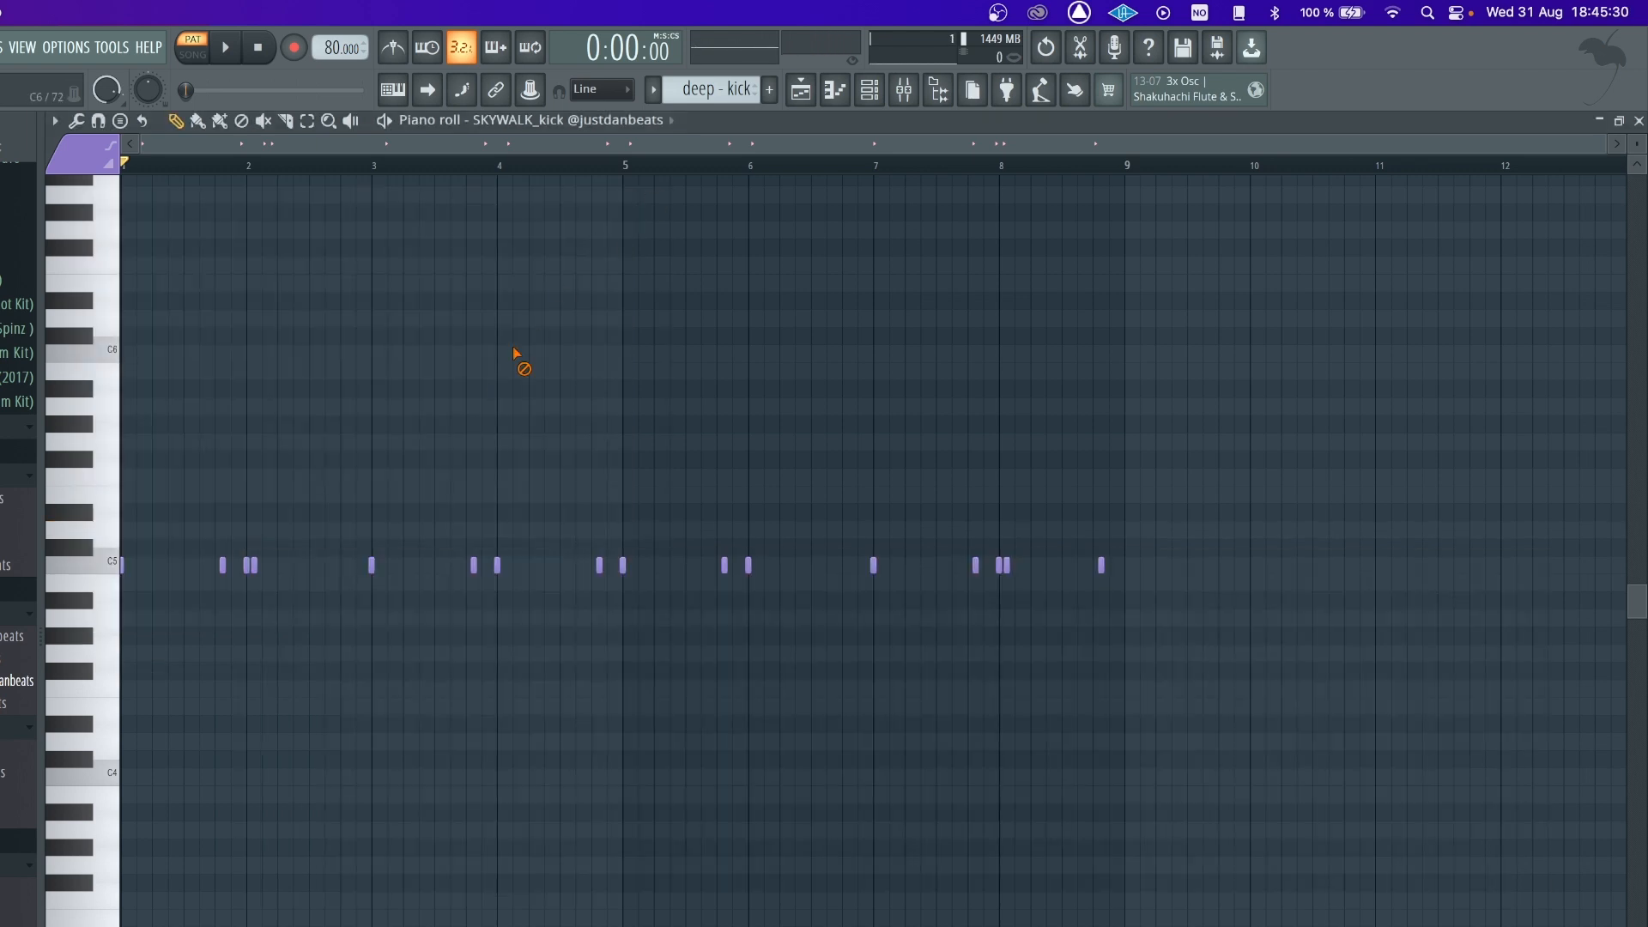
# - Play the kick pattern in the SKYWALK_kick piano roll, stop playback, and close the piano roll and channel rack
pyautogui.press('space')
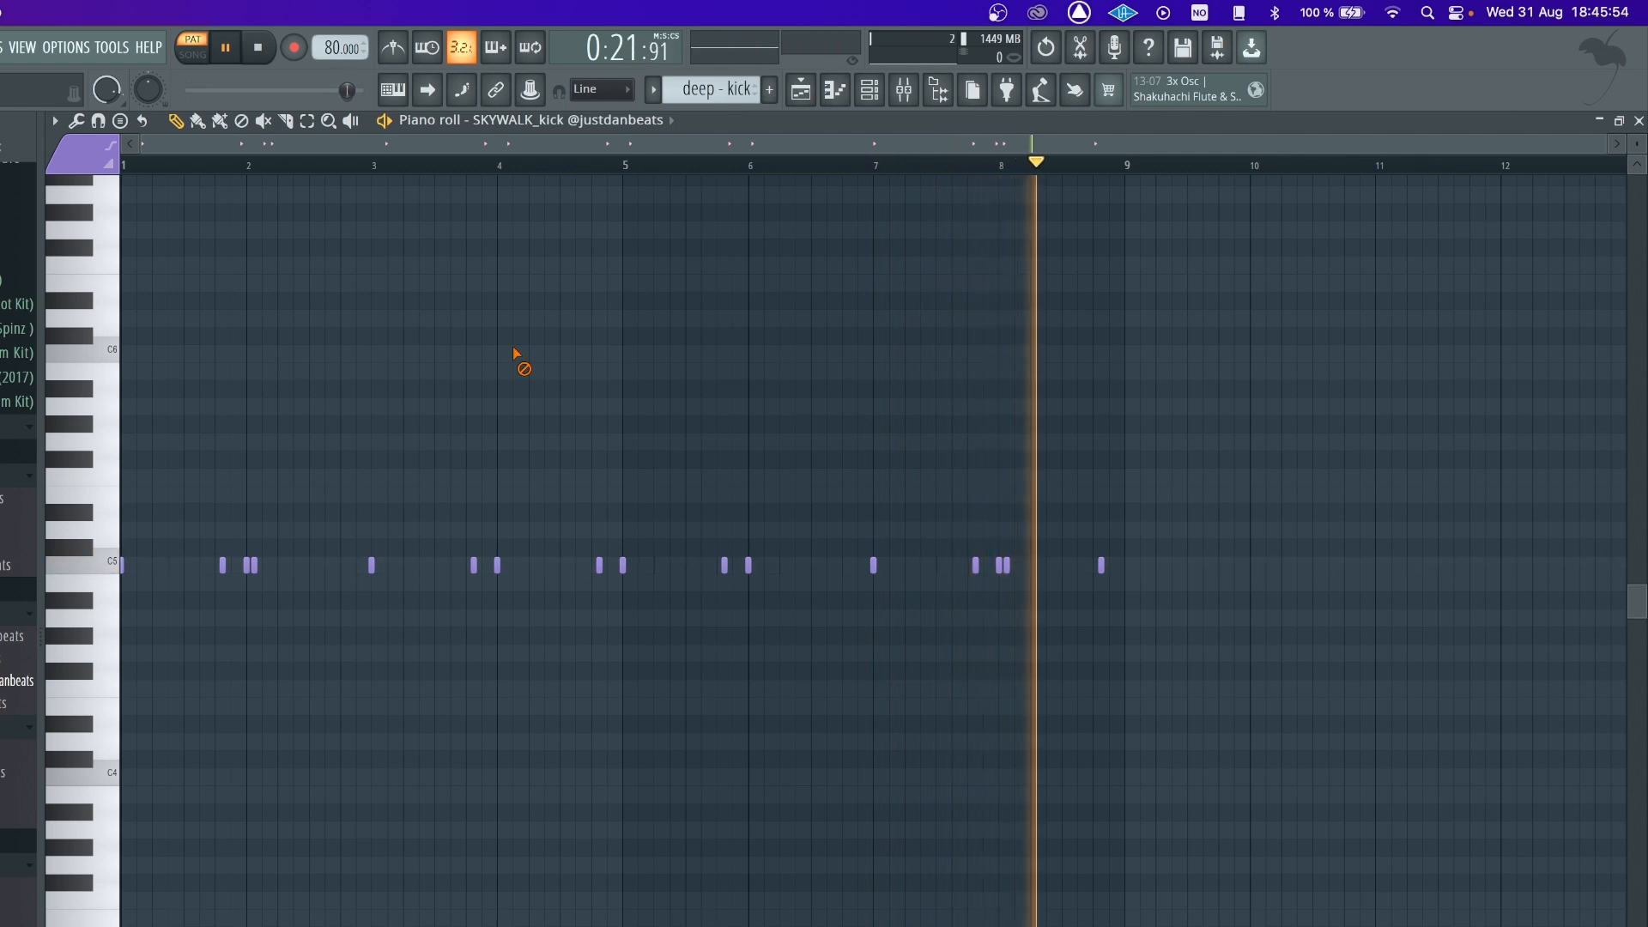
pyautogui.press('space')
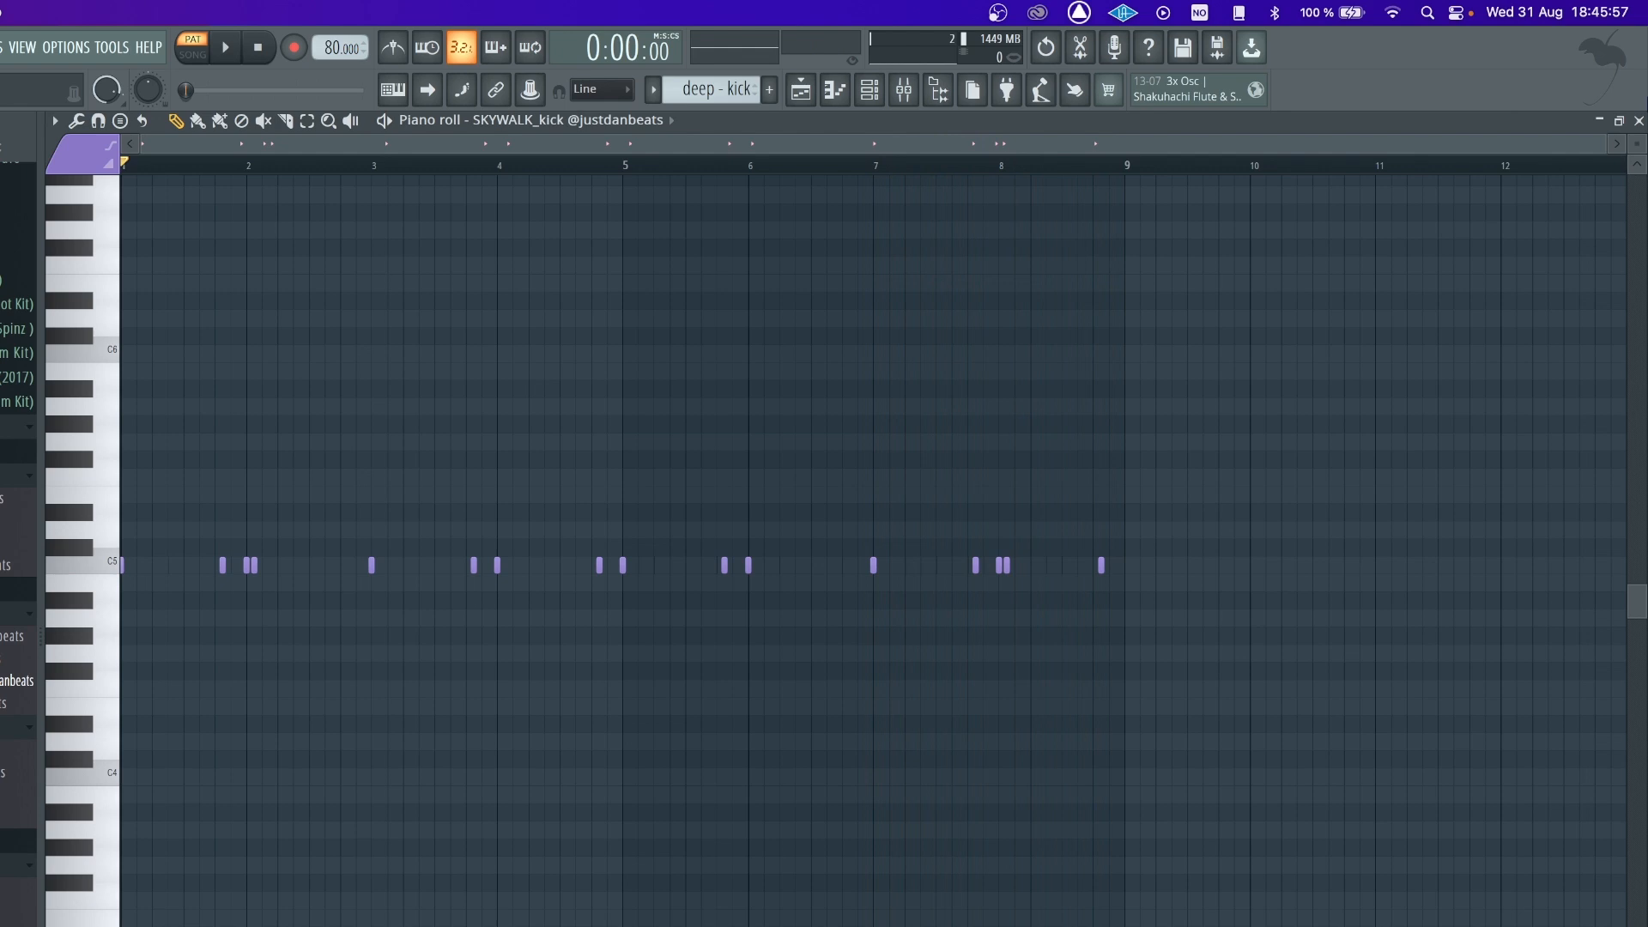
pyautogui.click(1638, 120)
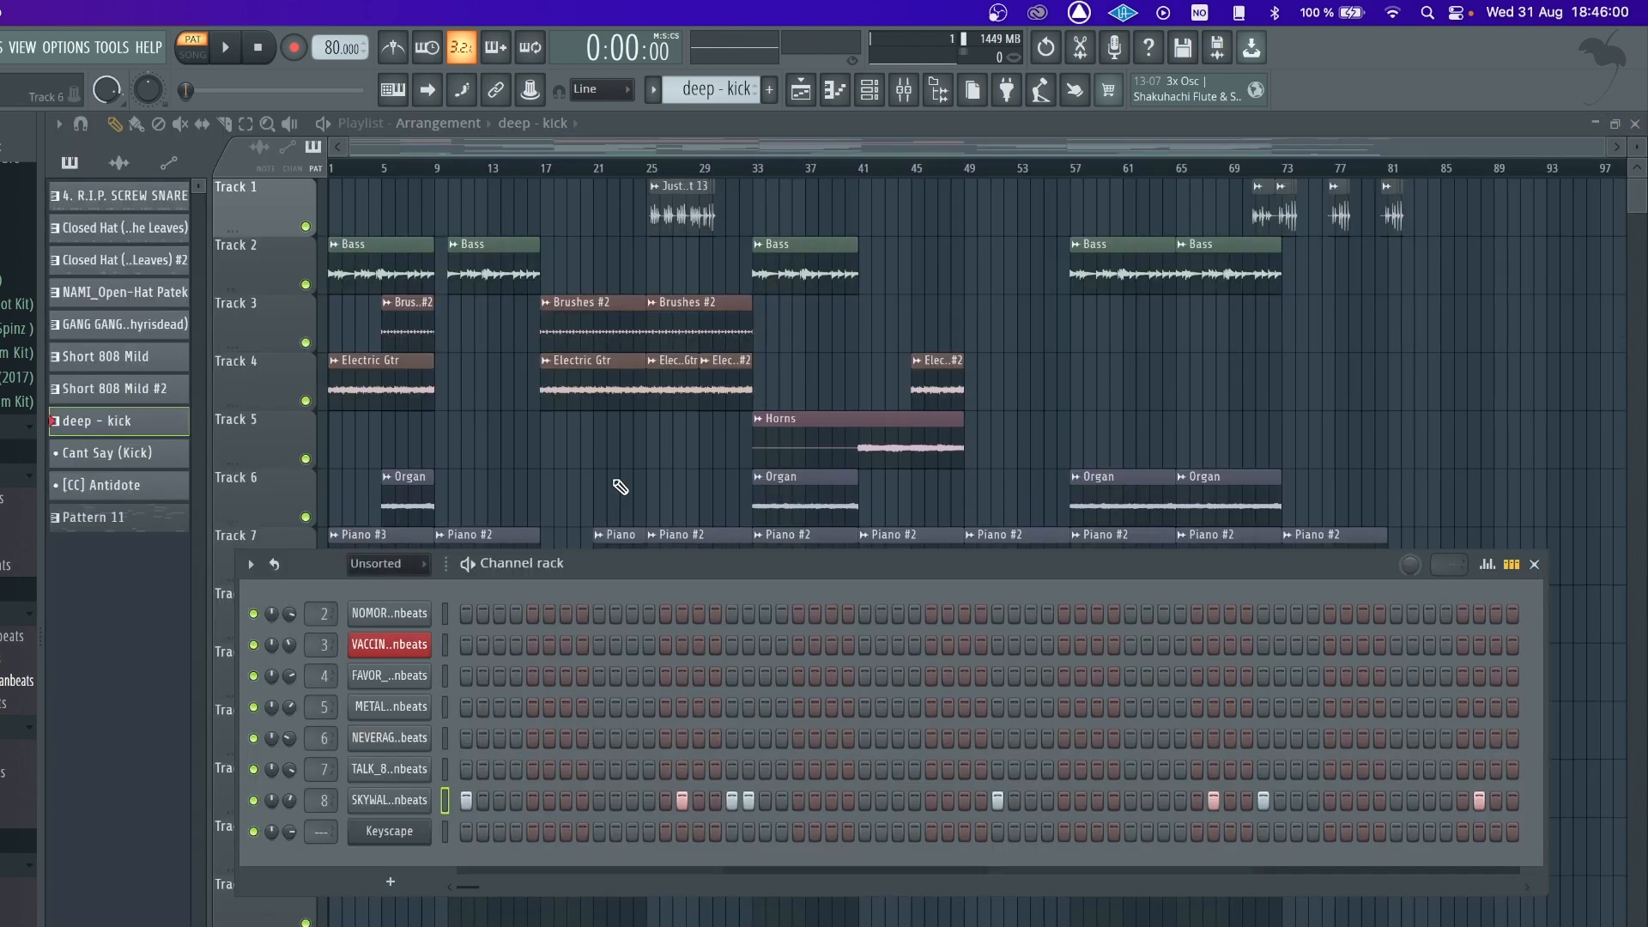
pyautogui.press('F6')
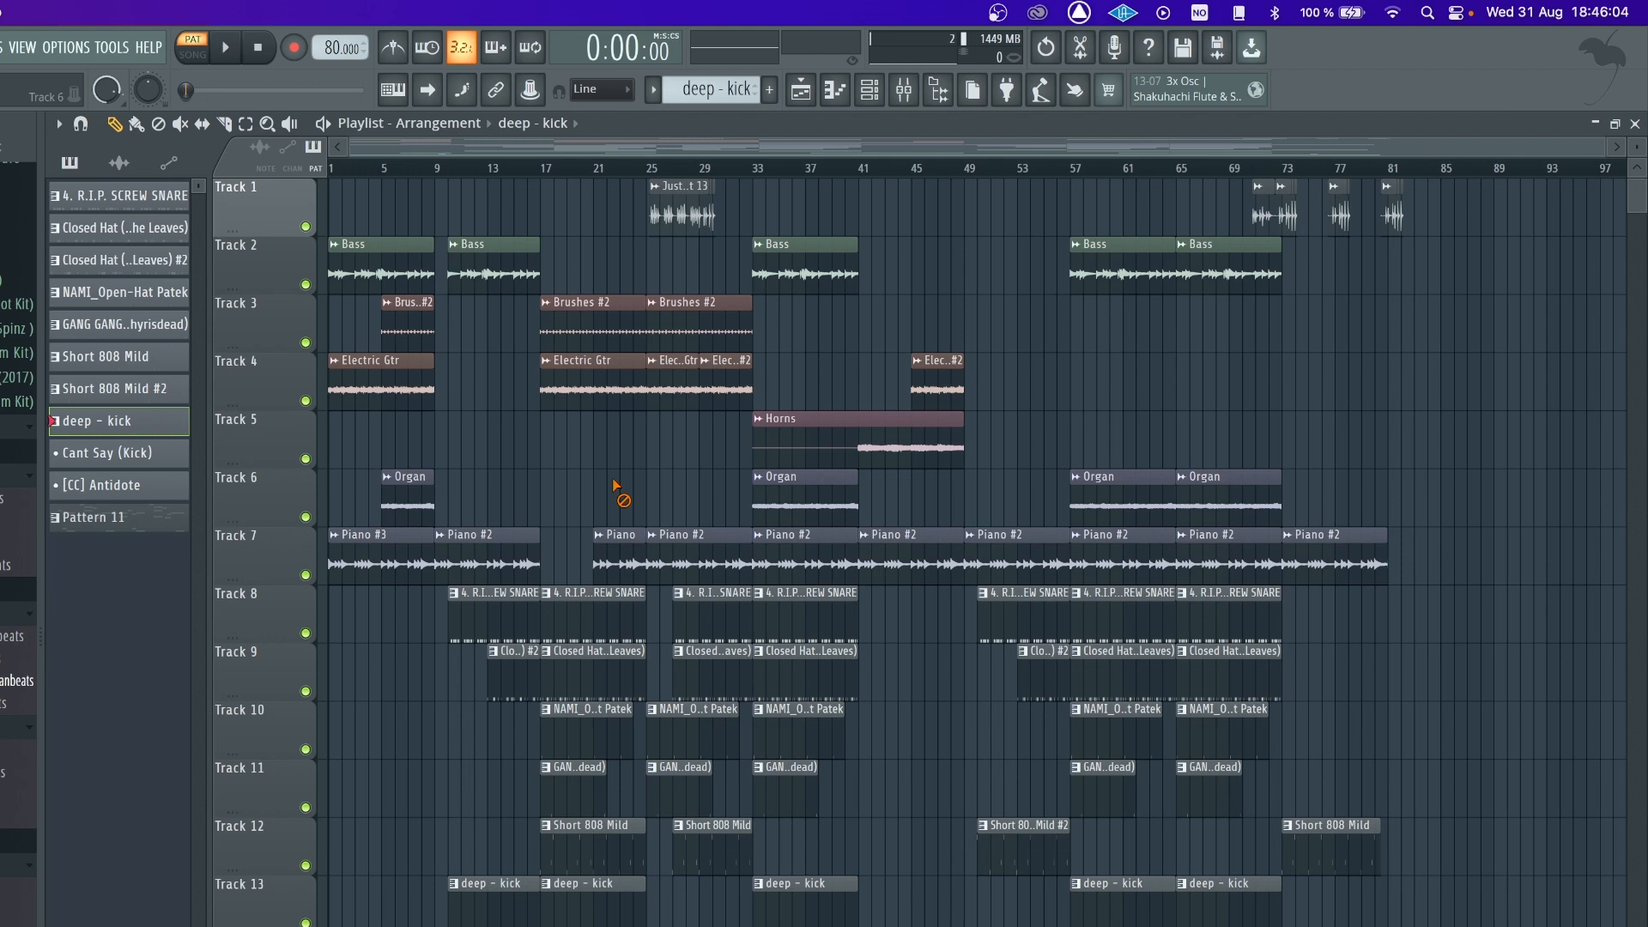
# - Play the full arrangement from bar 9, where the second Piano section starts, and stop playback
pyautogui.click(436, 168)
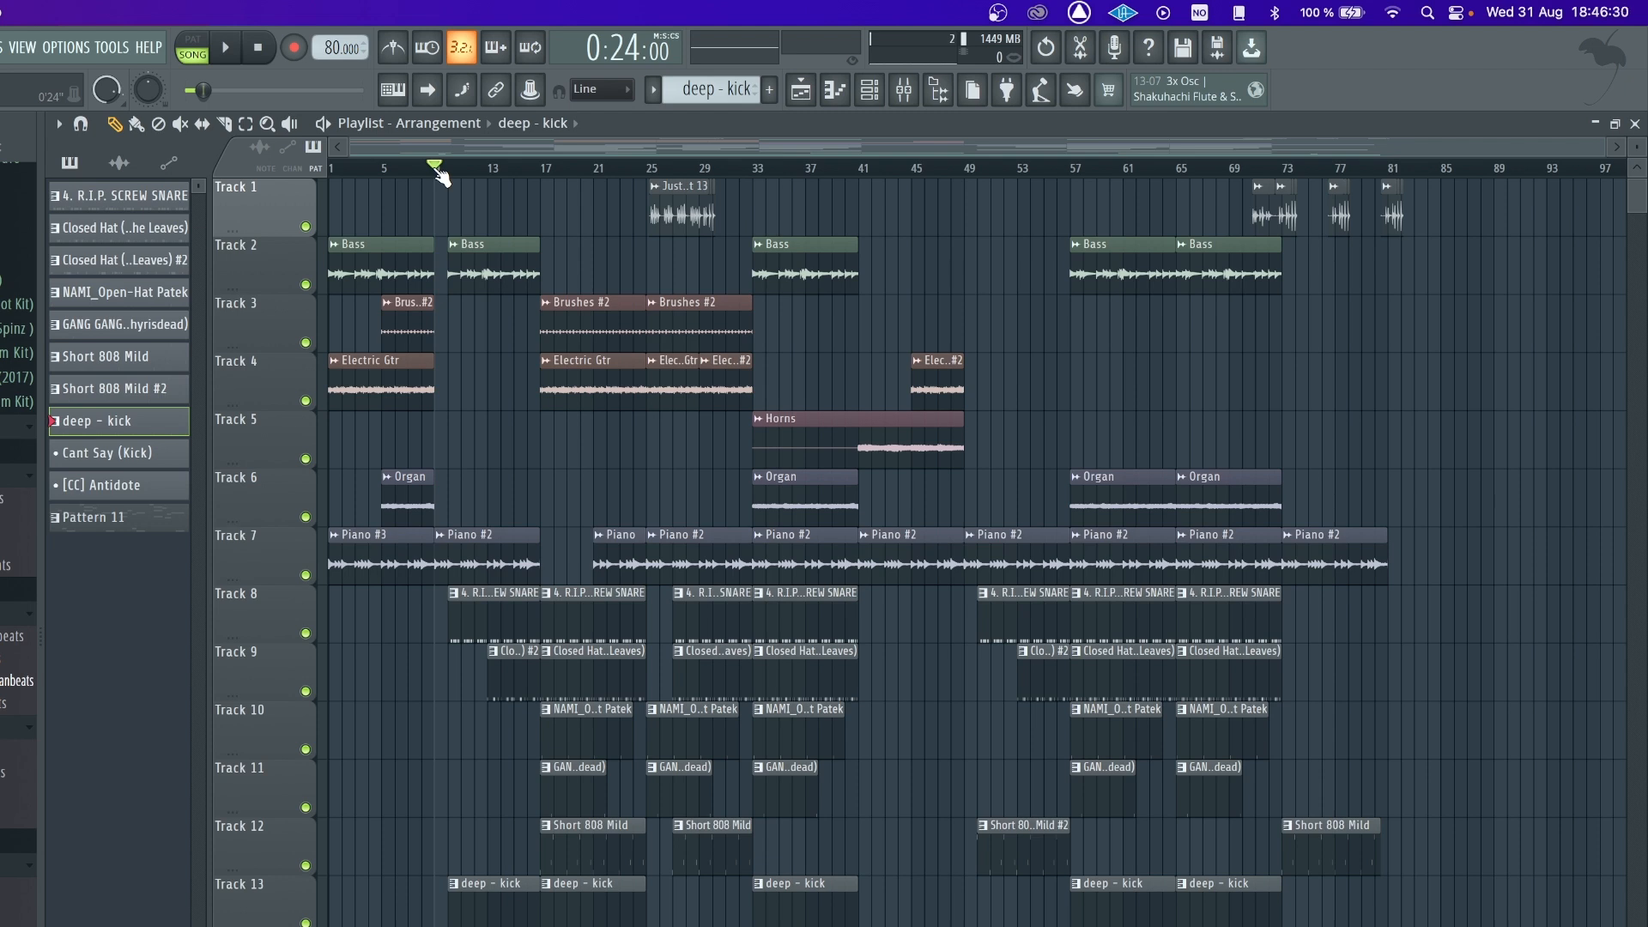
pyautogui.scroll(2, 439, 174)
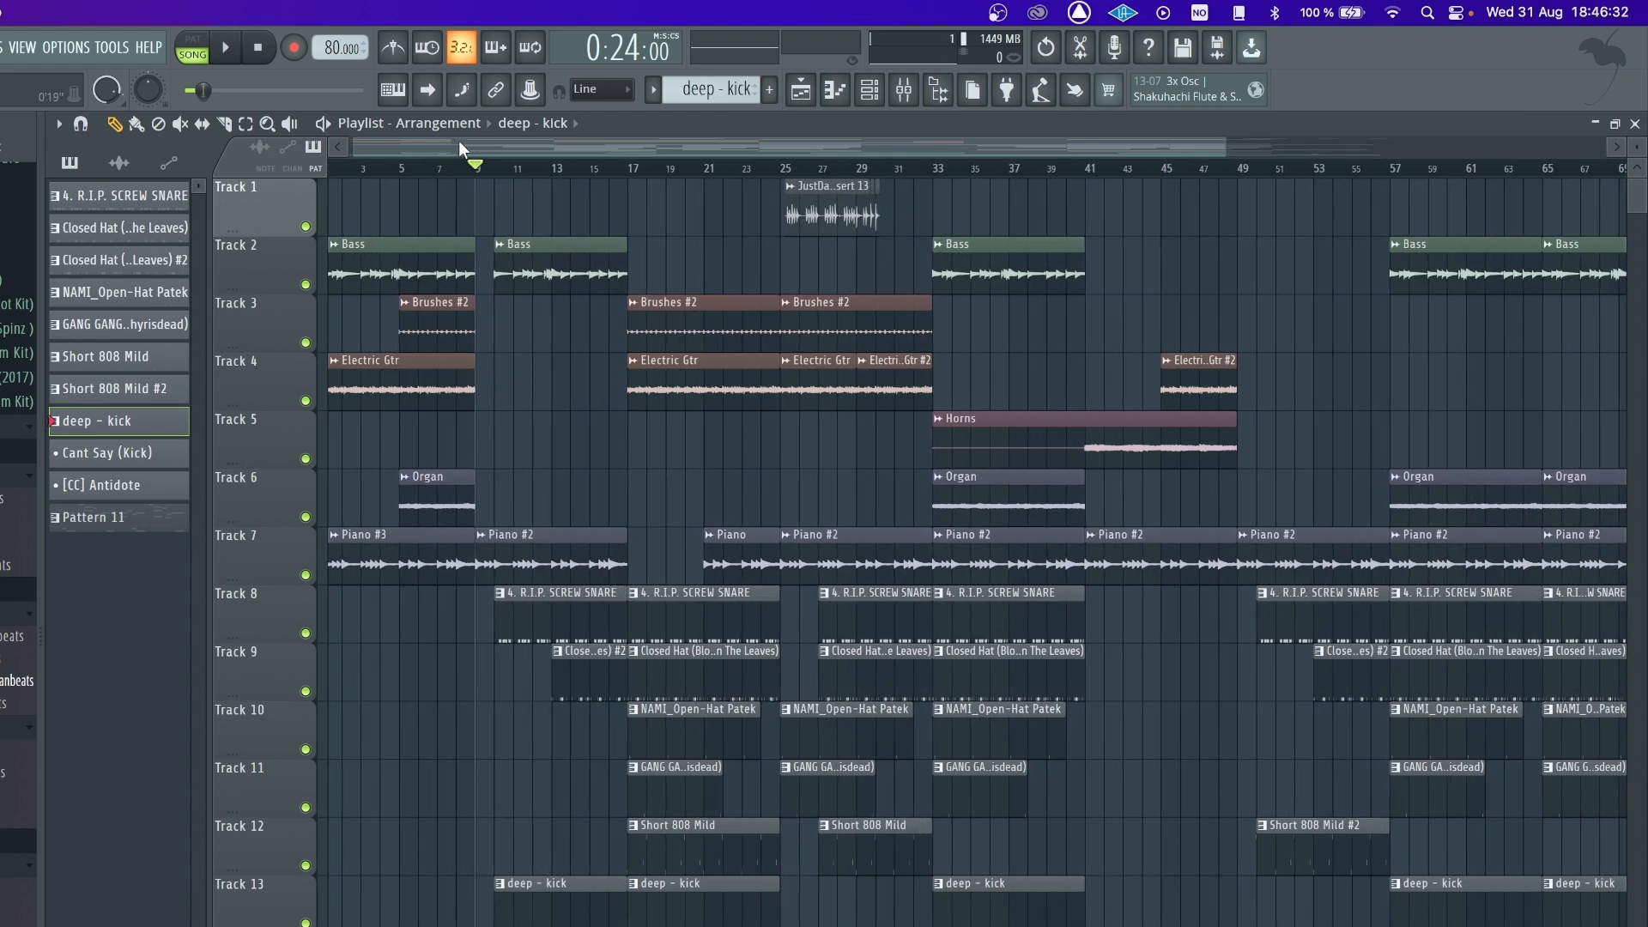
pyautogui.moveTo(457, 144); pyautogui.dragTo(410, 144)
pyautogui.press('space')
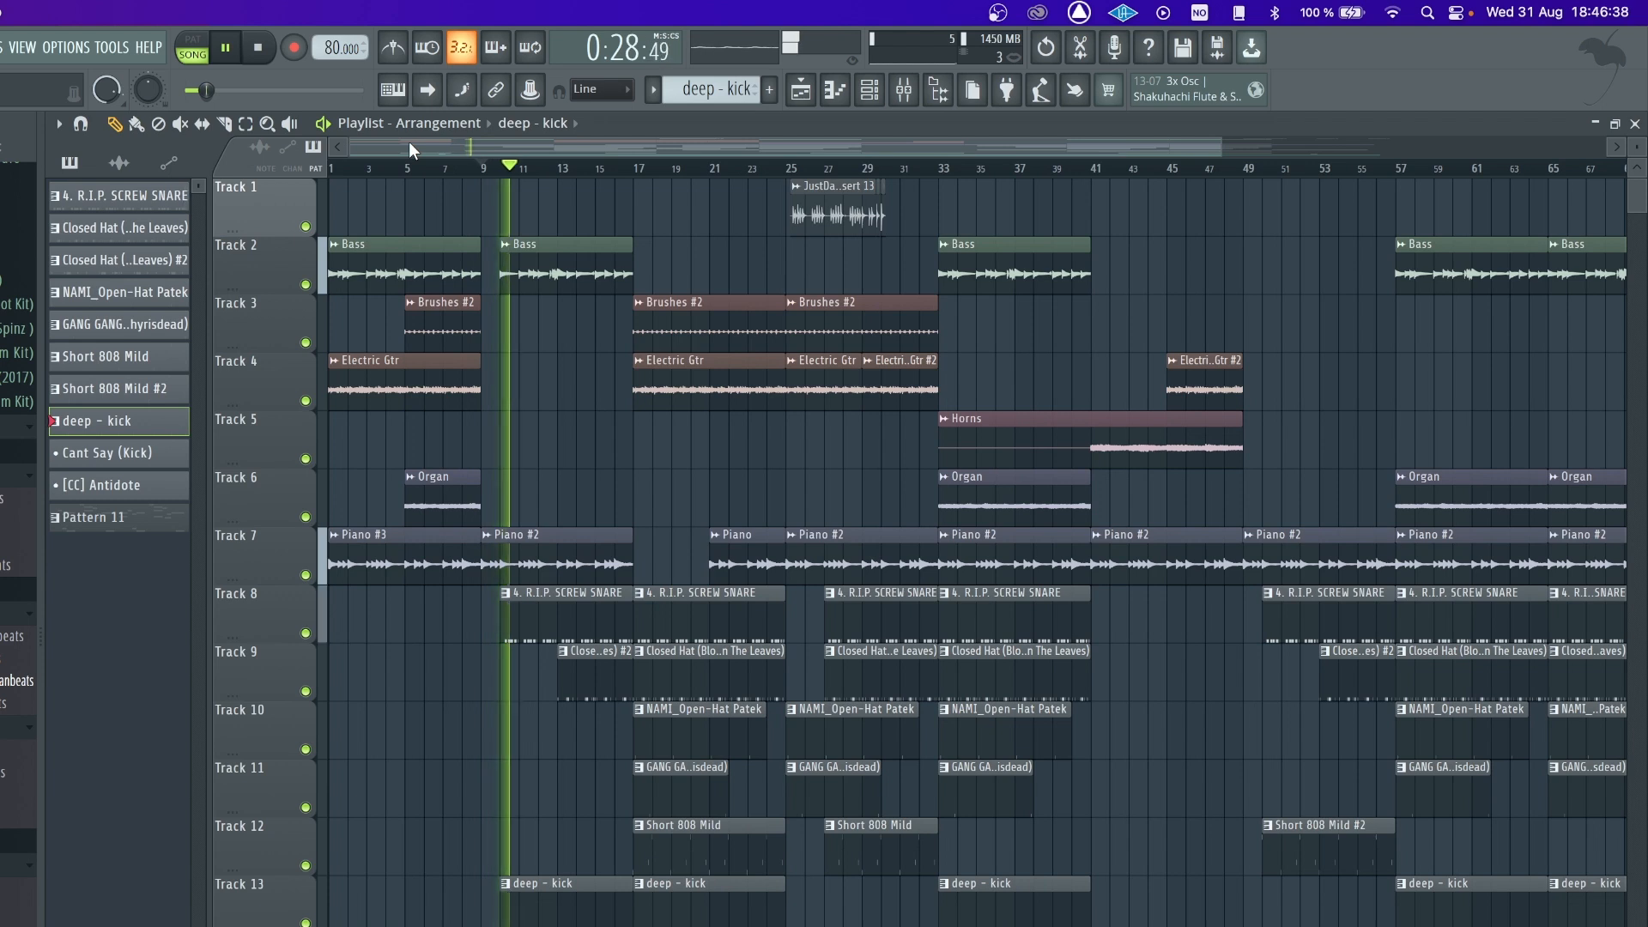
pyautogui.press('space')
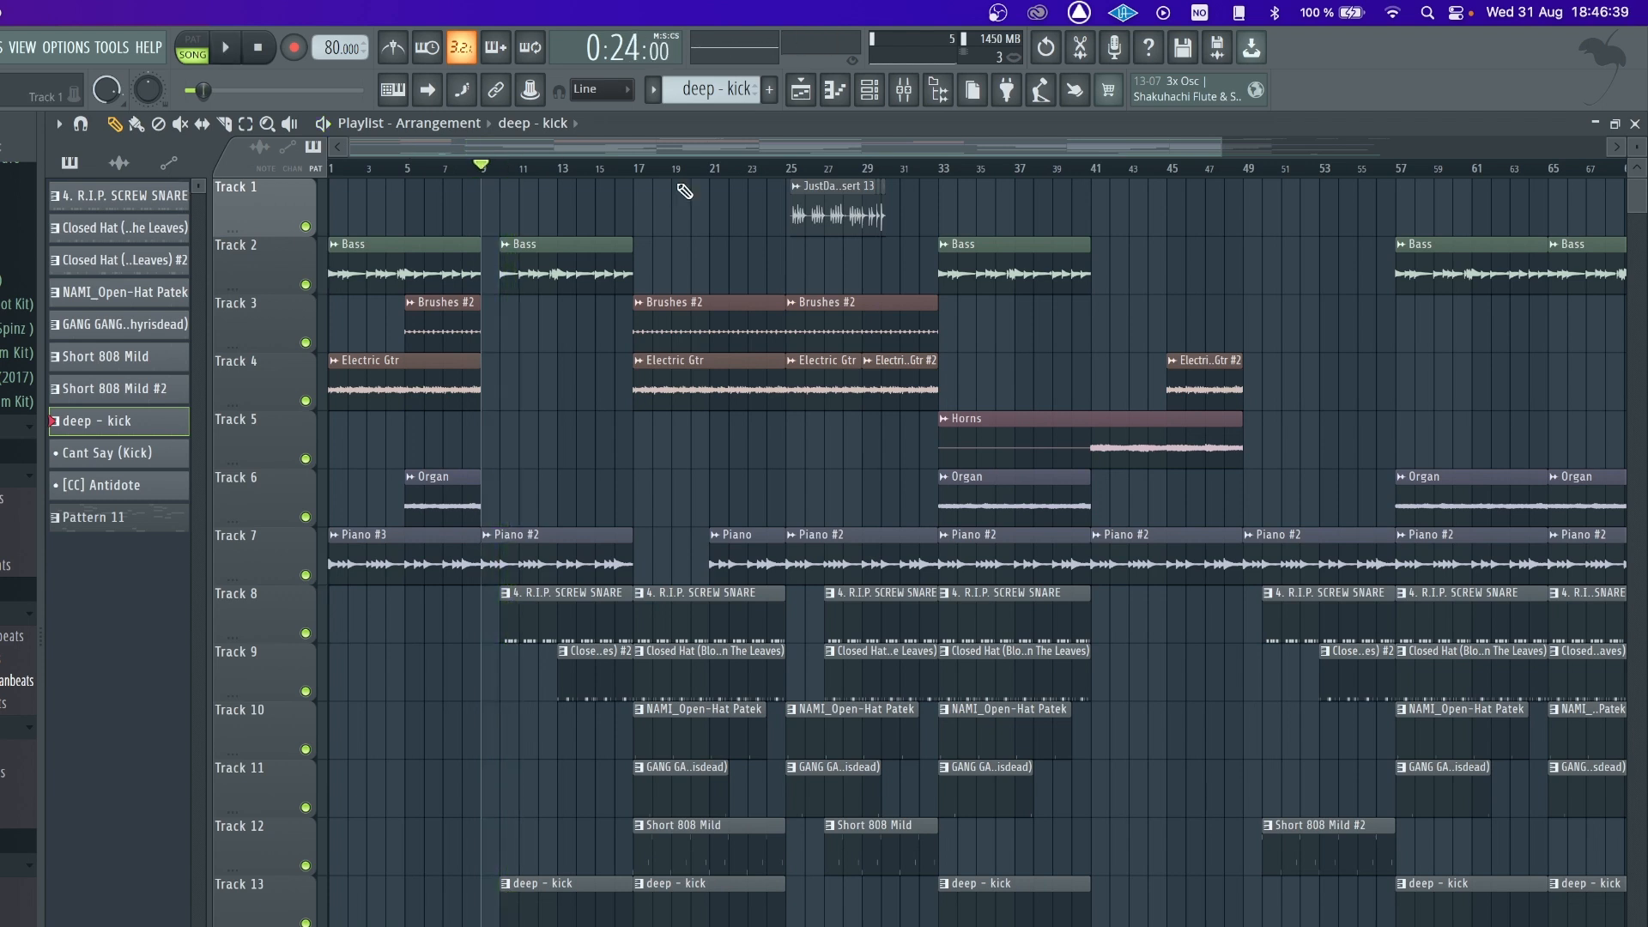
# - Play the arrangement from bar 17, where the 808 and open hats enter, and stop playback
pyautogui.click(639, 172)
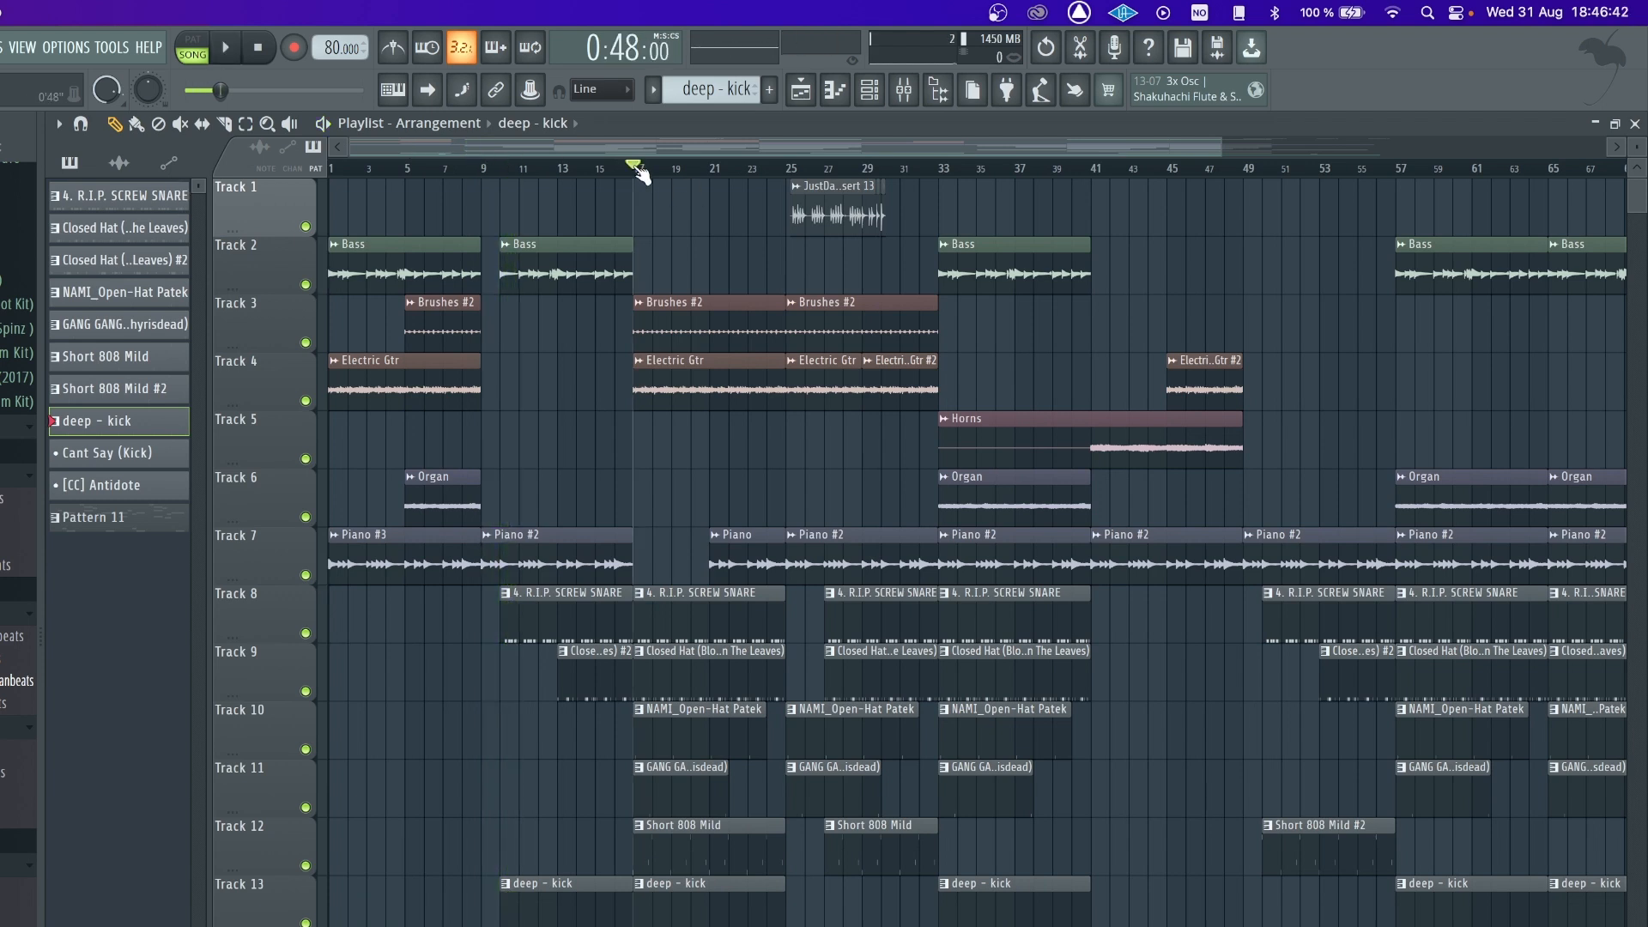
pyautogui.press('space')
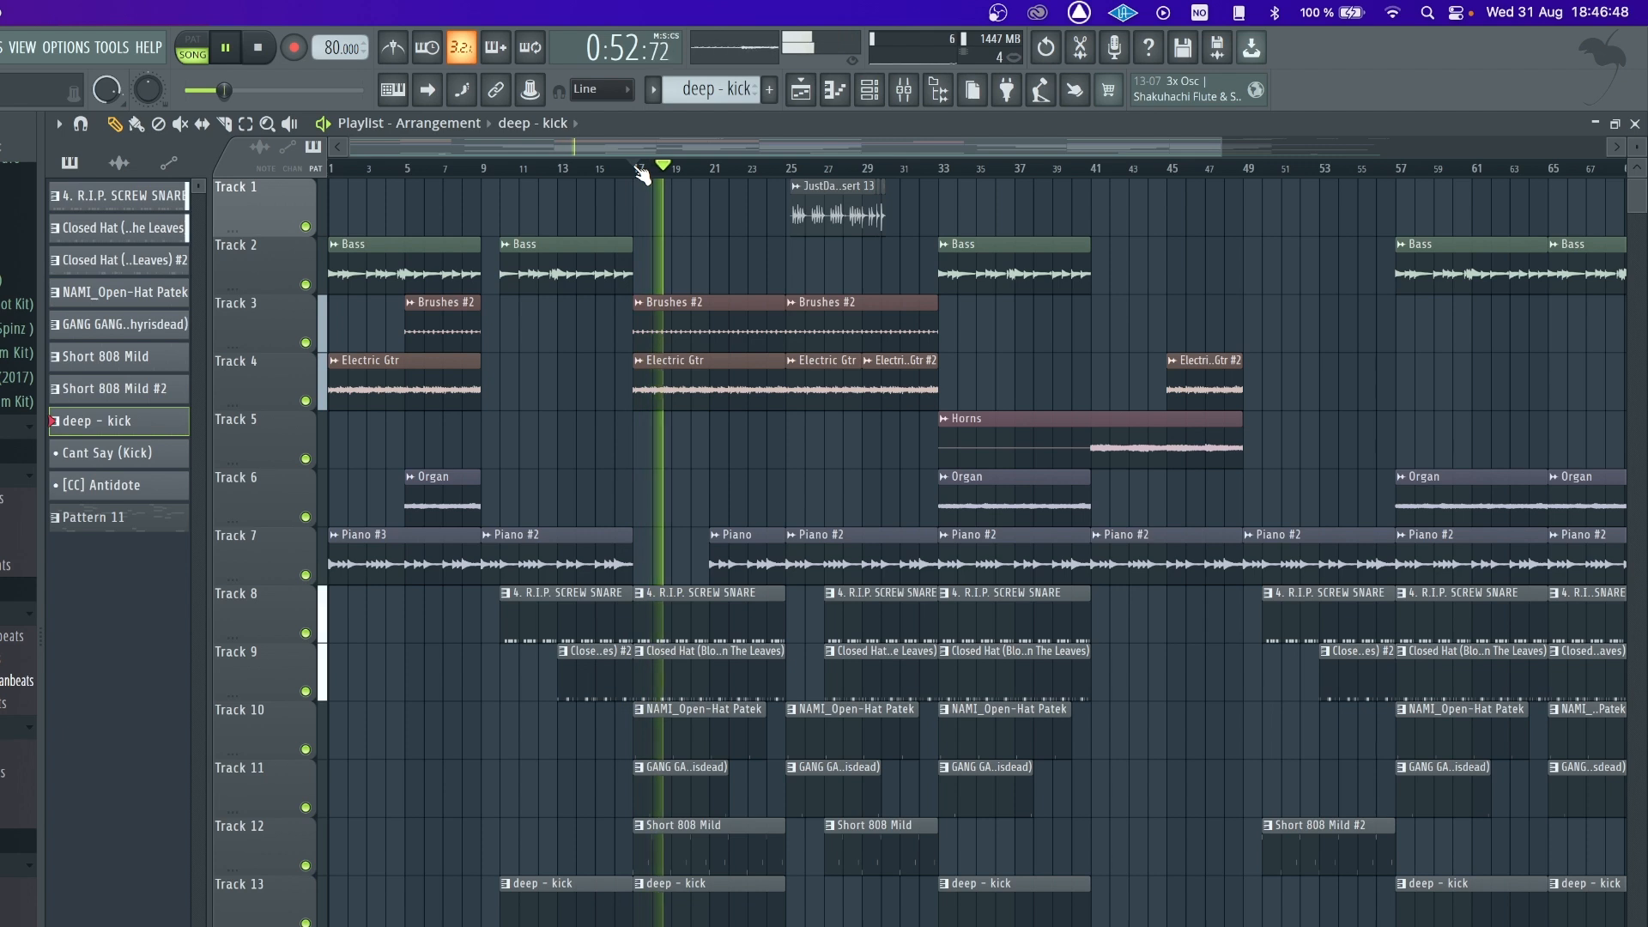
pyautogui.press('space')
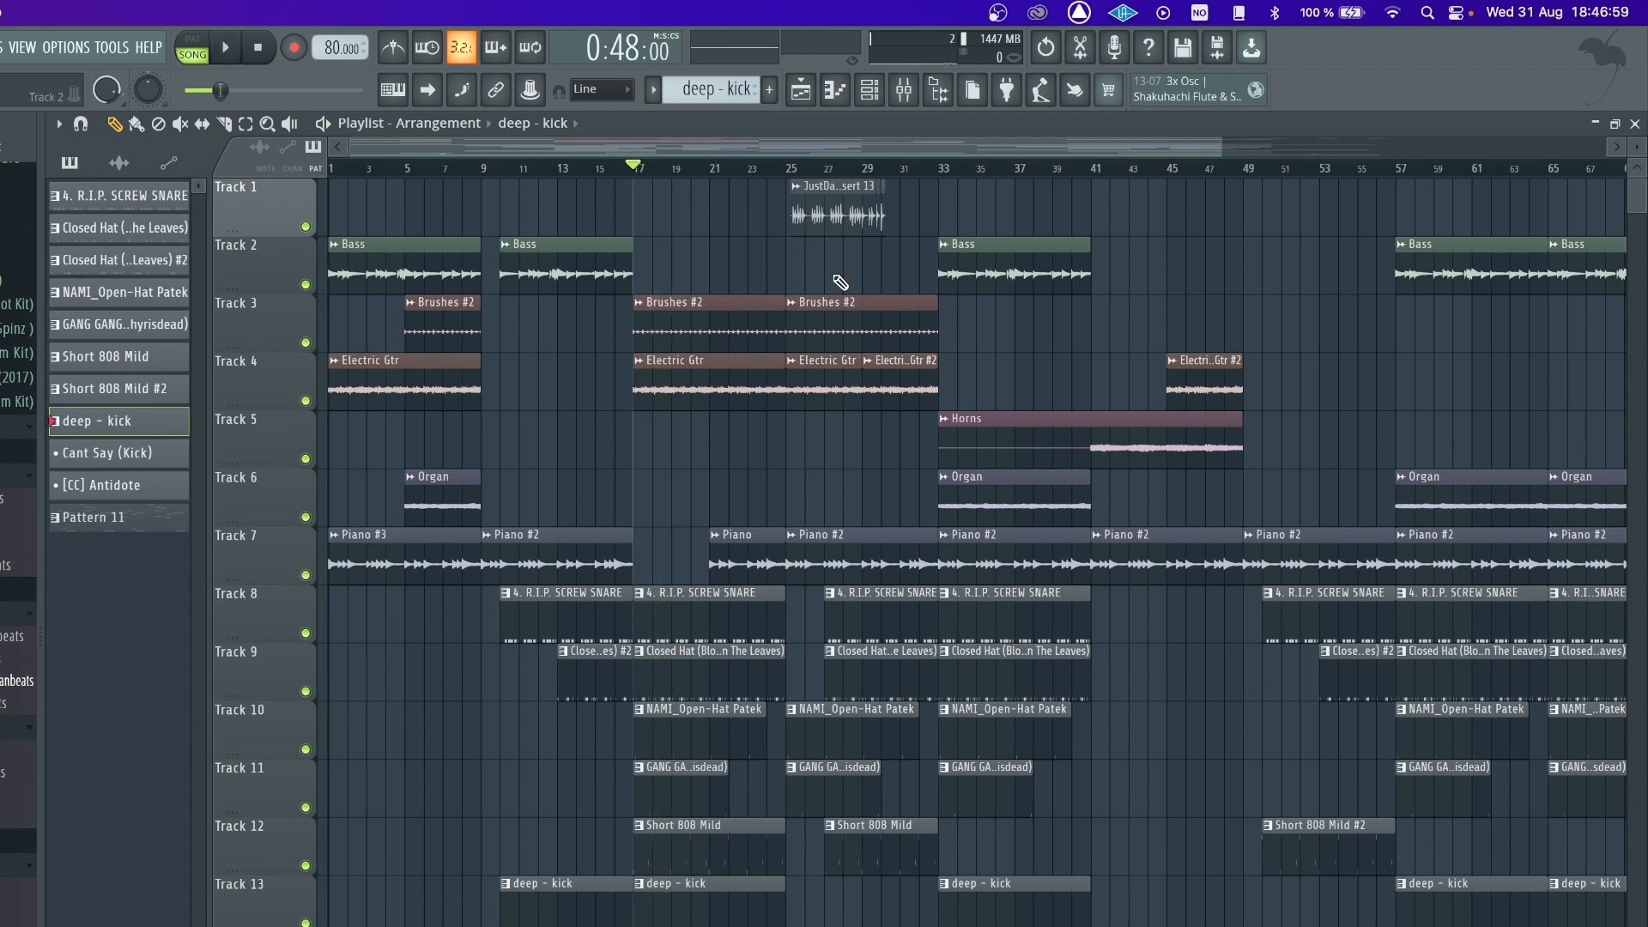
# - Open the mixer, inspect the Piano track's Fruity parametric EQ 2, and check the rim, hihat and hihat 2 tracks for effects
pyautogui.click(912, 93)
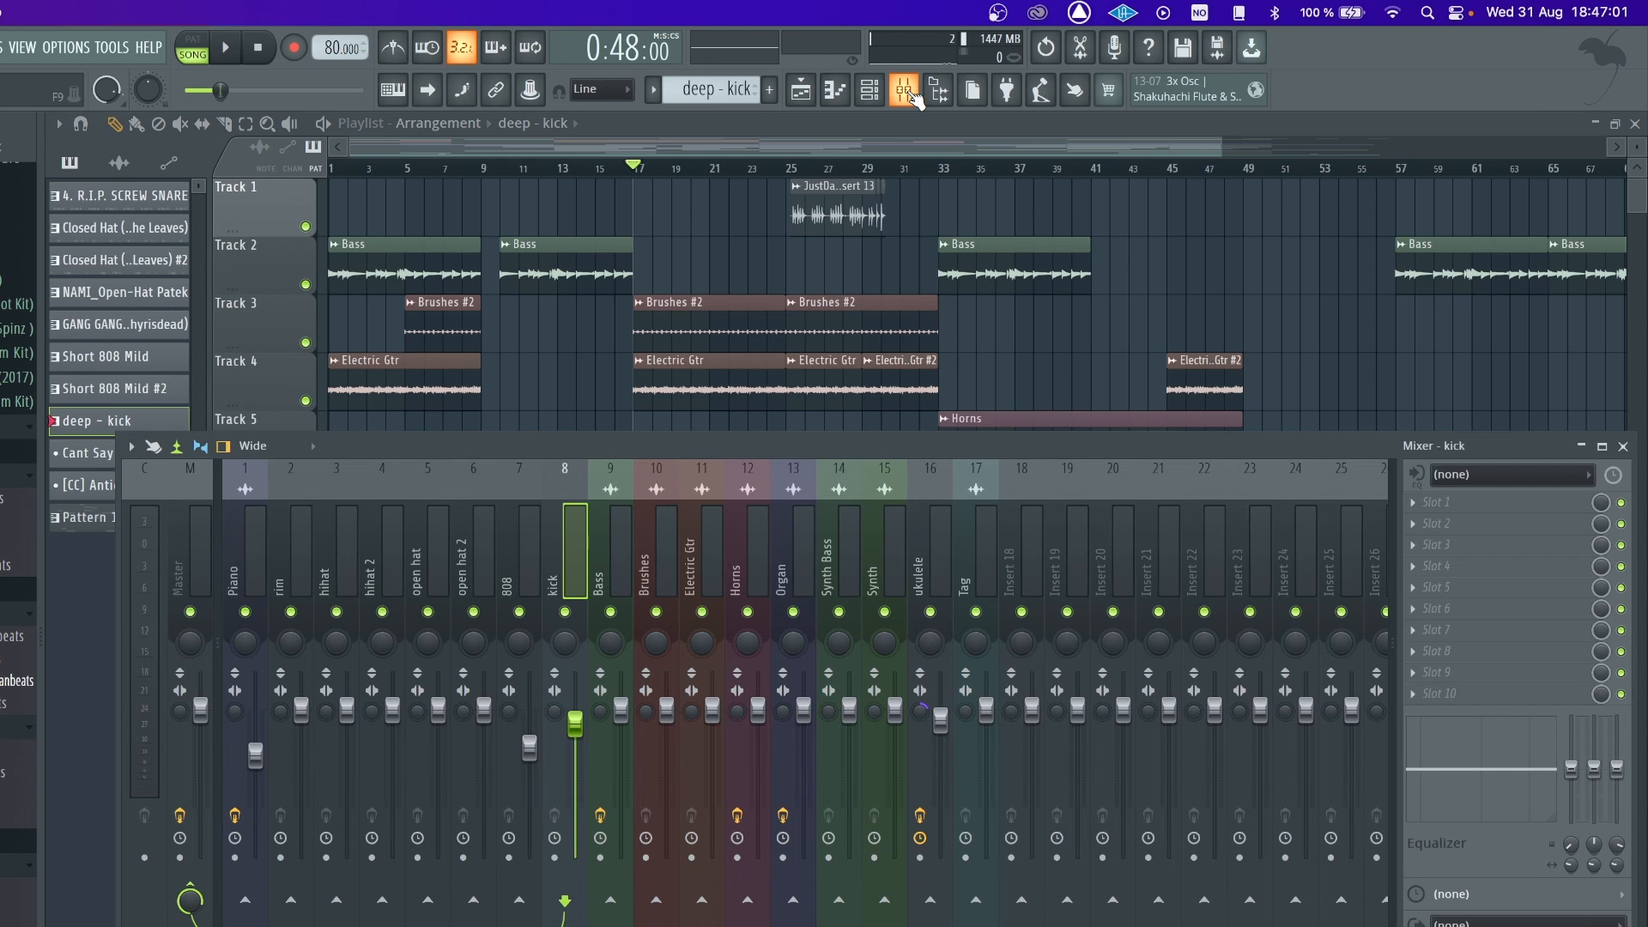
pyautogui.click(254, 551)
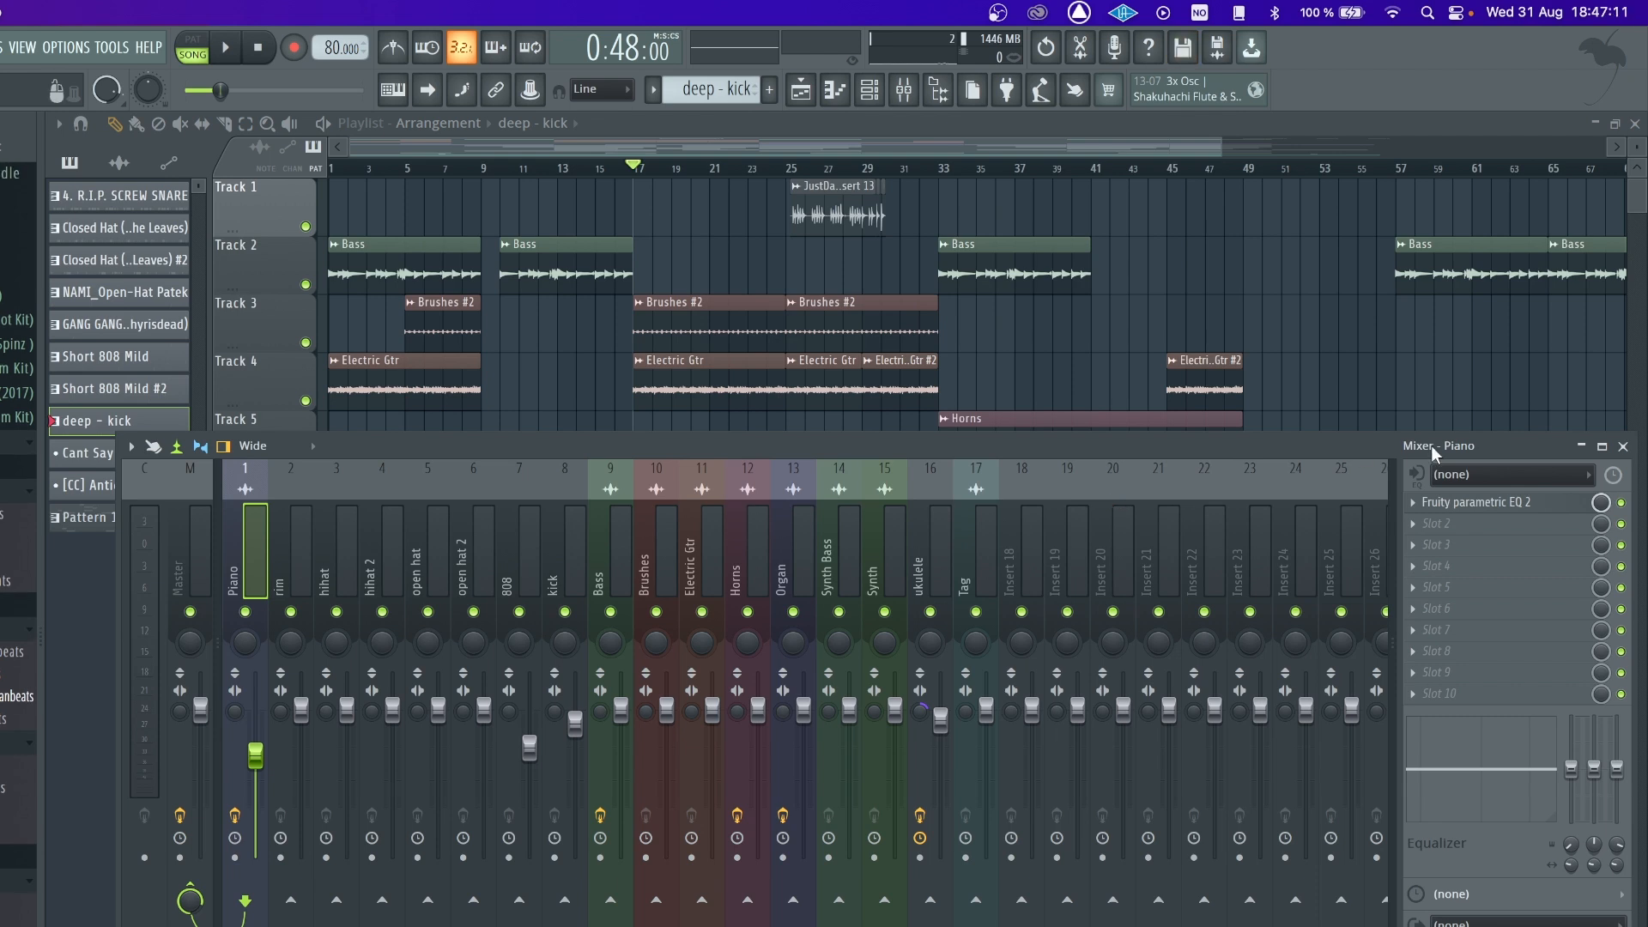
pyautogui.click(1478, 503)
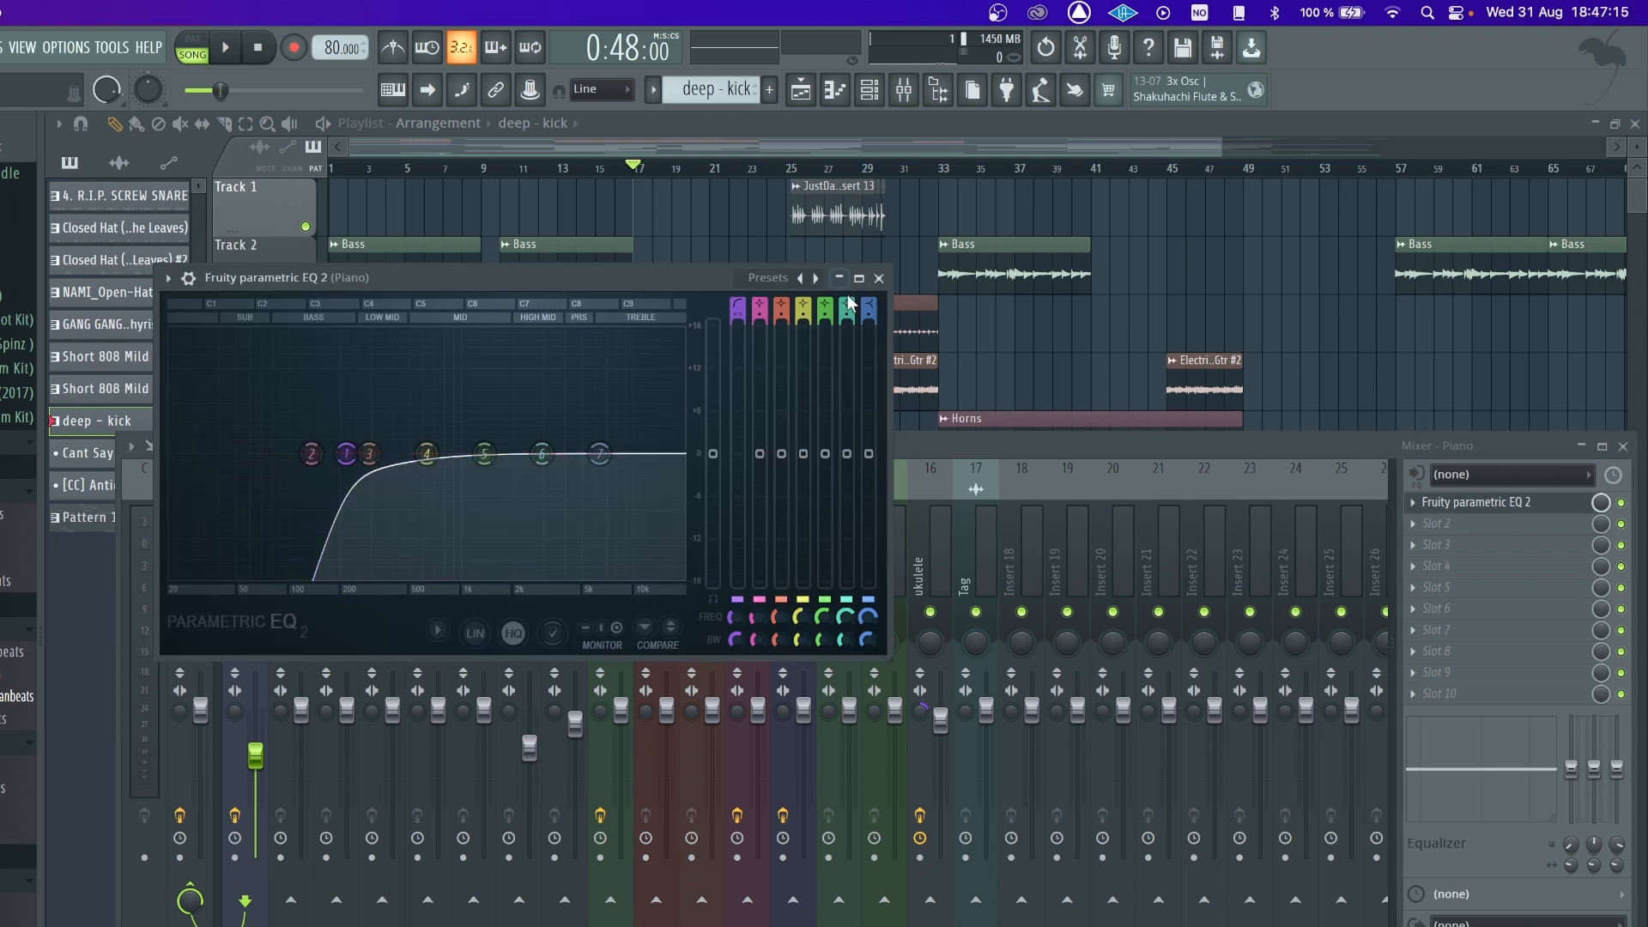
pyautogui.click(878, 278)
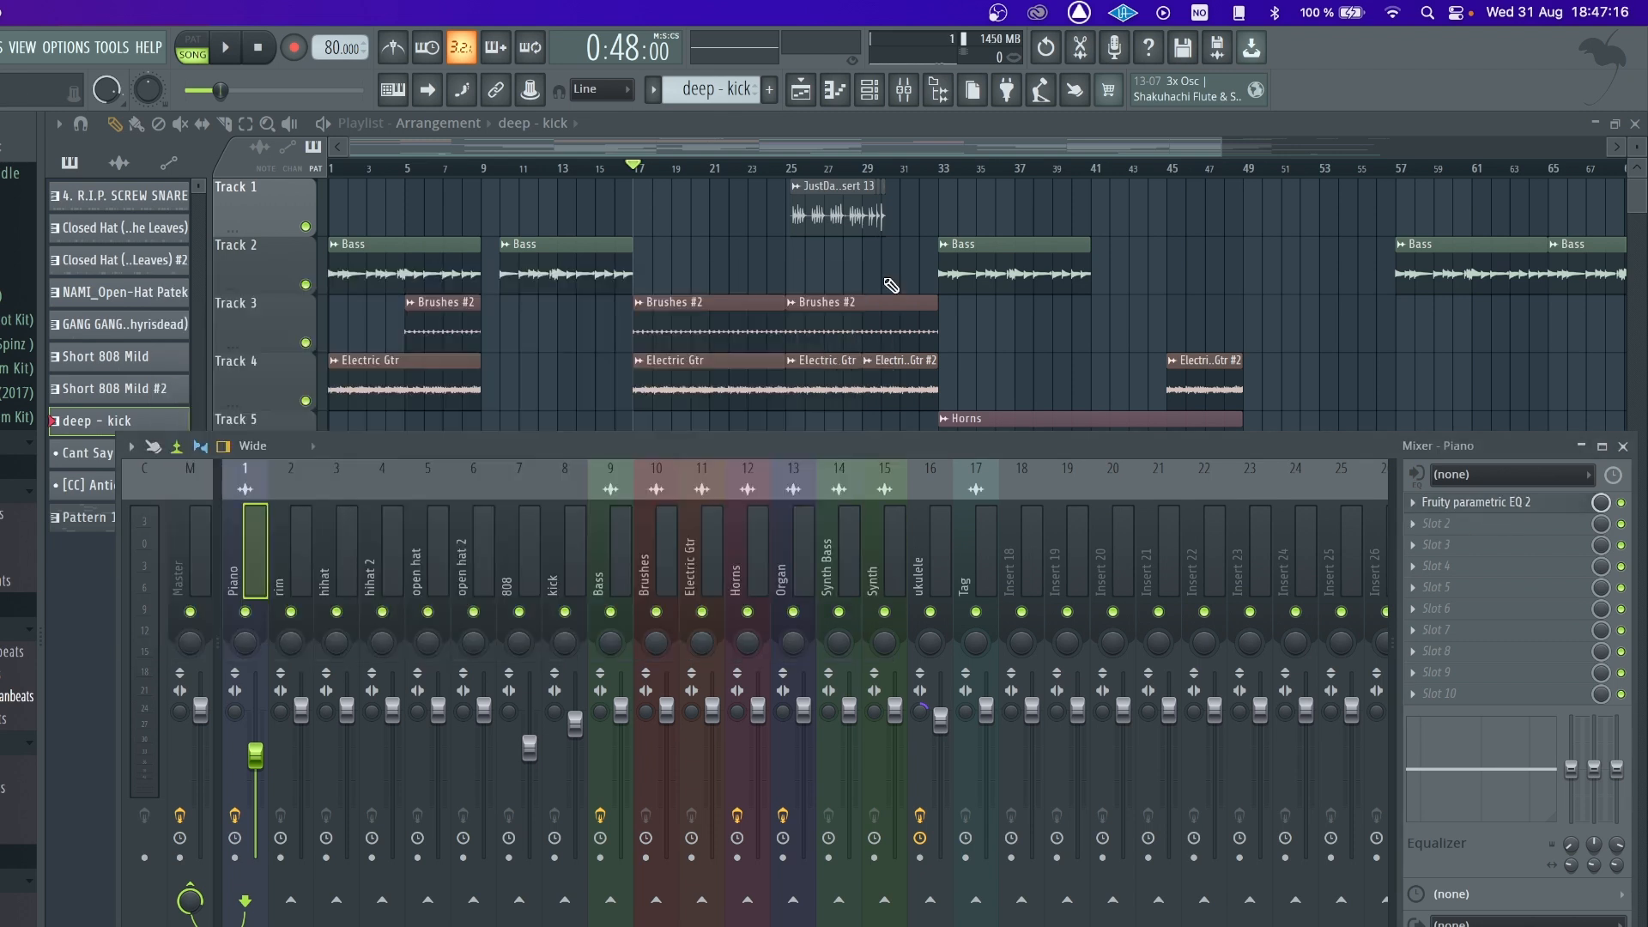
pyautogui.click(300, 570)
pyautogui.click(343, 570)
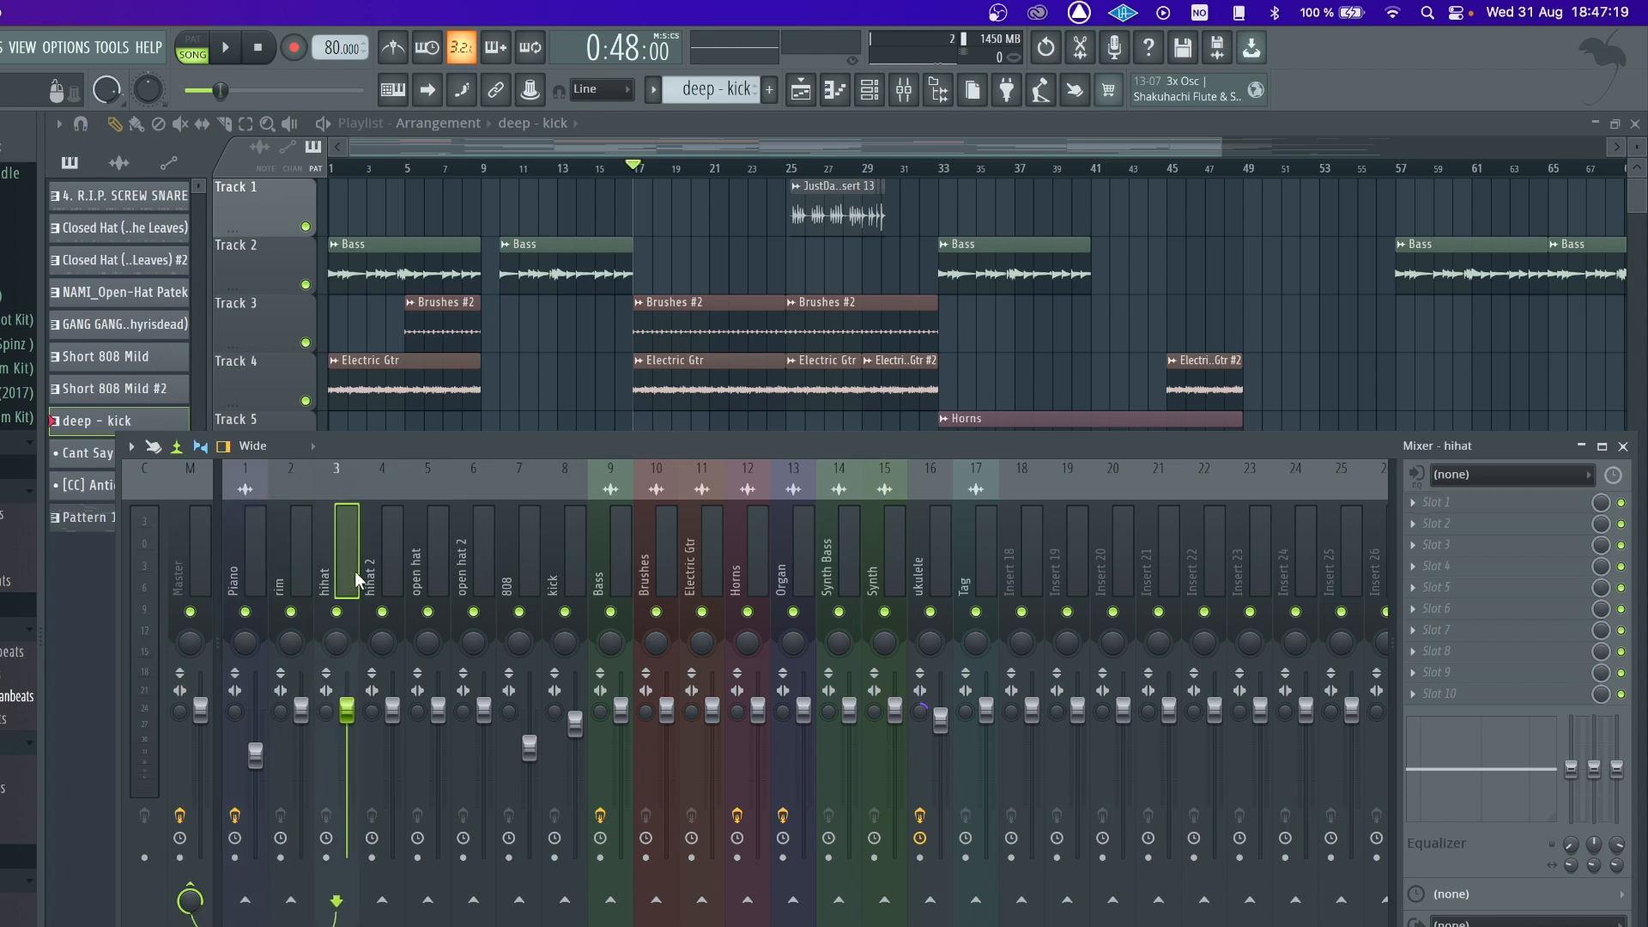
pyautogui.click(388, 568)
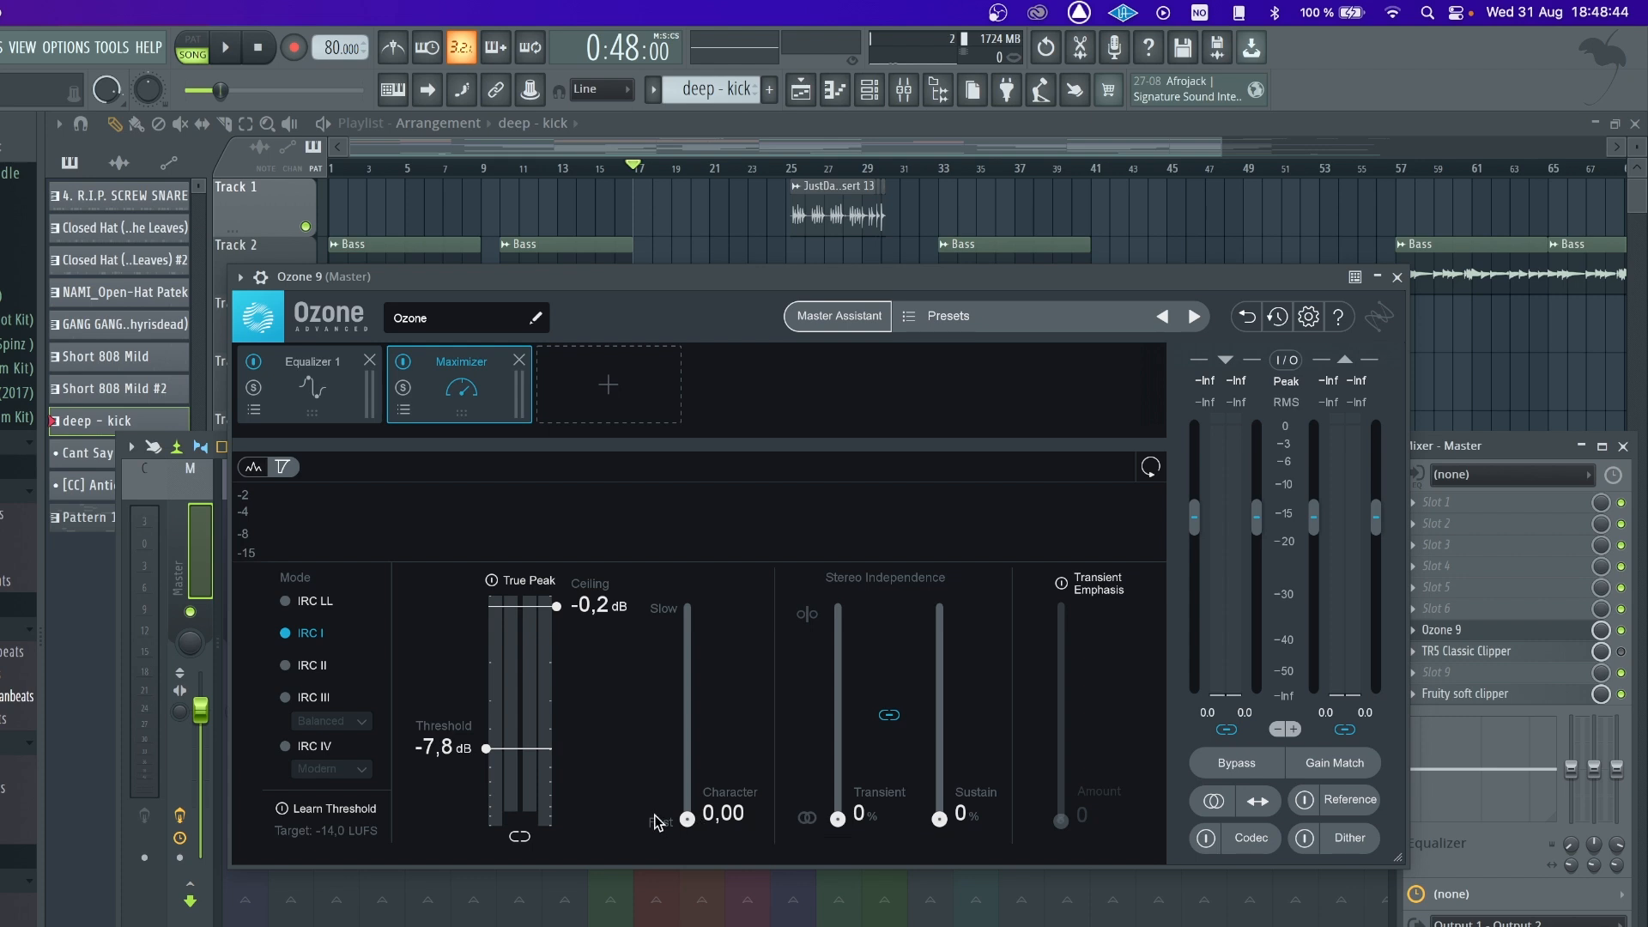
# - Switch the Character of the master's Ozone 9 Maximizer between its default 2.00 and 0.00, and close the plugin
pyautogui.doubleClick(688, 814)
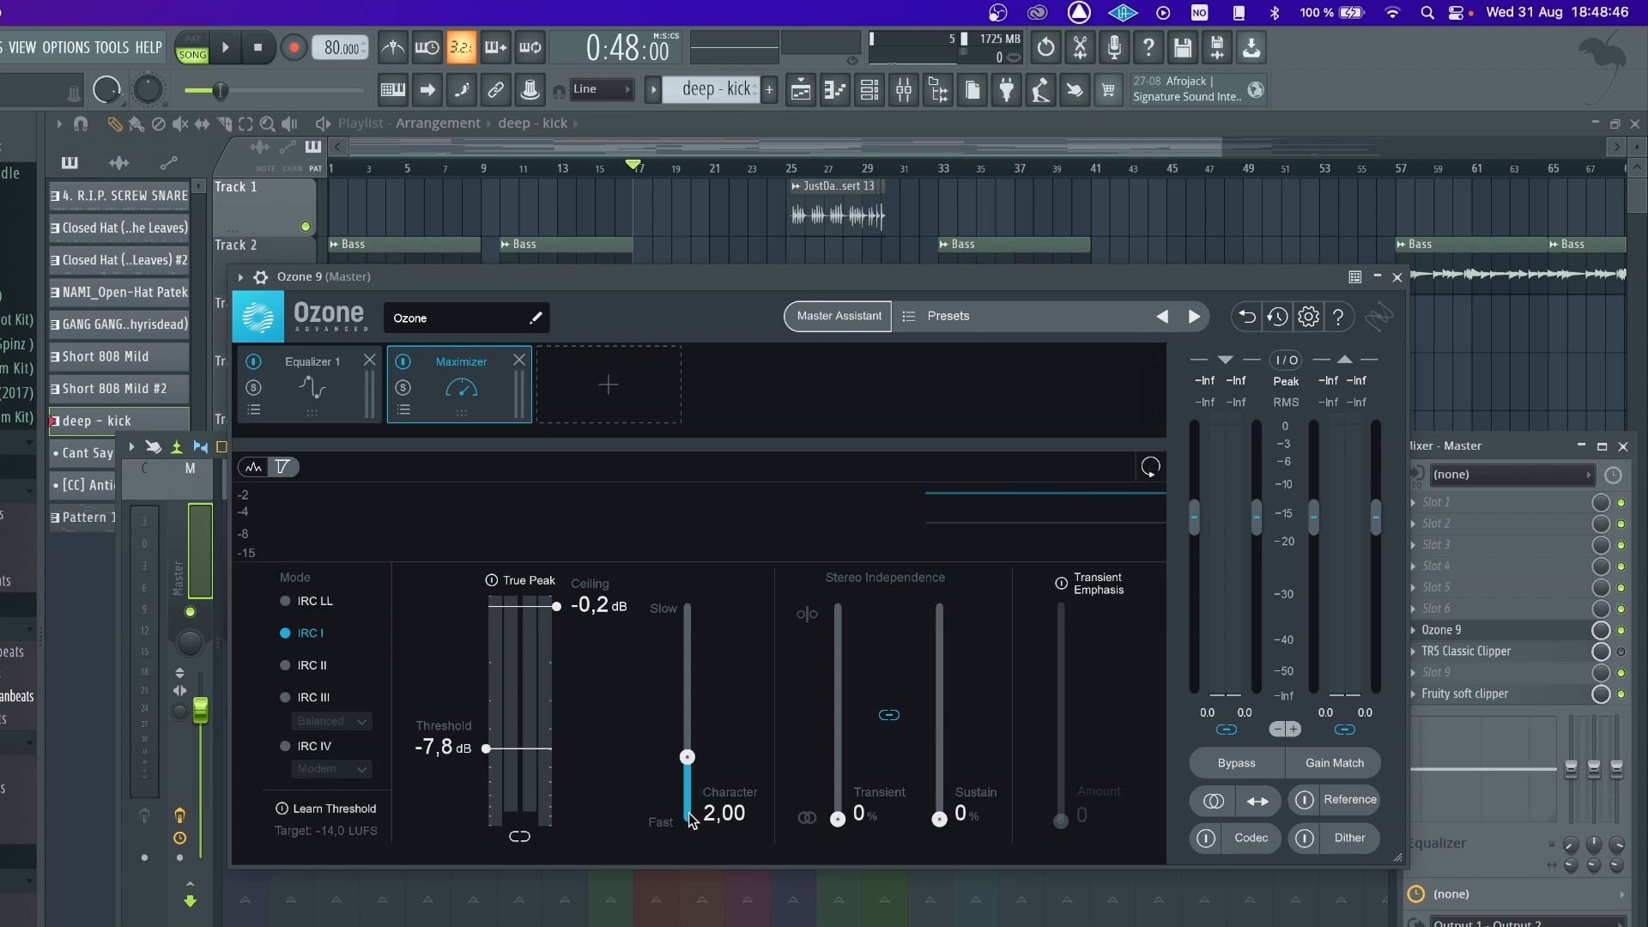
pyautogui.click(687, 817)
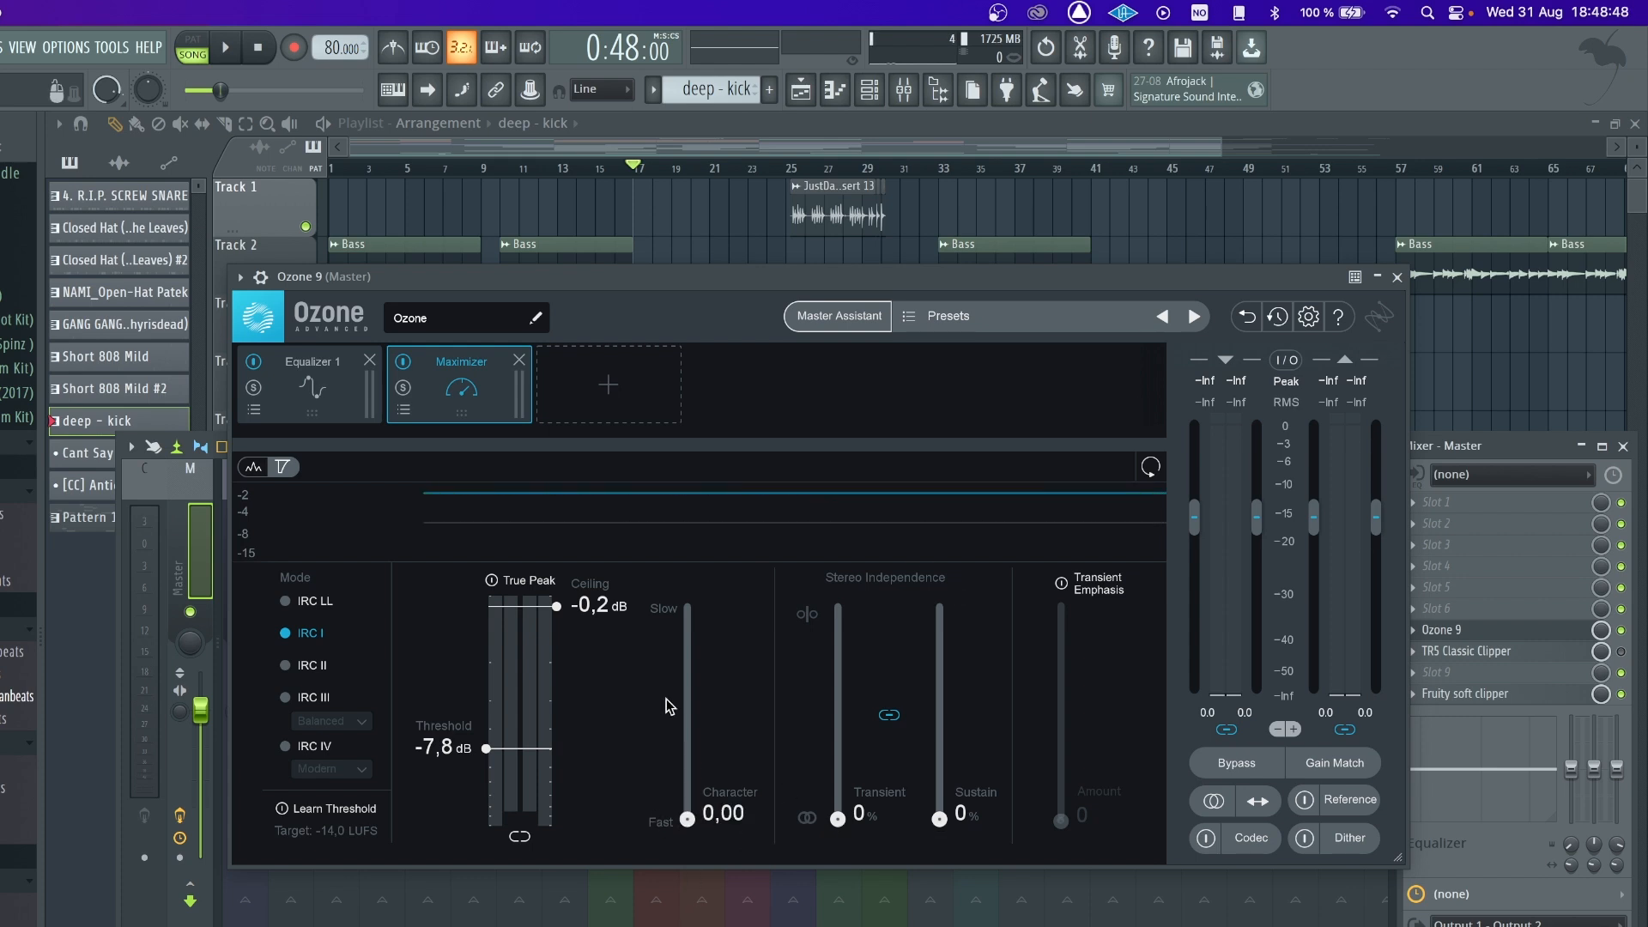
pyautogui.doubleClick(687, 817)
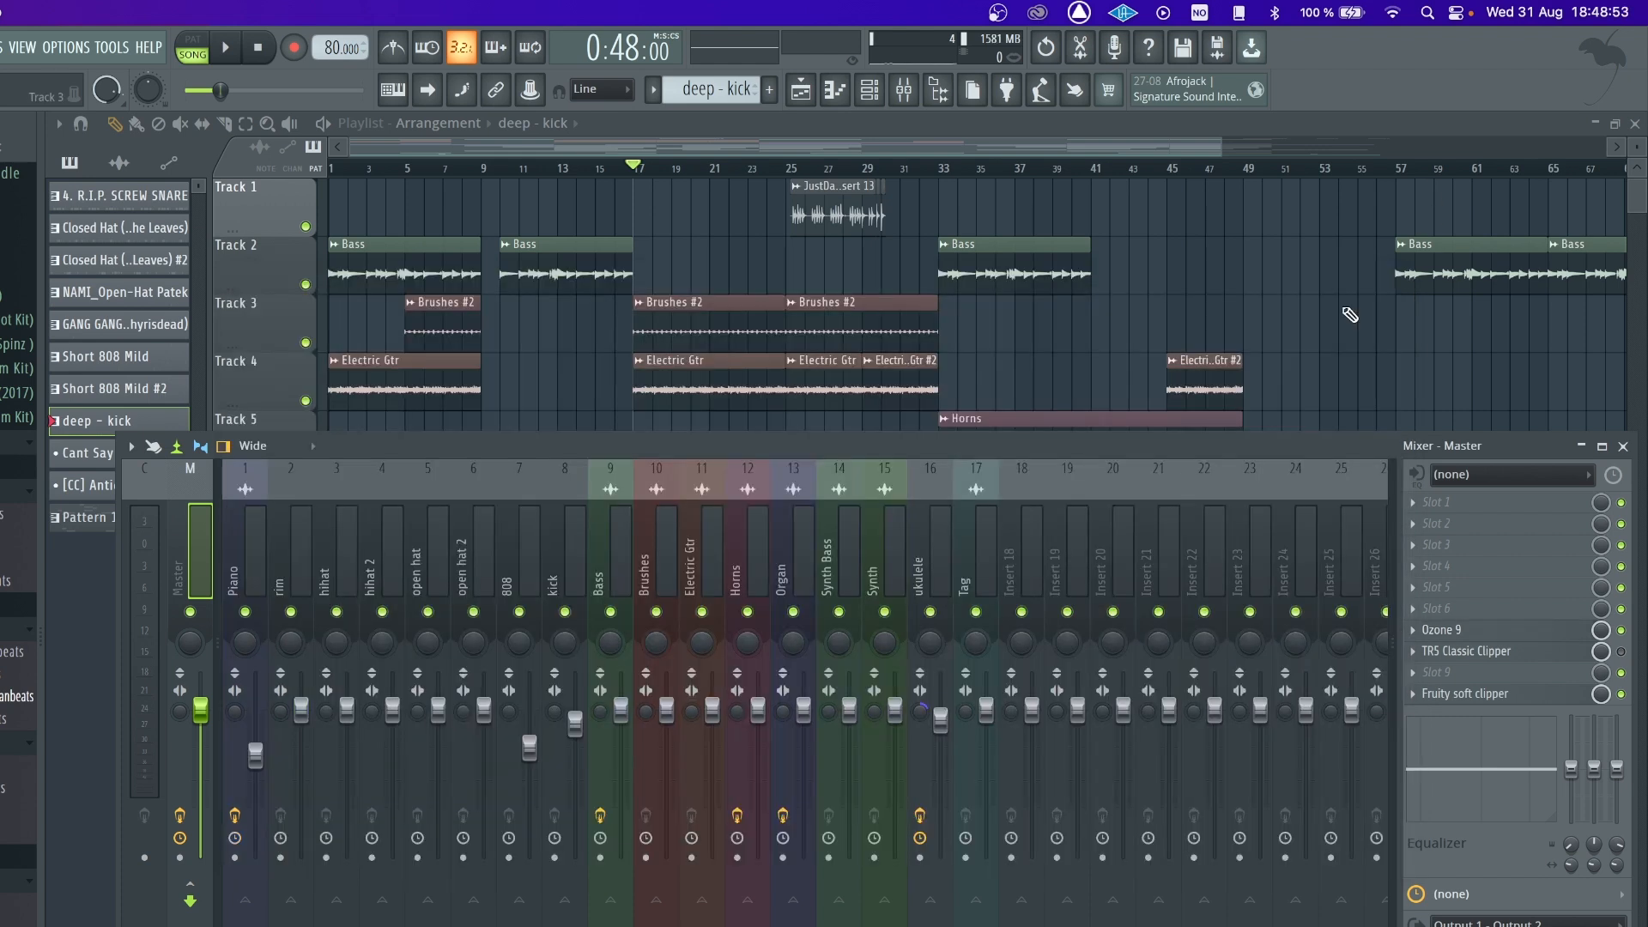
pyautogui.click(1396, 276)
# - Play the song from bar 17, set the Character of the master's Ozone 9 Maximizer to 0.00, and stop playback
pyautogui.click(787, 168)
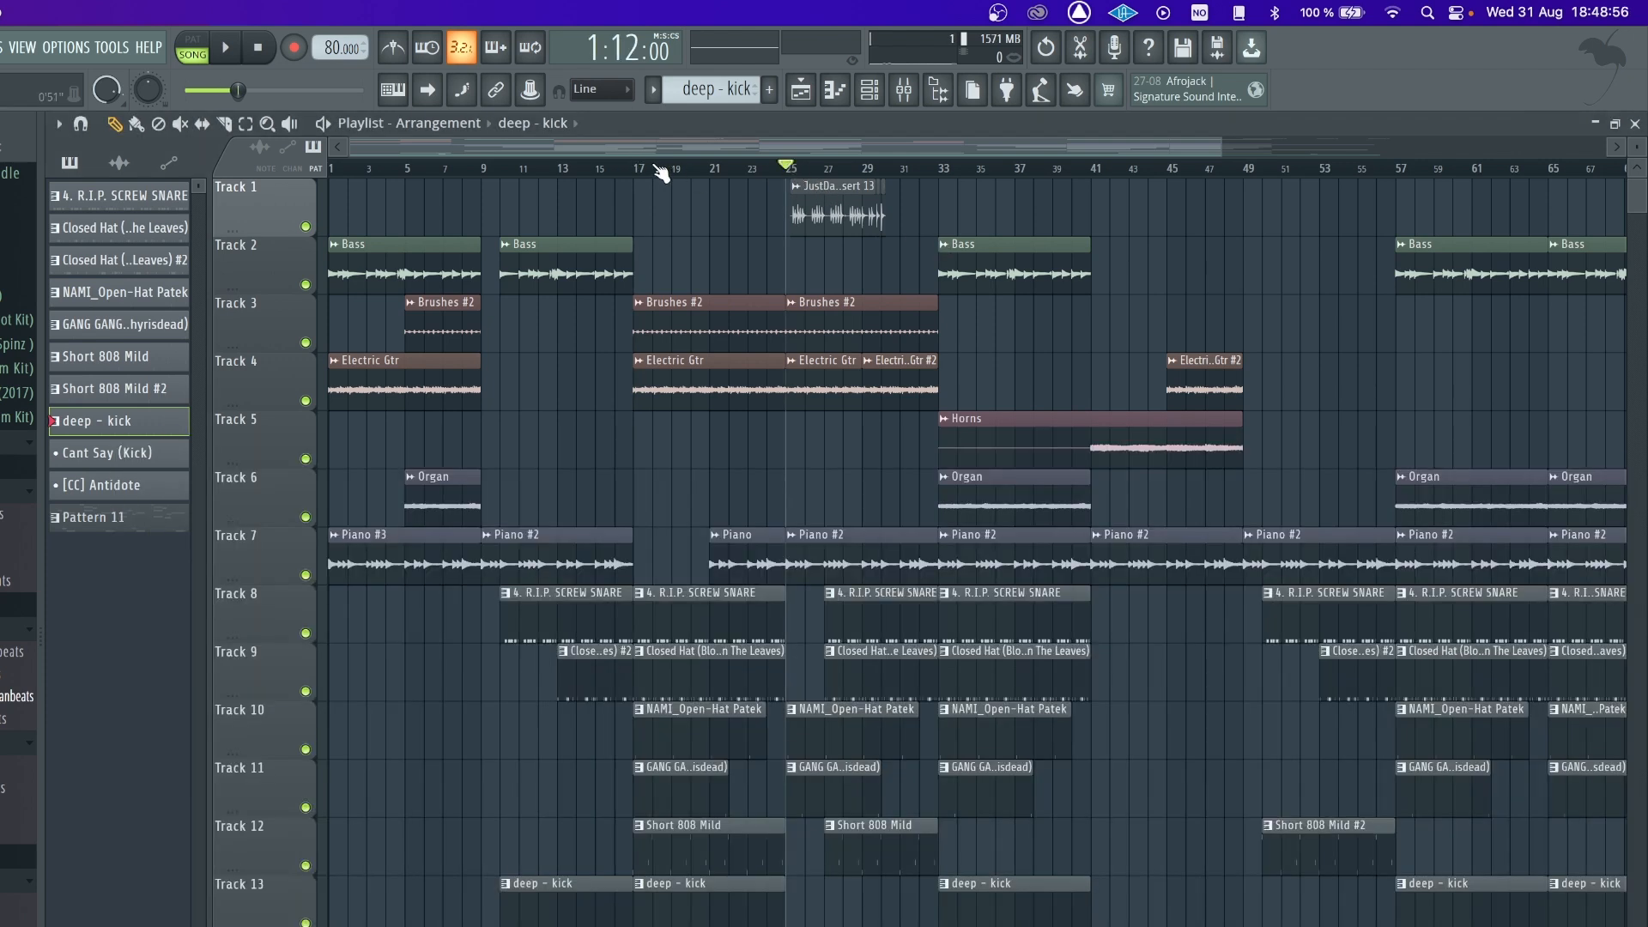
pyautogui.click(661, 168)
pyautogui.press('space')
pyautogui.press('F9')
pyautogui.click(1442, 630)
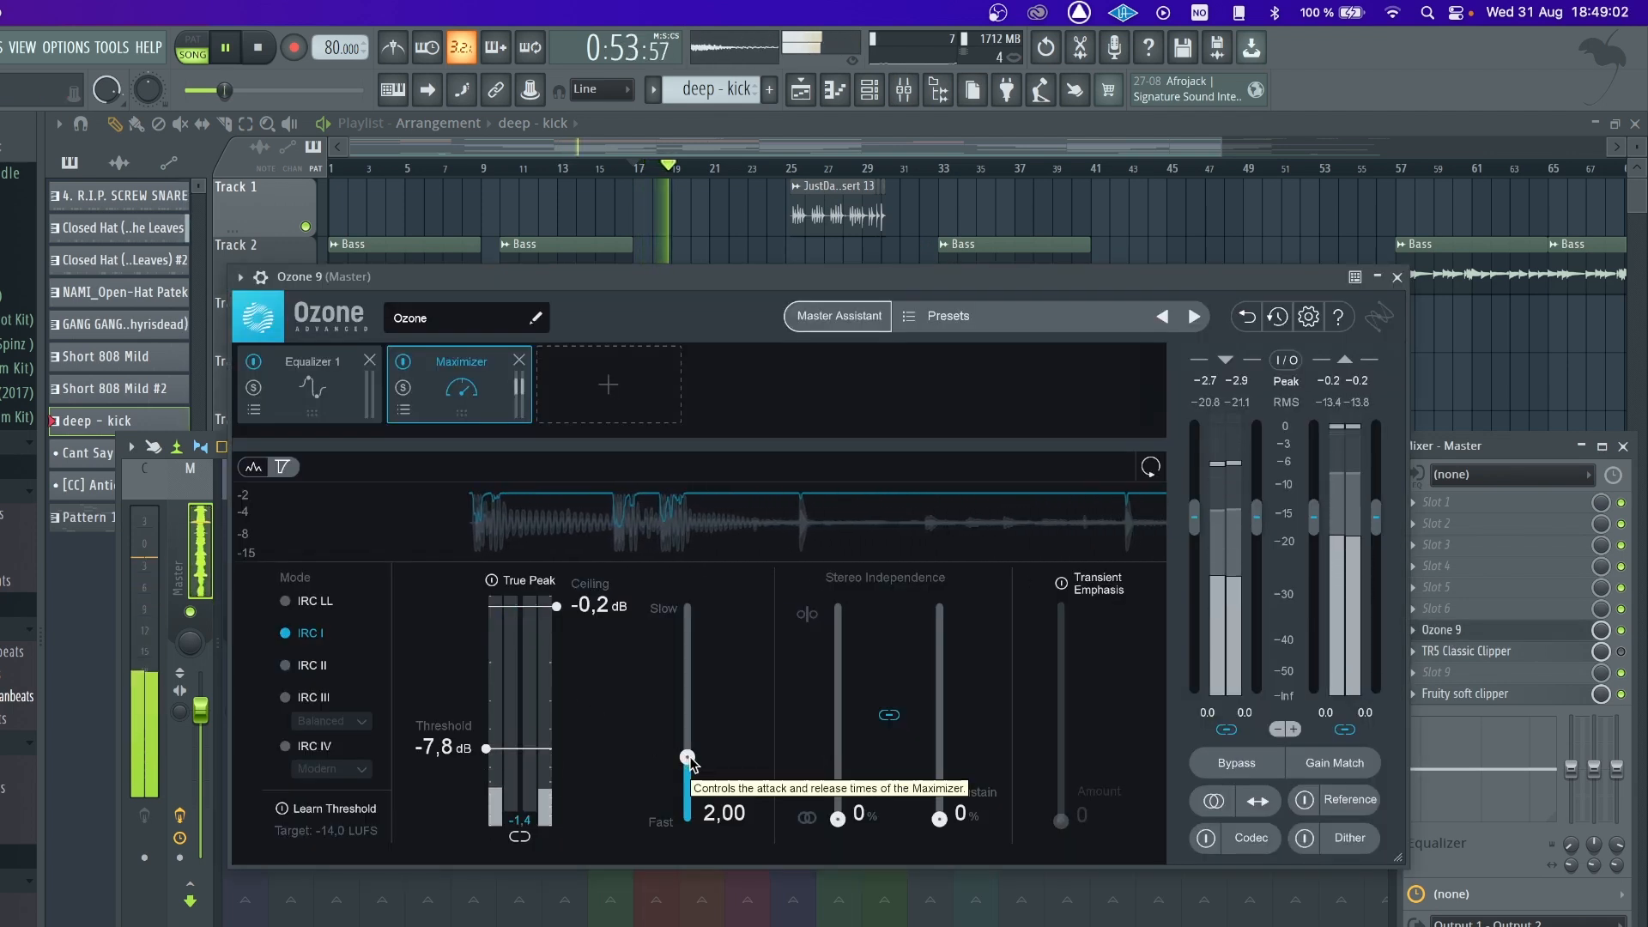
pyautogui.moveTo(687, 757); pyautogui.dragTo(678, 872)
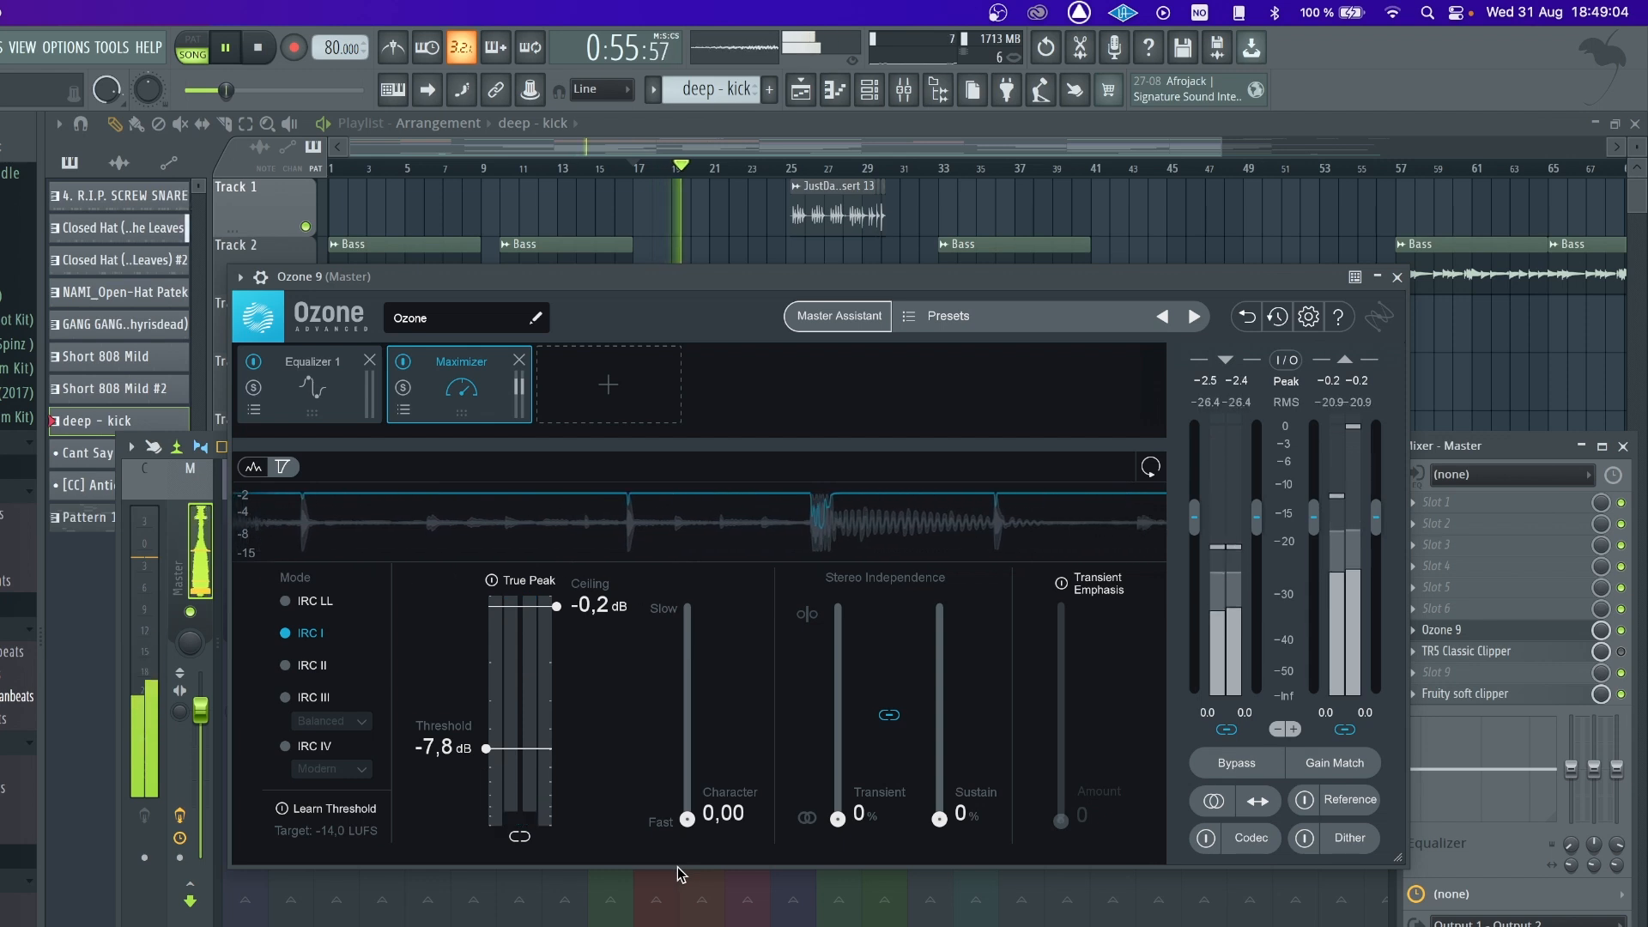
pyautogui.press('space')
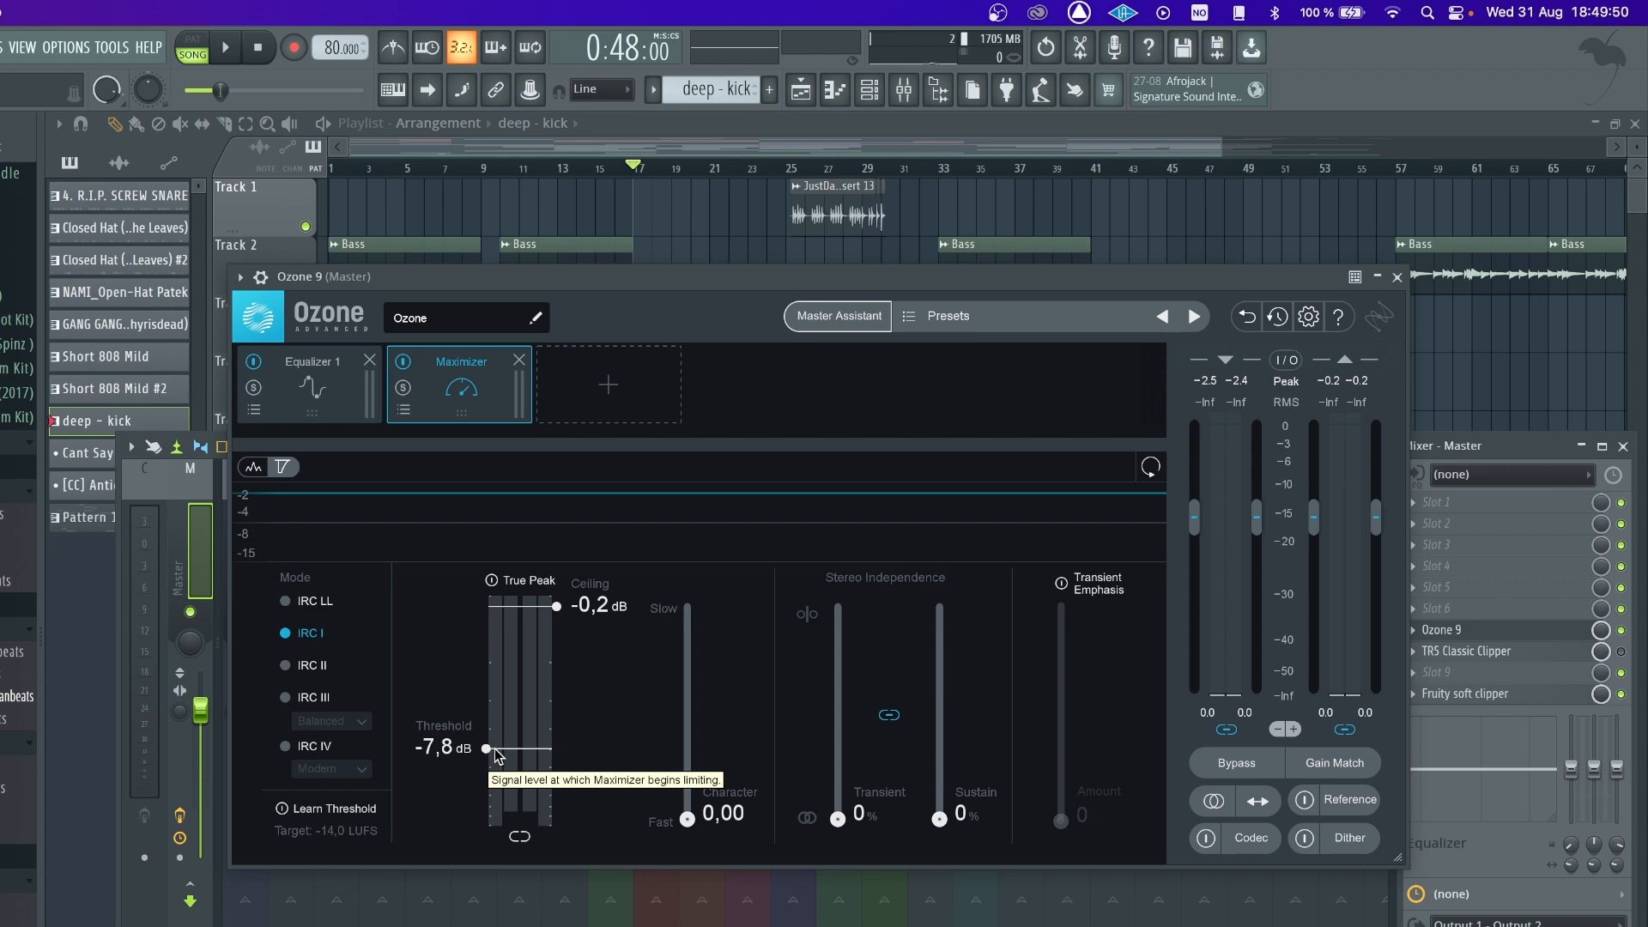
# - Compare the Maximizer during playback with its Threshold at -2.0 dB and at -7.8 dB, and close Ozone 9
pyautogui.doubleClick(487, 749)
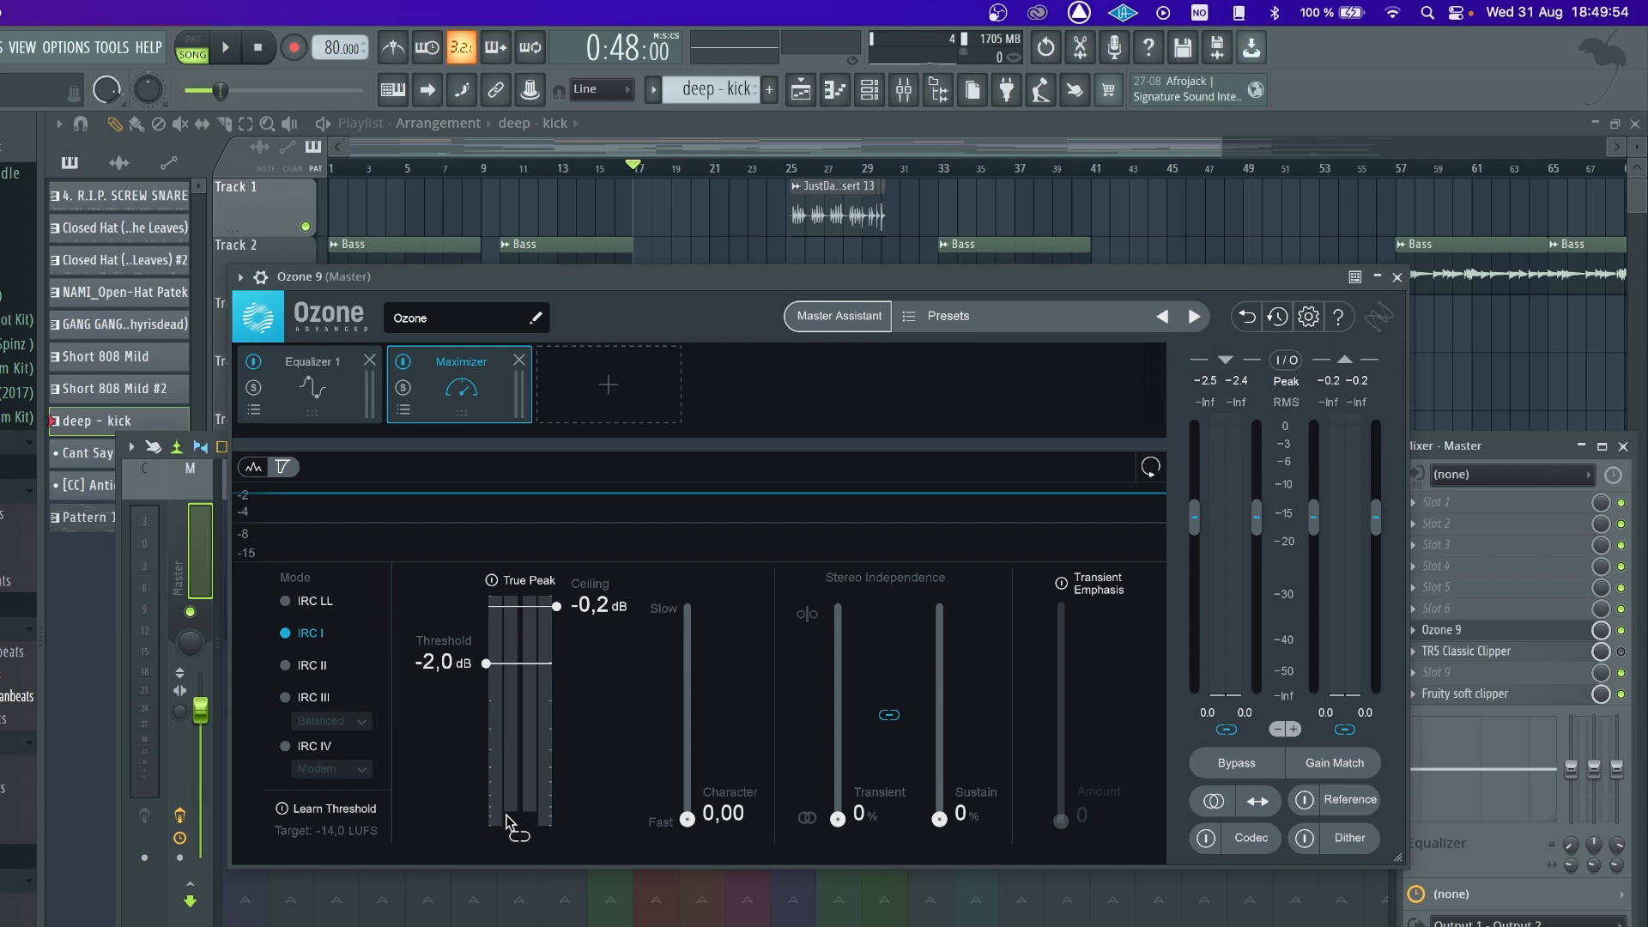
pyautogui.press('space')
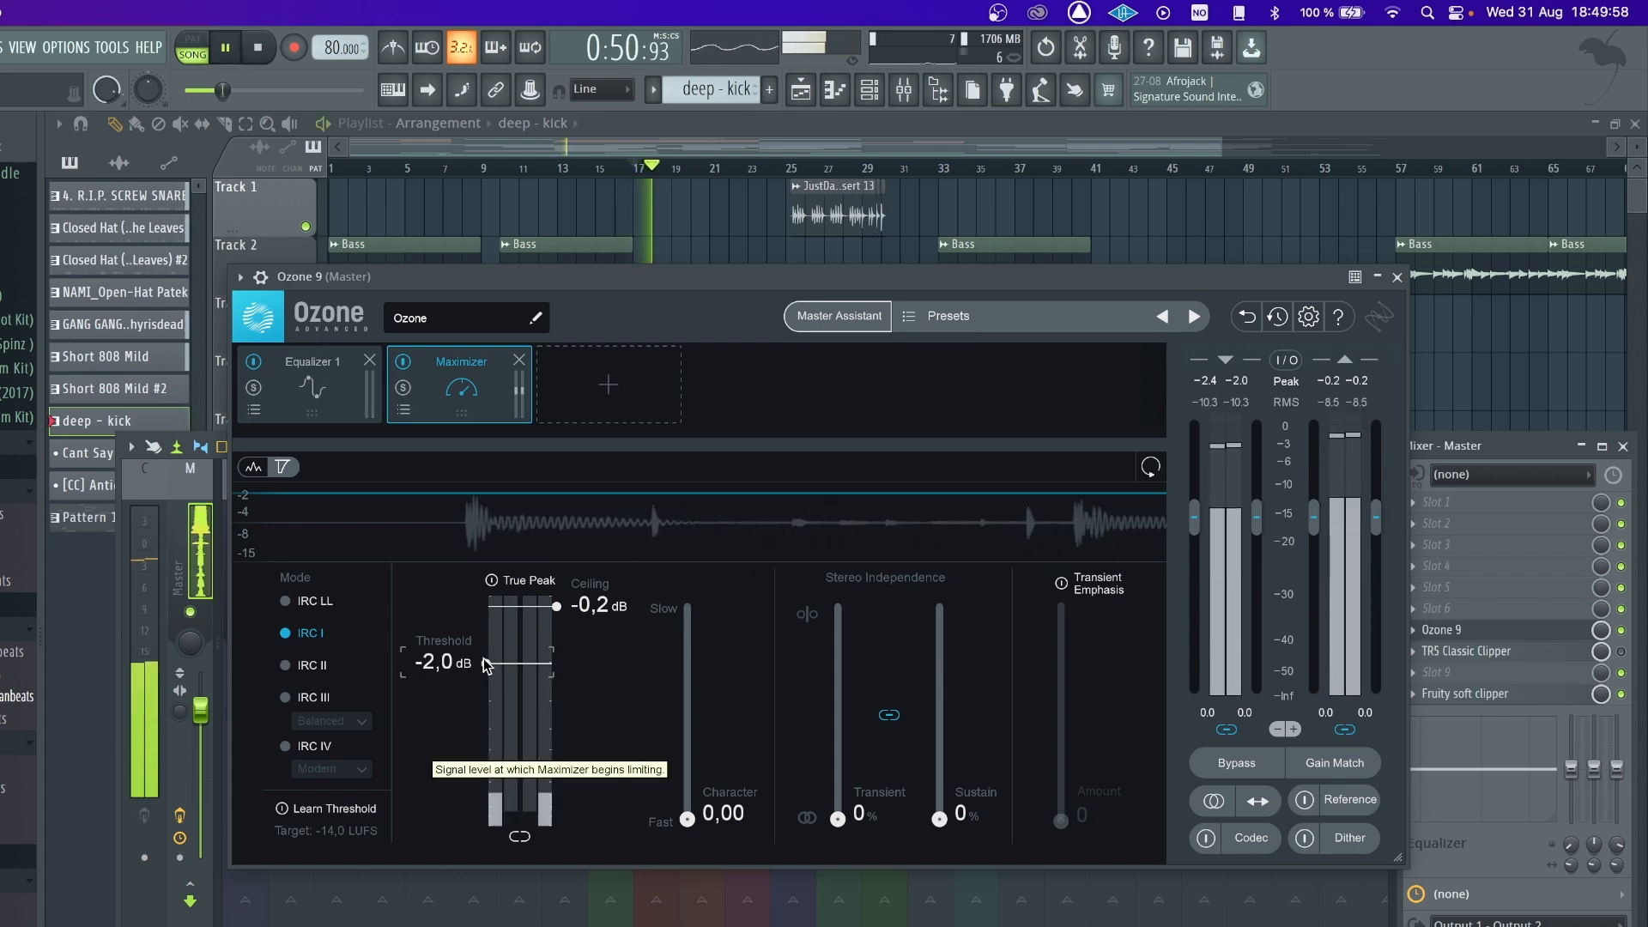
pyautogui.moveTo(487, 668); pyautogui.dragTo(491, 752)
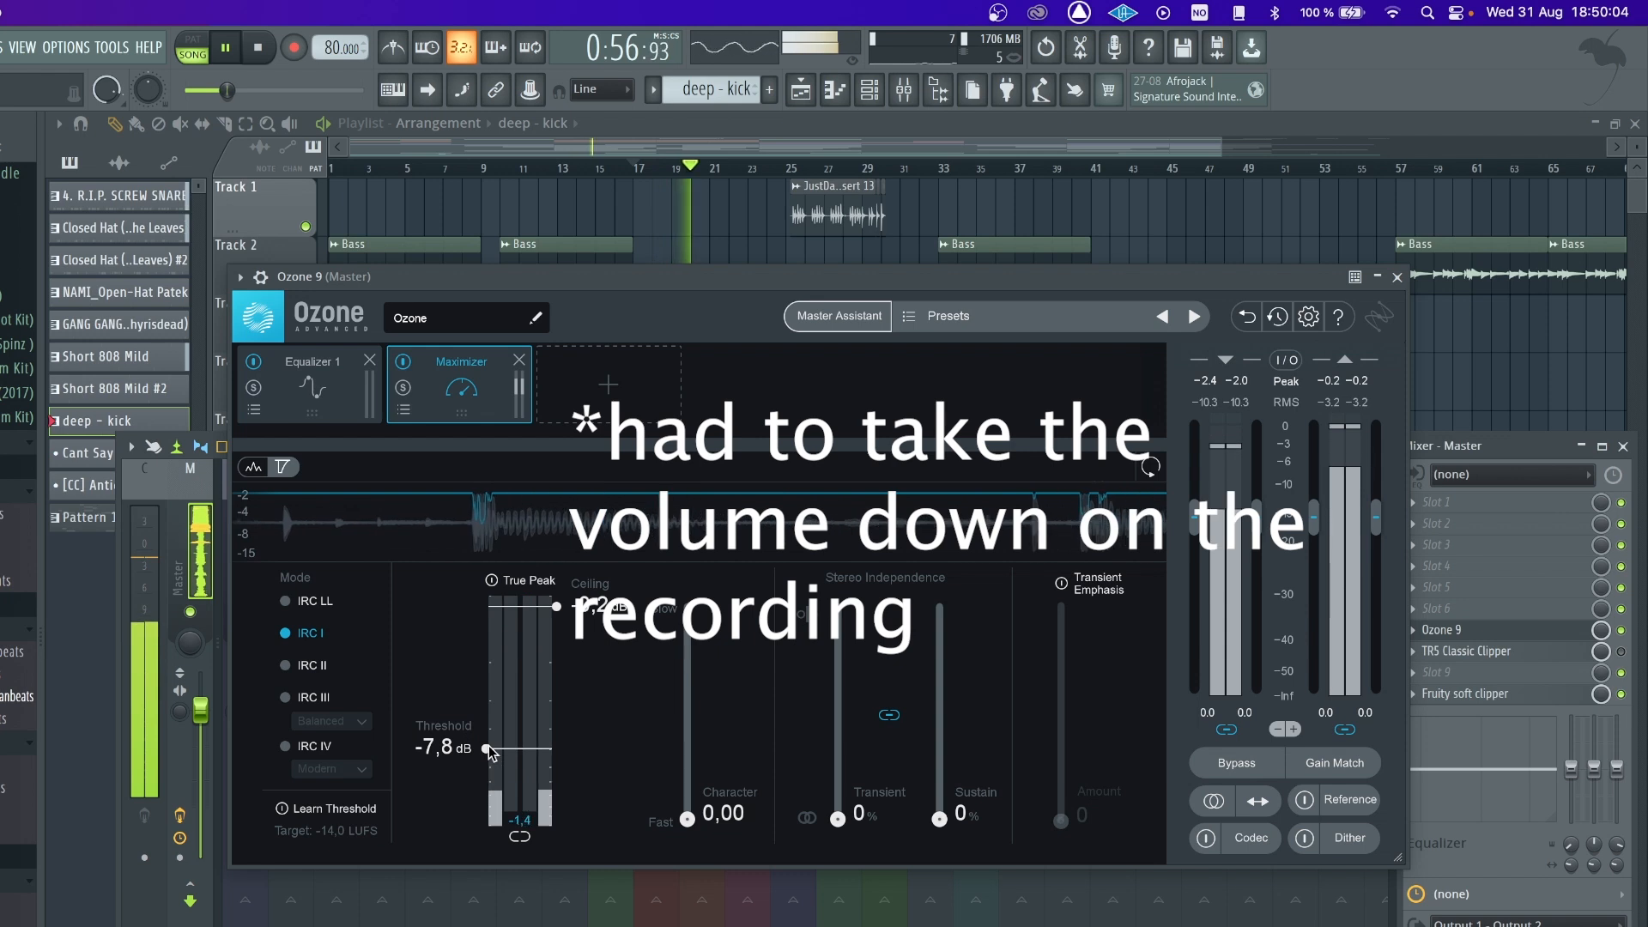
pyautogui.press('space')
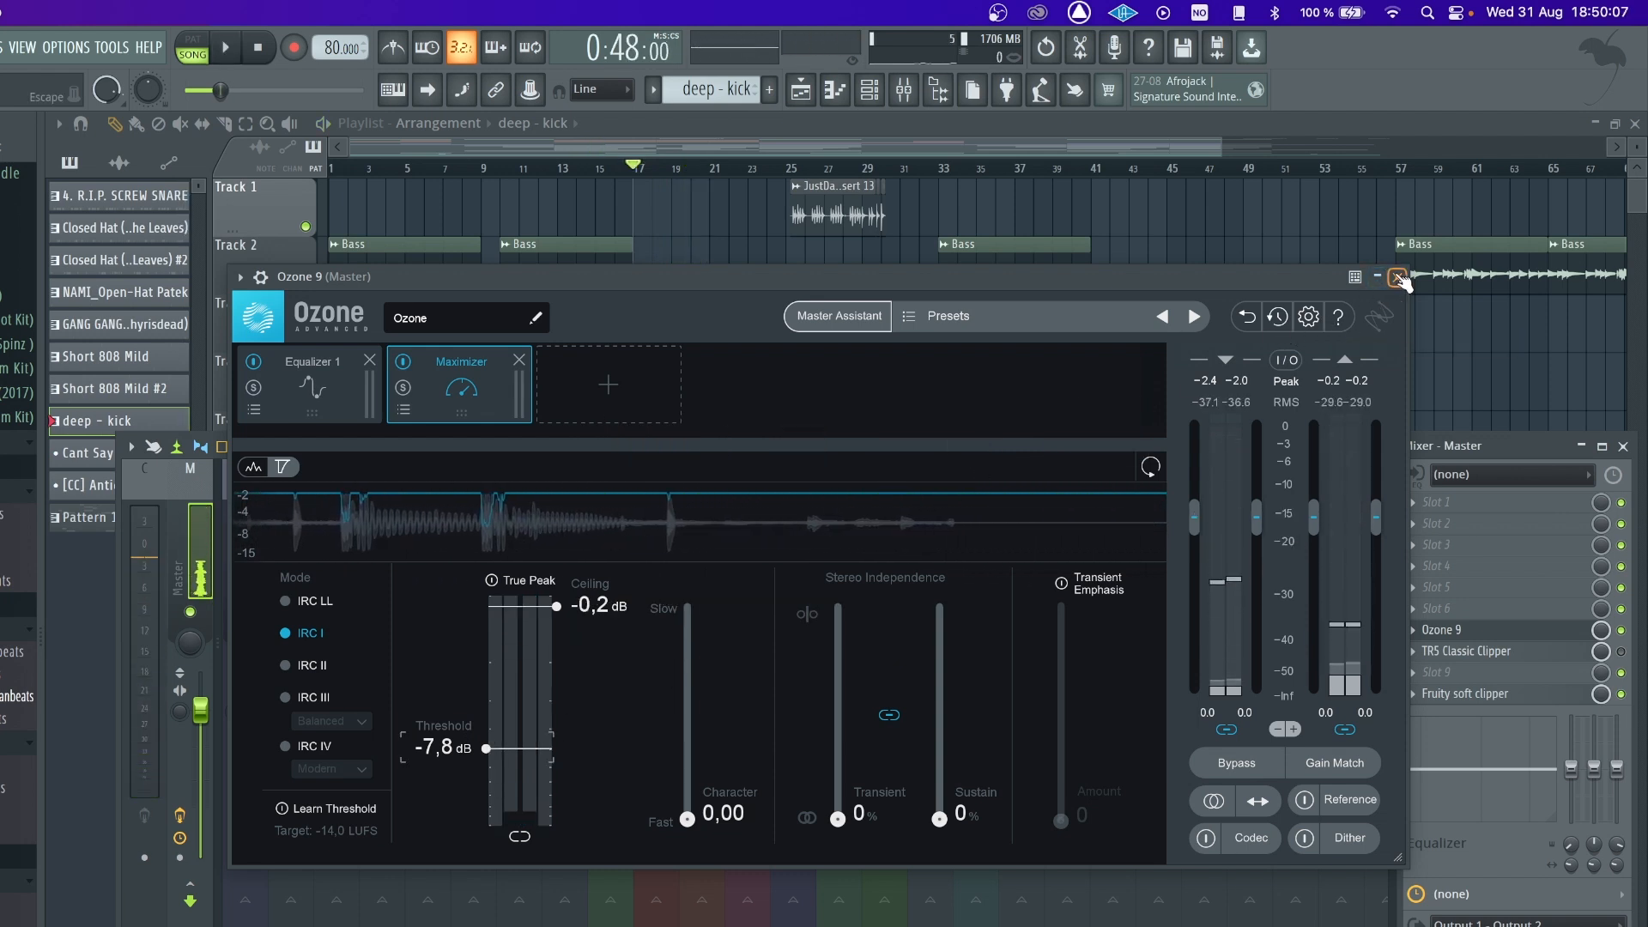
pyautogui.click(1398, 276)
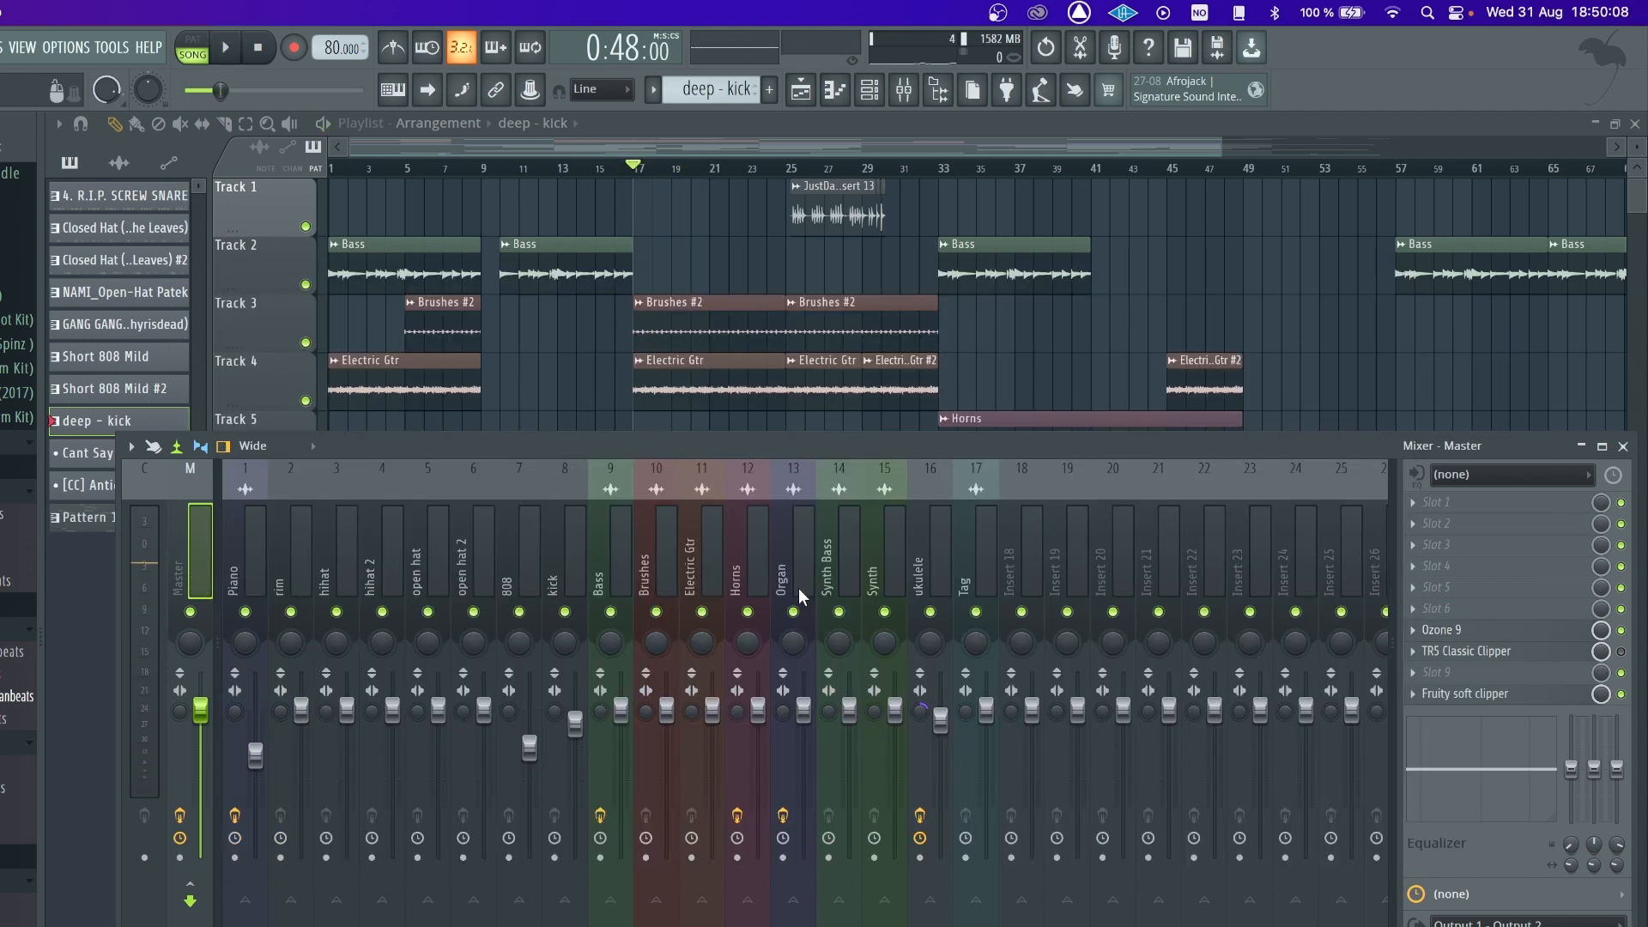
# - Close the mixer, show the whole arrangement in the playlist and move the playhead to the start of the song
pyautogui.rightClick(555, 367)
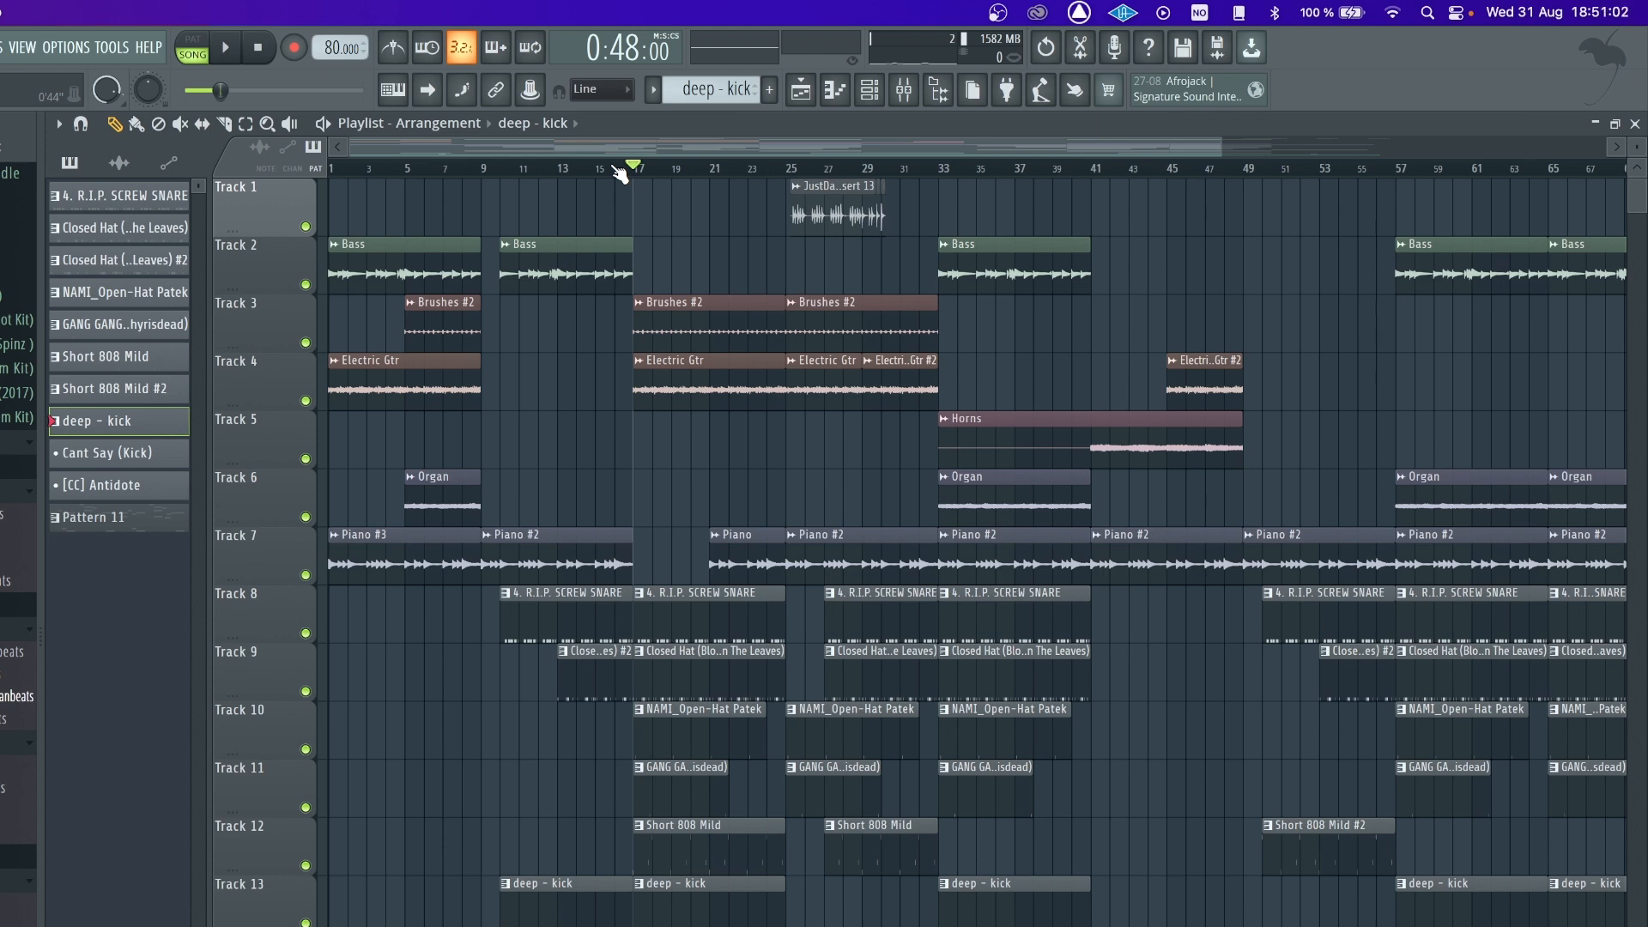
pyautogui.scroll(-3, 620, 172)
pyautogui.moveTo(618, 173); pyautogui.dragTo(226, 174)
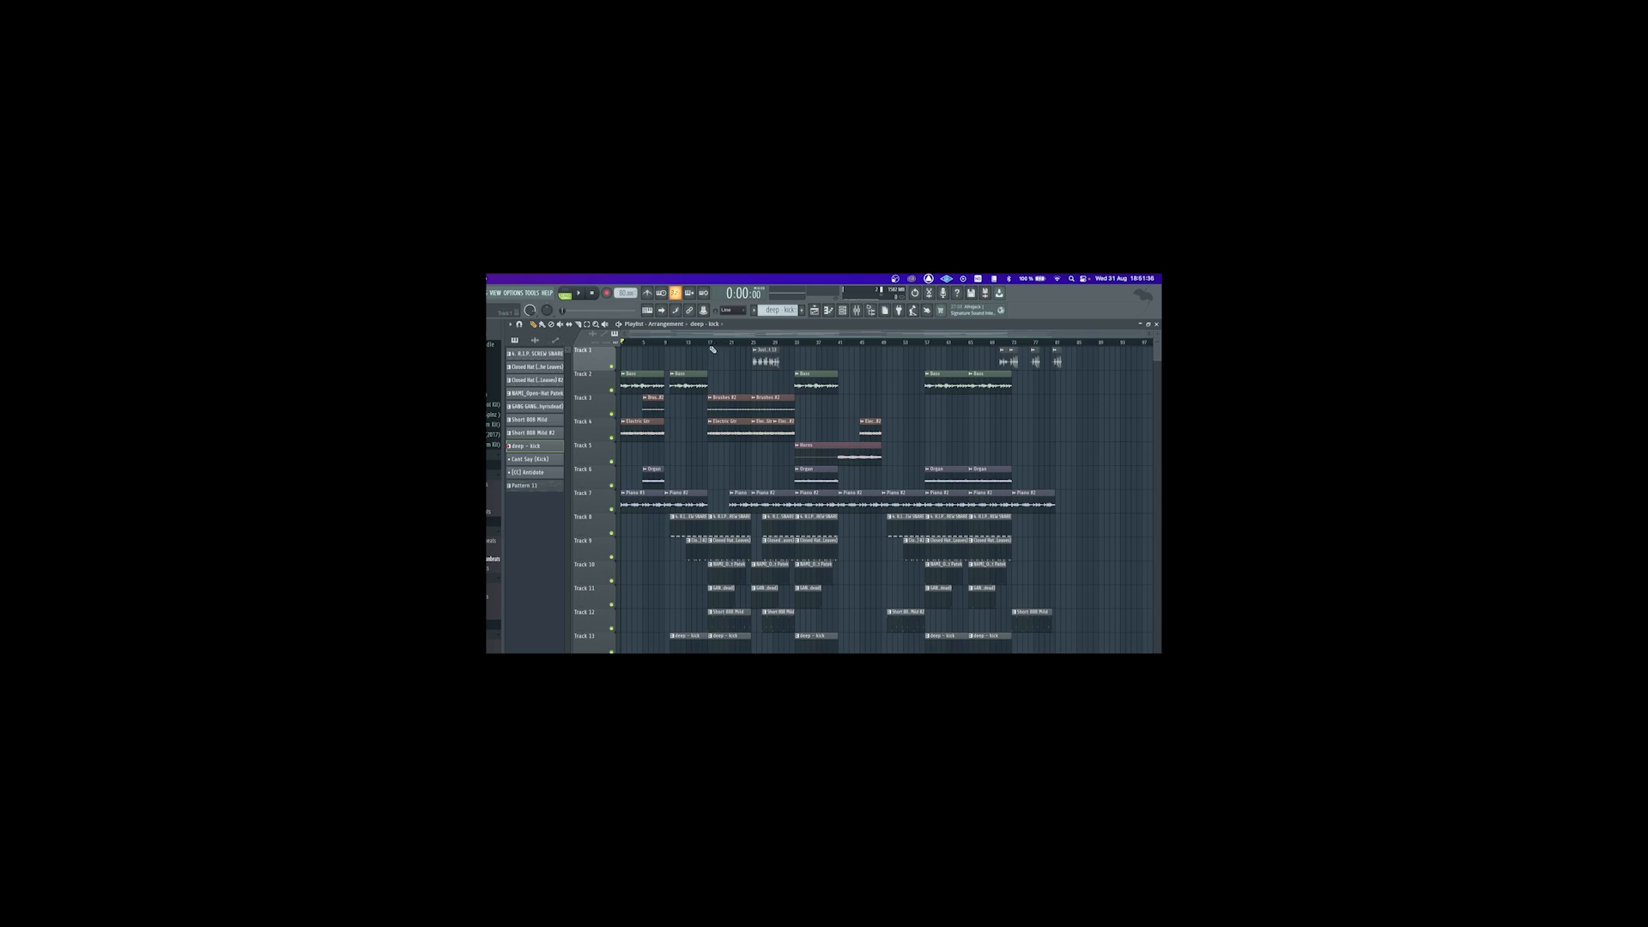
pyautogui.hscroll(2, 712, 348)
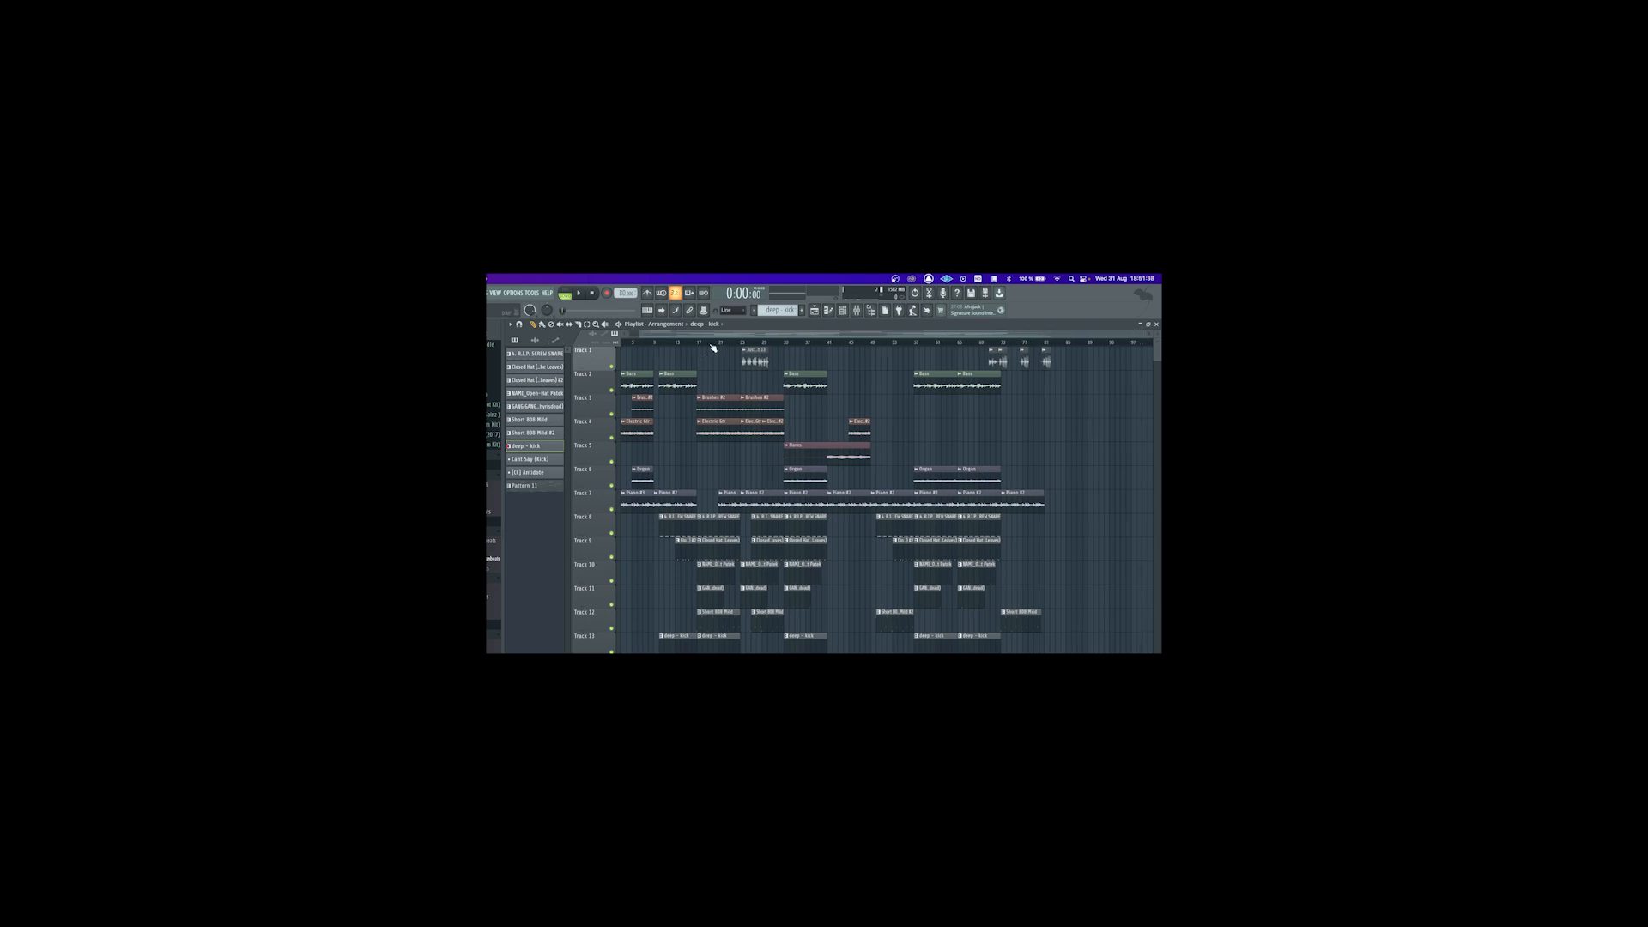